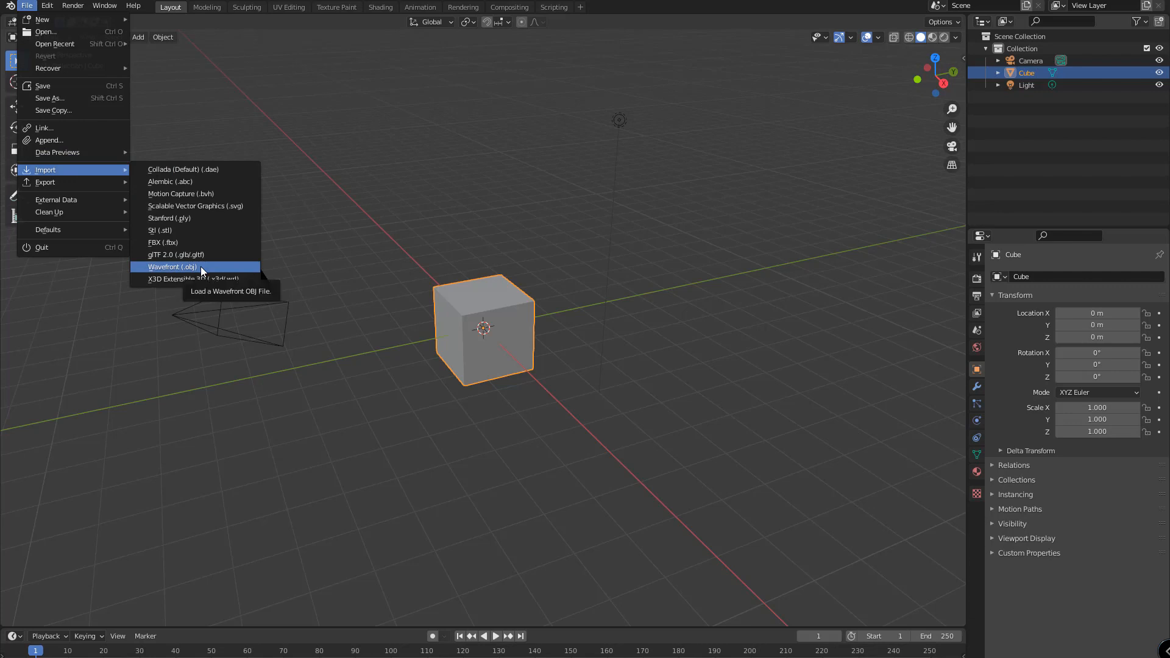
Import the Wavefront file warrior-boy-53-finalprint-v1-01.OBJ, delete the default cube and frame the imported statue.
left_click(200, 267)
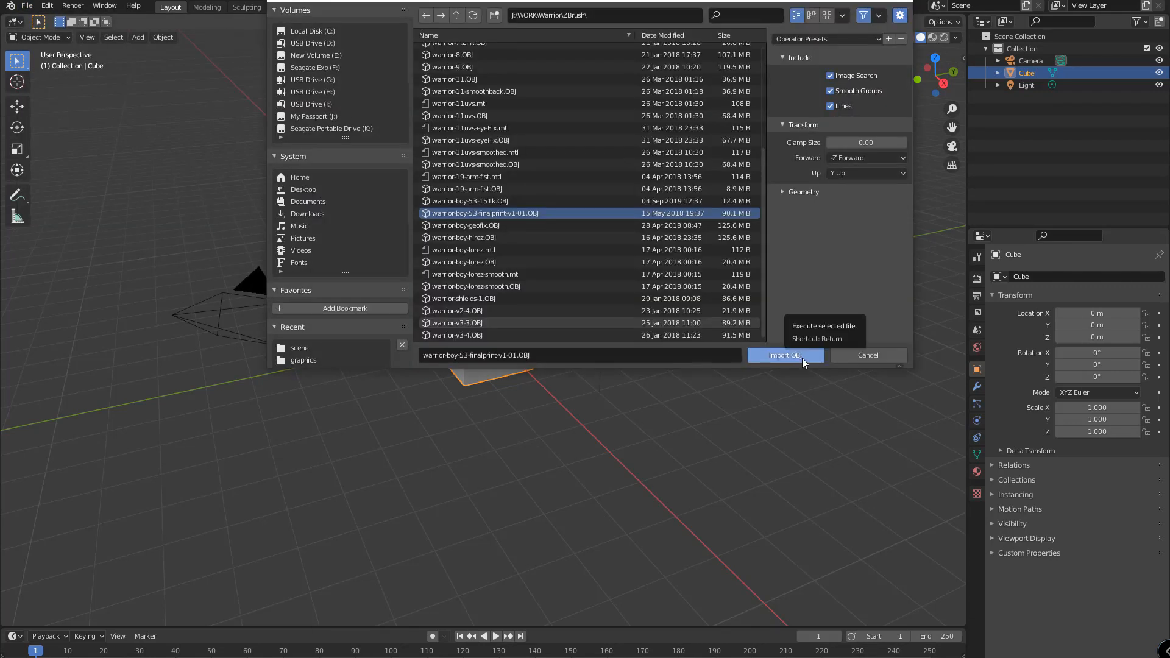
left_click(802, 357)
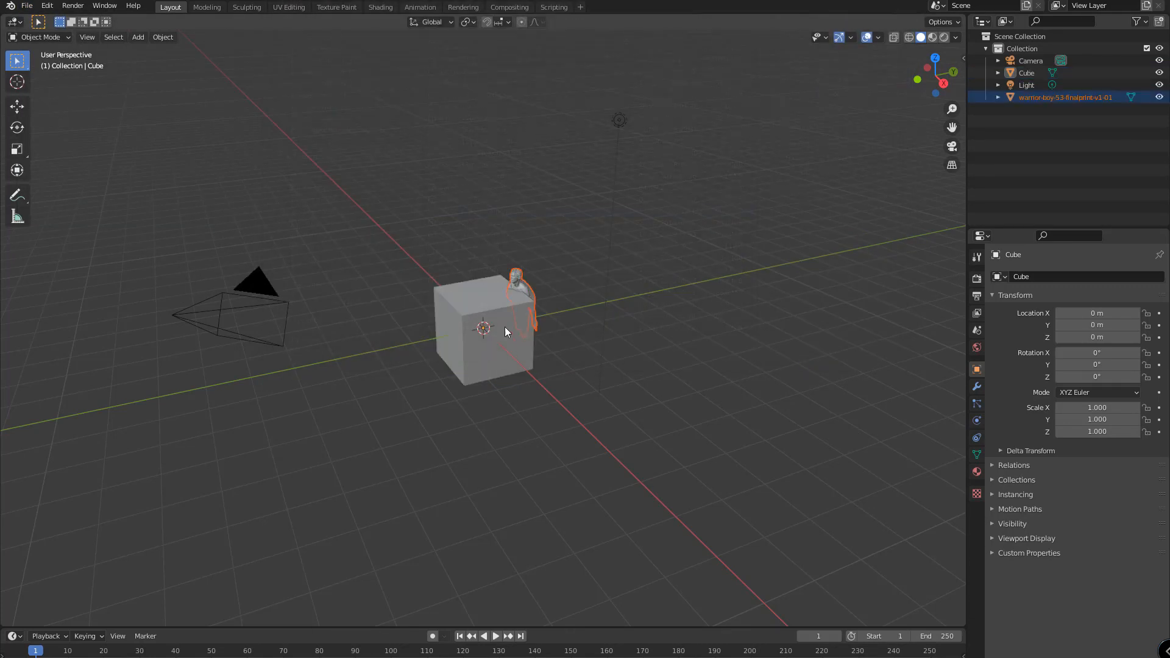
left_click(505, 327)
key("Delete")
left_click(524, 305)
key("KP_Decimal")
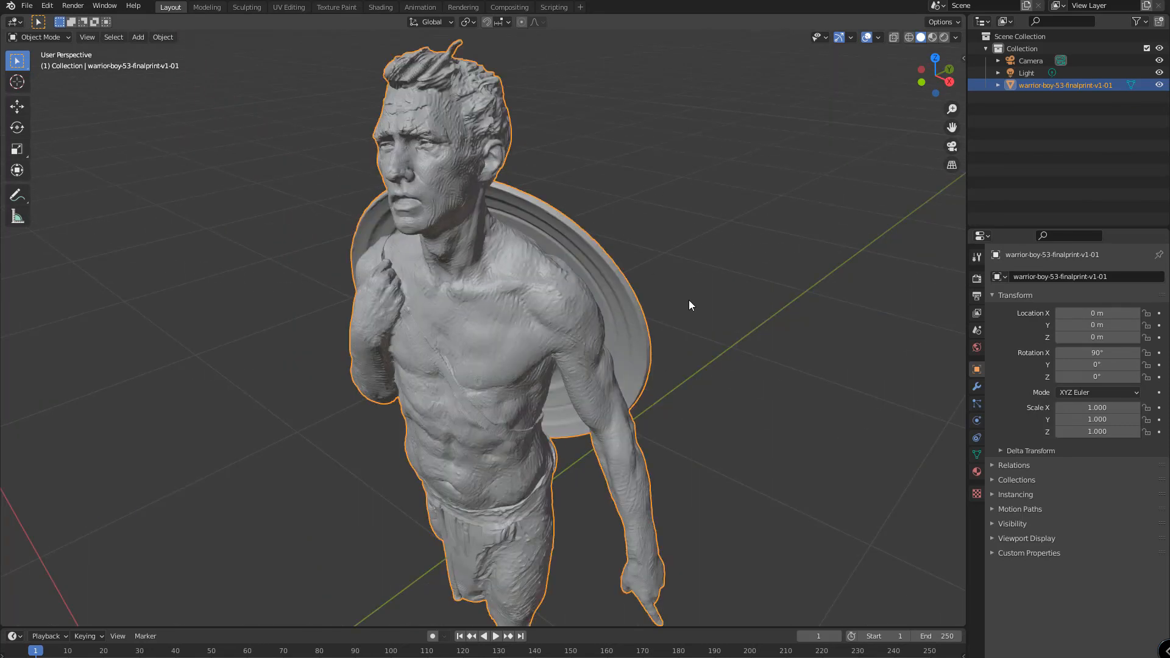
Switch the 3D viewport to rendered shading and check its scene lights and scene world options.
left_click(945, 37)
left_click(957, 37)
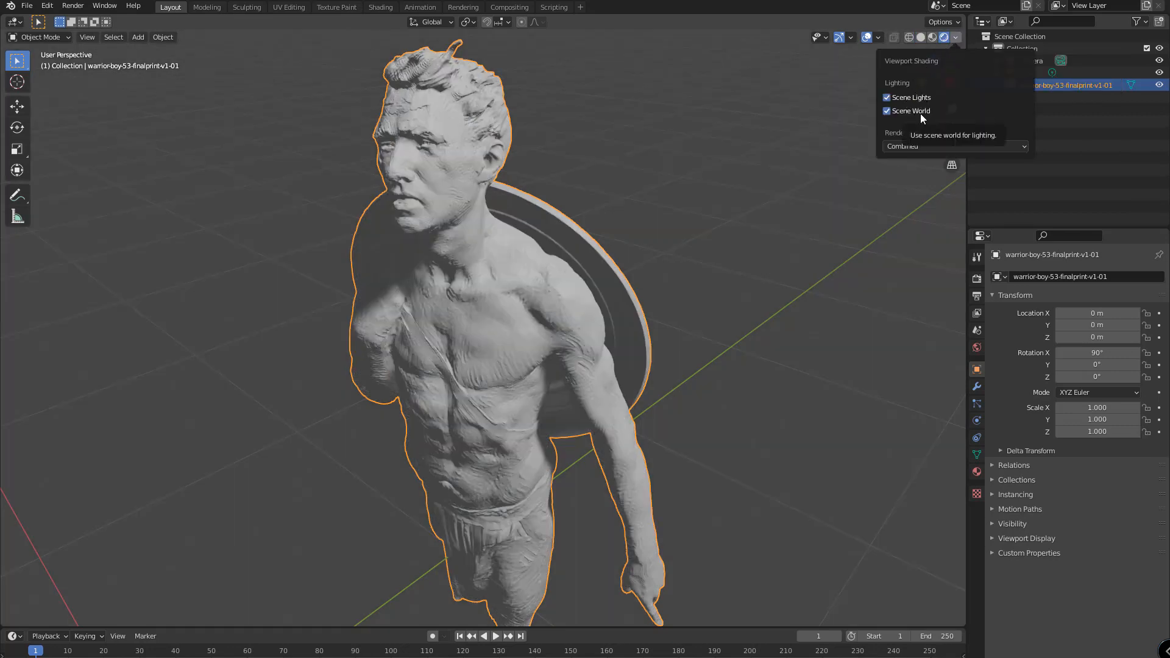
left_click(828, 172)
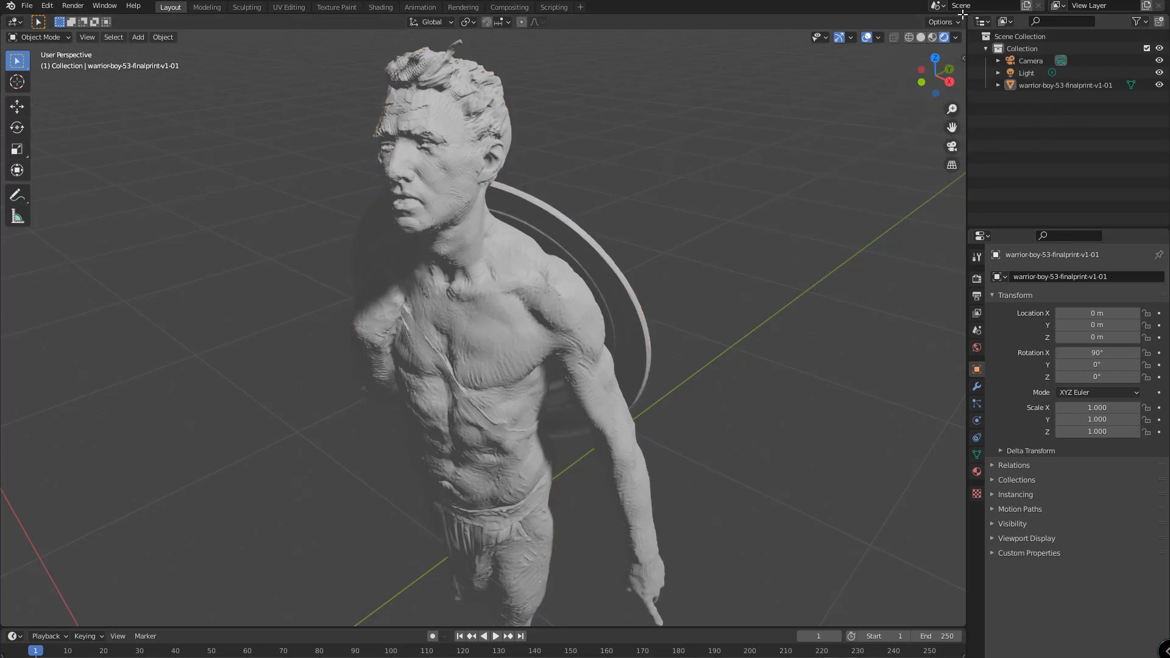
Split the 3D viewport vertically and turn the new area into a Shader Editor showing the World shader.
left_click_drag(965, 12, 473, 49)
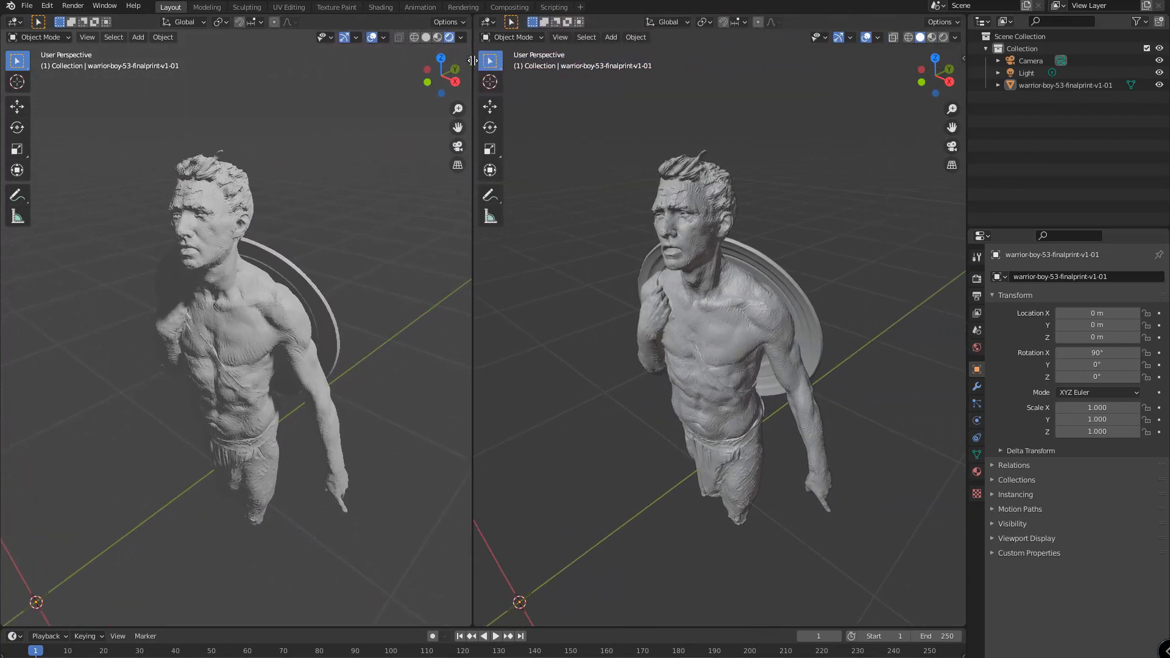
left_click(489, 23)
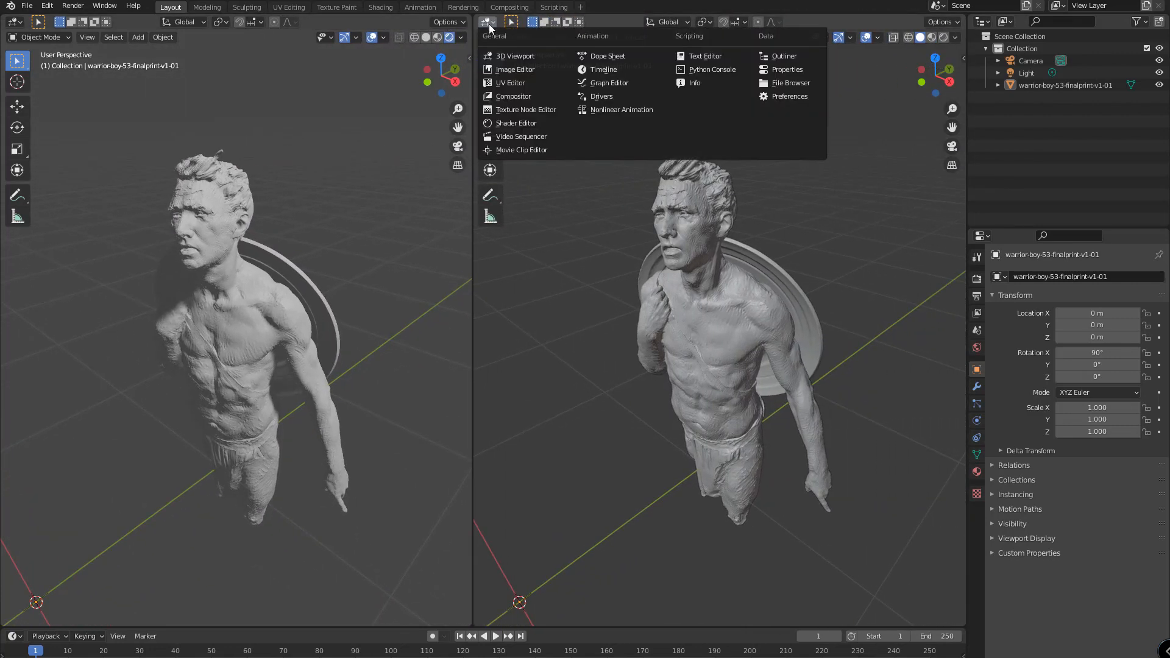
left_click(535, 123)
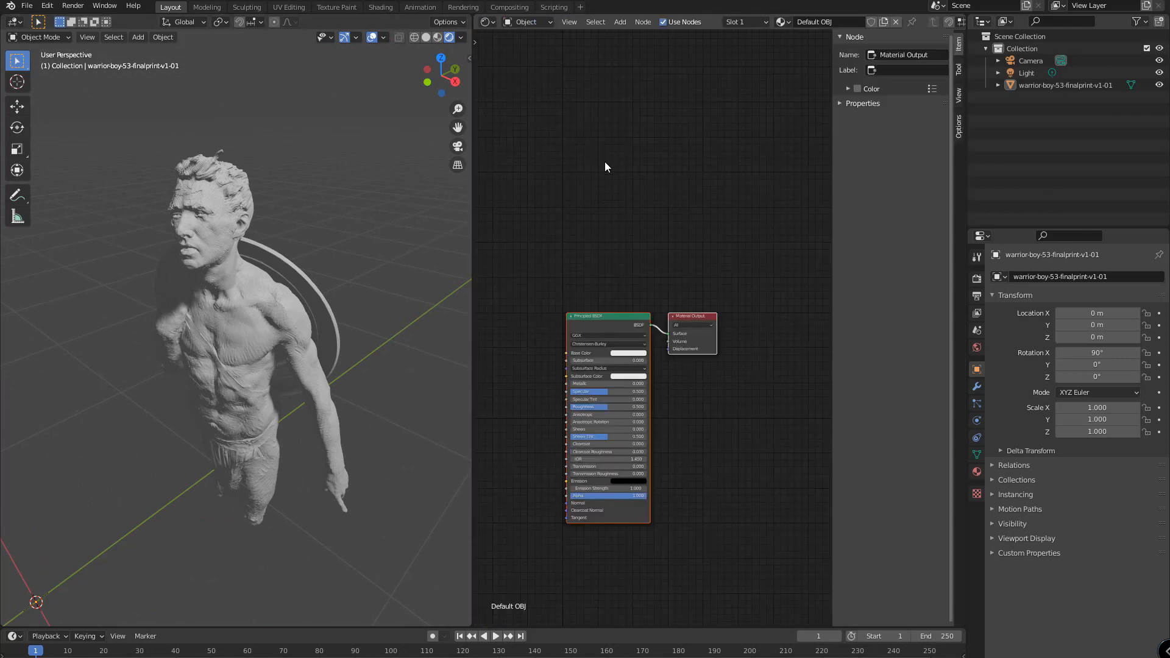
left_click(532, 23)
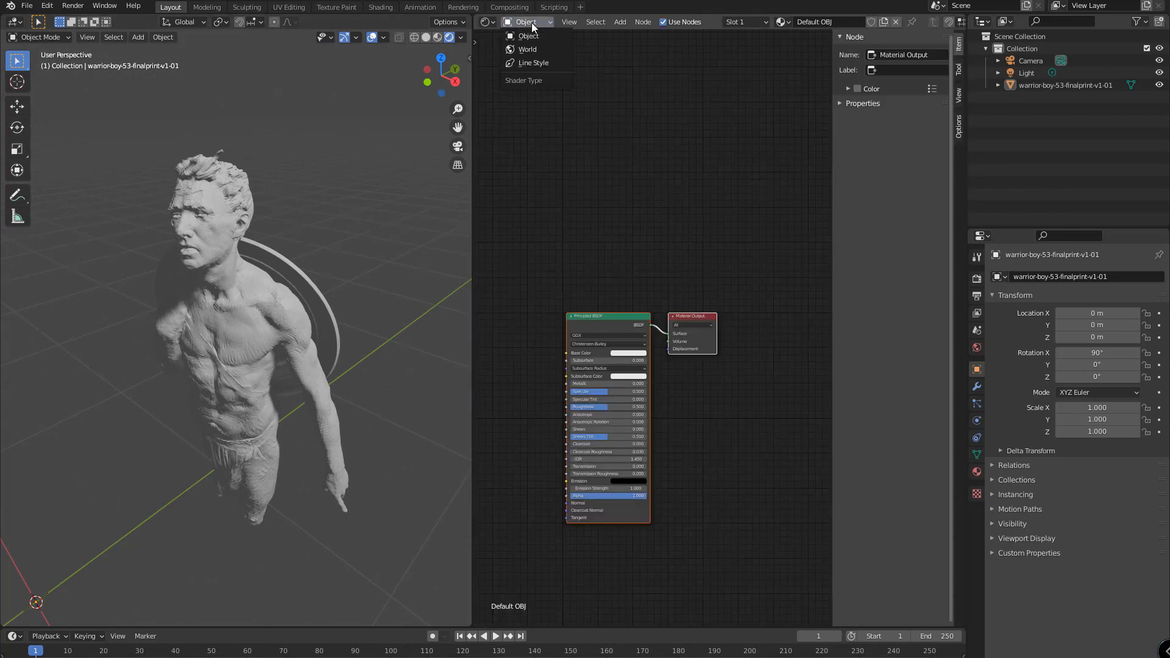
left_click(532, 50)
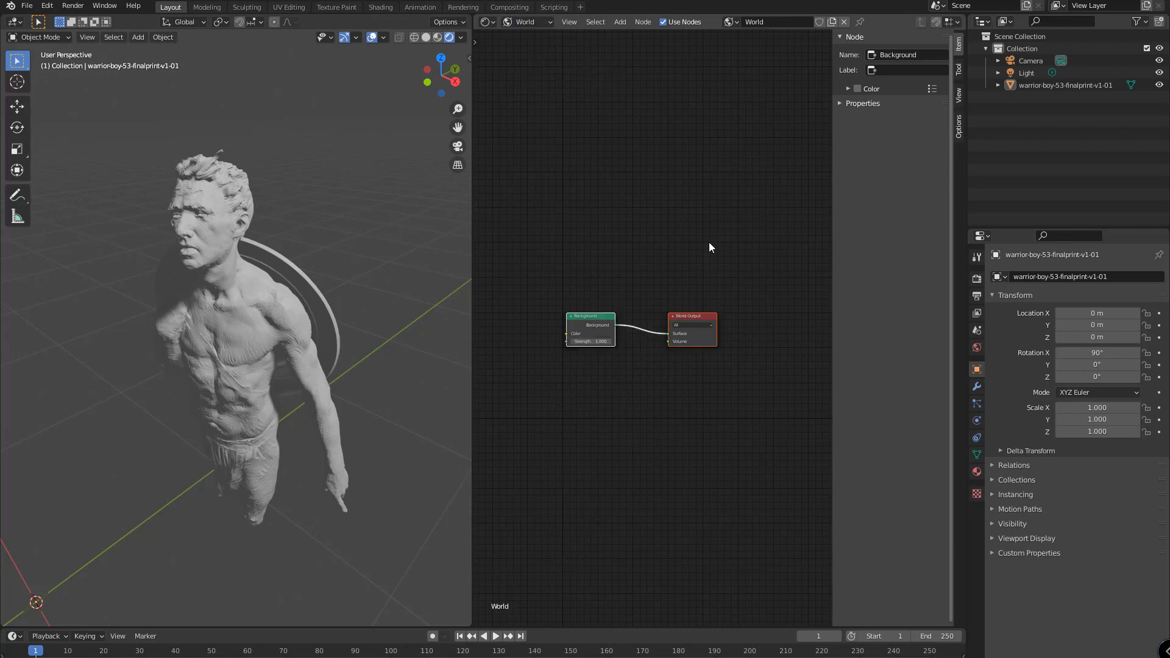
Add a Texture Coordinate node and a Mapping node to the World shader and place them side by side.
left_click(598, 237)
key("shift+a")
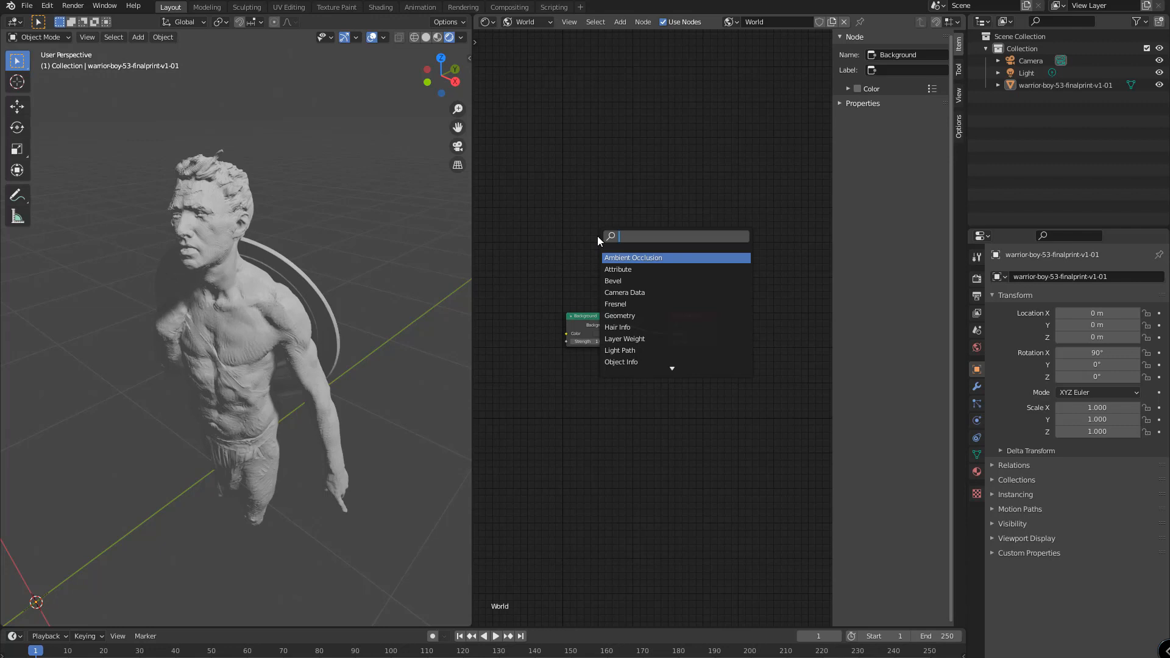
type("text")
key("Return")
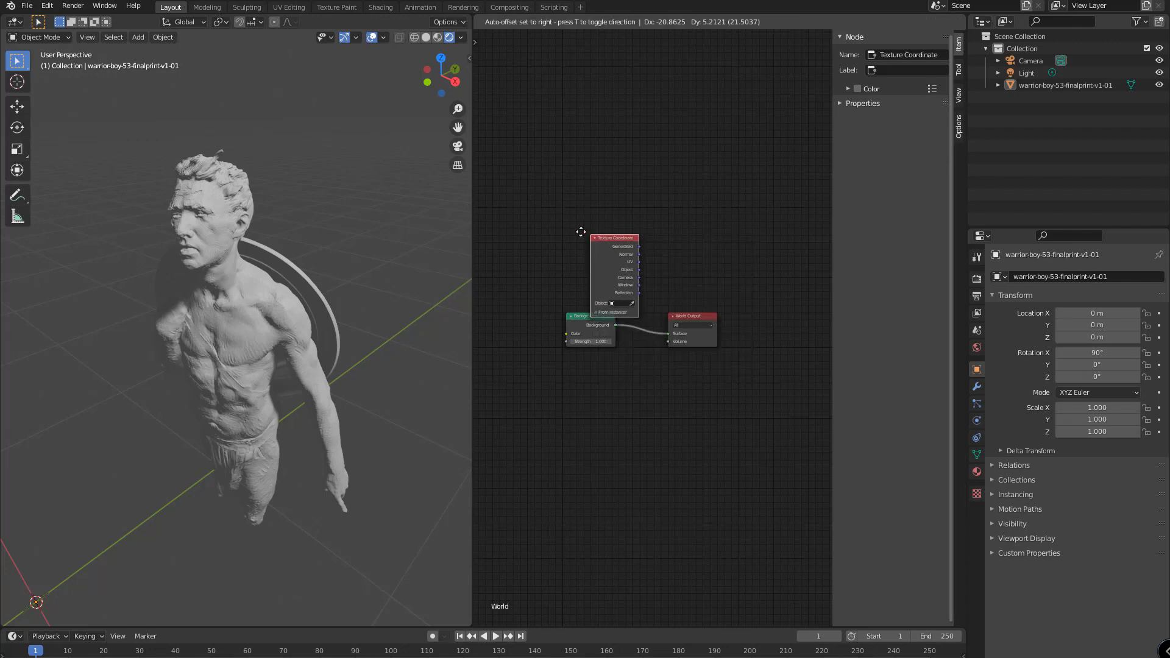
left_click(527, 217)
key("shift+a")
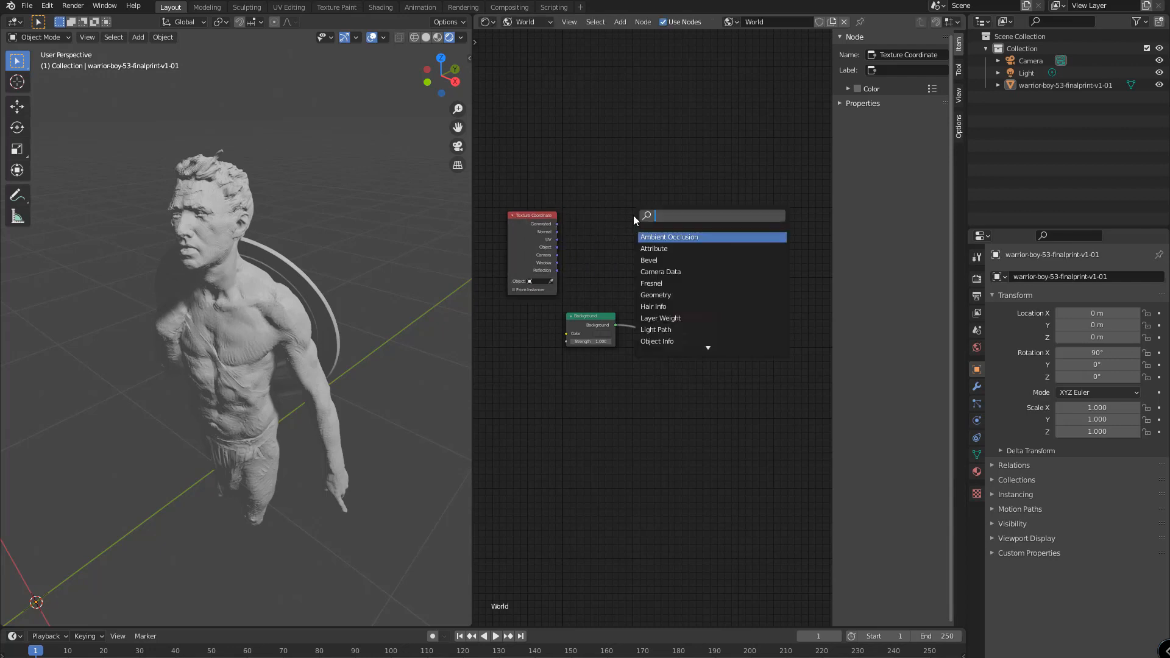
type("mapp")
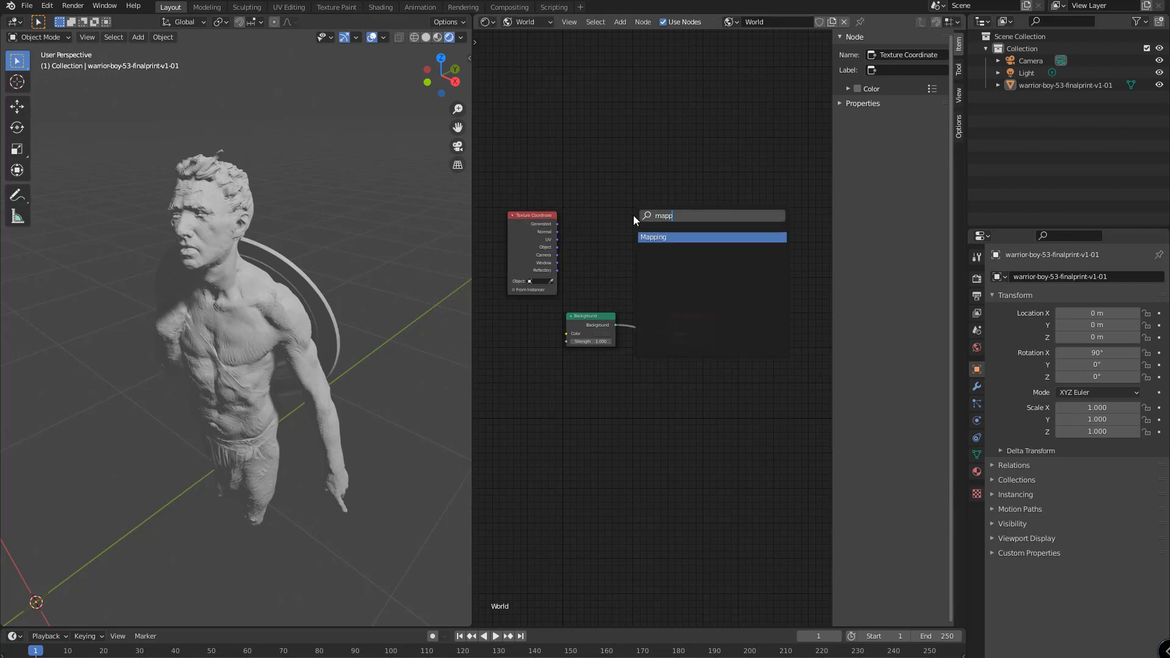
key("Return")
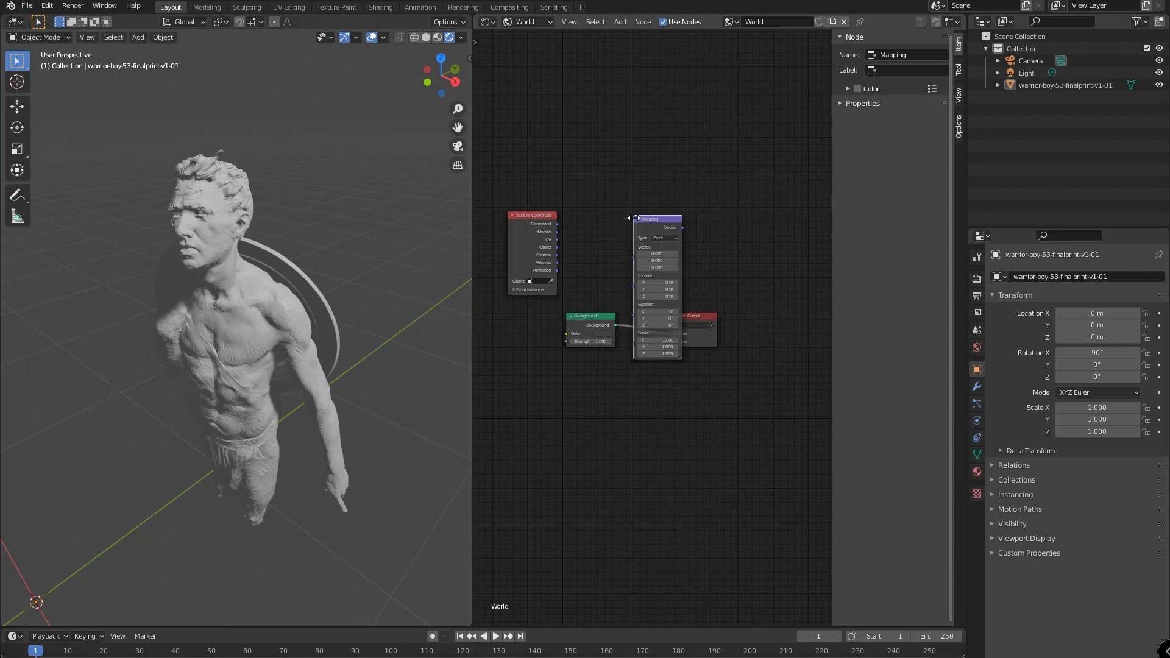
left_click_drag(647, 221, 589, 168)
Add an Environment Texture node, linking Texture Coordinate's Generated output to Mapping's Vector and Mapping's output to the texture's Vector.
key("shift+a")
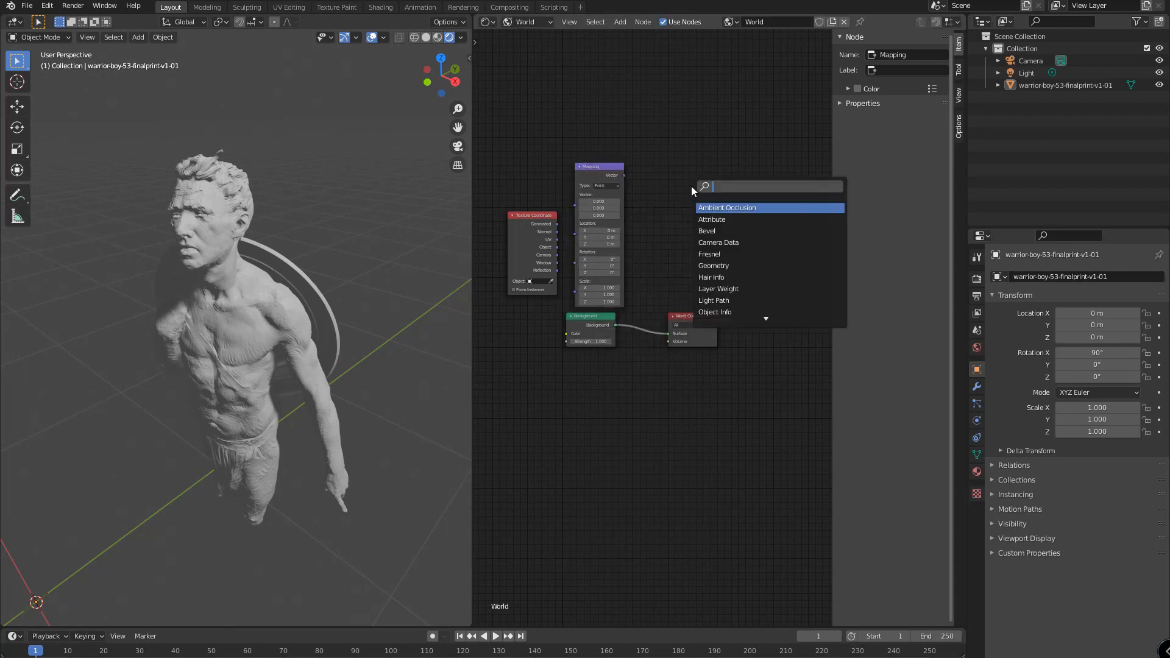
type("envi")
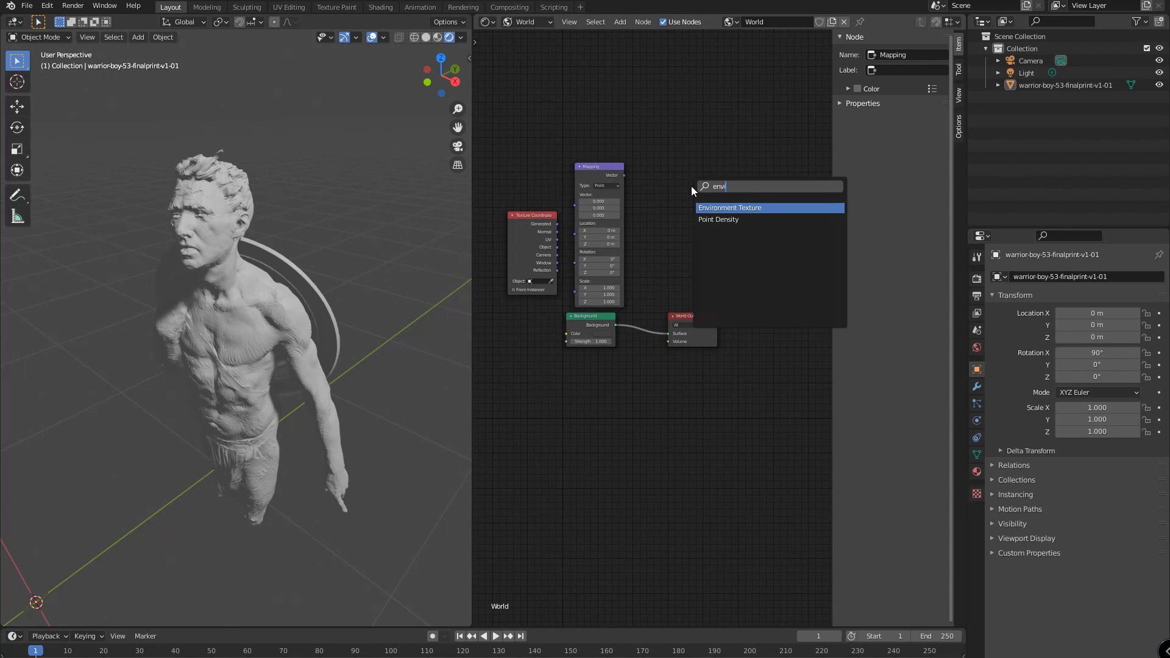
key("Return")
left_click(691, 185)
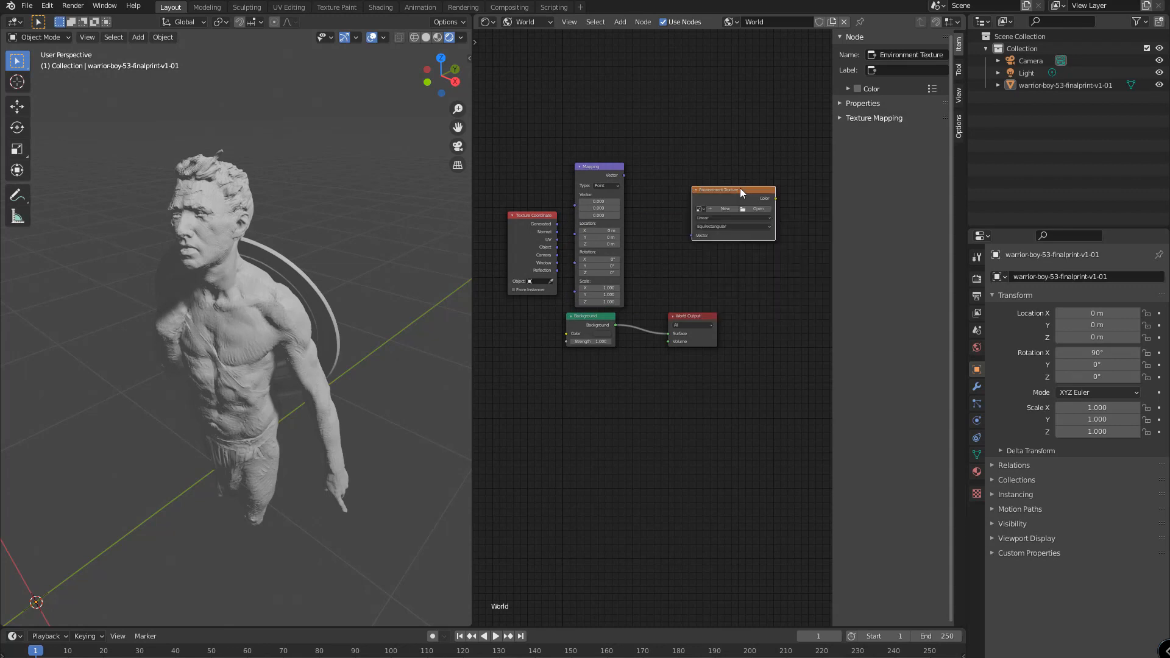
left_click_drag(741, 192, 707, 182)
left_click_drag(558, 228, 575, 205)
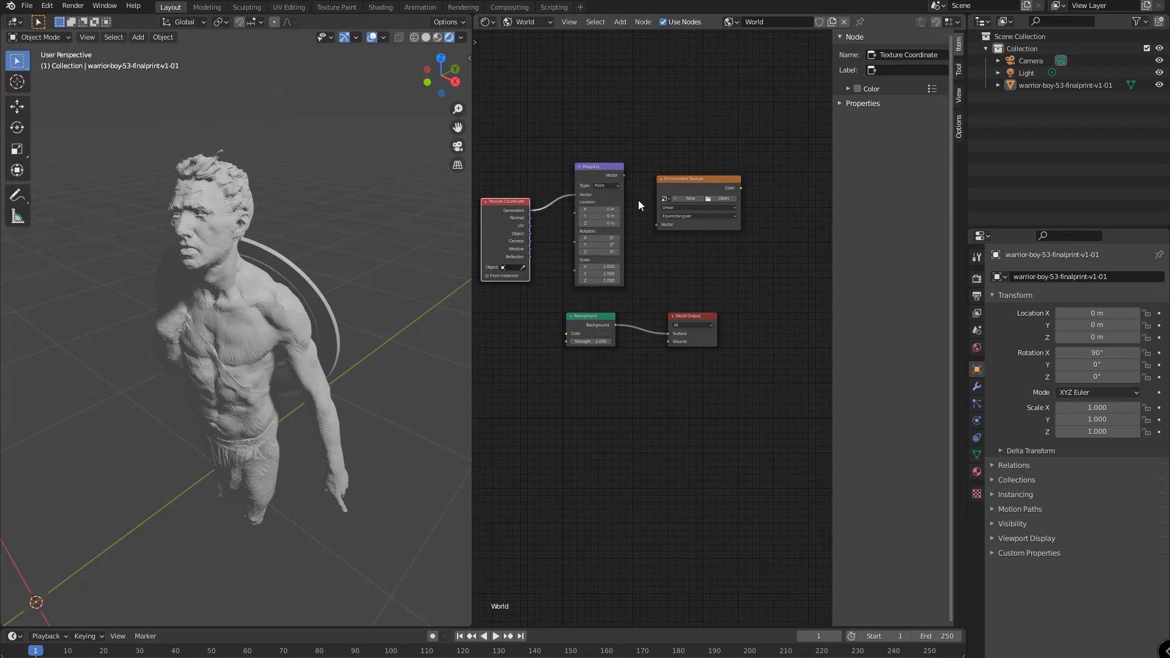
left_click_drag(623, 176, 656, 225)
Load the image cayley_interior_4k.hdr into the Environment Texture node.
left_click(707, 186)
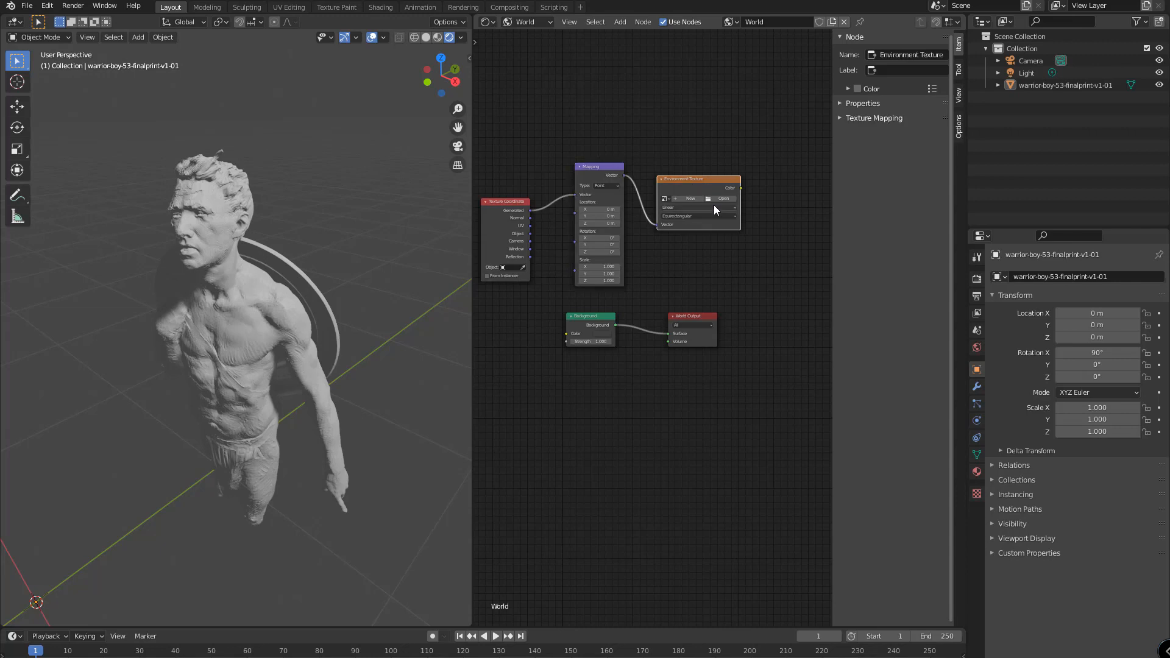
left_click(718, 198)
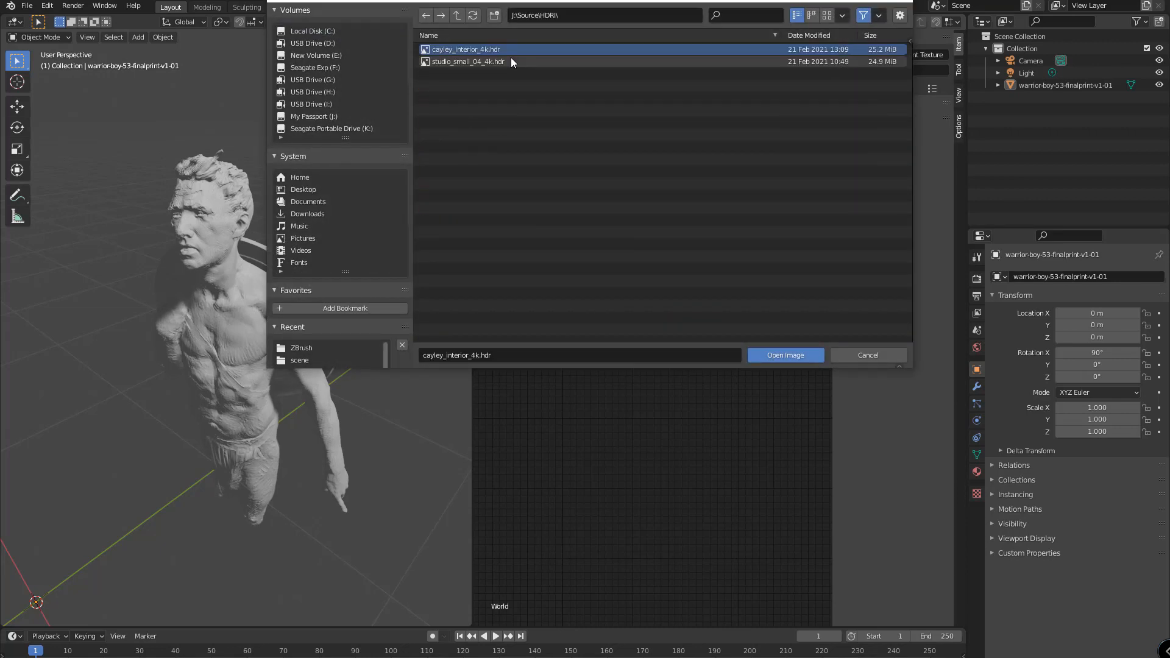
left_click(782, 355)
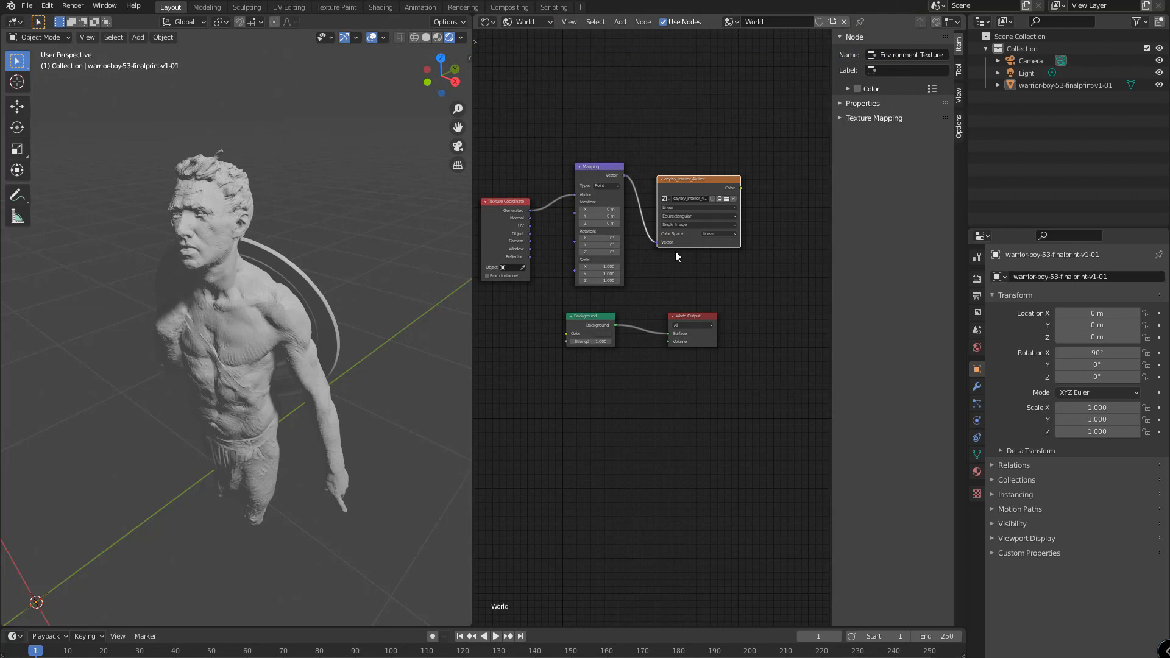
Place the Background and World Output nodes after the Environment Texture, and link the texture's Color to the Background's Color.
left_click_drag(768, 375, 791, 168)
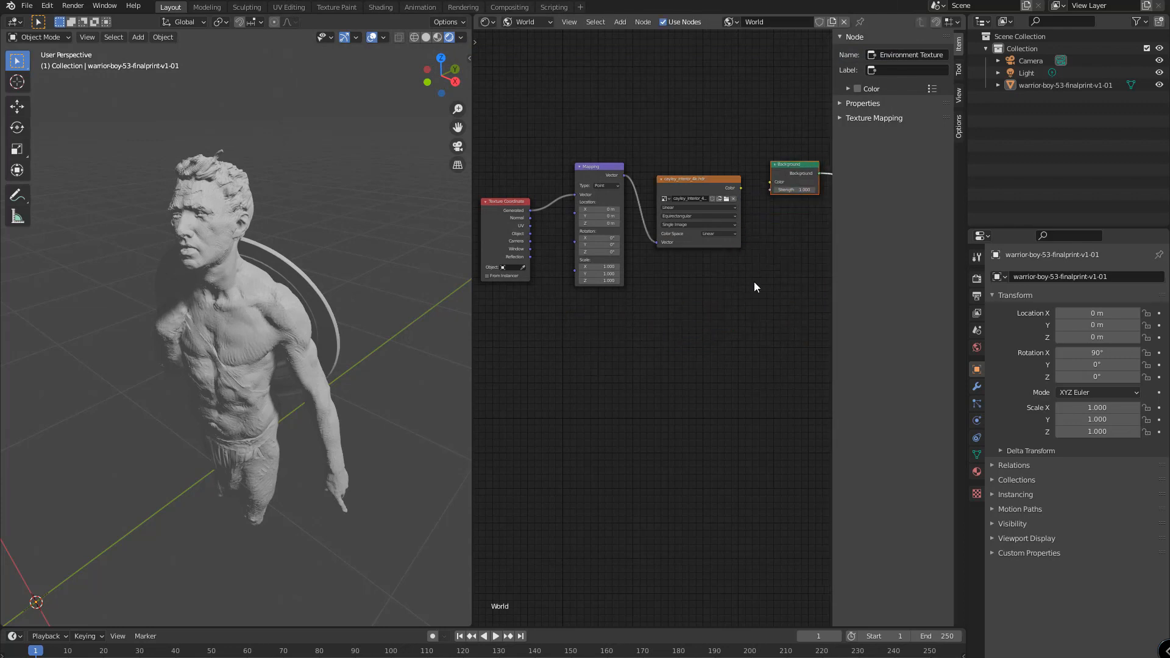
left_click_drag(472, 337, 296, 324)
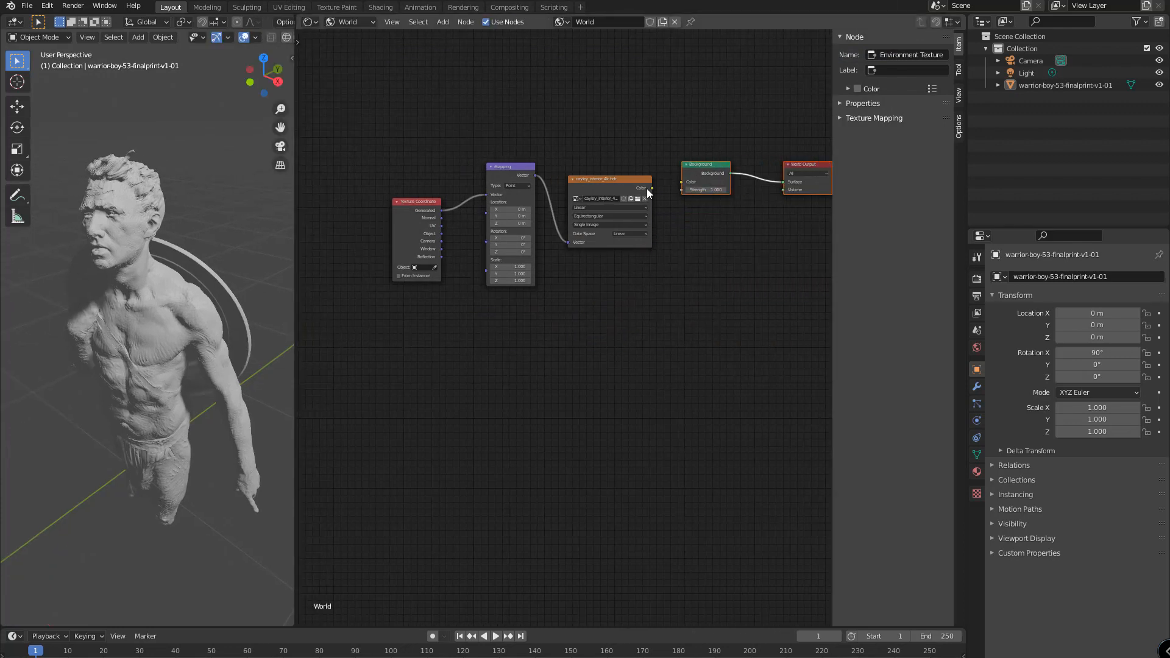
left_click_drag(653, 188, 681, 182)
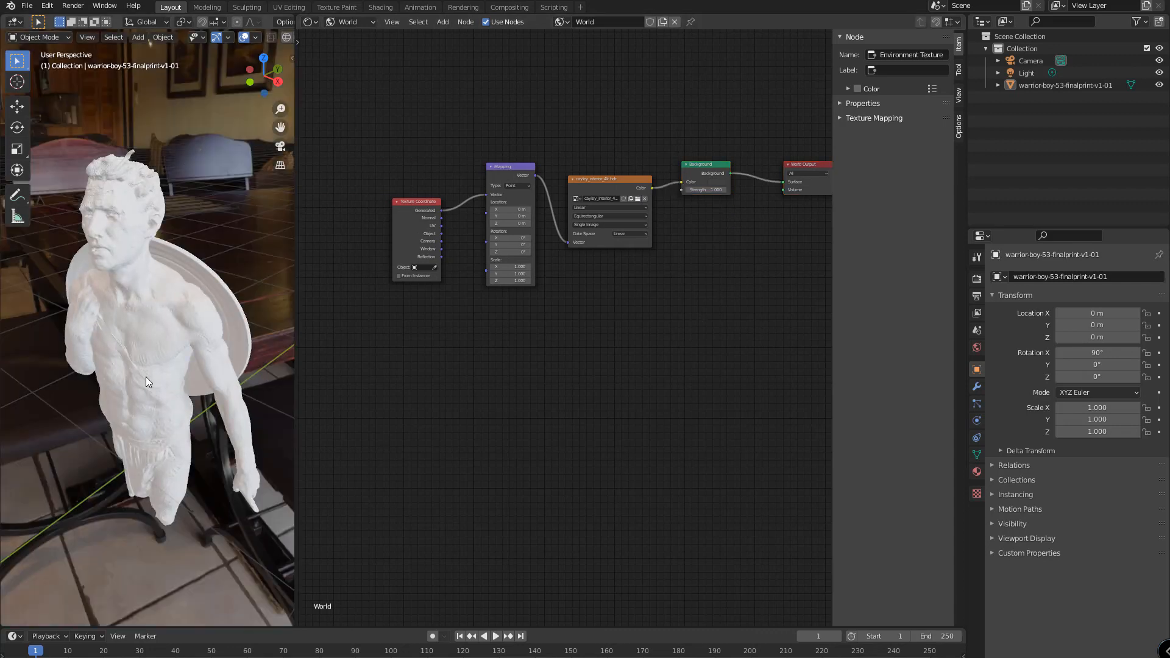
middle_click_drag(145, 377, 229, 397)
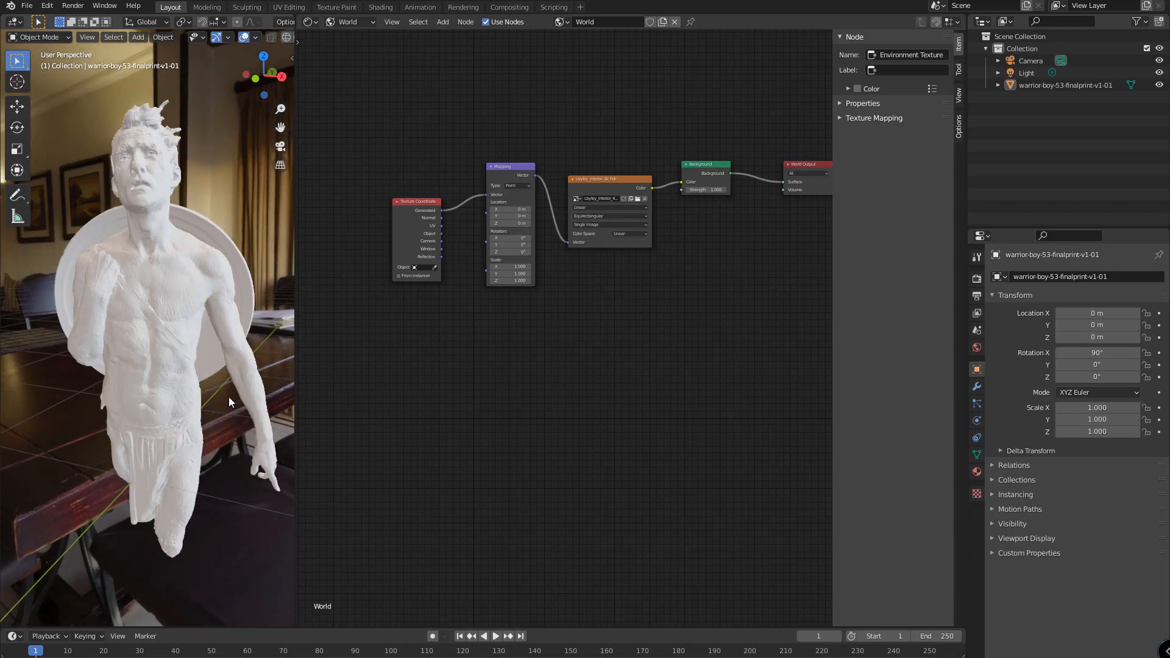
Enable the Transparent film option in the render settings to hide the HDRI background.
left_click(977, 278)
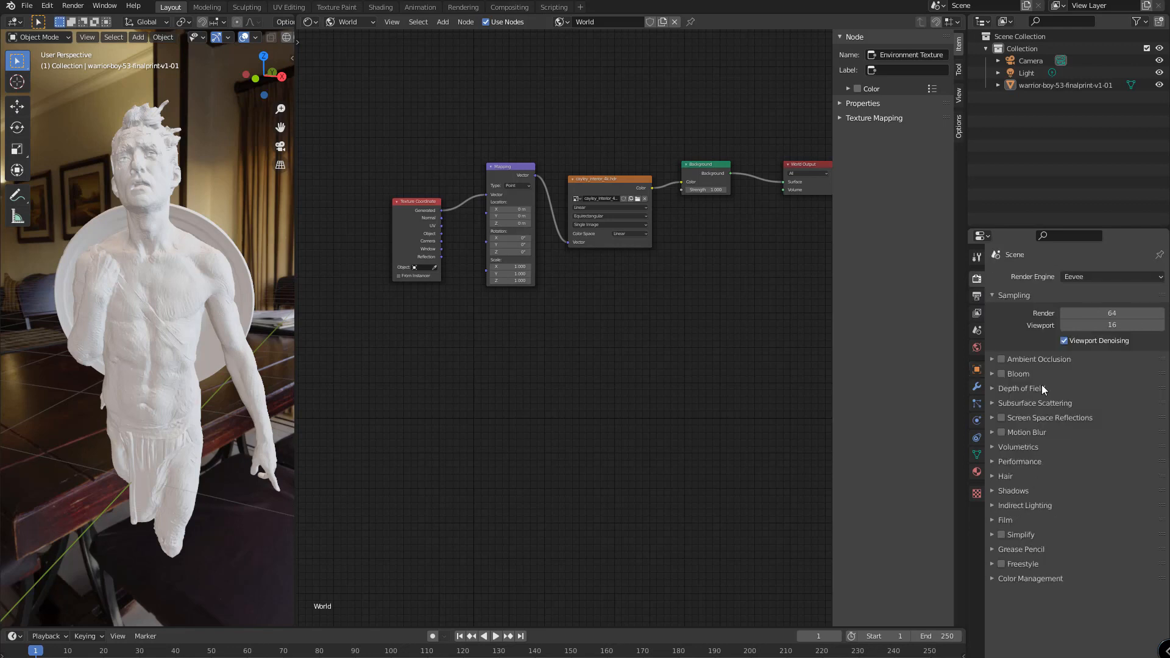
left_click(993, 520)
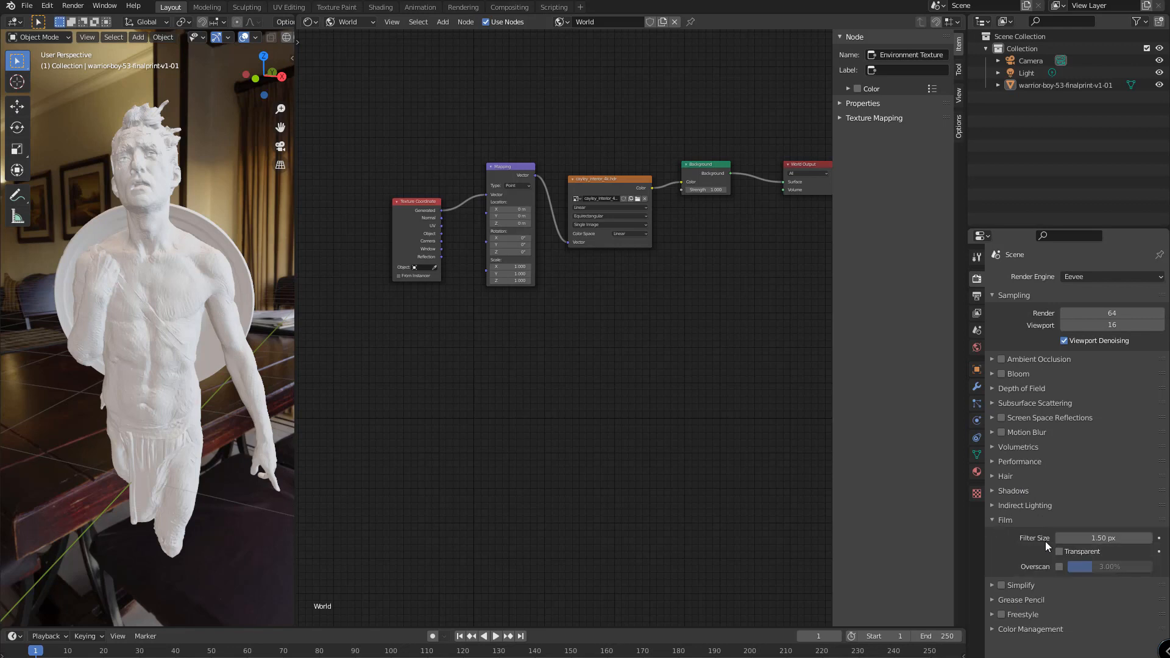
left_click(1061, 553)
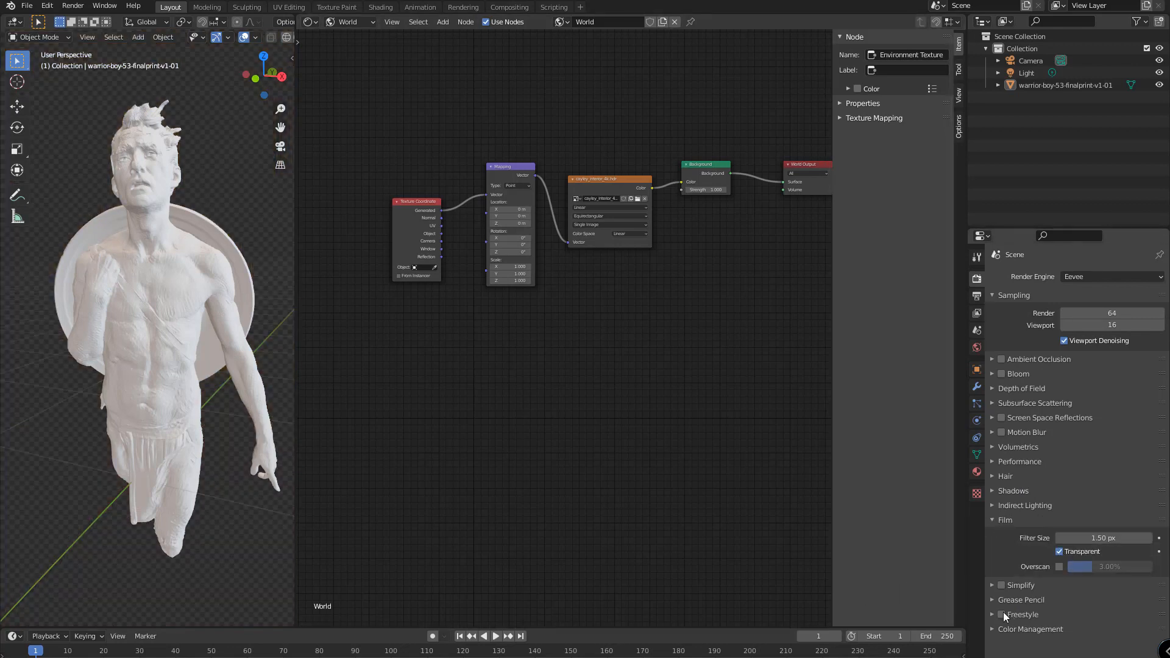
Try the Standard view transform in the color management settings and return it to Filmic.
left_click(992, 629)
scroll(1045, 586, "down", 3)
left_click(1084, 594)
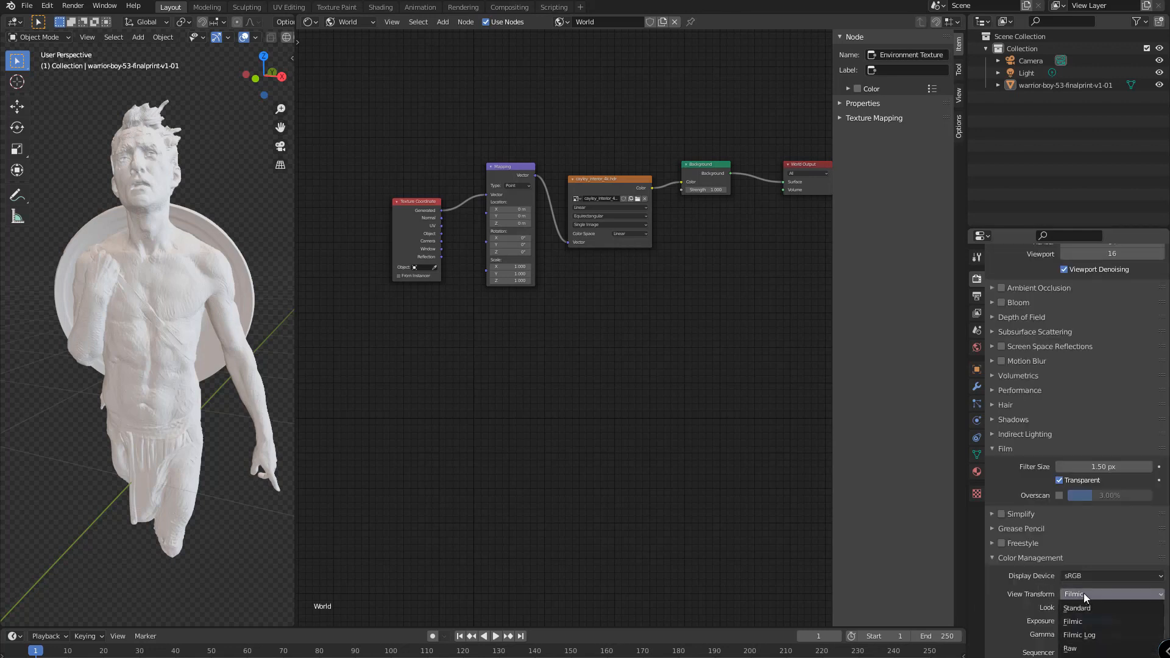
left_click(1080, 611)
left_click(1087, 595)
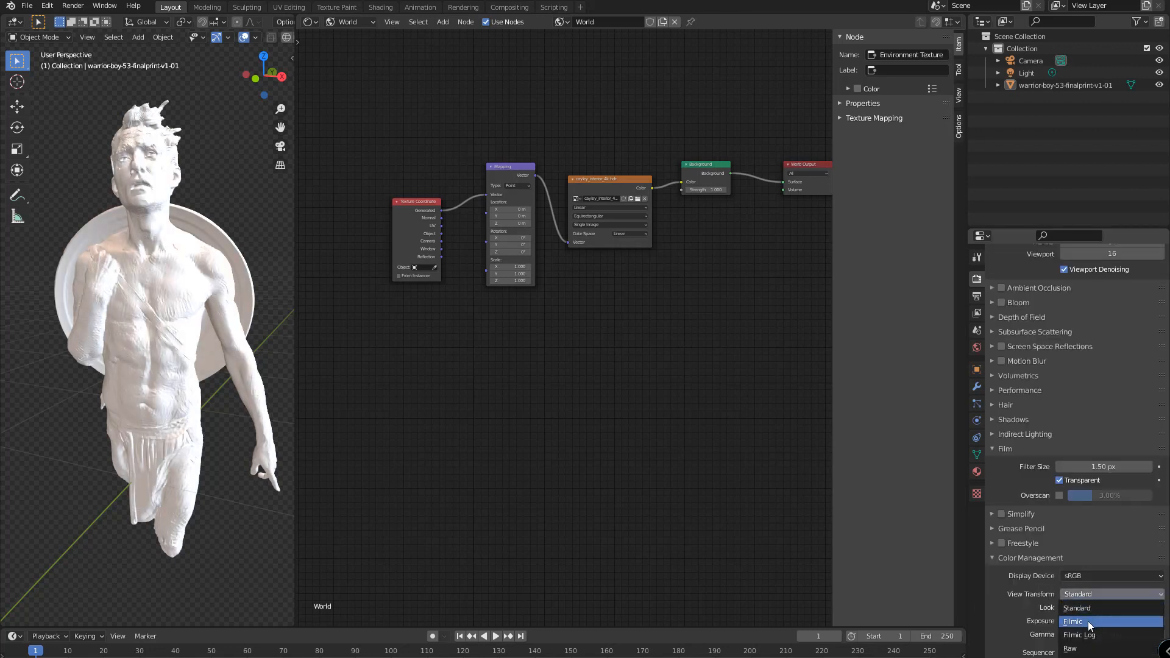
left_click(1088, 620)
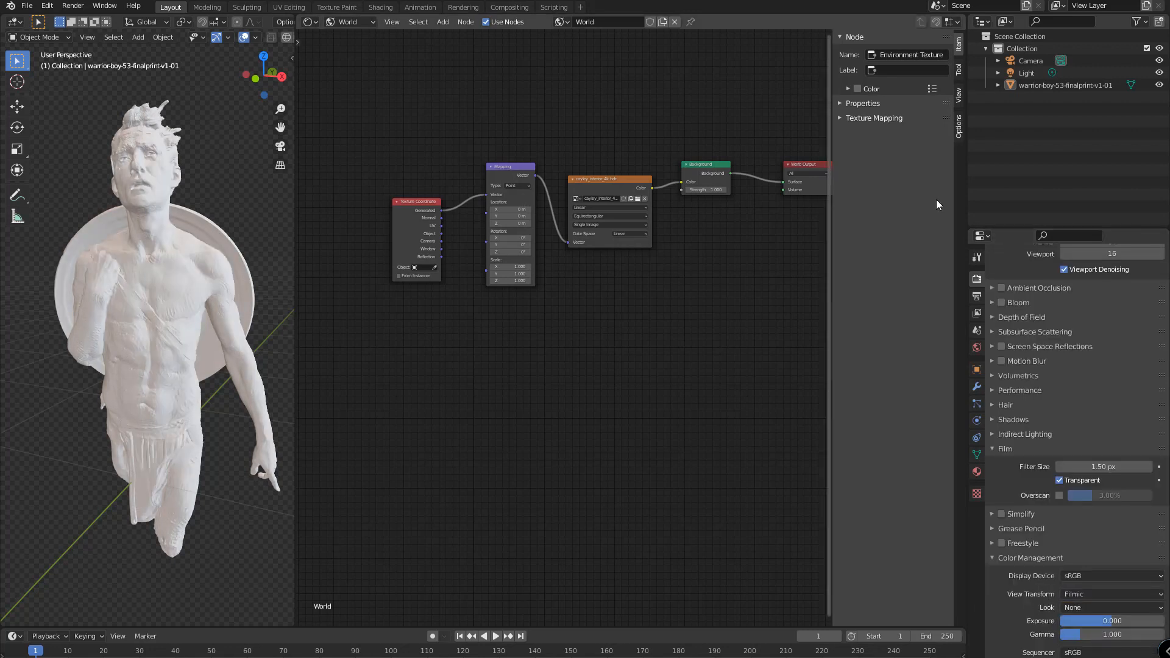
Hide the scene's light and set the World Background node's strength to 0.1.
left_click(1160, 72)
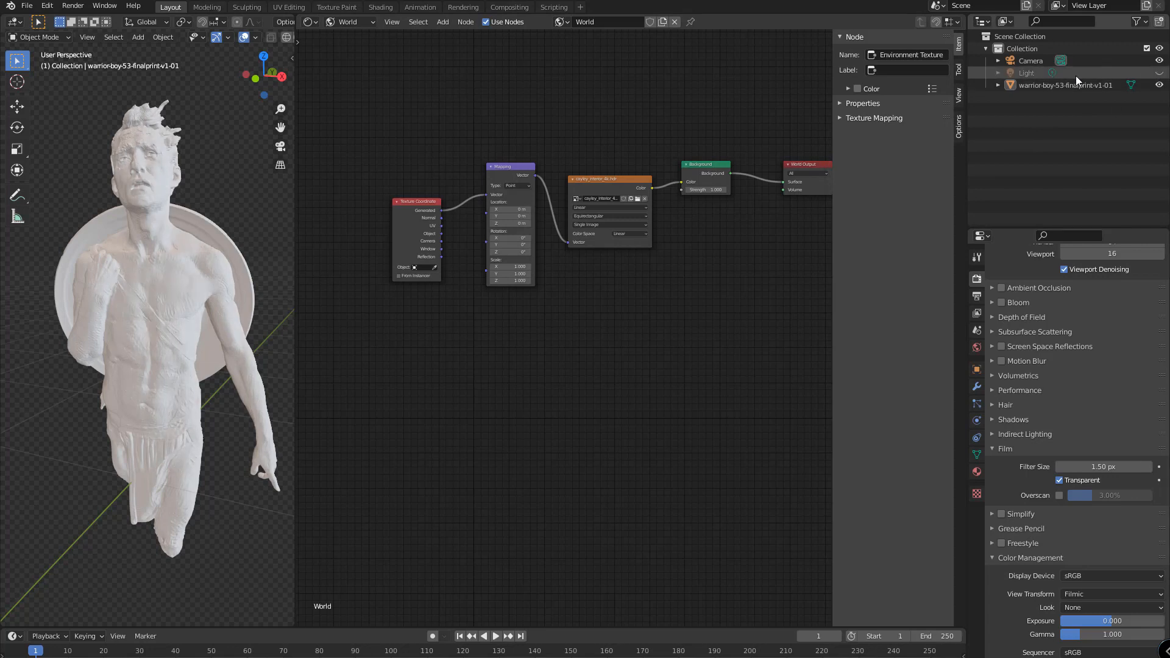
left_click(707, 189)
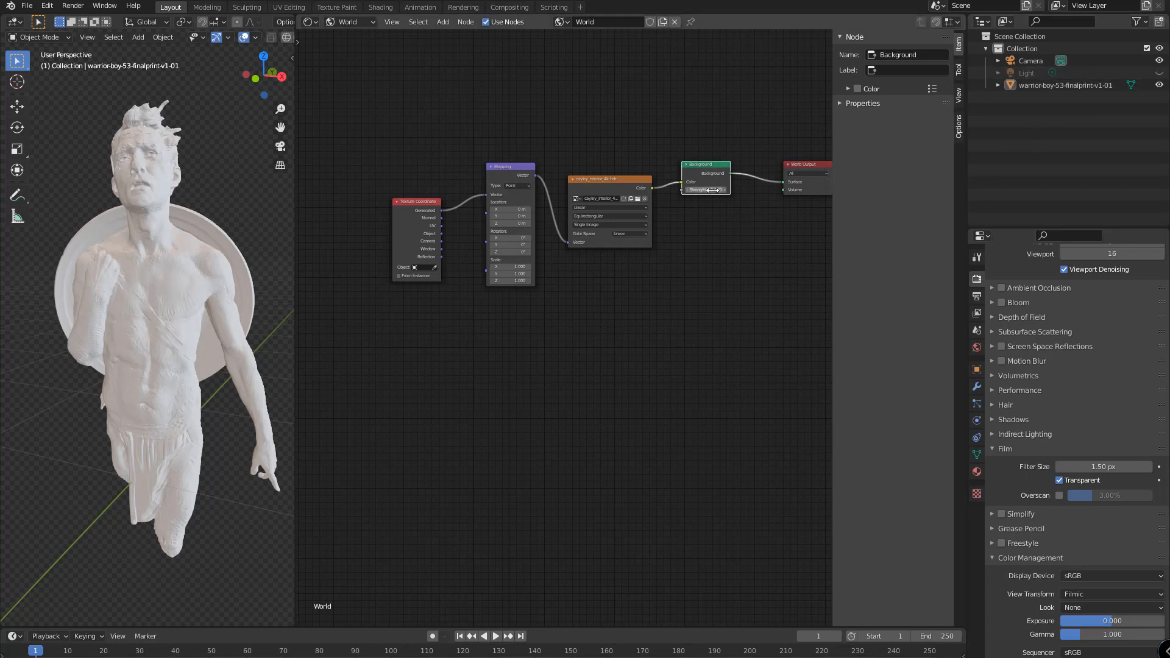
type("0.1")
key("Return")
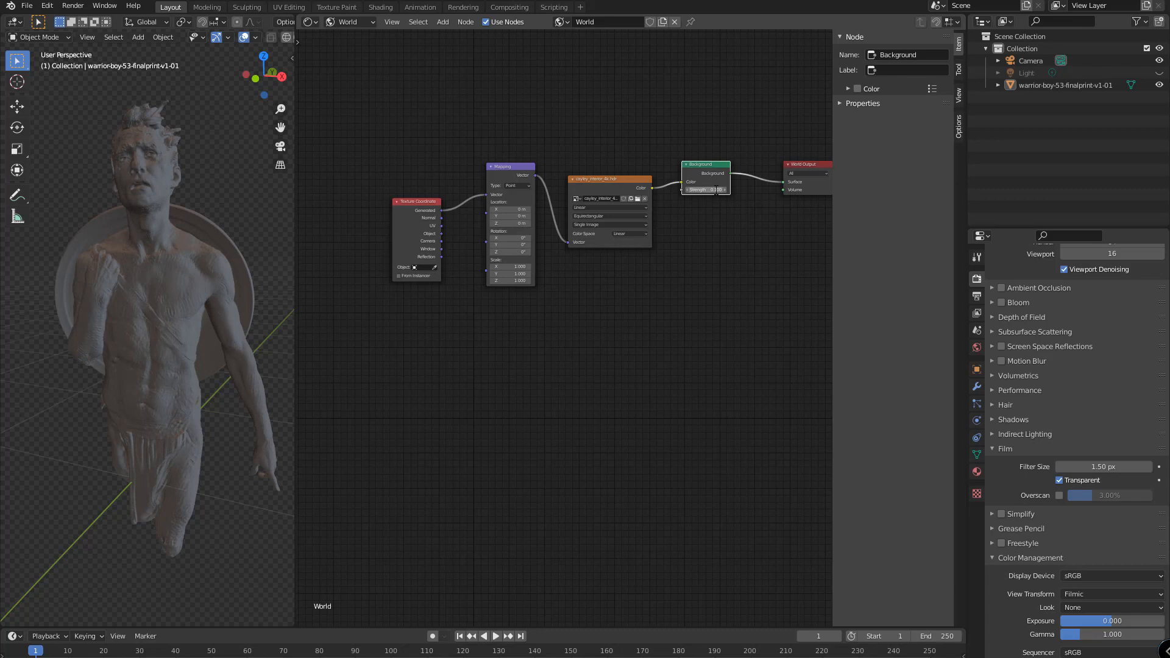
Set the World Background node's strength to 0.23.
left_click(717, 191)
type("0.23")
key("Return")
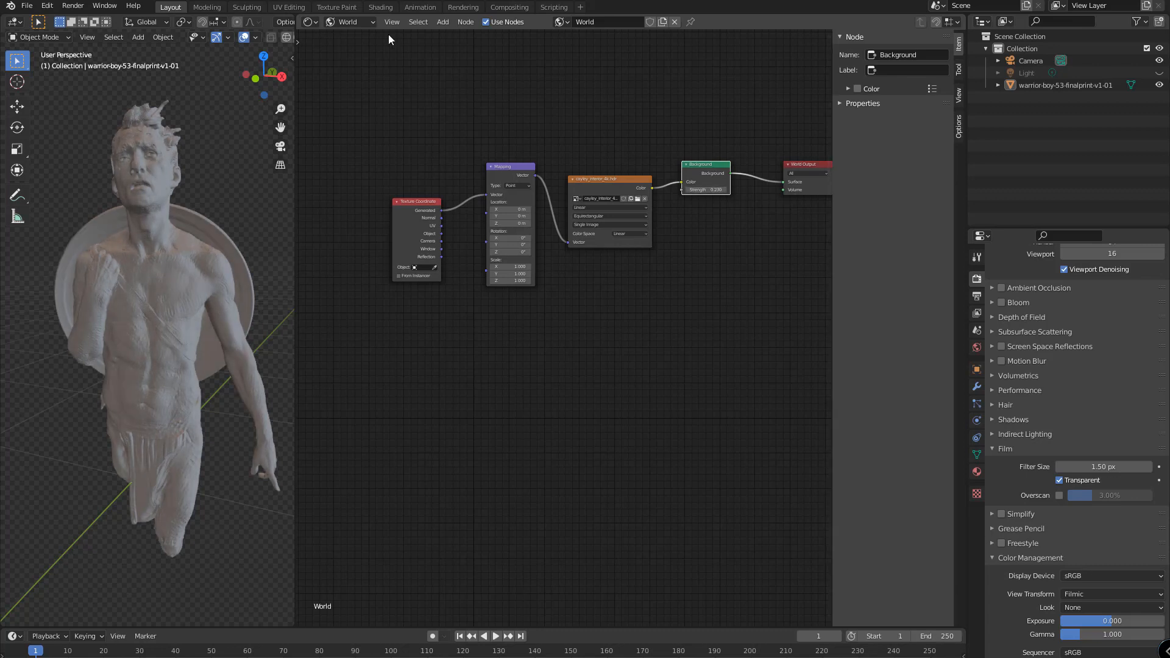
Change the node editor area to a 3D Viewport and add a Sun light to the scene.
left_click(310, 23)
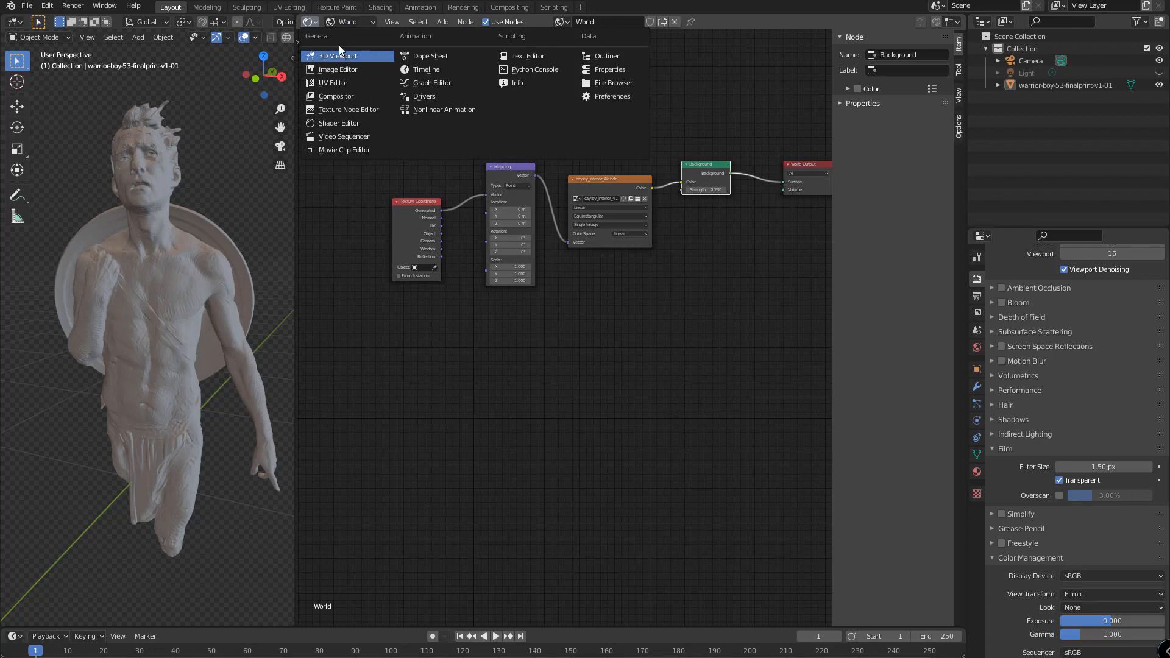
left_click(342, 56)
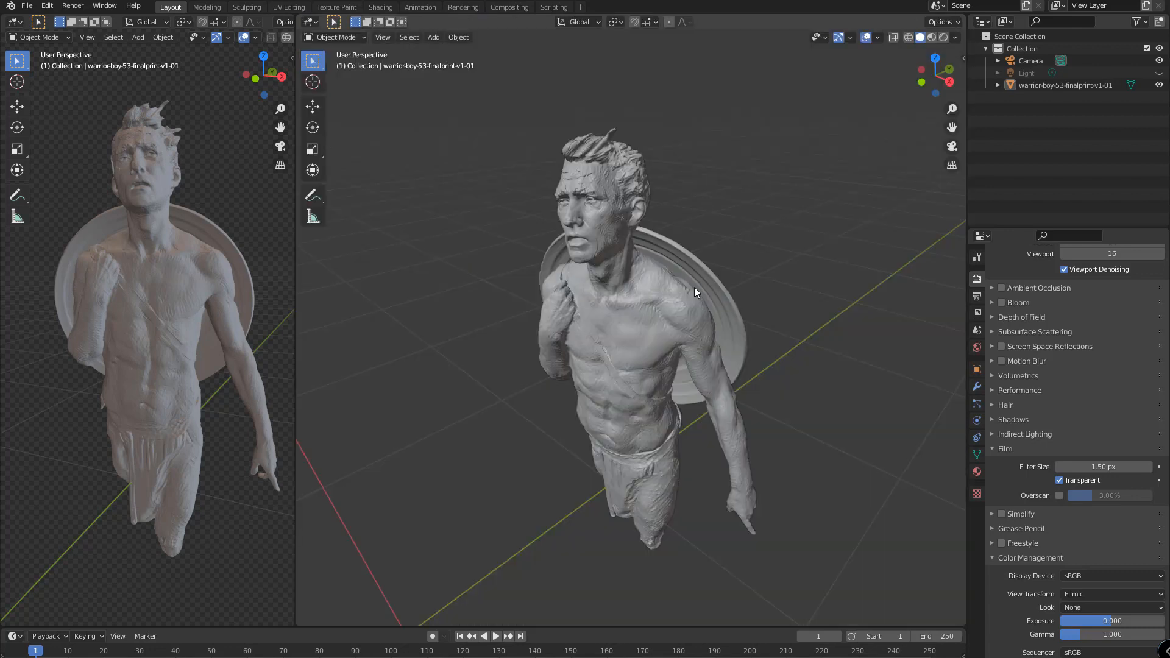
middle_click_drag(813, 312, 791, 292)
left_click(432, 38)
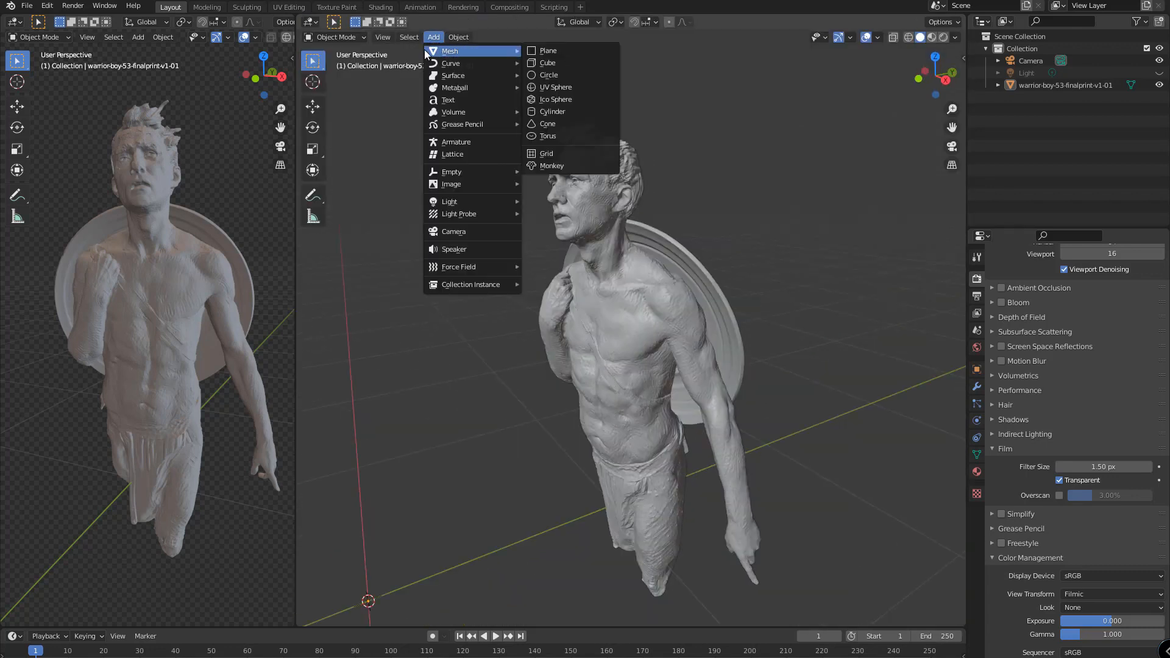
mouse_move(474, 201)
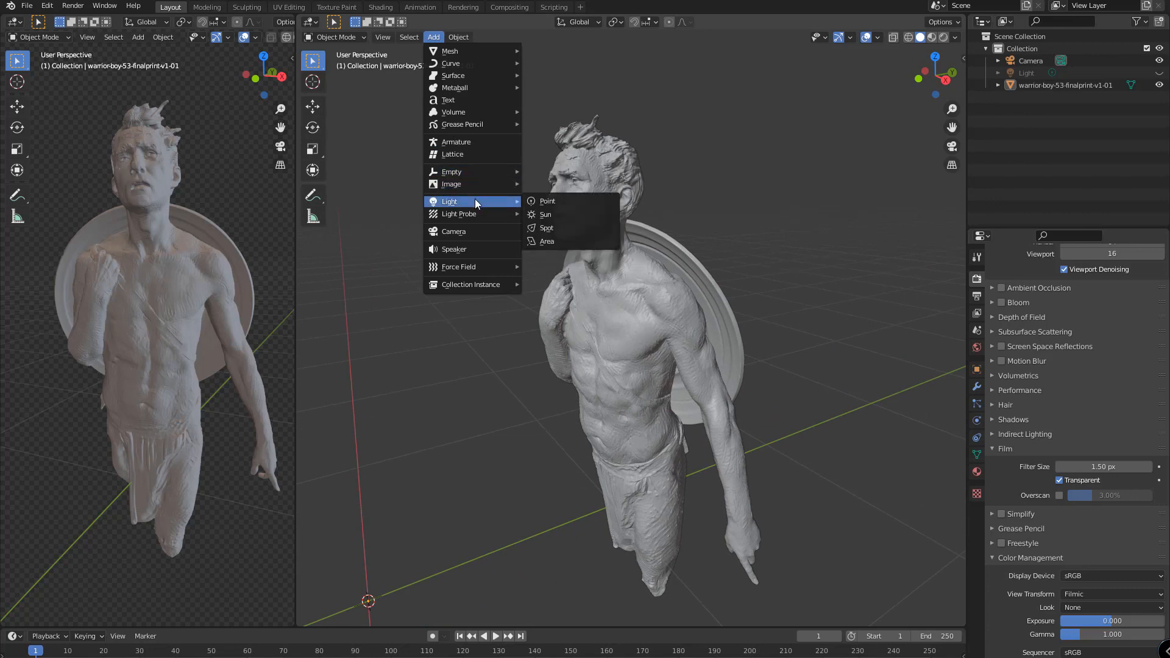
left_click(551, 214)
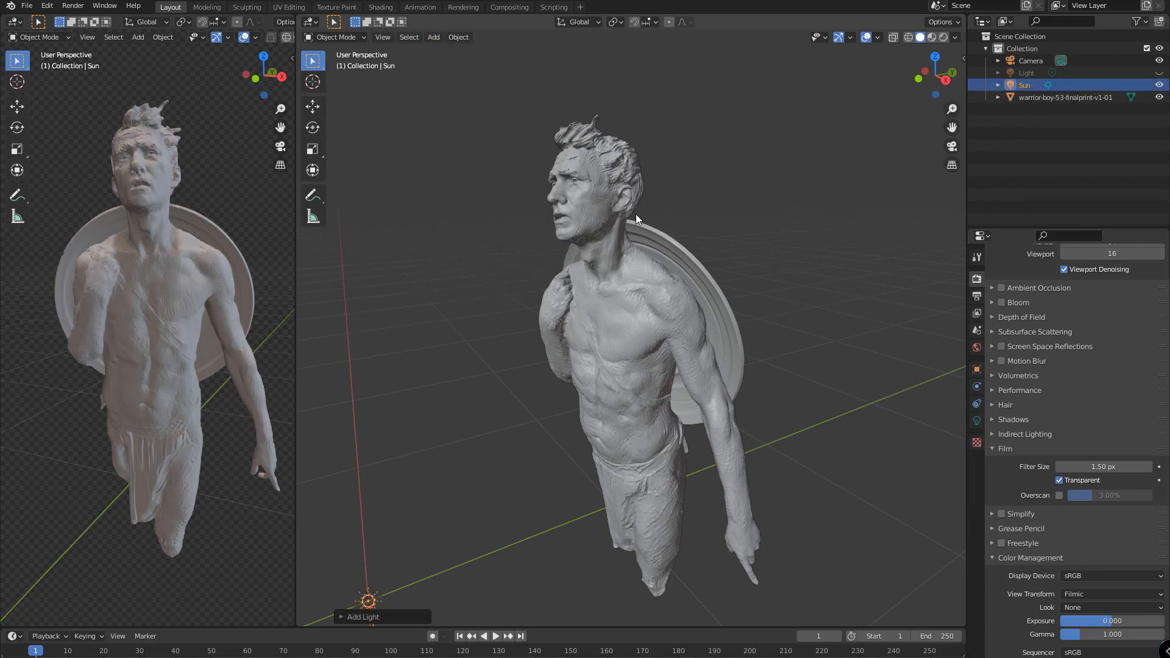
Move the Sun light from the world origin up to a position above the warrior sculpture's head.
middle_click_drag(636, 215, 599, 215)
scroll(643, 281, "down", 6)
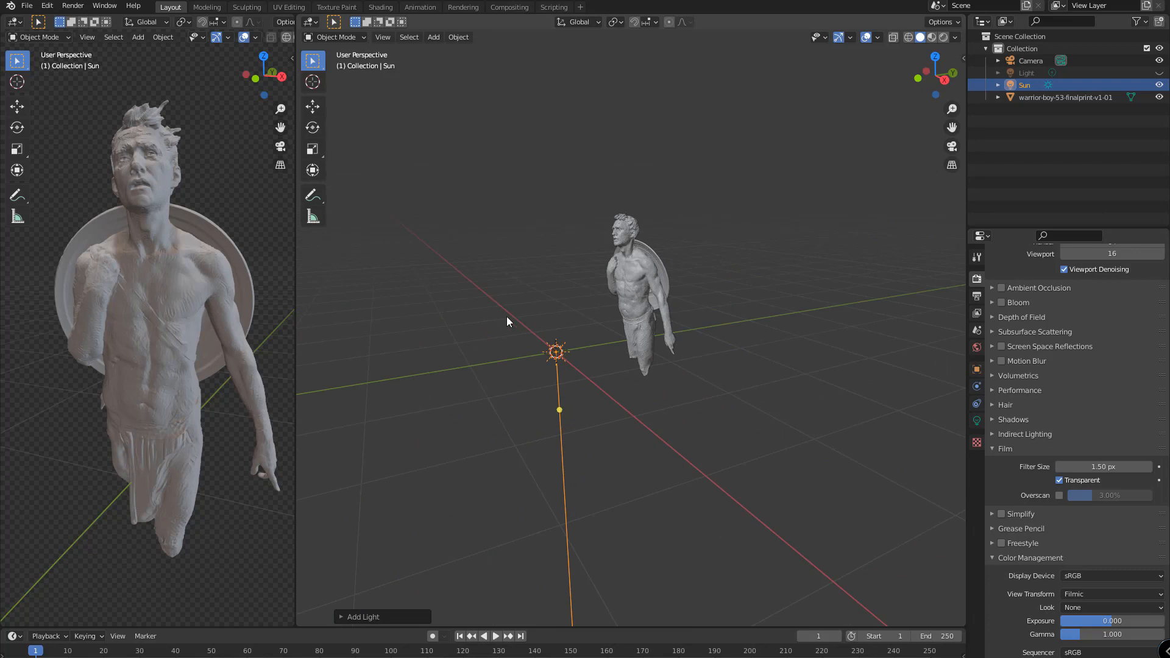
key("w")
left_click_drag(556, 351, 597, 128)
middle_click_drag(571, 184, 726, 176)
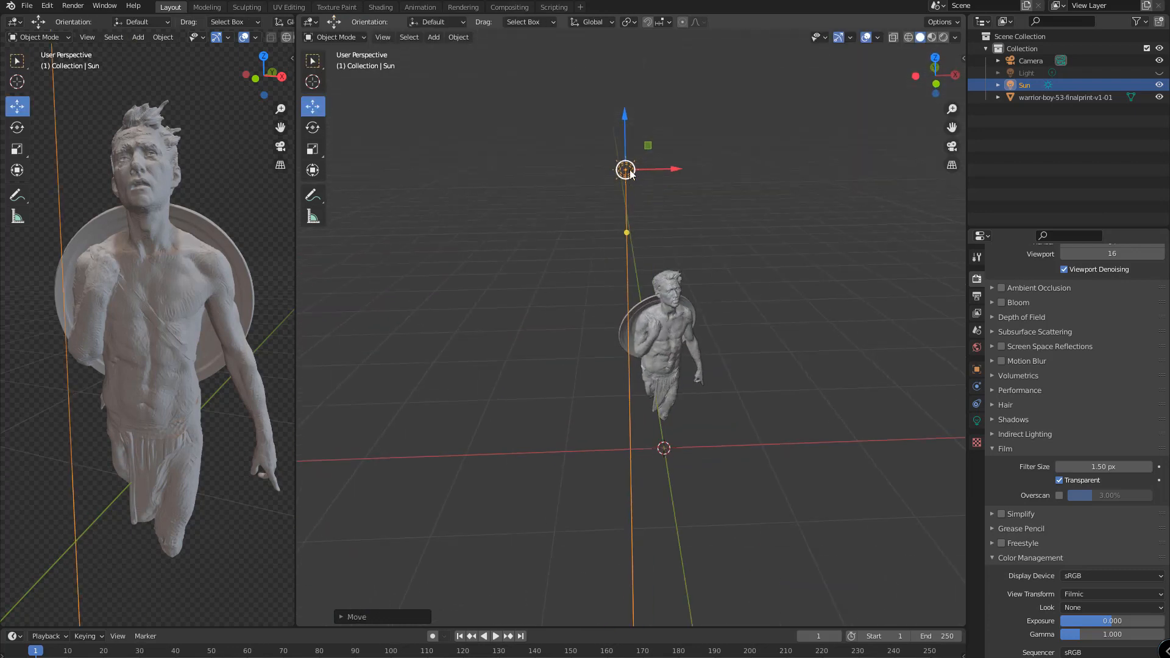
middle_click_drag(631, 174, 646, 229)
Aim the Sun light so its direction line slants diagonally down past the side of the sculpture where the shield sticks out.
key("g")
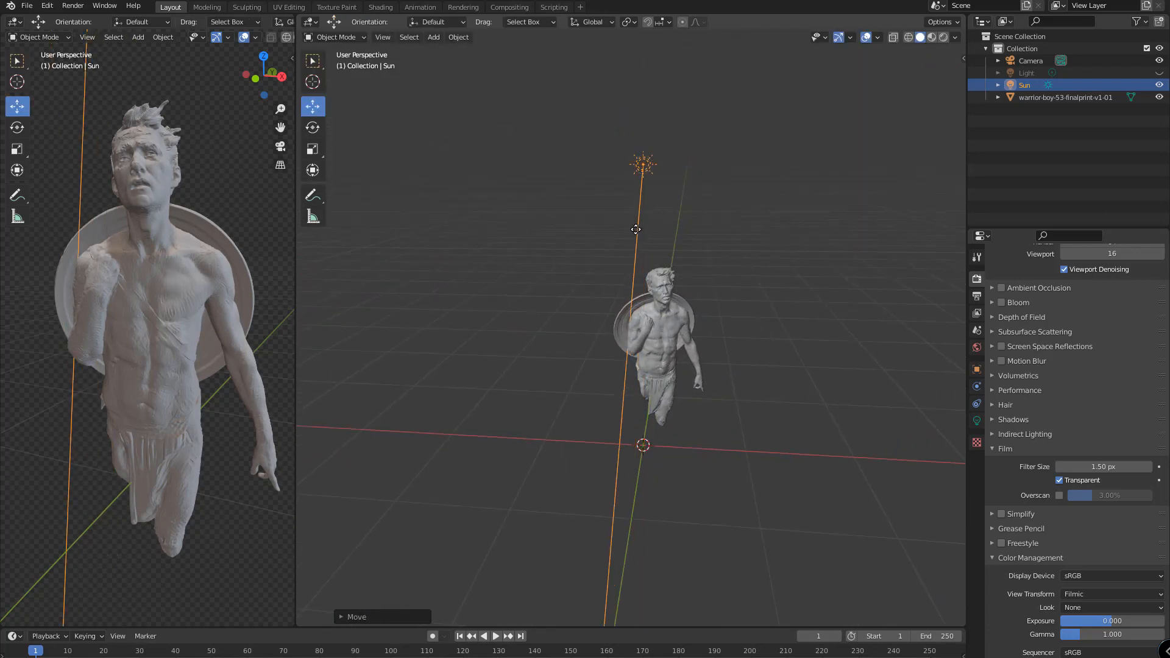
left_click_drag(636, 229, 629, 227)
middle_click_drag(799, 234, 728, 231)
left_click_drag(598, 227, 730, 214)
middle_click_drag(730, 215, 674, 211)
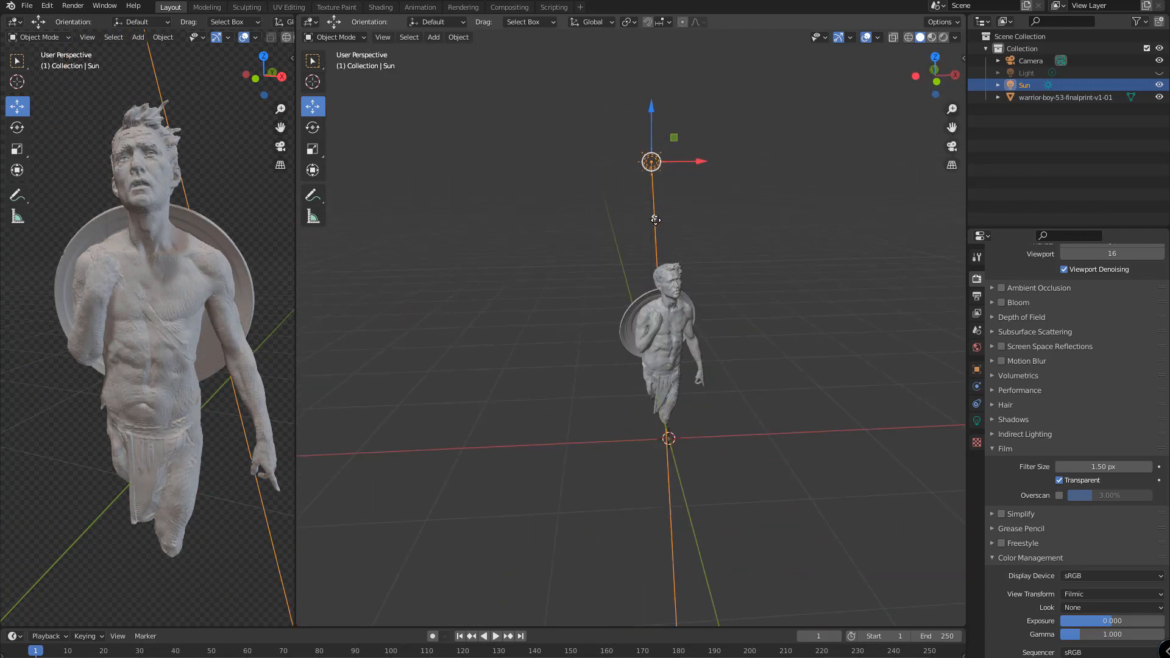
left_click_drag(655, 220, 622, 207)
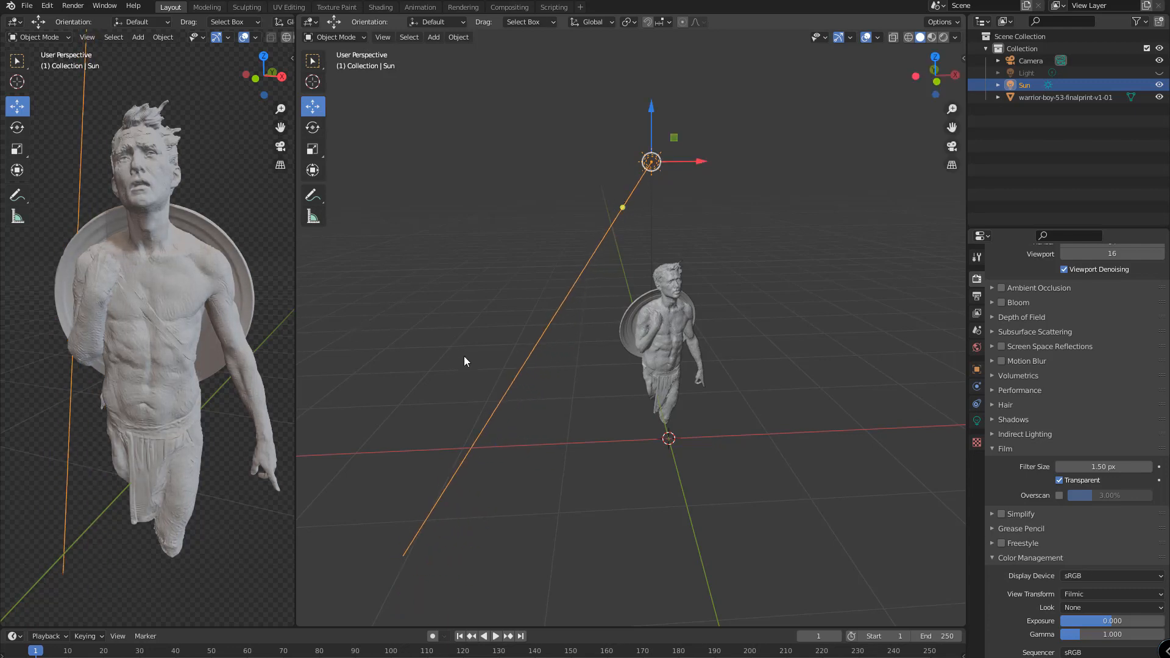
Widen the rendered viewport and set the World background strength to 0.
left_click_drag(296, 299, 440, 295)
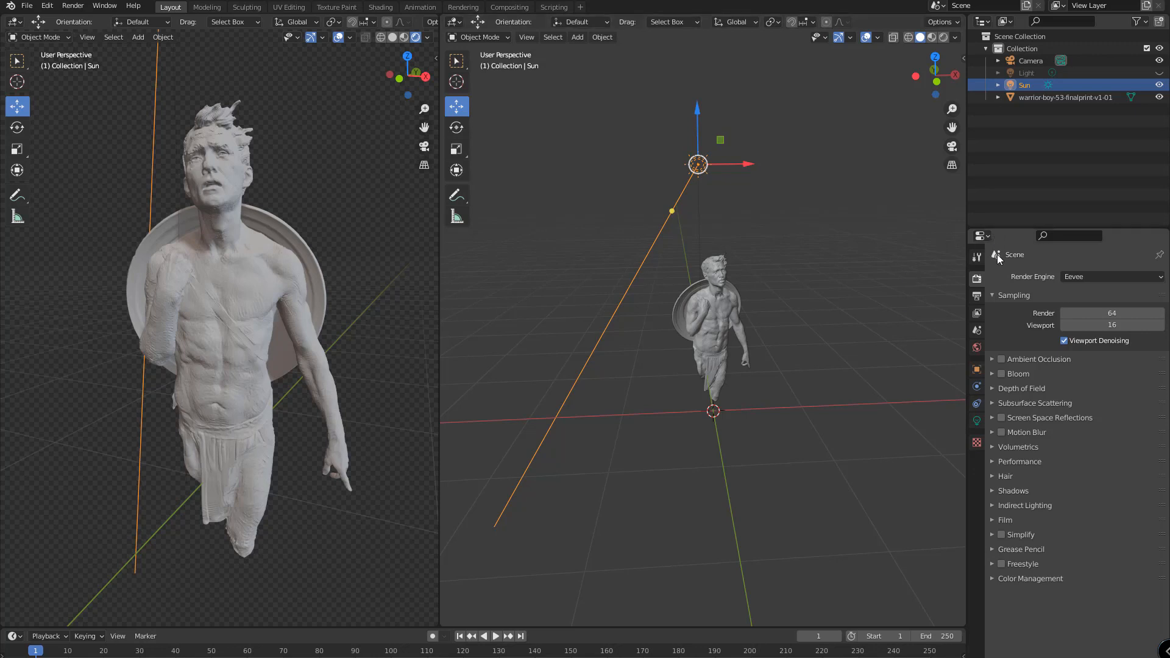
left_click(977, 348)
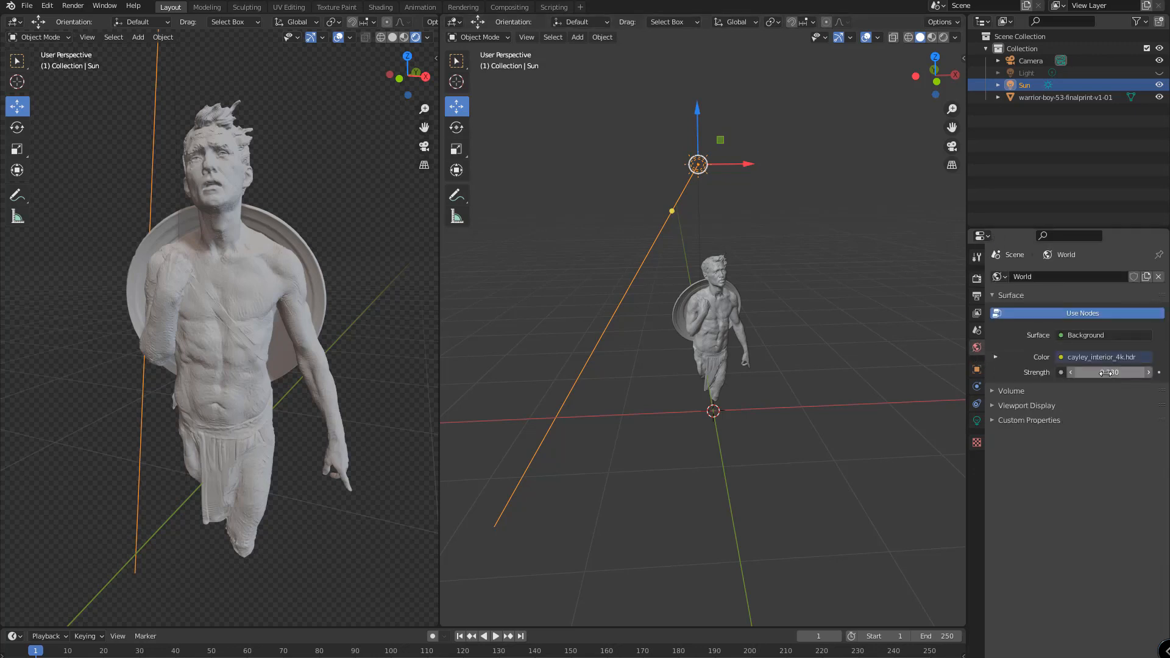
left_click_drag(1107, 373, 1009, 402)
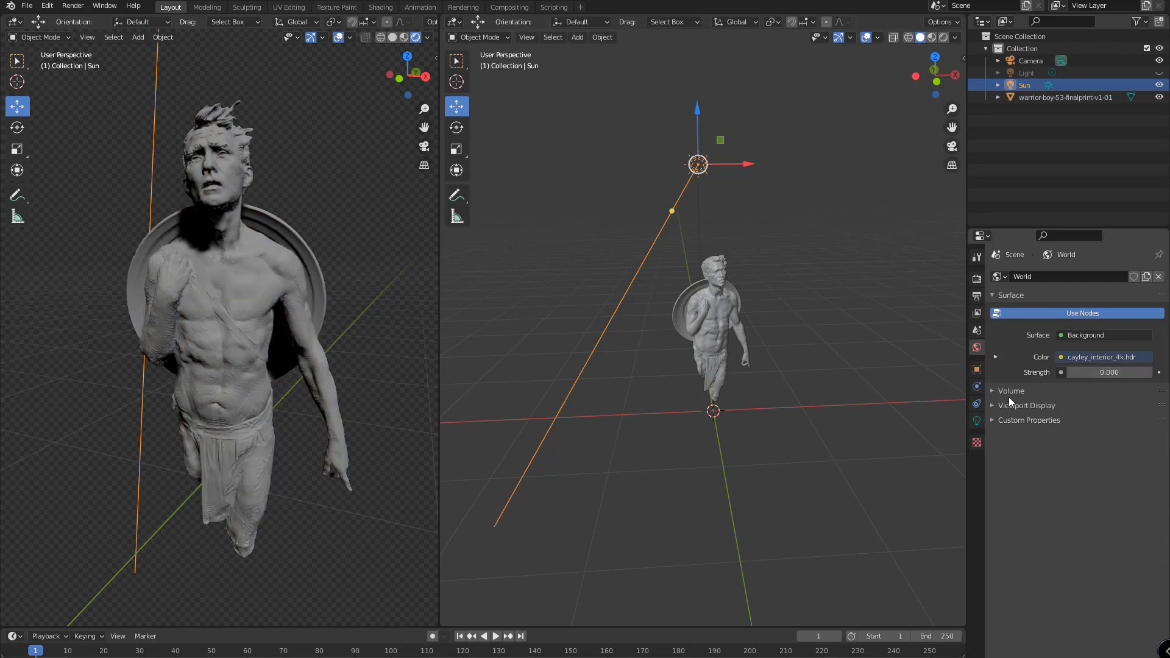
Set the Sun light's angle to 30° in its light properties.
left_click(840, 370)
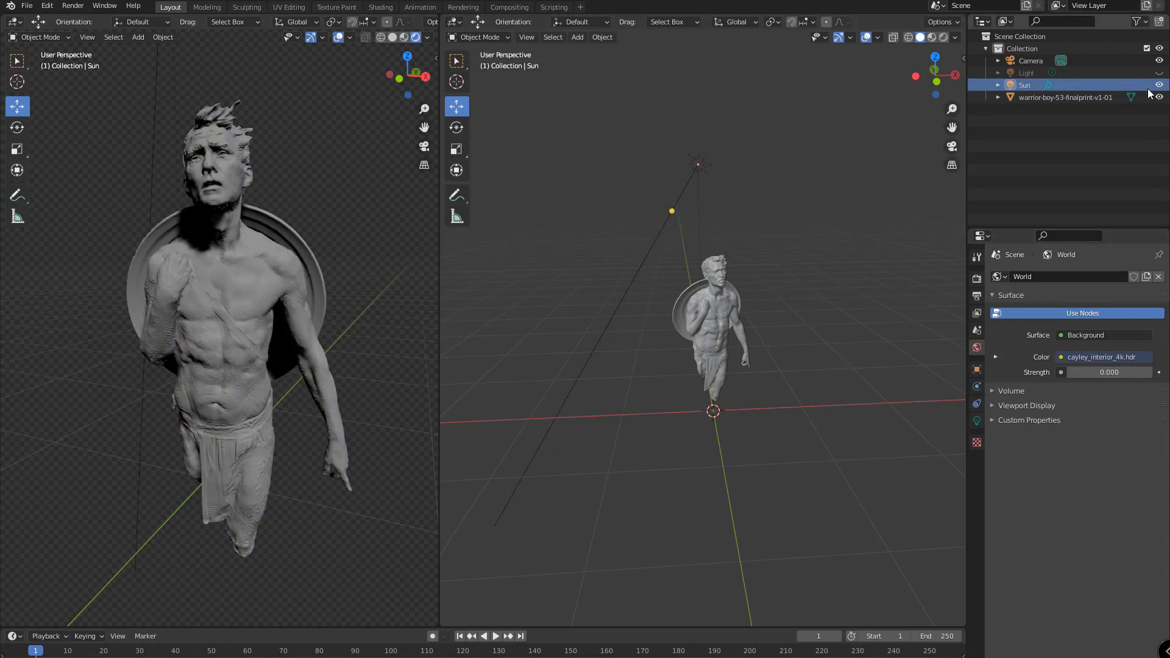
left_click(979, 424)
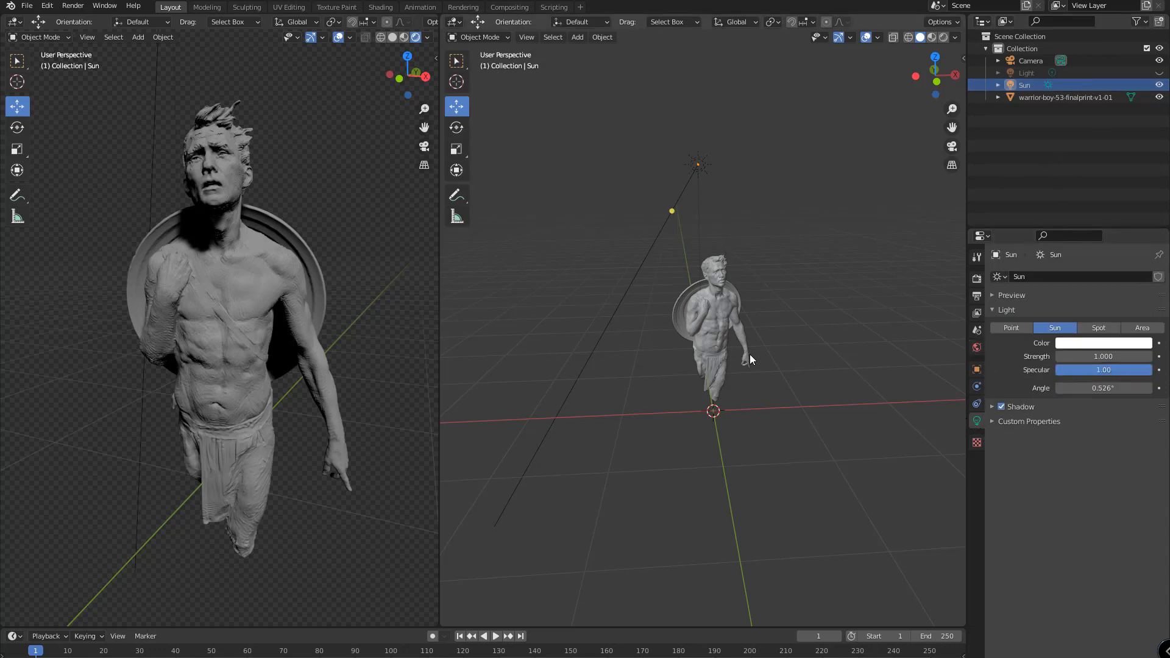
left_click(1102, 390)
type("30")
key("Return")
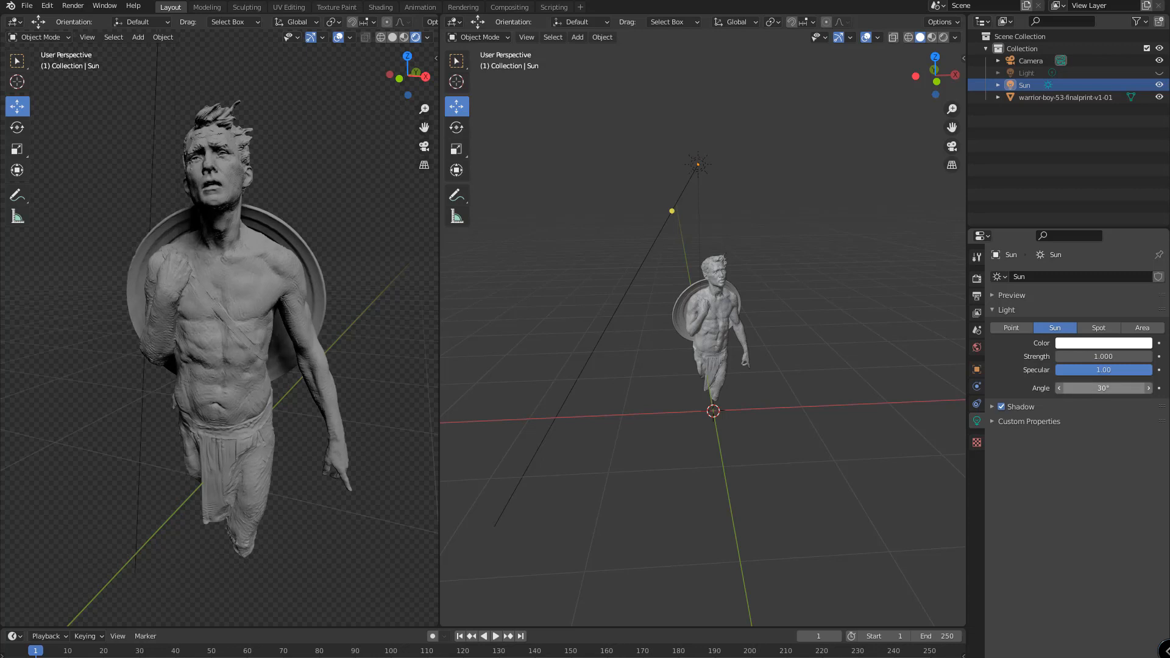
Examine the shading on the sculpture's head and torso up close and open the Sun light's strength value for editing.
scroll(216, 229, "up", 3)
scroll(218, 232, "up", 2)
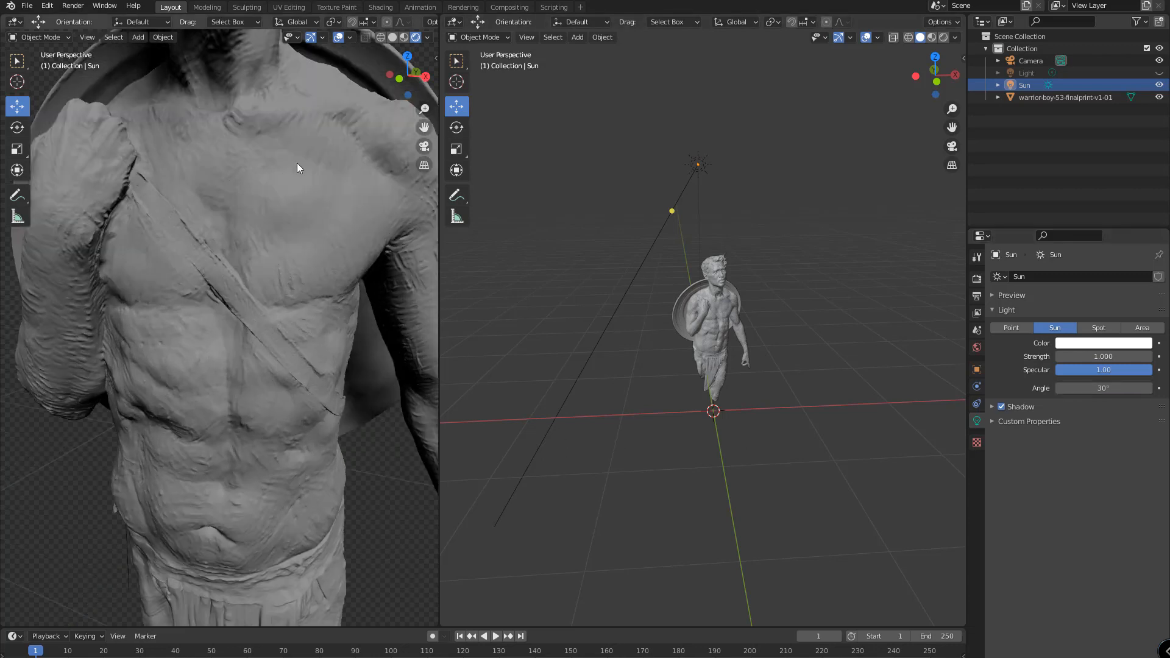
middle_click_drag(298, 147, 288, 357, "shift")
scroll(311, 329, "down", 2)
middle_click_drag(352, 333, 360, 334)
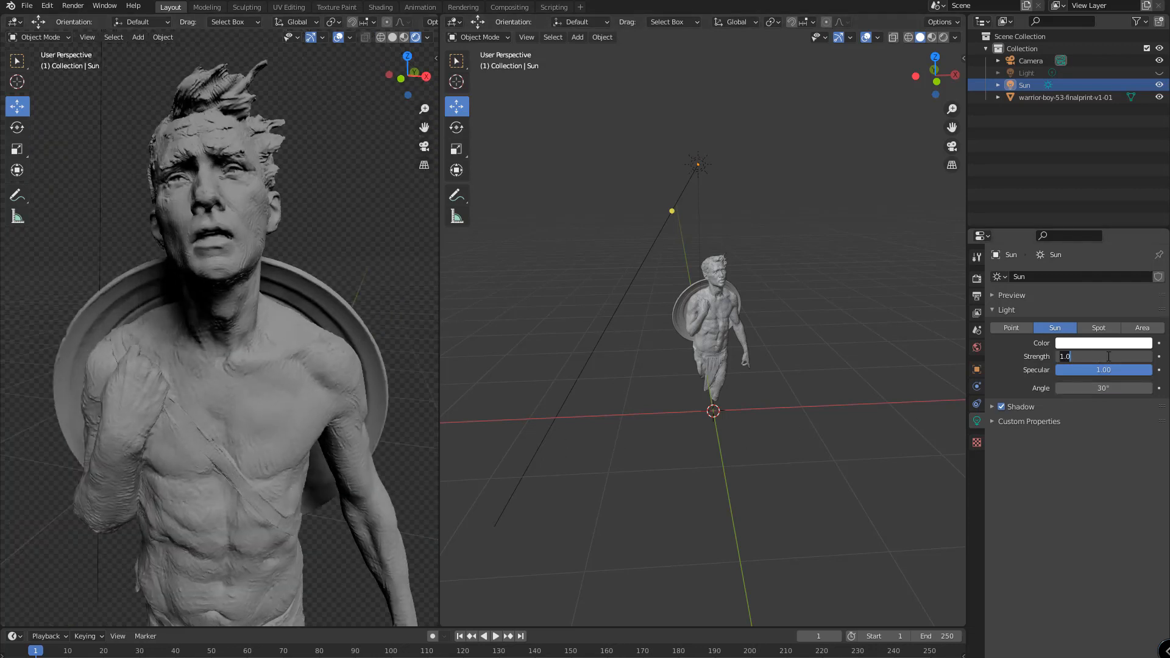
left_click(1084, 343)
mouse_move(1083, 237)
left_mouse_down()
mouse_move(1088, 210)
mouse_move(1094, 229)
left_mouse_up()
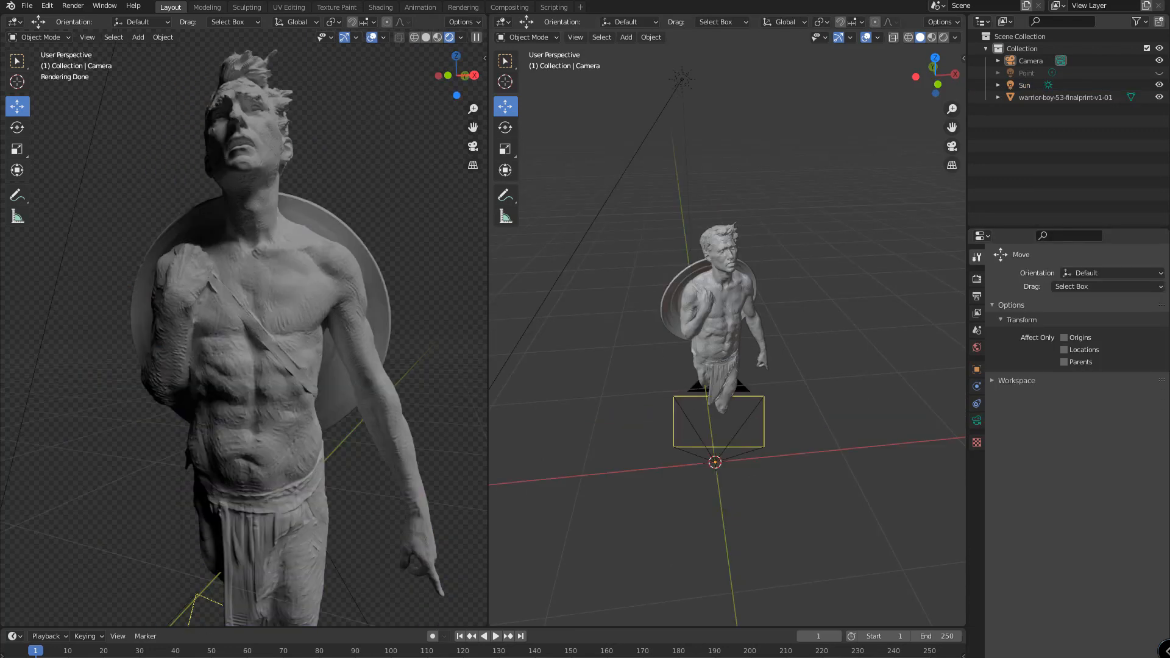
Select the camera and set its focal length to 120 mm.
left_click(1033, 62)
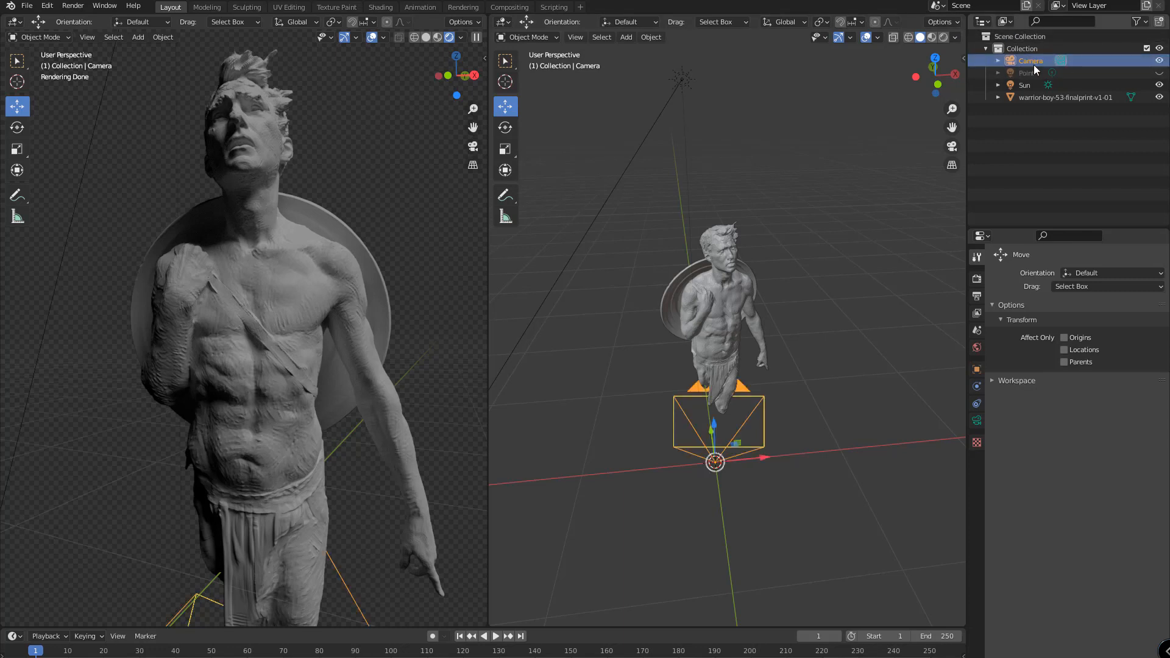
left_click(977, 420)
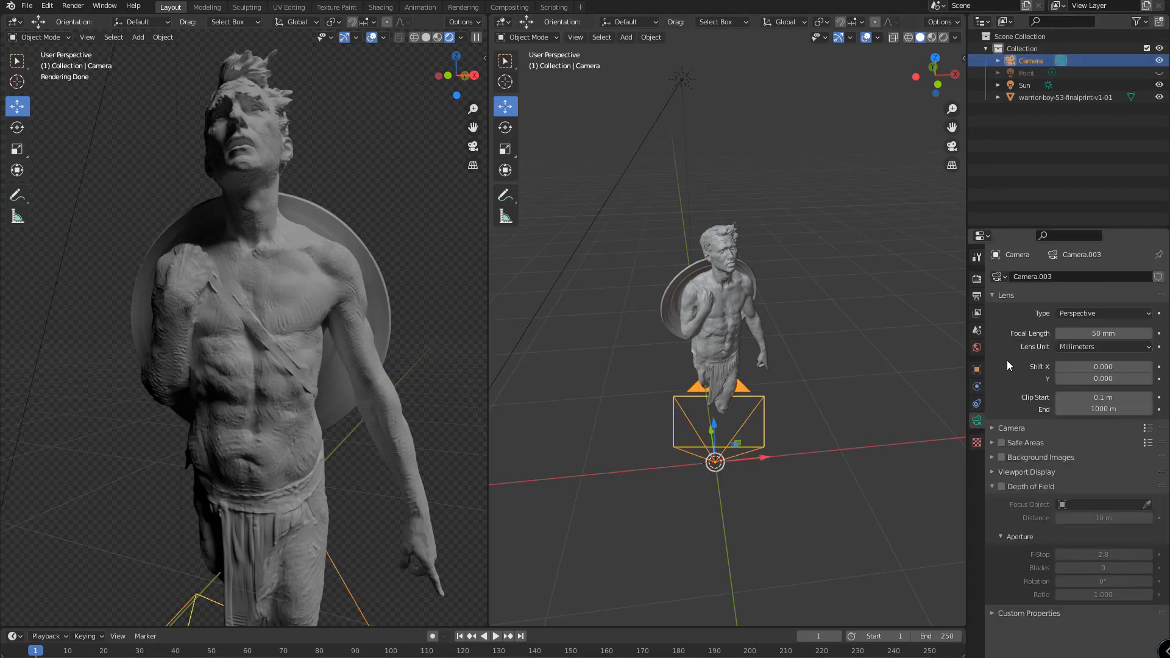
left_click(1087, 333)
type("120")
key("Return")
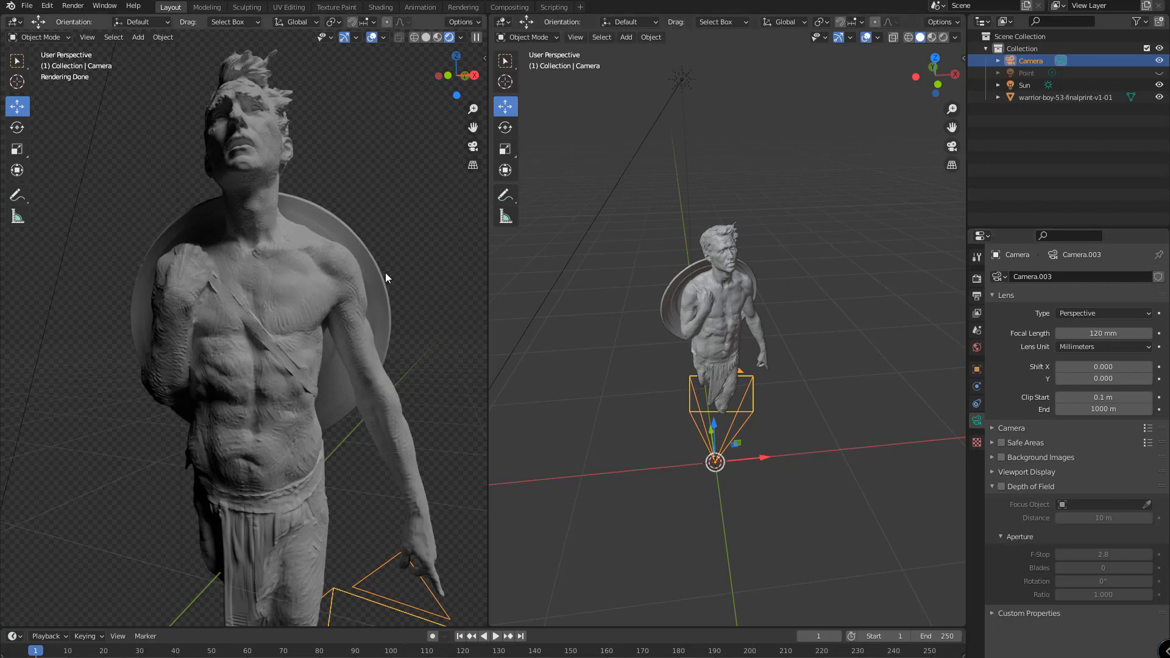
Look through the camera in the rendered viewport and examine how its frame sits relative to the sculpture.
mouse_move(404, 248)
middle_mouse_down()
mouse_move(412, 236)
mouse_move(463, 243)
mouse_move(419, 242)
mouse_move(377, 164)
mouse_move(382, 189)
middle_mouse_up()
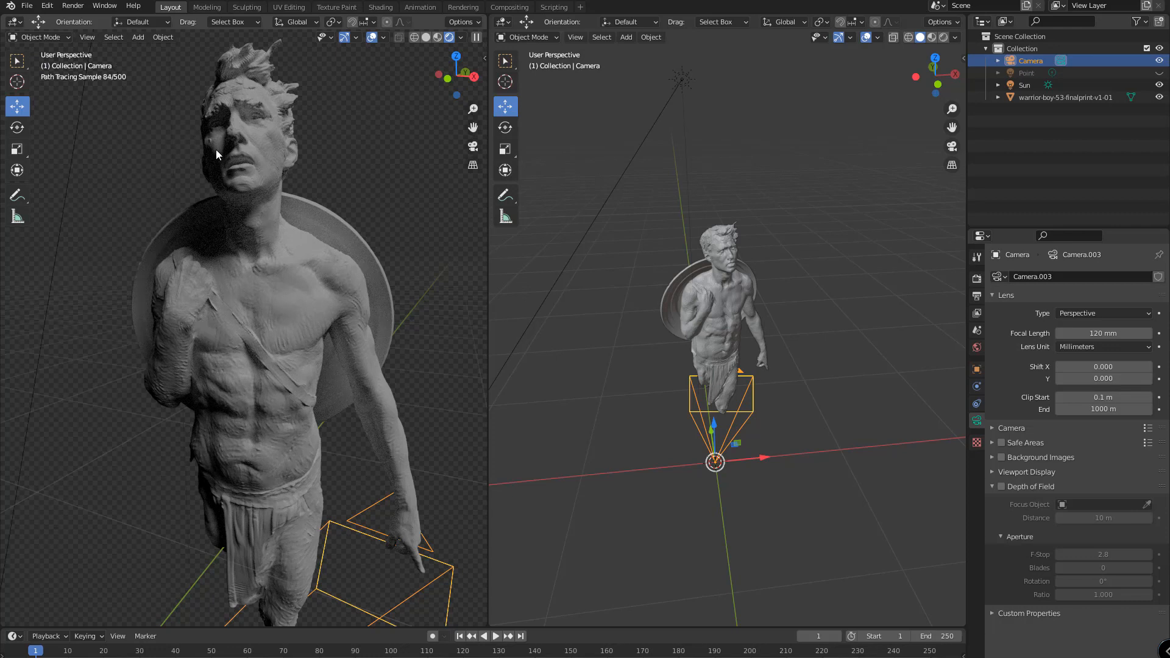
left_click(472, 147)
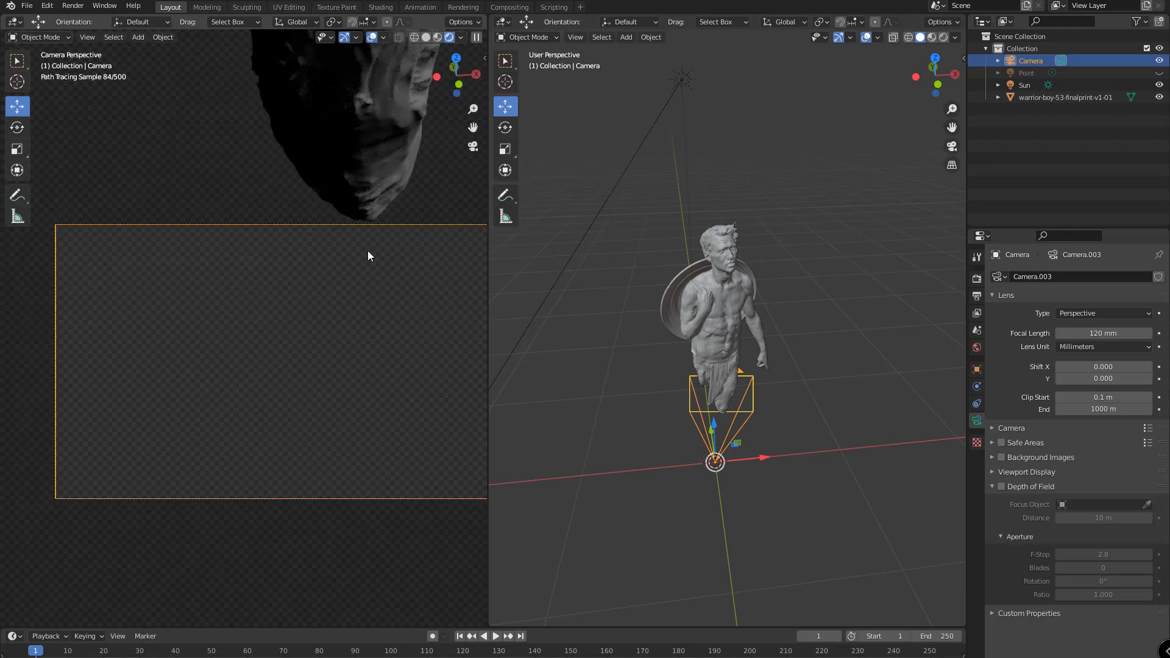
scroll(412, 149, "up", 5)
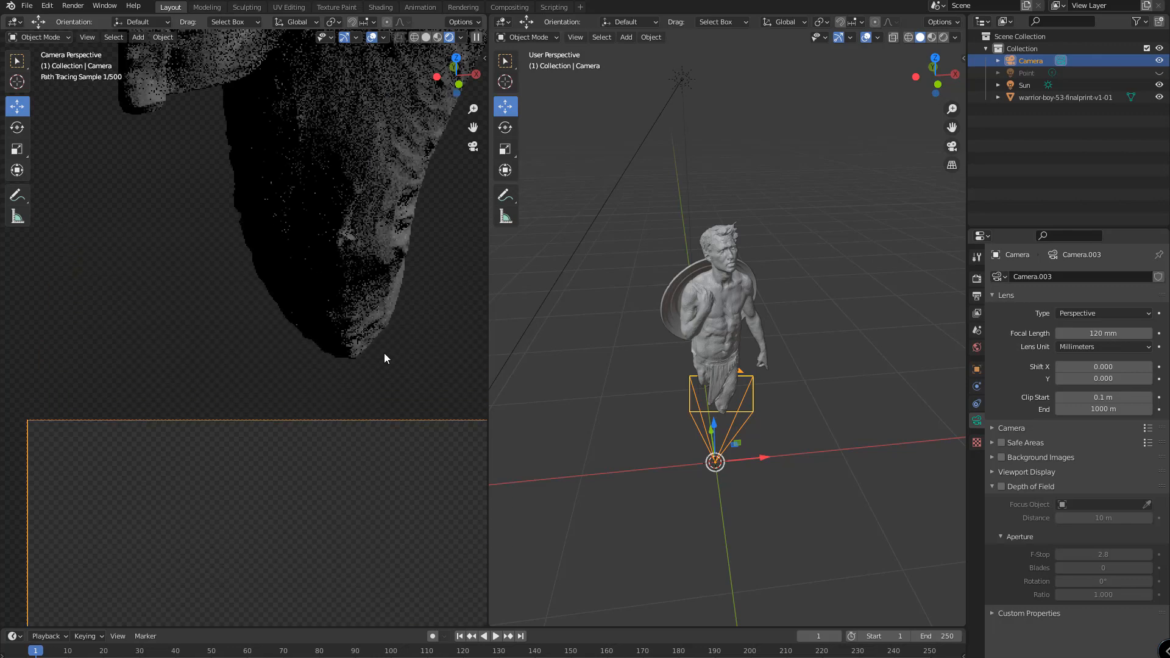
scroll(383, 269, "down", 5)
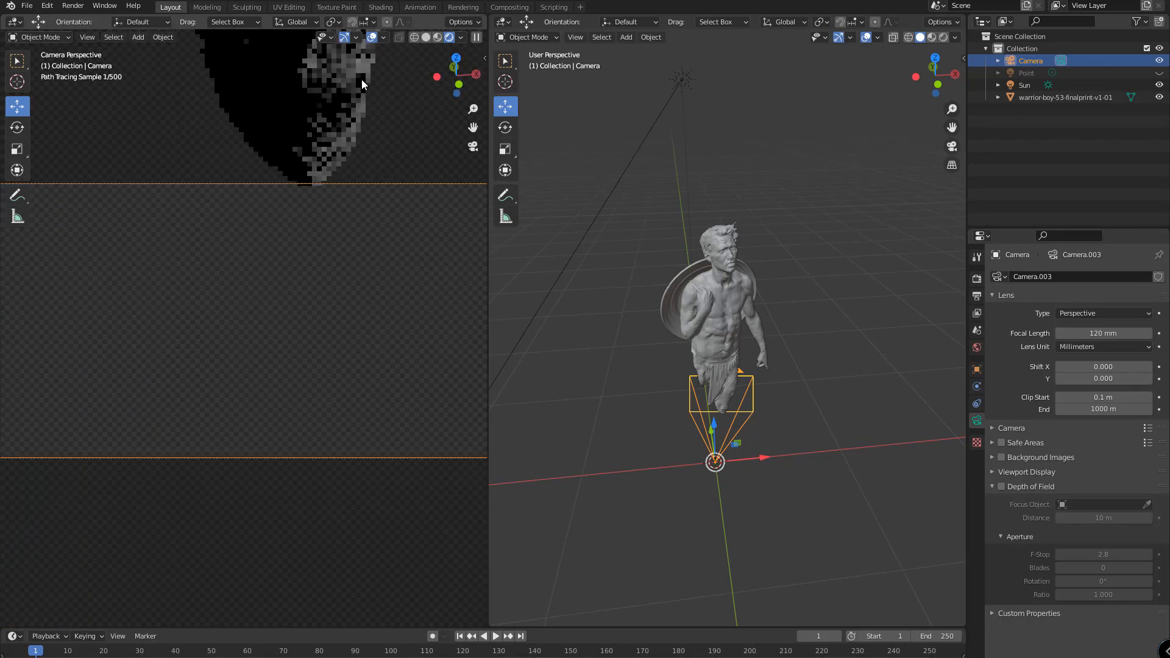
scroll(383, 386, "down", 4)
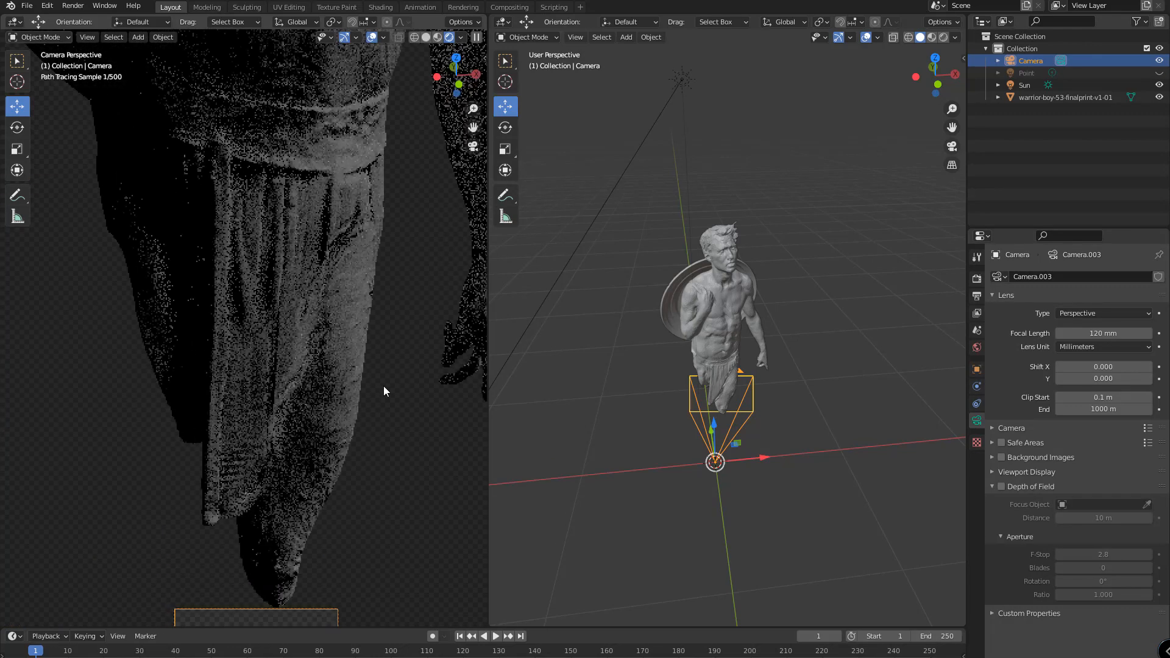
mouse_move(377, 363)
middle_mouse_down()
mouse_move(317, 356)
mouse_move(344, 281)
mouse_move(358, 329)
middle_mouse_up()
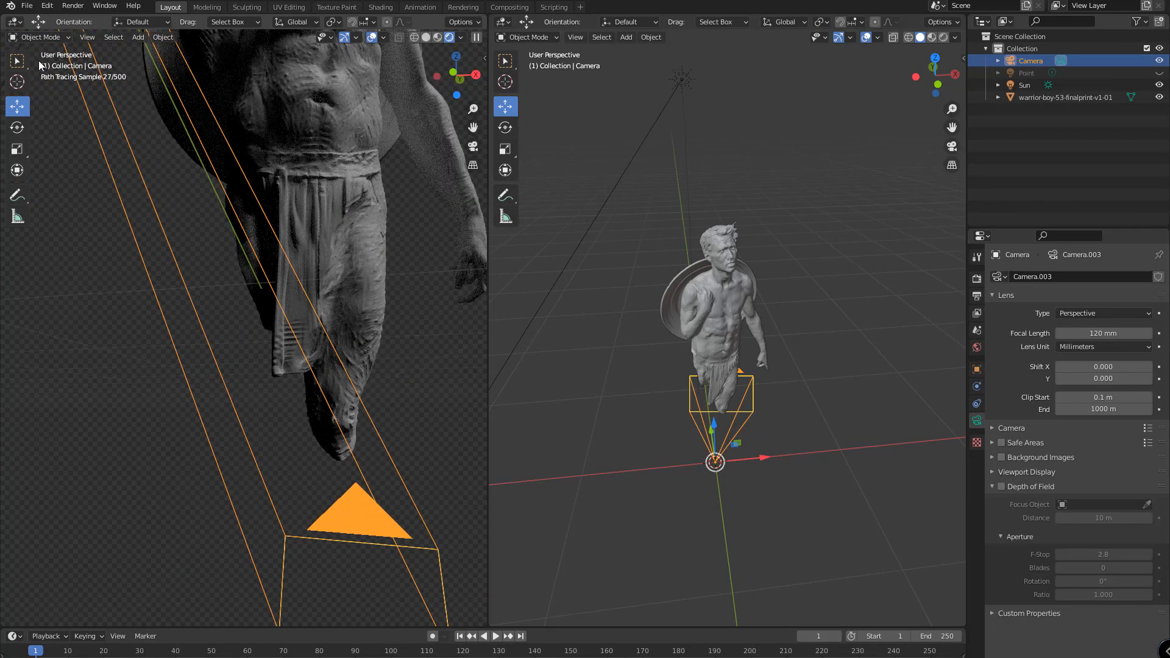
left_click(473, 146)
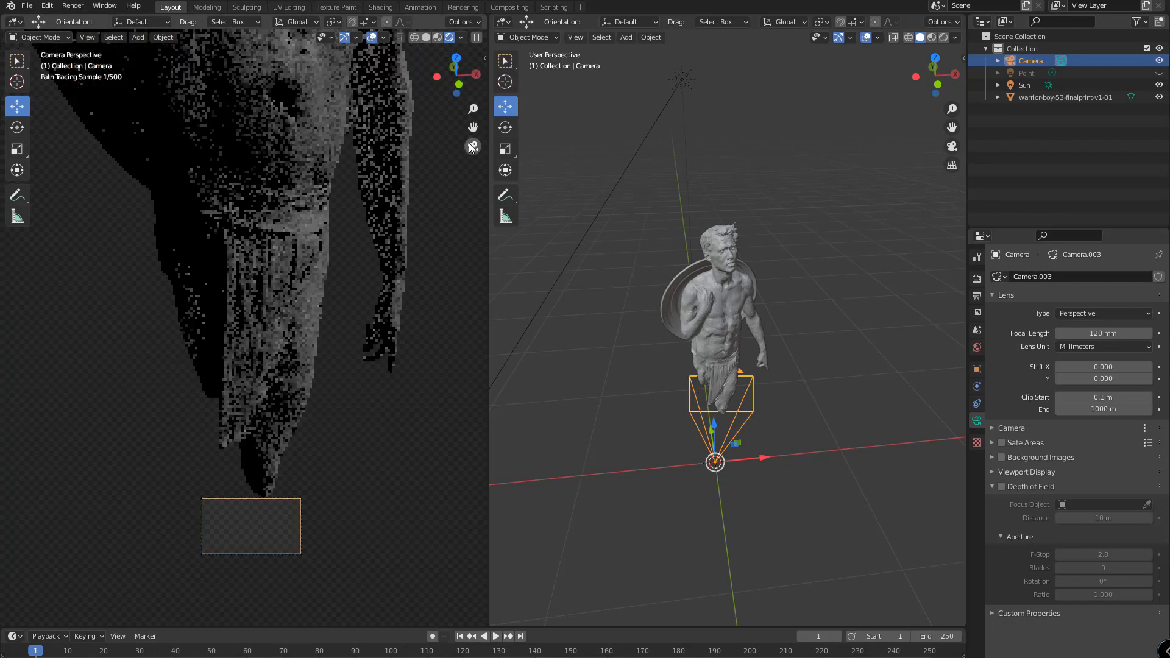
mouse_move(379, 335)
middle_mouse_down("shift")
mouse_move(418, 91)
mouse_move(451, 183)
middle_mouse_up("shift")
scroll(407, 378, "up", 4)
scroll(406, 374, "down", 3)
scroll(406, 374, "up", 3)
mouse_move(321, 261)
middle_mouse_down("shift")
mouse_move(168, 251)
mouse_move(343, 260)
middle_mouse_up("shift")
scroll(374, 302, "up", 1)
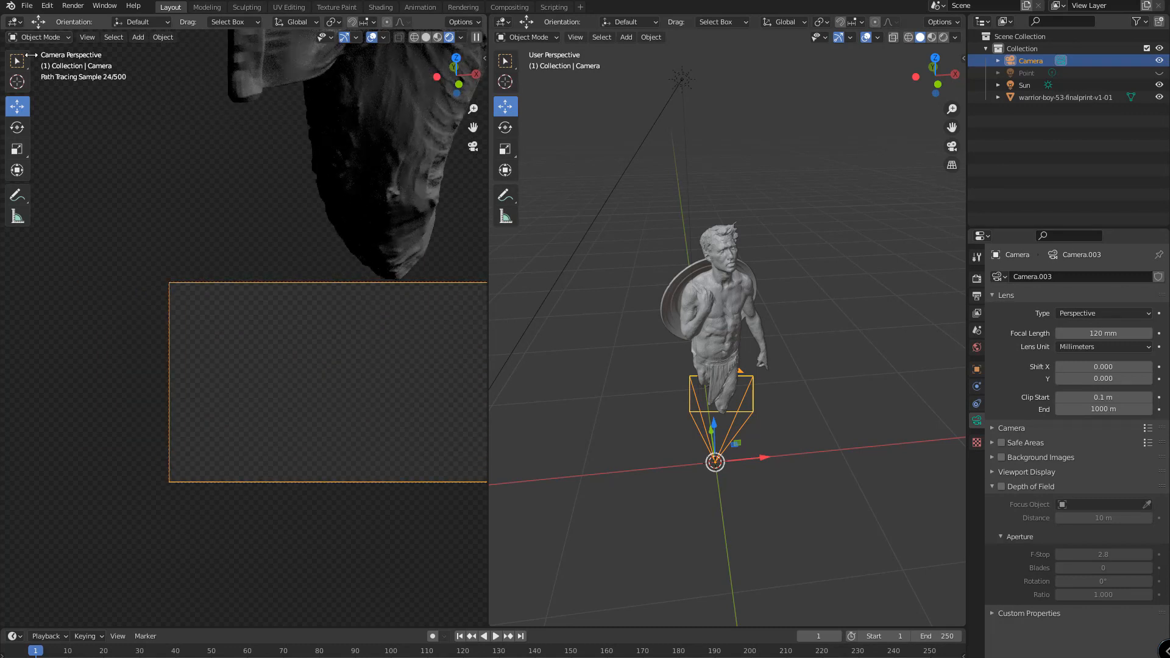
Raise the camera above the origin so its frame reaches the sculpture, and check its placement from the side.
mouse_move(368, 229)
middle_mouse_down()
mouse_move(408, 215)
mouse_move(396, 194)
middle_mouse_up()
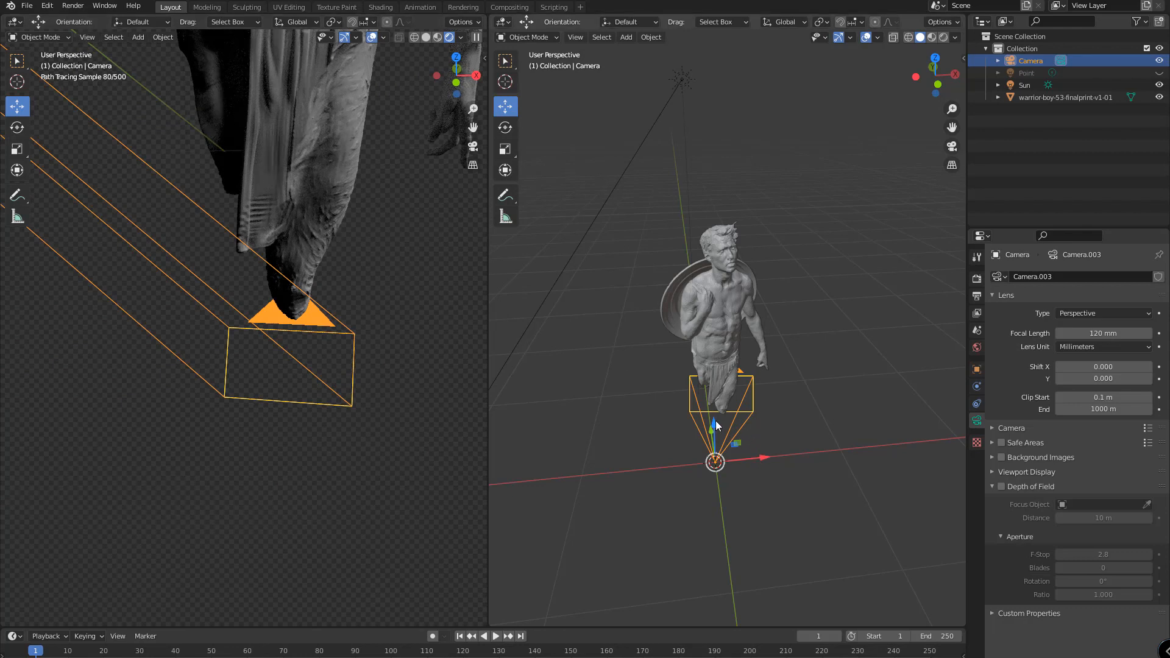
middle_click_drag(716, 421, 795, 400)
left_click_drag(791, 400, 785, 305)
middle_click_drag(785, 304, 683, 340)
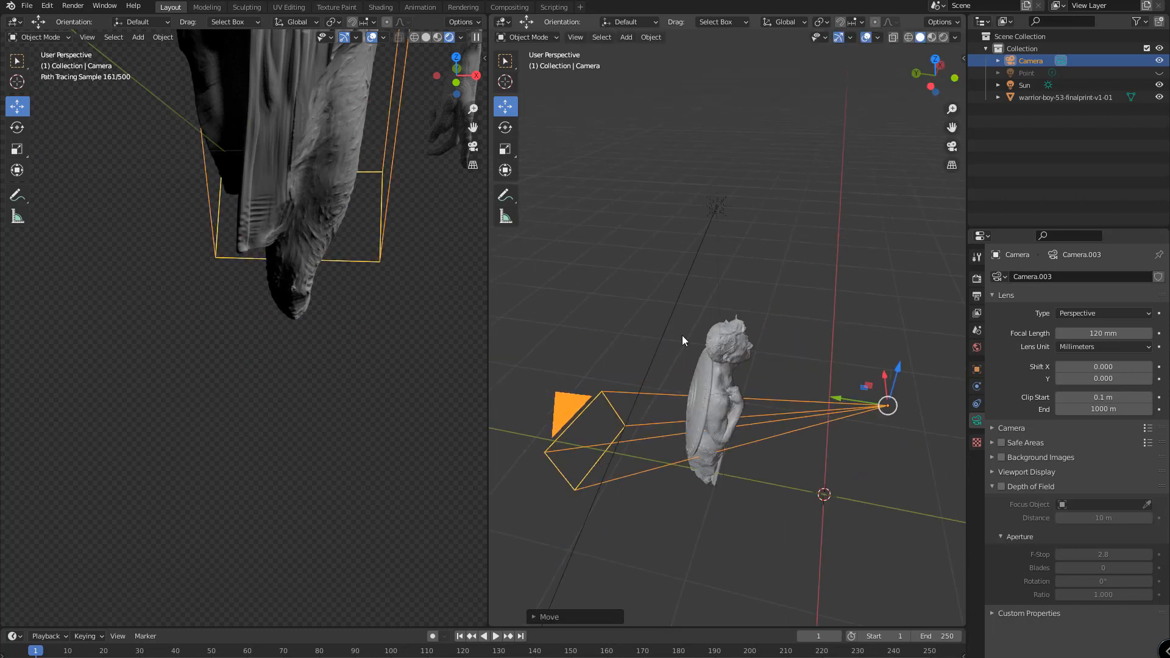
Lock the camera to the view in the rendered viewport so that navigating moves the camera.
mouse_move(411, 228)
middle_mouse_down("shift")
mouse_move(414, 298)
mouse_move(397, 333)
middle_mouse_up("shift")
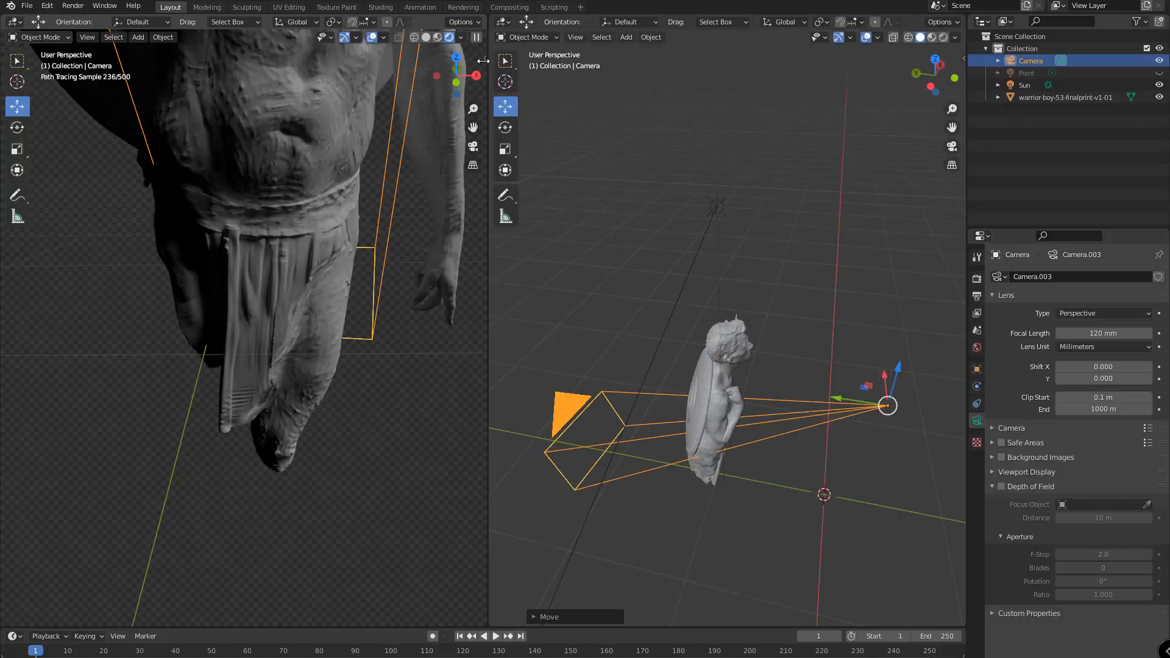
key("n")
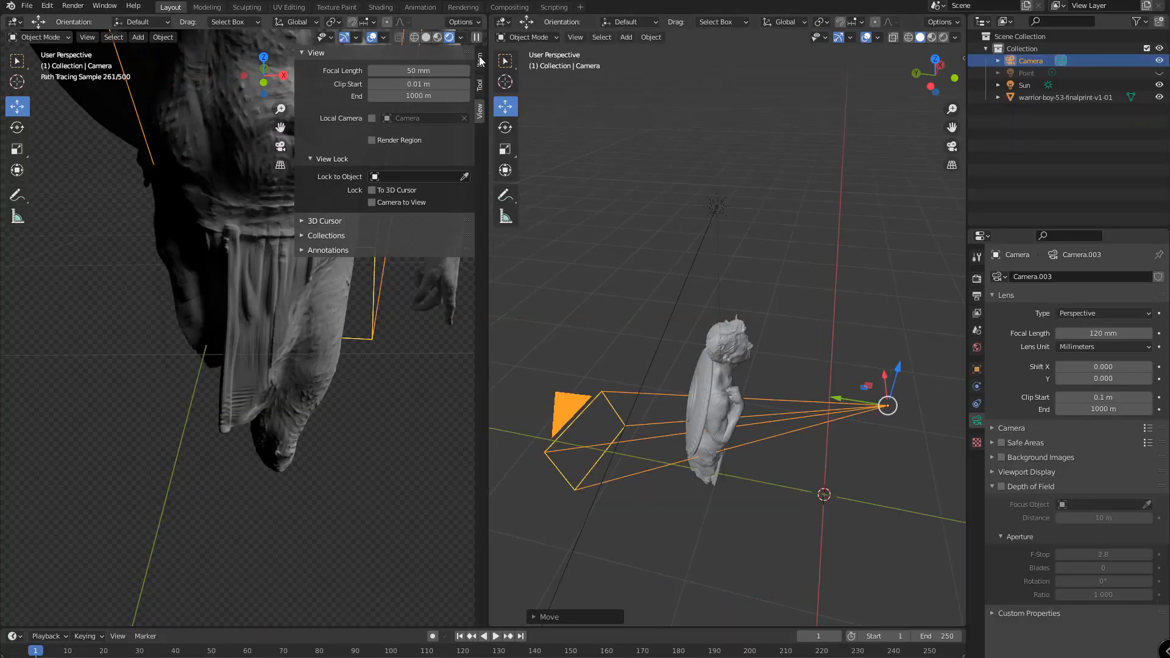
left_click(480, 60)
left_click(480, 86)
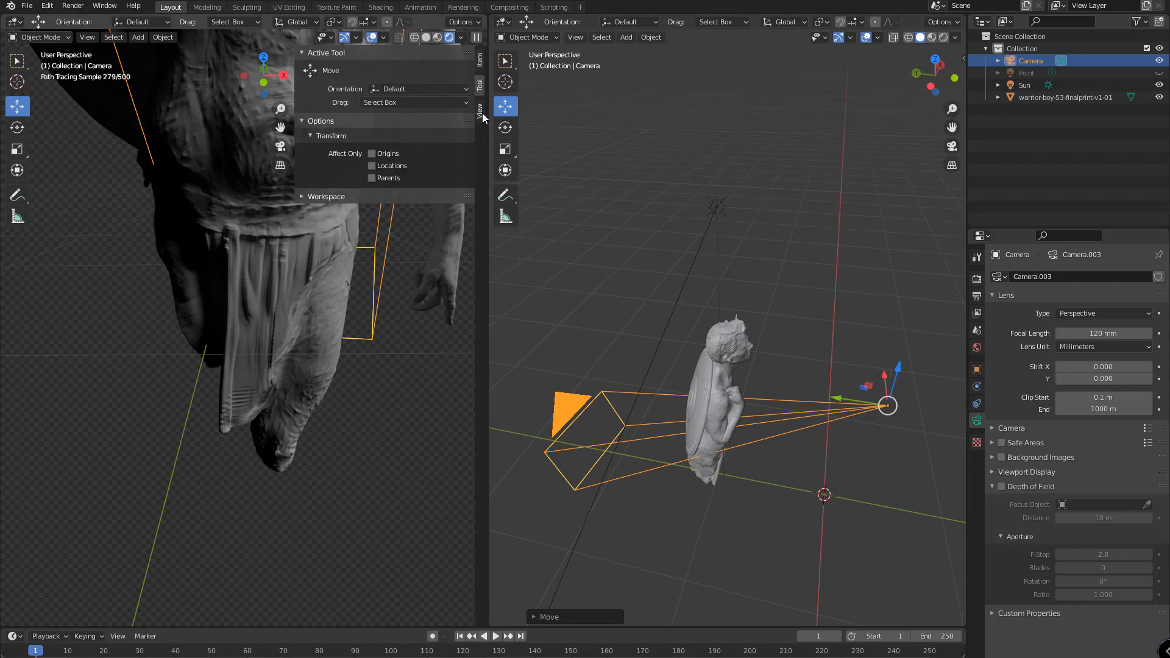
left_click(481, 114)
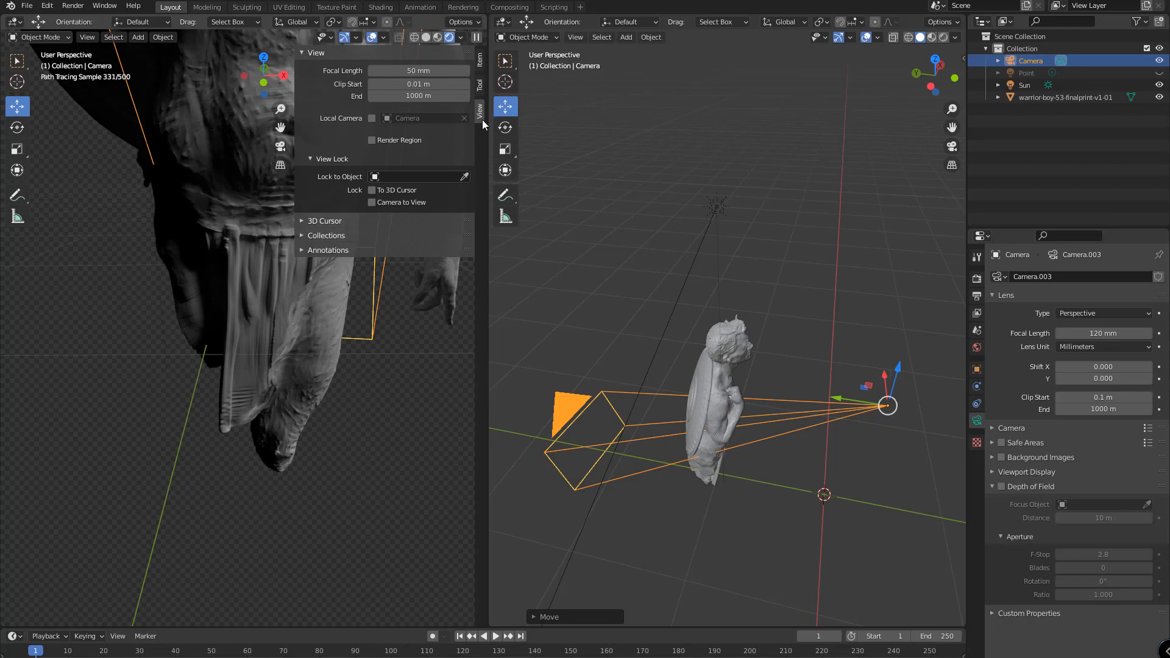
left_click_drag(296, 69, 484, 65)
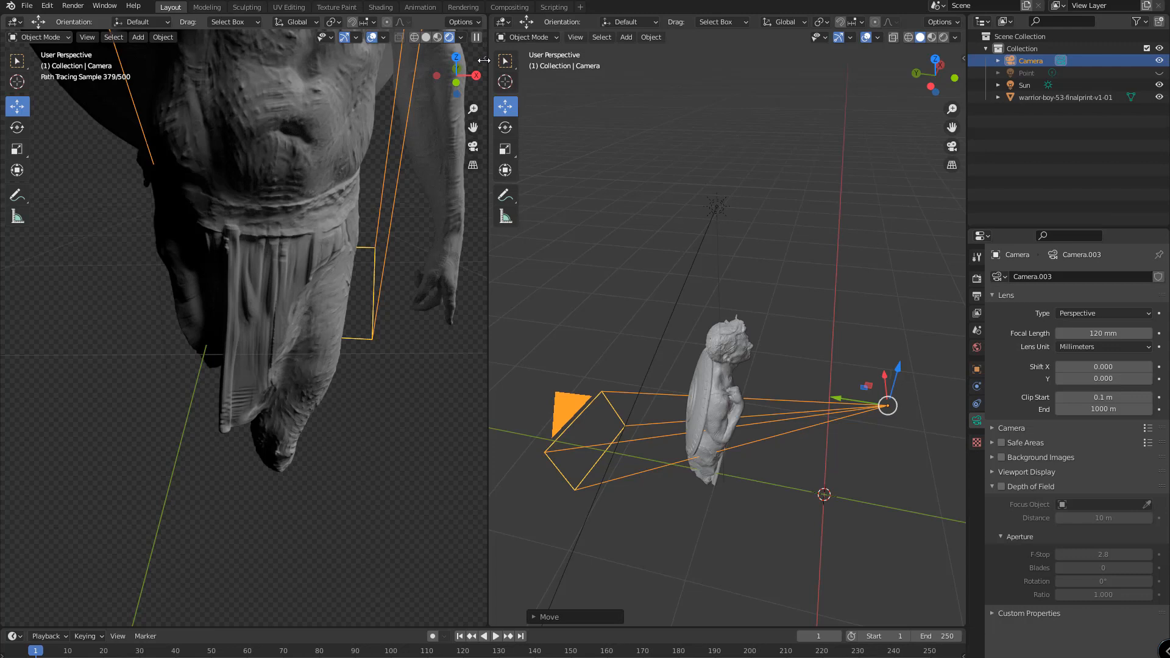
left_click(485, 58)
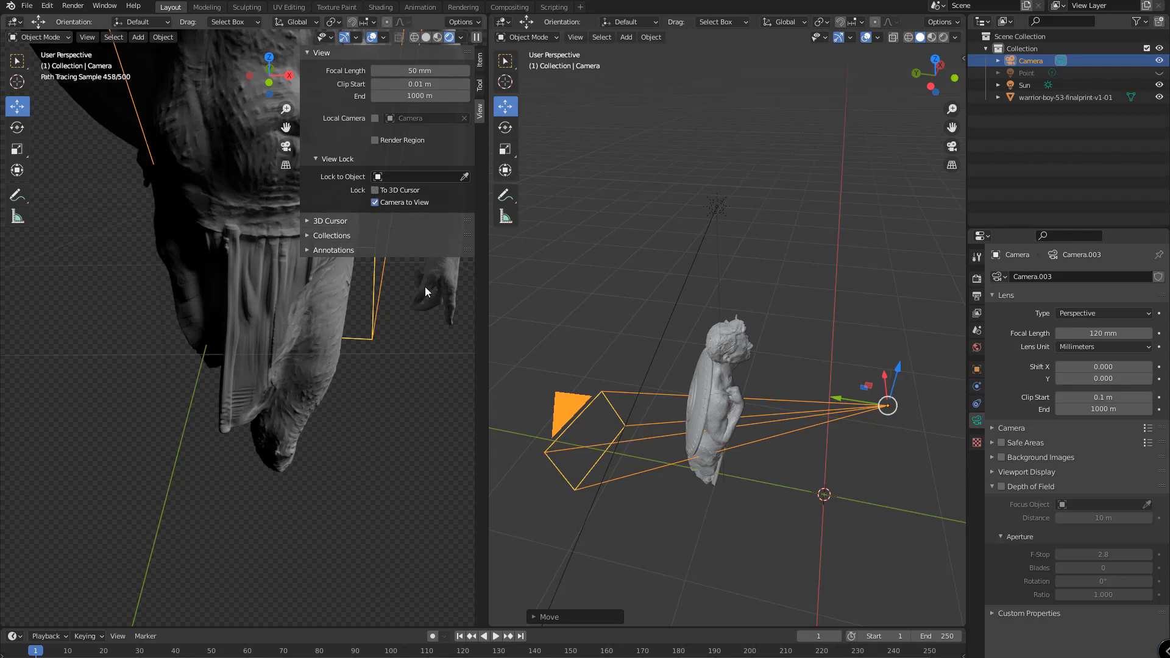
mouse_move(300, 64)
left_mouse_down()
mouse_move(452, 65)
mouse_move(404, 69)
left_mouse_up()
mouse_move(287, 302)
middle_mouse_down()
mouse_move(289, 239)
mouse_move(438, 300)
middle_mouse_up()
key("n")
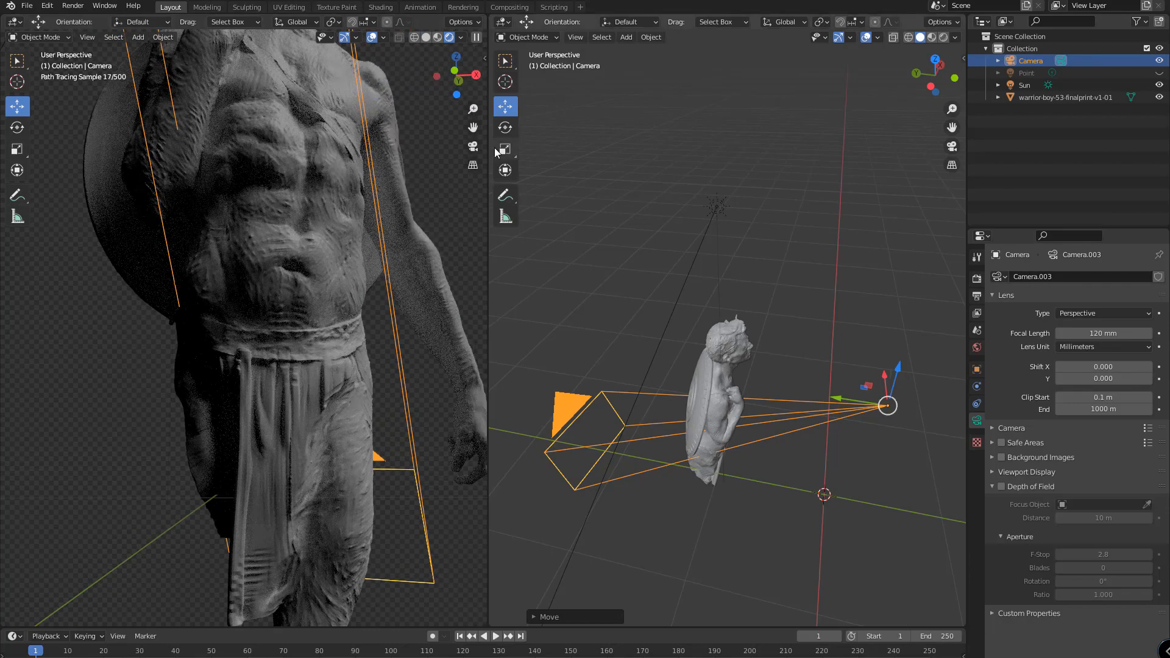
Look through the camera and pull it back until the sculpture's head, torso and shield are in view.
left_click(472, 147)
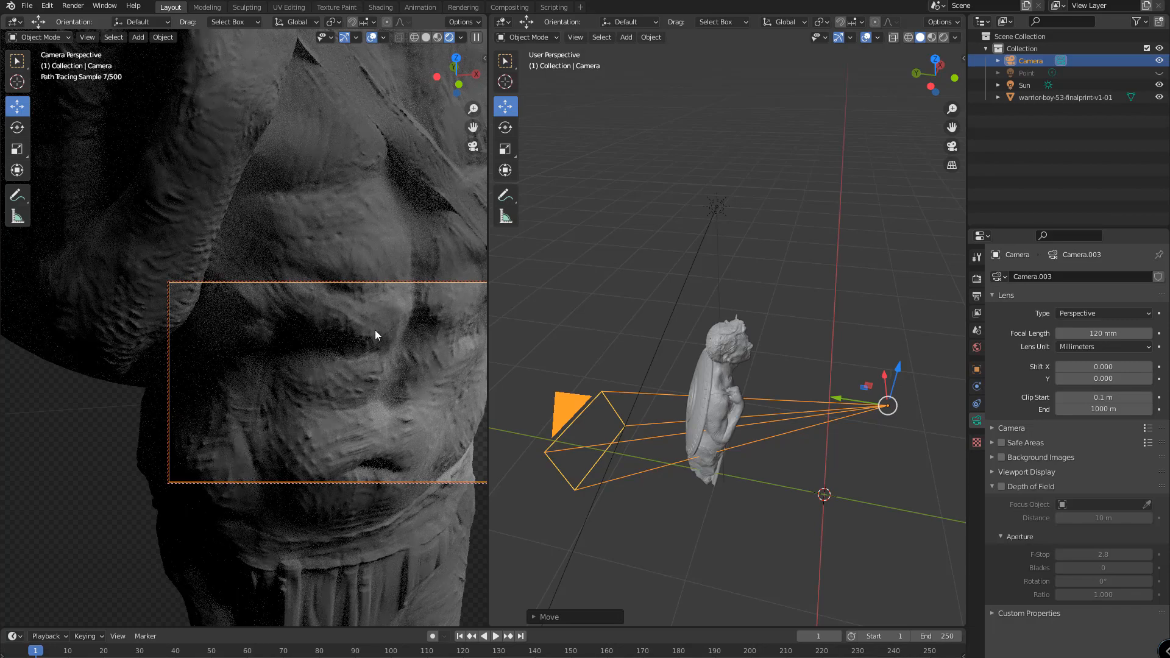
scroll(374, 331, "down", 5)
middle_click_drag(363, 323, 361, 271)
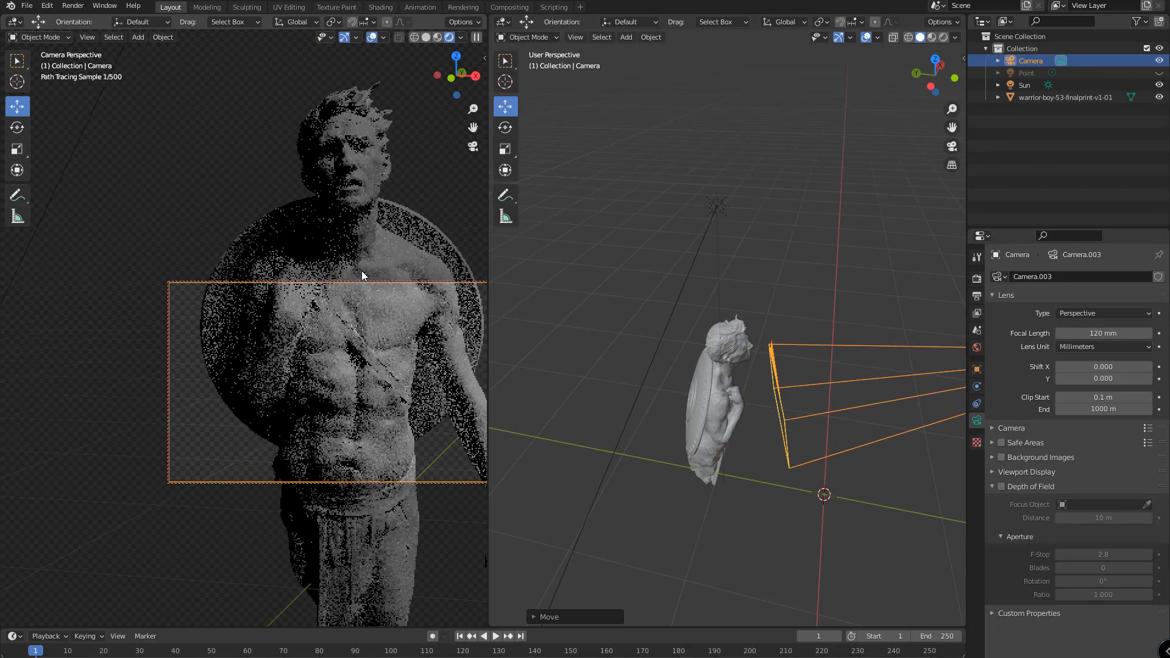
scroll(360, 302, "down", 3)
scroll(360, 302, "up", 3)
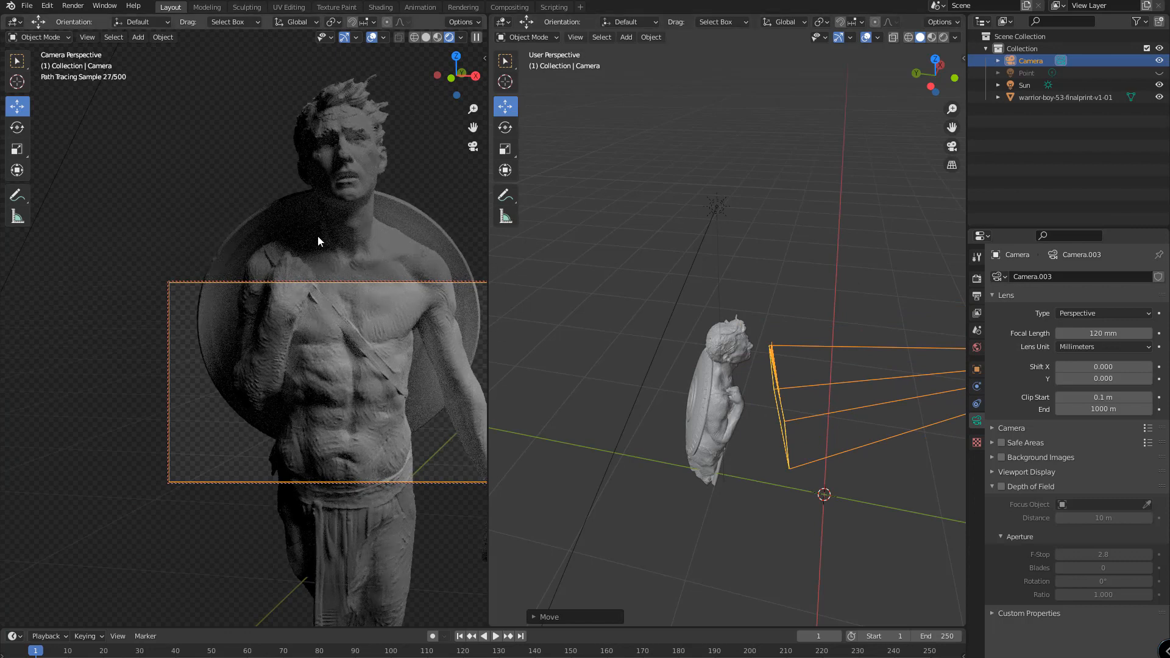
middle_click_drag(318, 240, 345, 247)
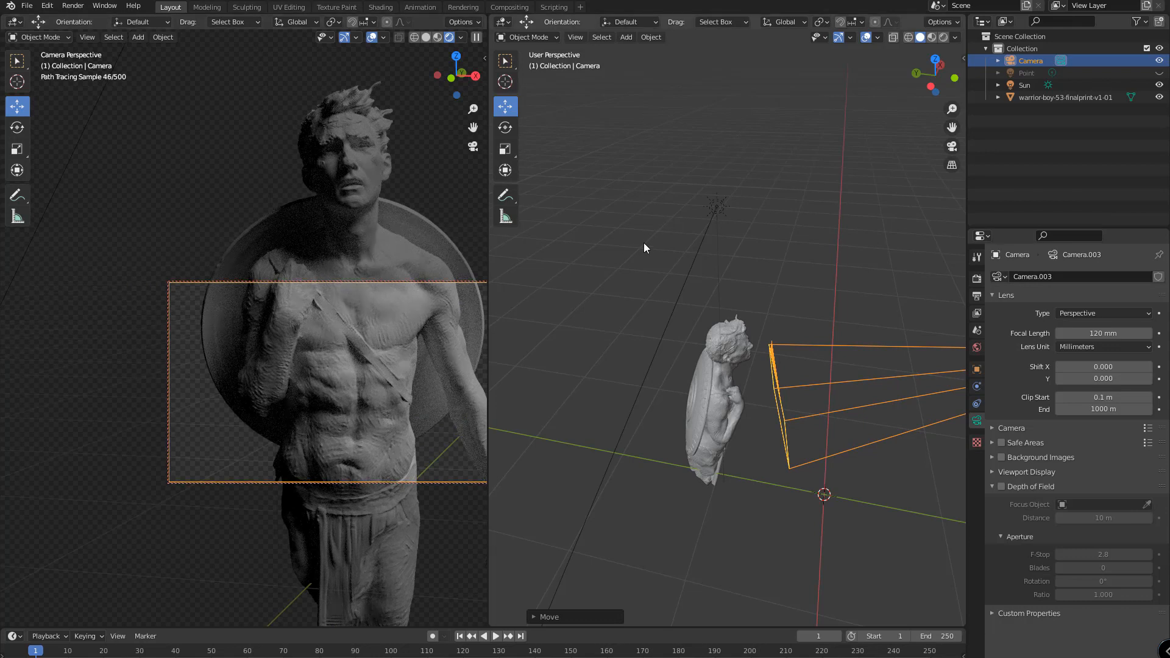
Set the render resolution to 1080 px in X and 1920 px in Y for a portrait frame.
left_click(979, 296)
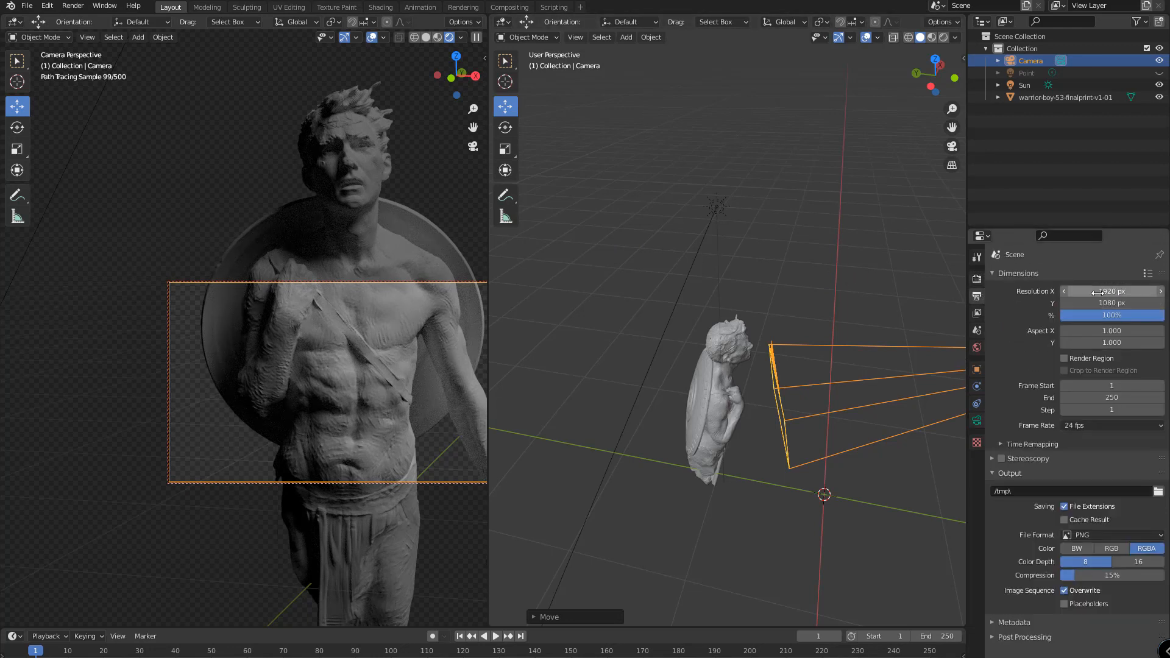
left_click(1121, 292)
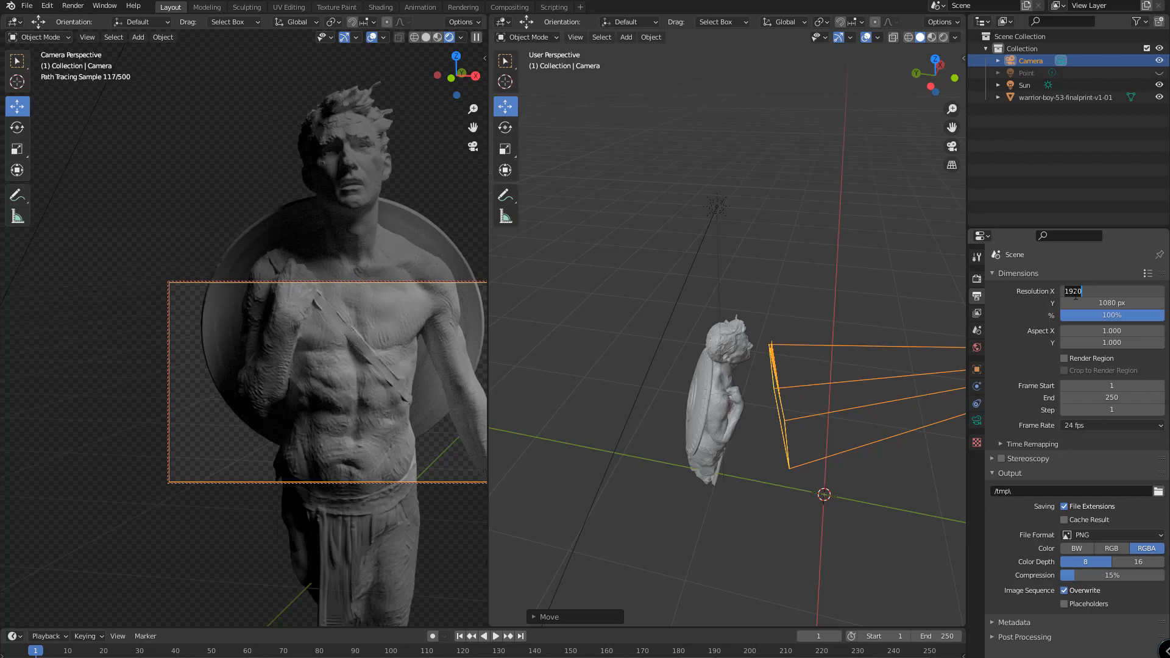
type("1080")
key("Tab")
type("1920")
key("Return")
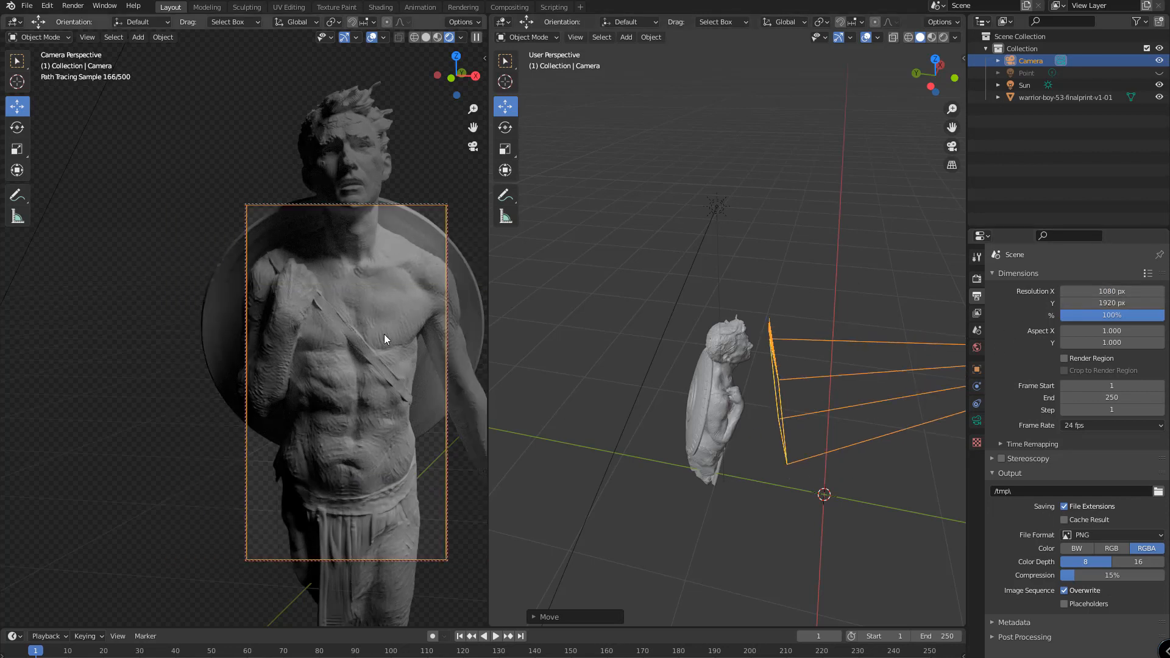
Reposition the camera so that the whole sculpture, from hair to foot, fits inside the portrait frame.
scroll(425, 321, "down", 5)
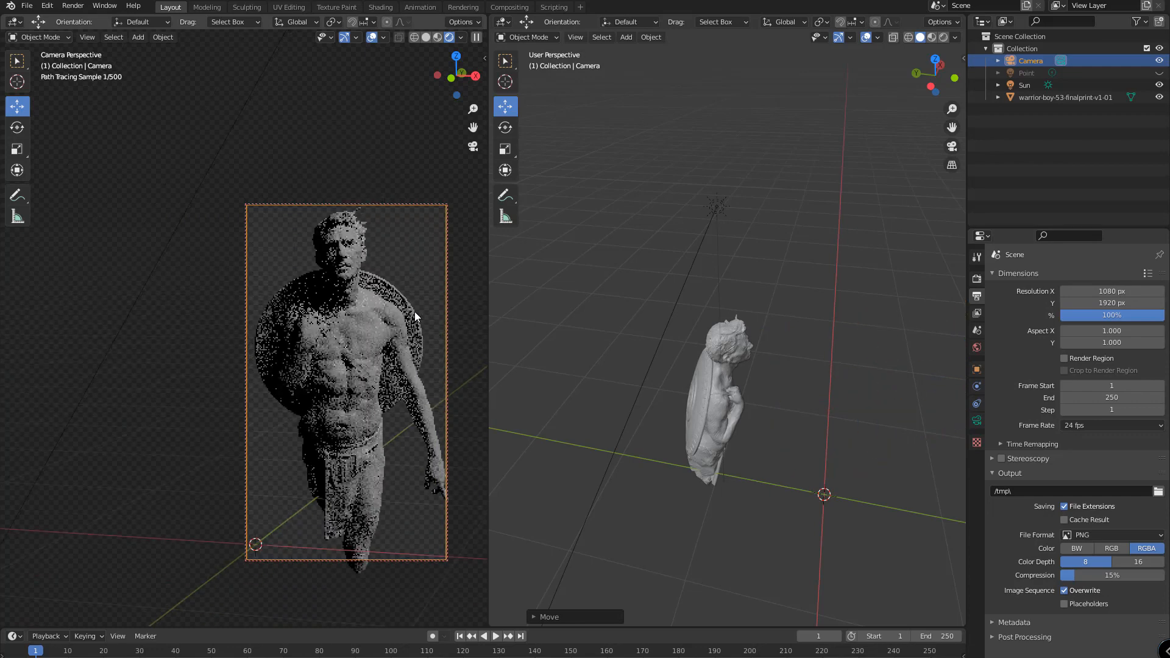
scroll(422, 314, "up", 3)
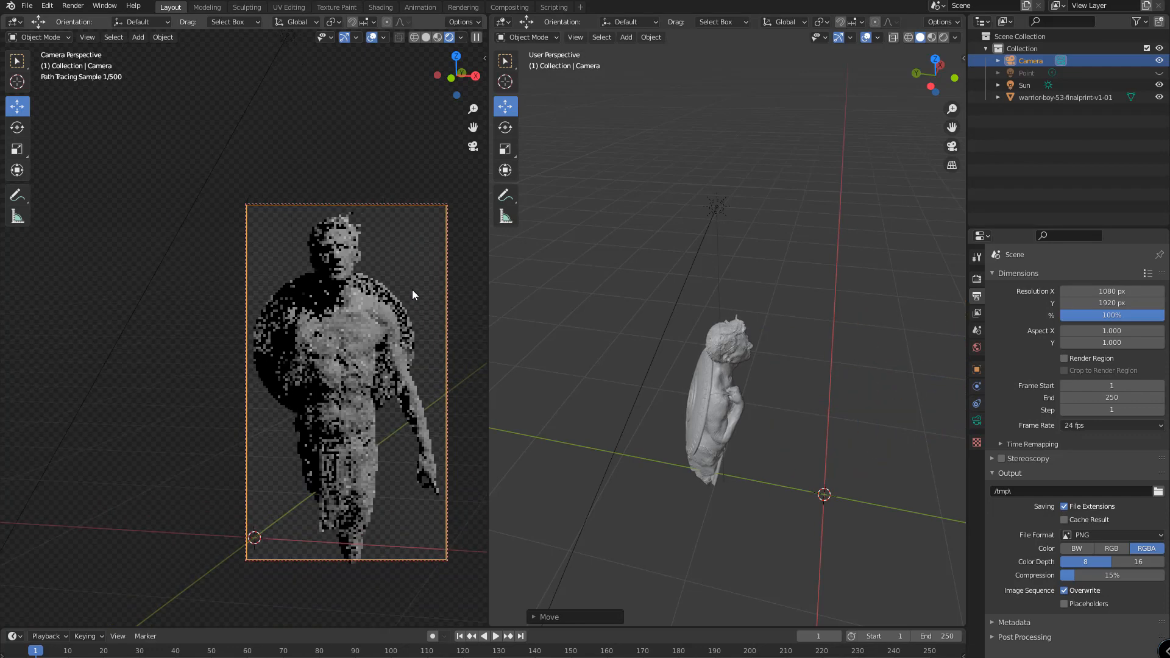
middle_click_drag(423, 298, 429, 287, "shift")
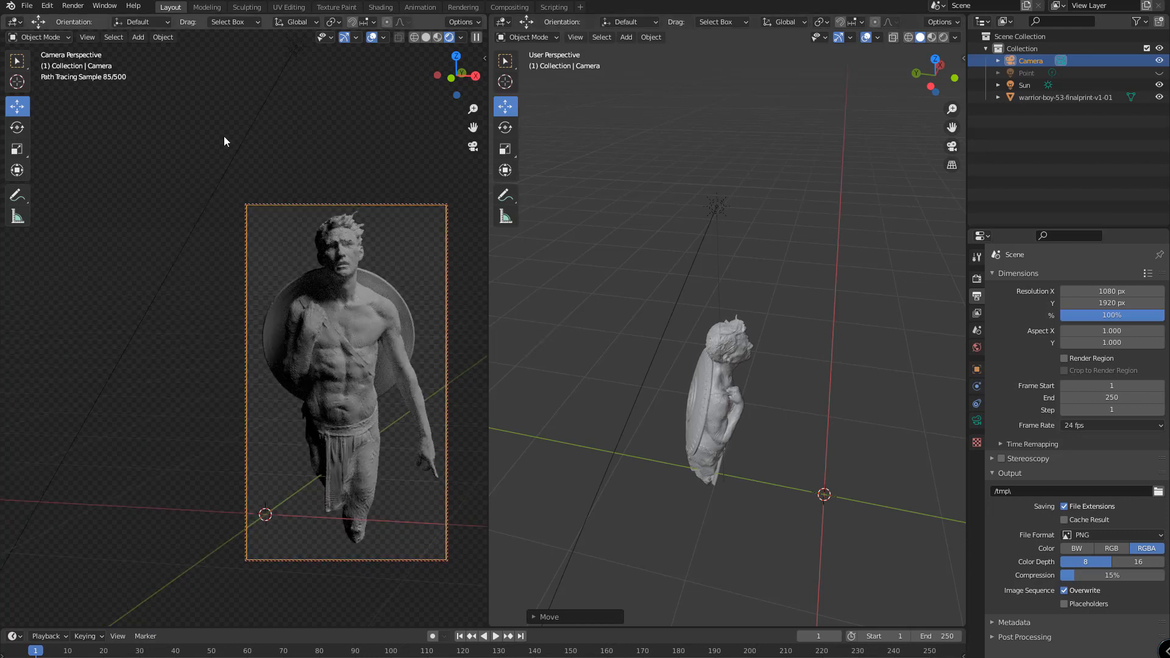
mouse_move(350, 244)
middle_mouse_down()
mouse_move(321, 188)
mouse_move(366, 250)
mouse_move(402, 236)
mouse_move(339, 236)
middle_mouse_up()
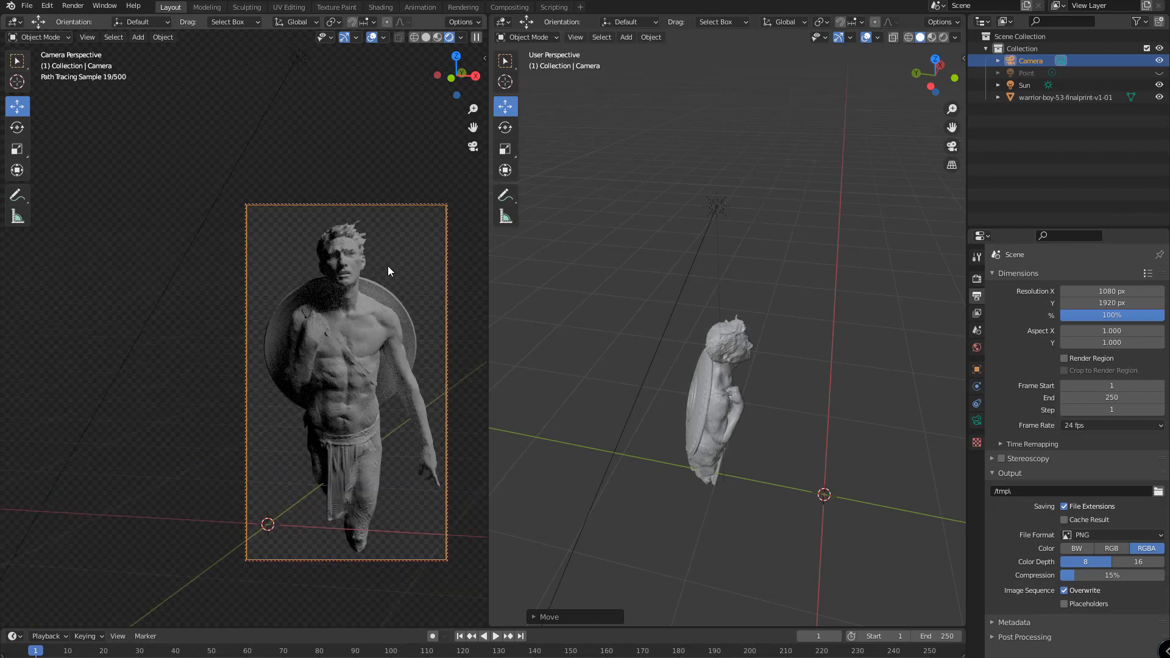
middle_click_drag(387, 265, 382, 261)
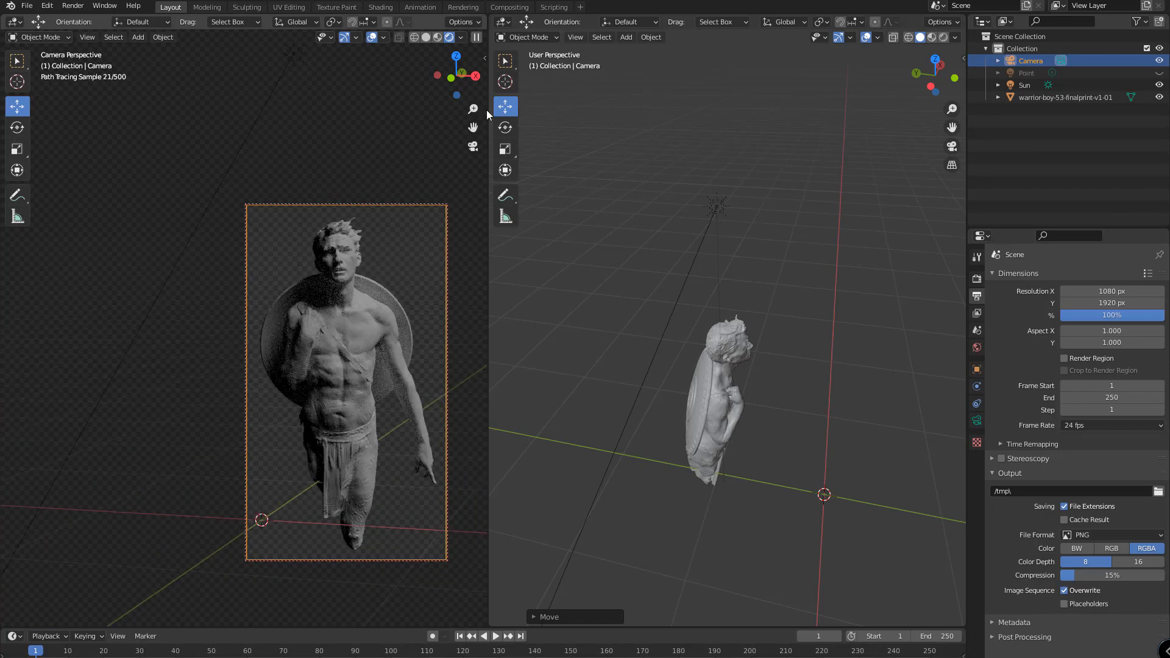
Unlock the camera from the view and show the camera frame larger and centred in the viewport.
left_click_drag(484, 59, 383, 59)
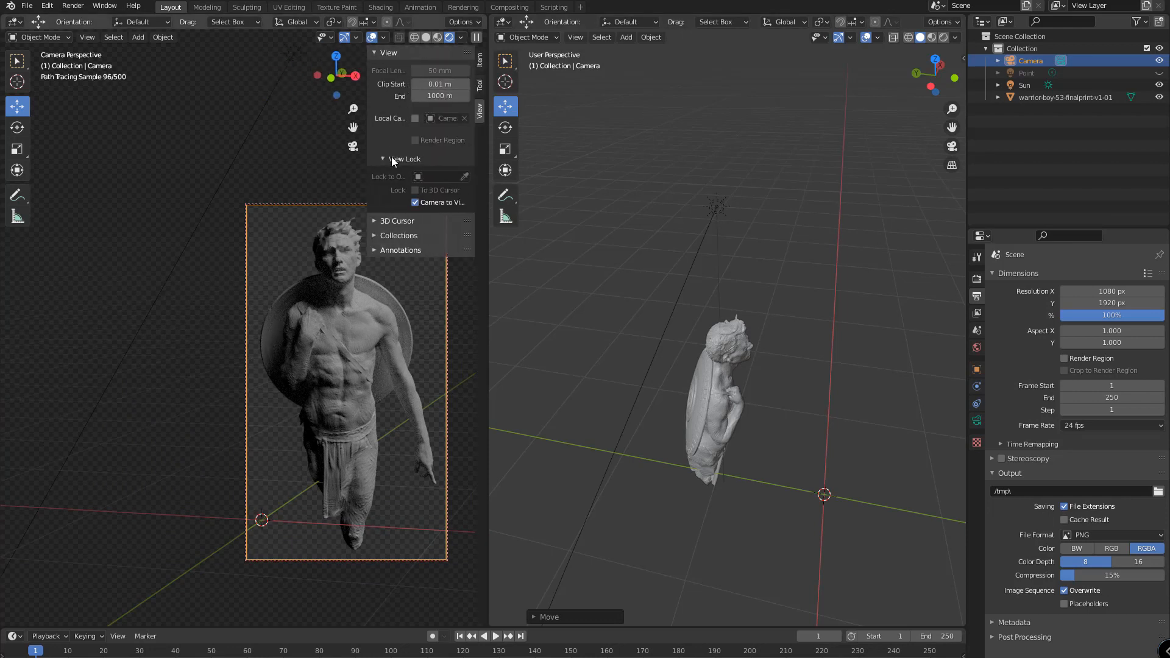
left_click(415, 202)
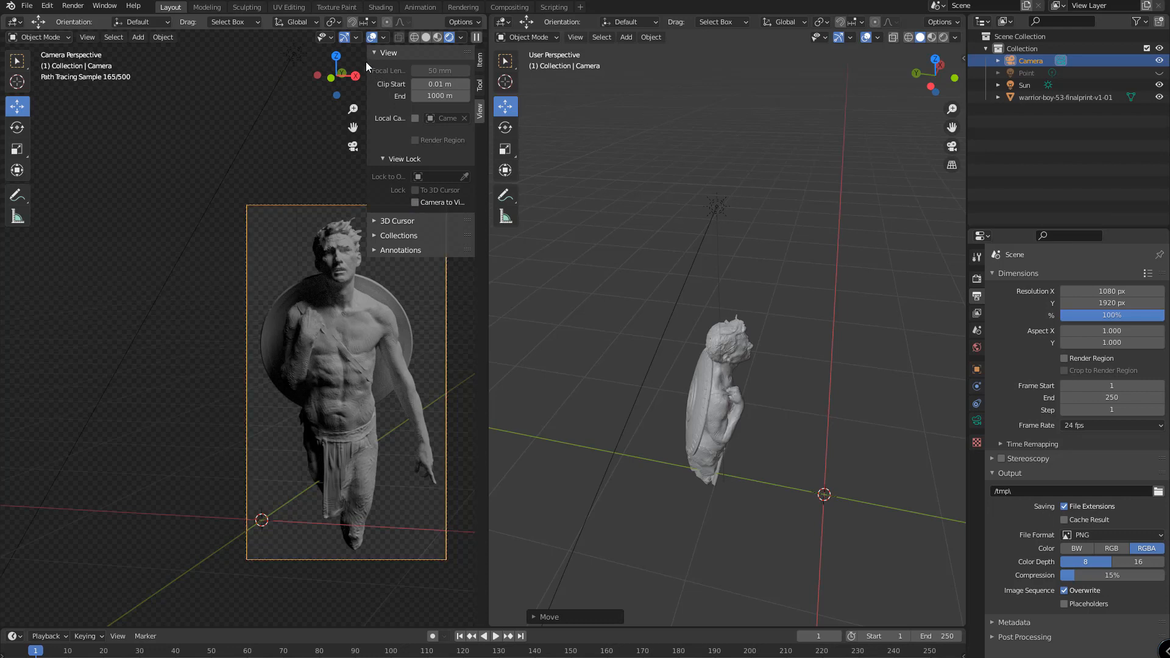
left_click_drag(367, 63, 487, 75)
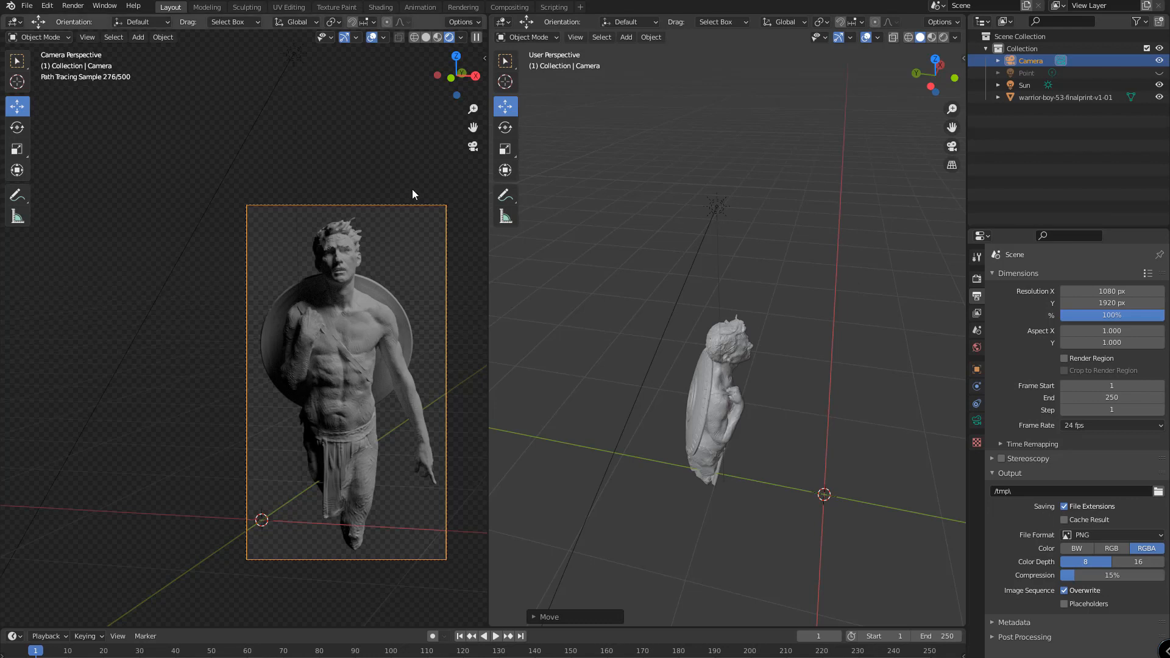
mouse_move(412, 189)
middle_mouse_down("shift")
mouse_move(217, 114)
mouse_move(334, 56)
mouse_move(320, 80)
middle_mouse_up("shift")
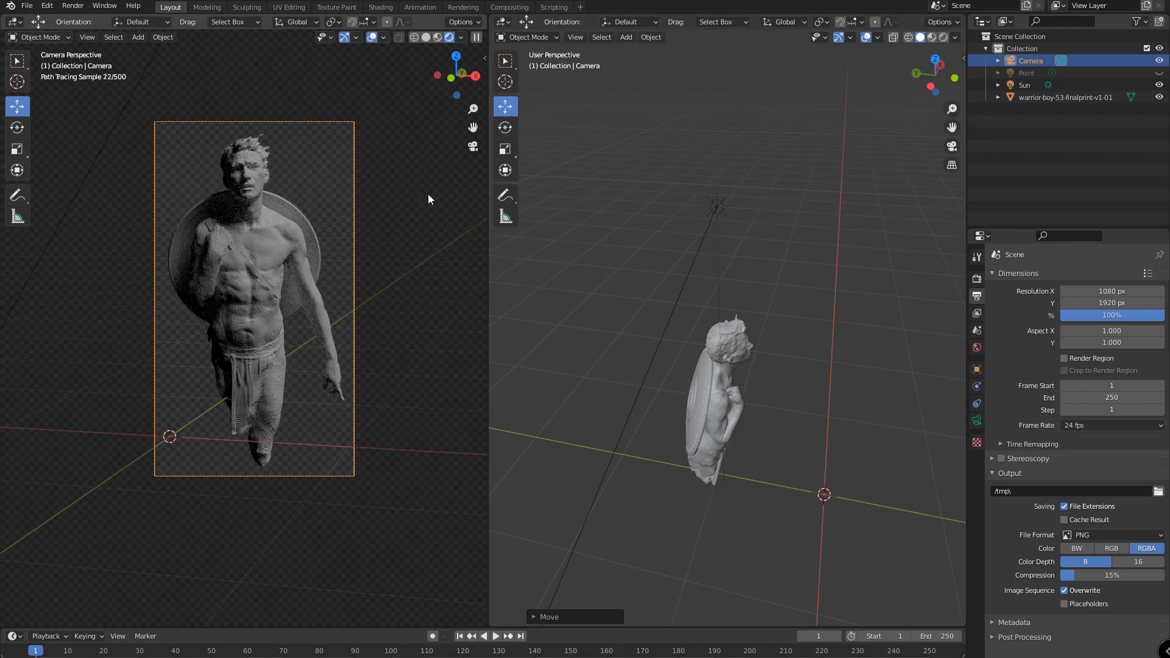
scroll(429, 194, "up", 1)
middle_click_drag(450, 192, 459, 254, "ctrl")
scroll(445, 258, "up", 1)
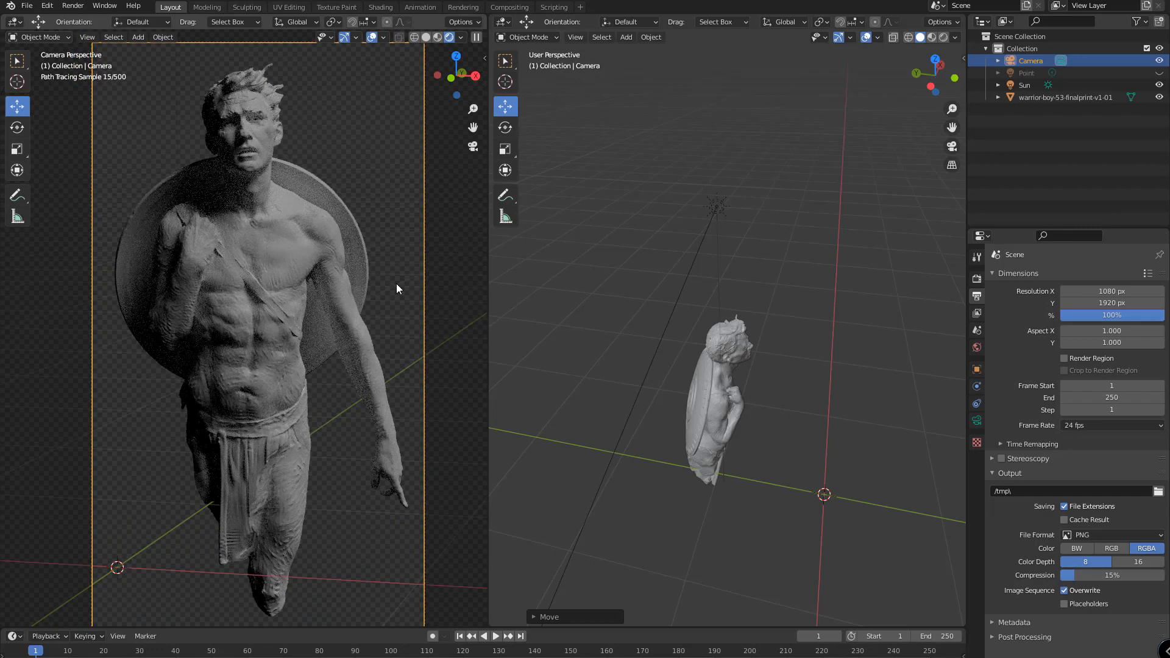
Select the warrior sculpture, focus the view on it and return to the camera view.
middle_click_drag(450, 279, 387, 319)
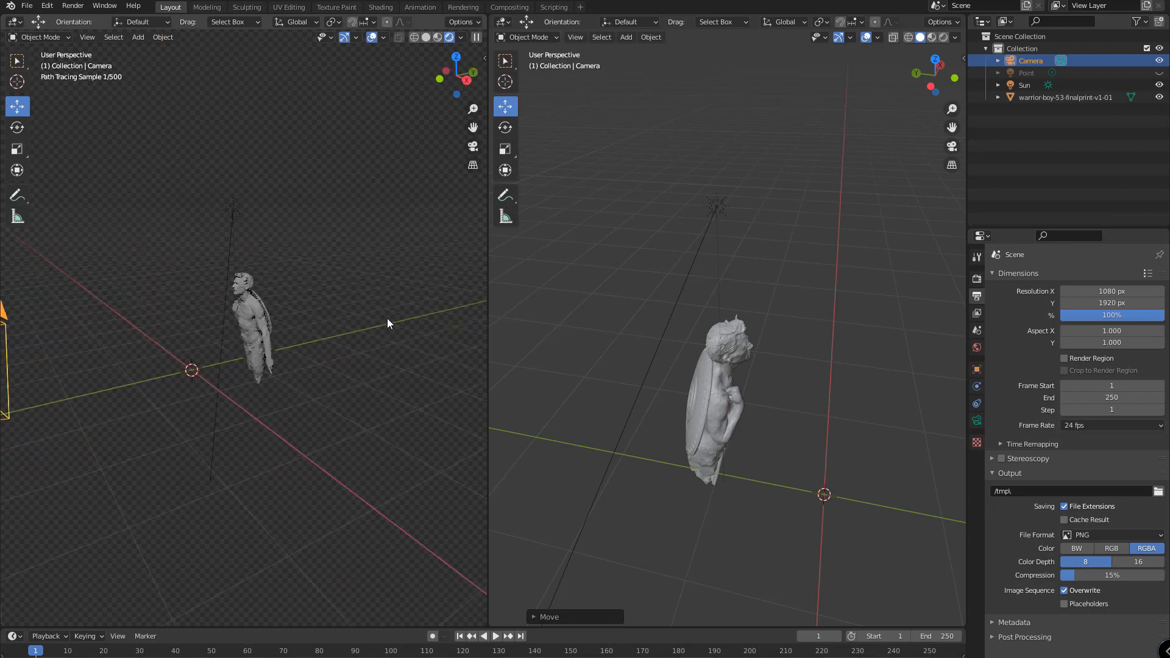
left_click(240, 306)
key("KP_Decimal")
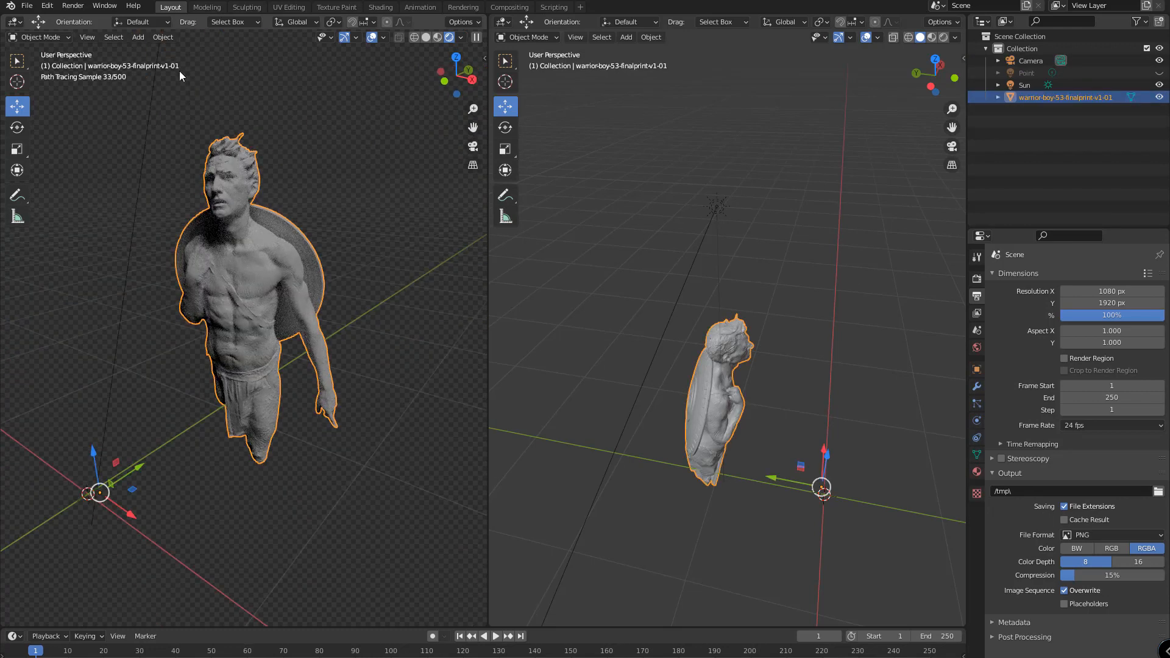
left_click(473, 147)
middle_click_drag(719, 329, 700, 269)
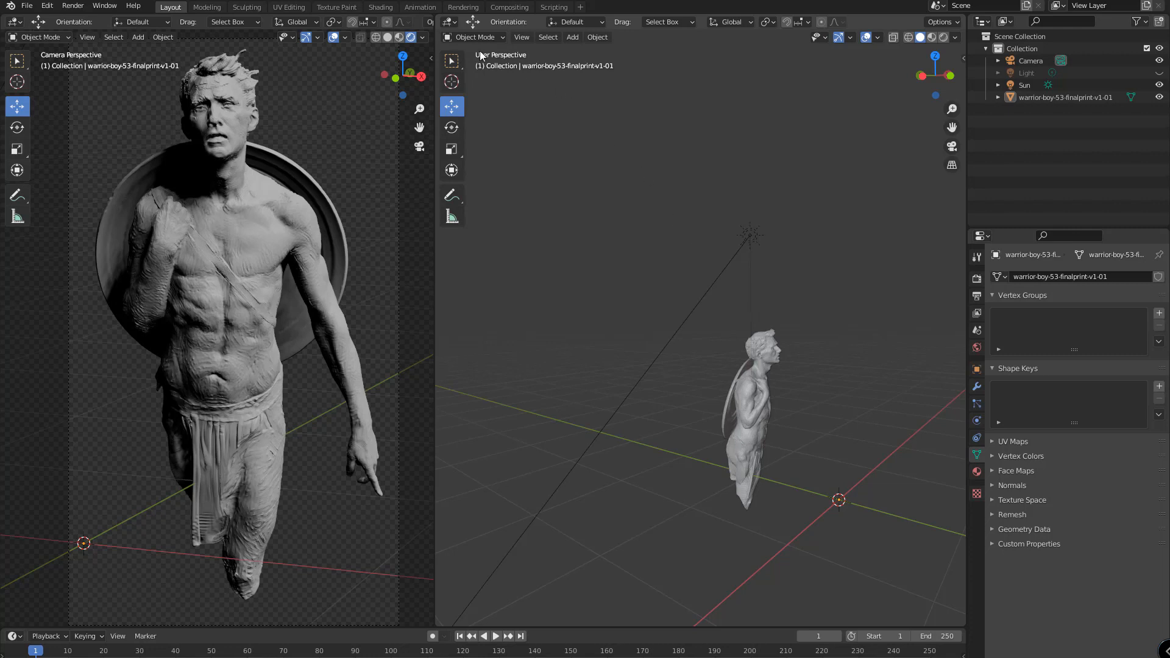
Turn the second viewport into a wider Shader Editor showing the sculpture's Default OBJ material nodes.
left_click(450, 22)
left_click(488, 125)
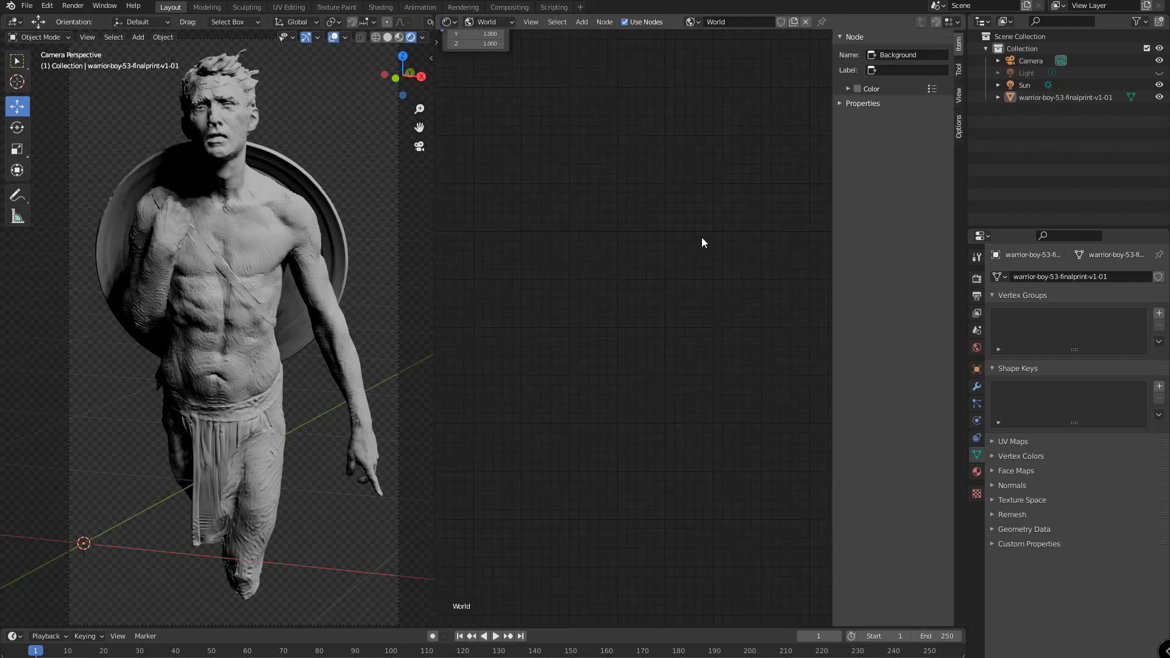
key("Home")
left_click(490, 23)
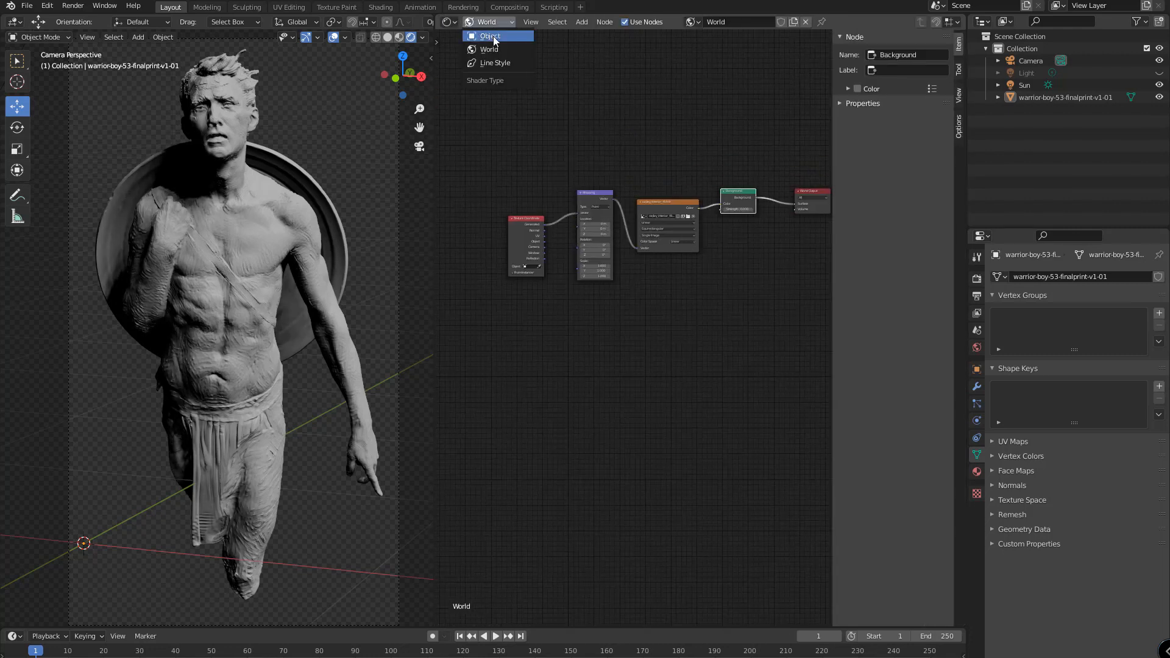
left_click(493, 36)
key("Home")
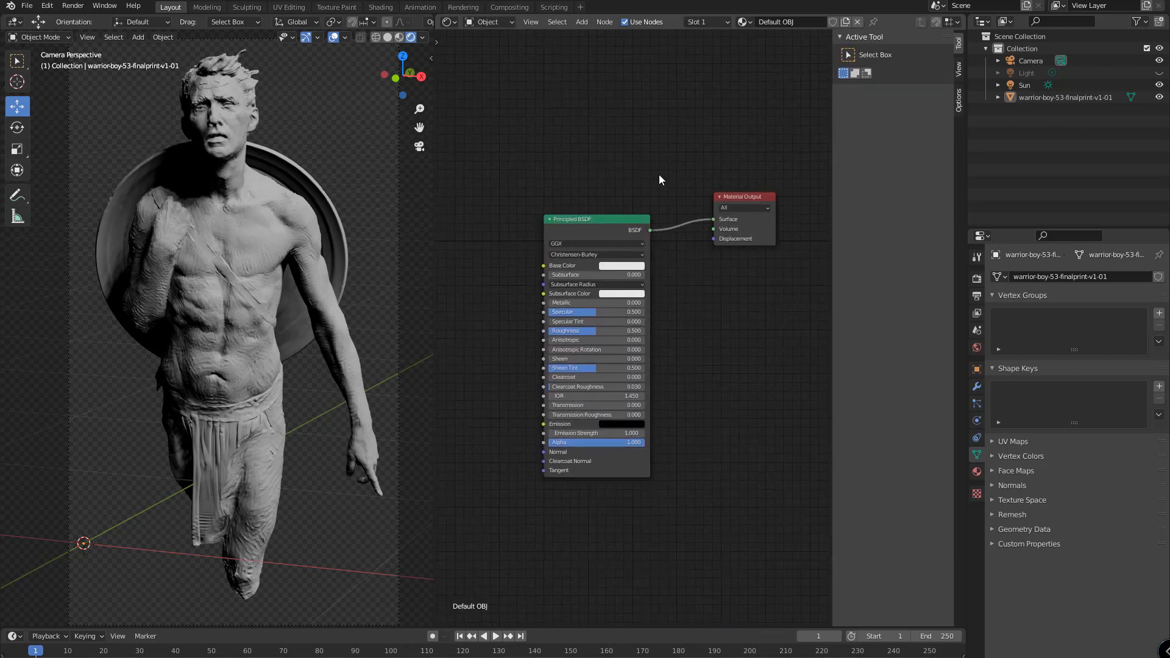
scroll(660, 109, "up", 2)
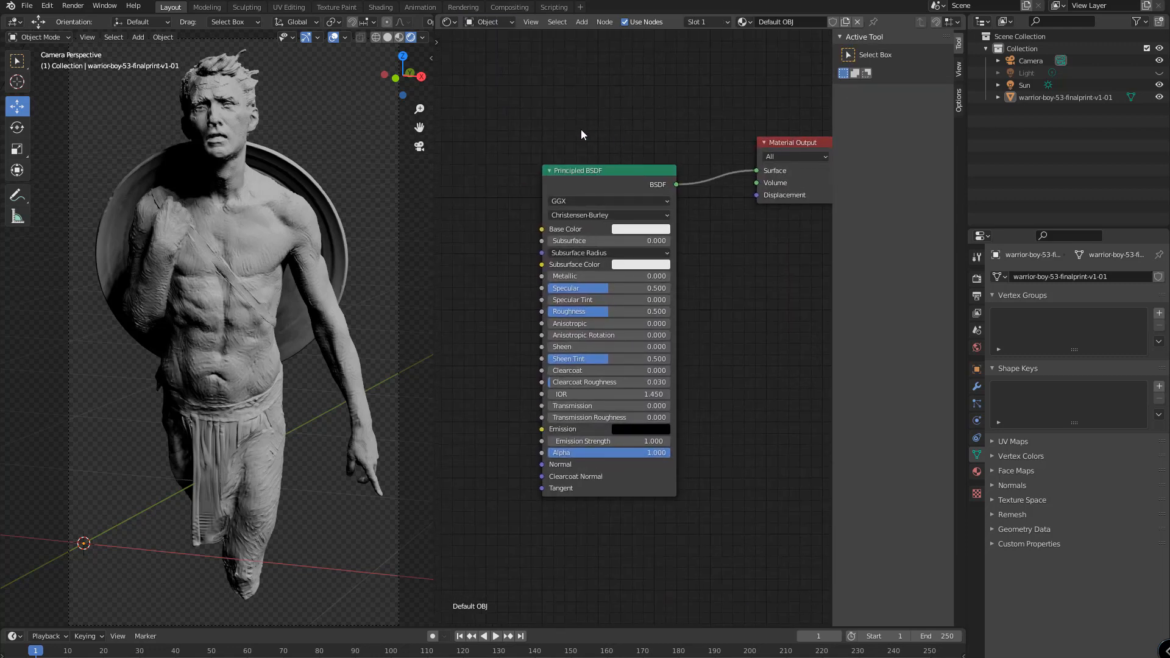
middle_click_drag(590, 115, 638, 137)
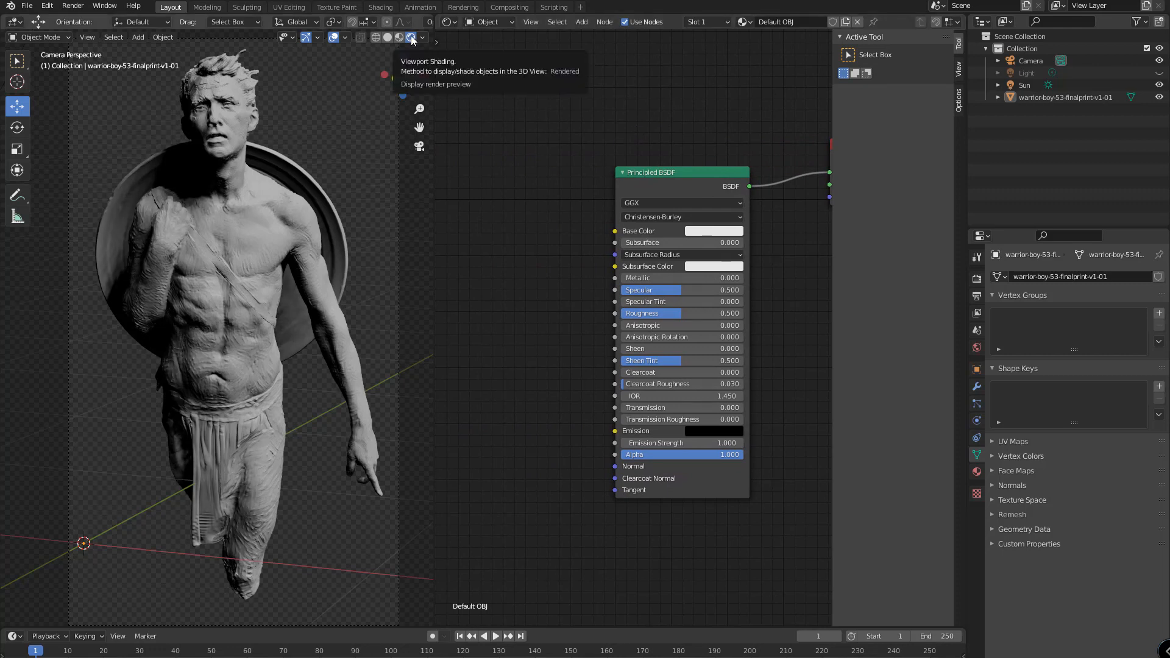
left_click_drag(434, 243, 327, 243)
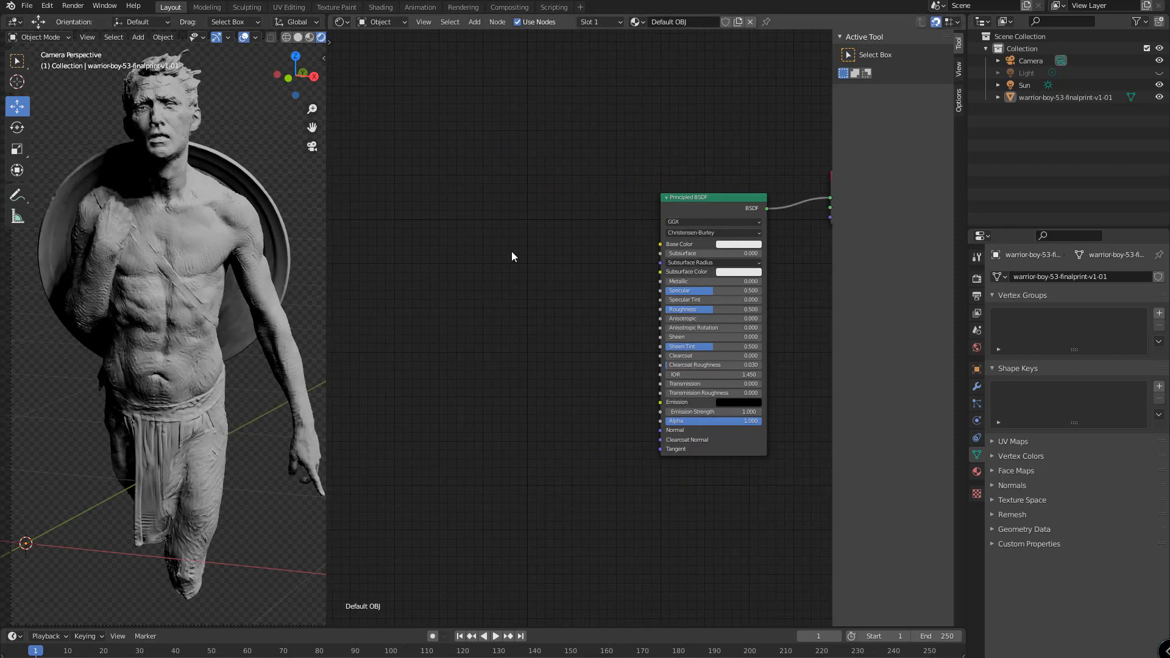
Add a Texture Coordinate node and place it well to the left of the Principled BSDF node.
key("shift+a")
type("s")
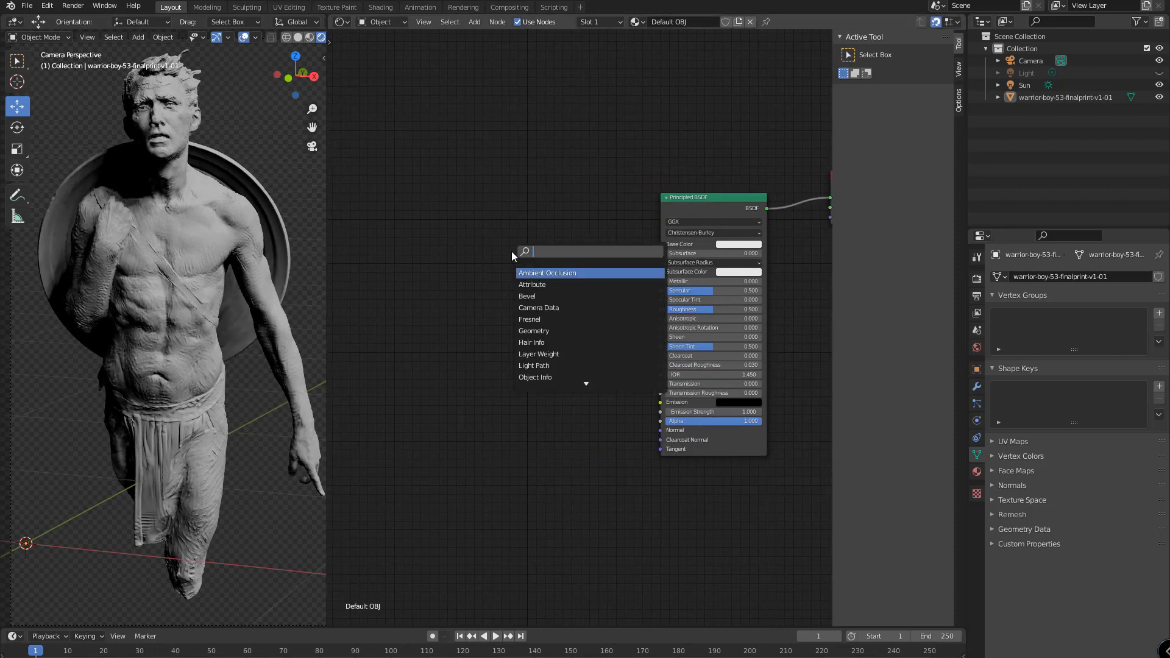
type("tex")
key("Return")
left_click(511, 251)
left_click_drag(540, 253, 375, 240)
Add a Mapping node and place it just to the right of the Texture Coordinate node.
key("shift+a")
type("smap")
key("Return")
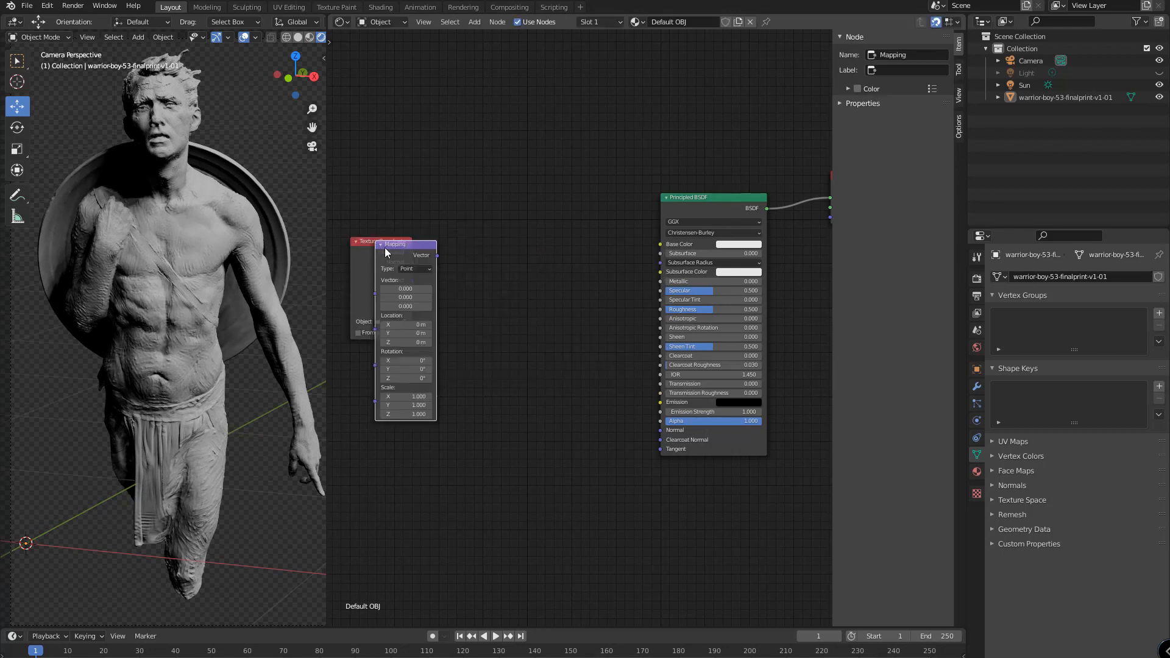
left_click(456, 234)
Add a ColorRamp node and place it between the Mapping and Principled BSDF nodes.
key("shift+a")
type("s")
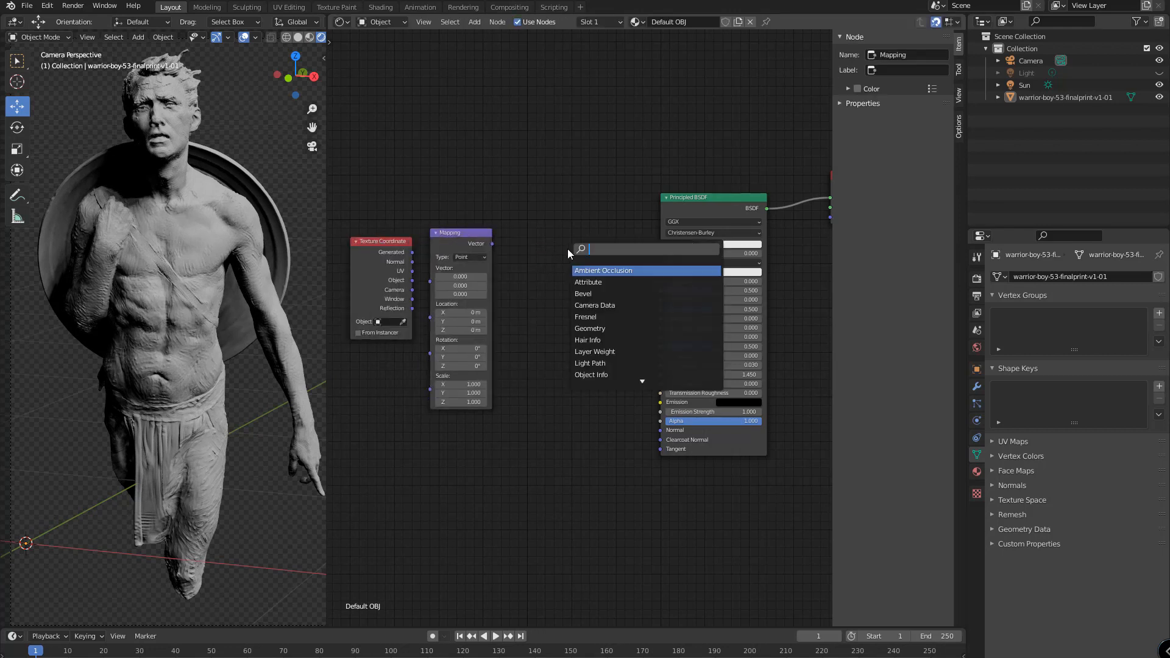
type("color")
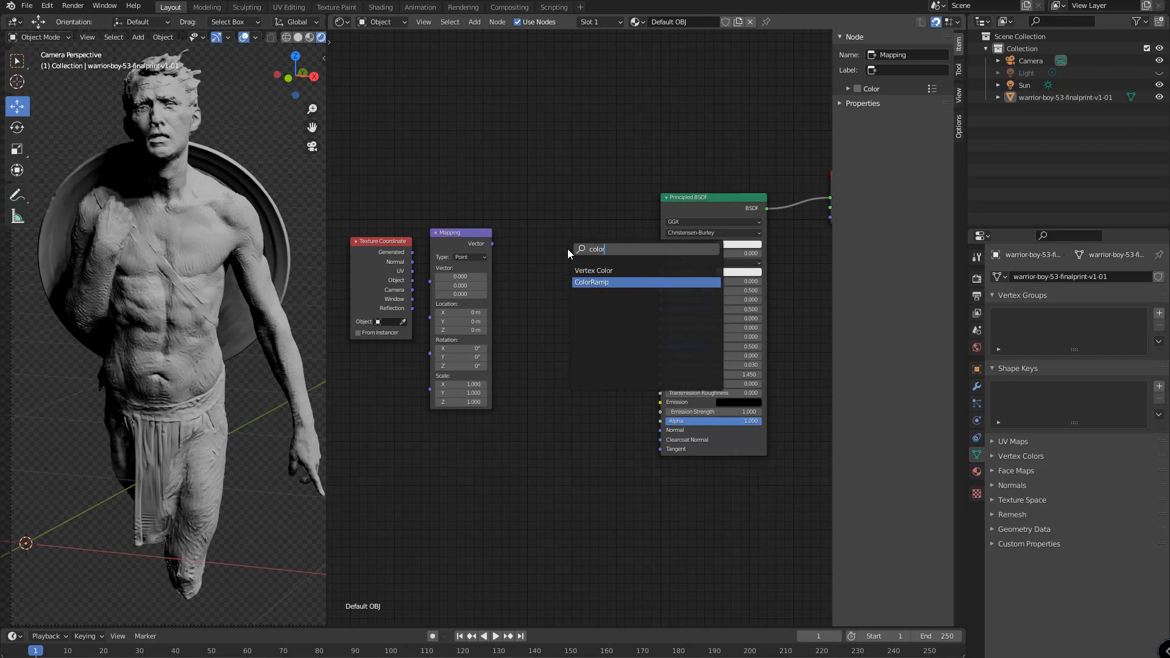
left_click(596, 282)
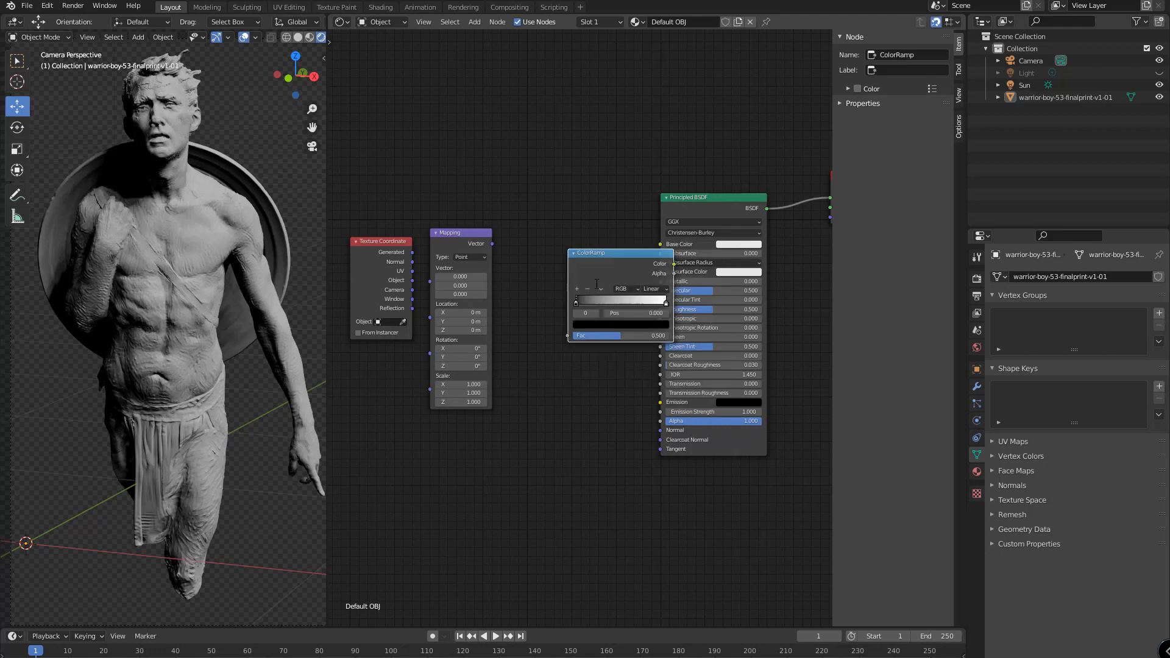
left_click(512, 279)
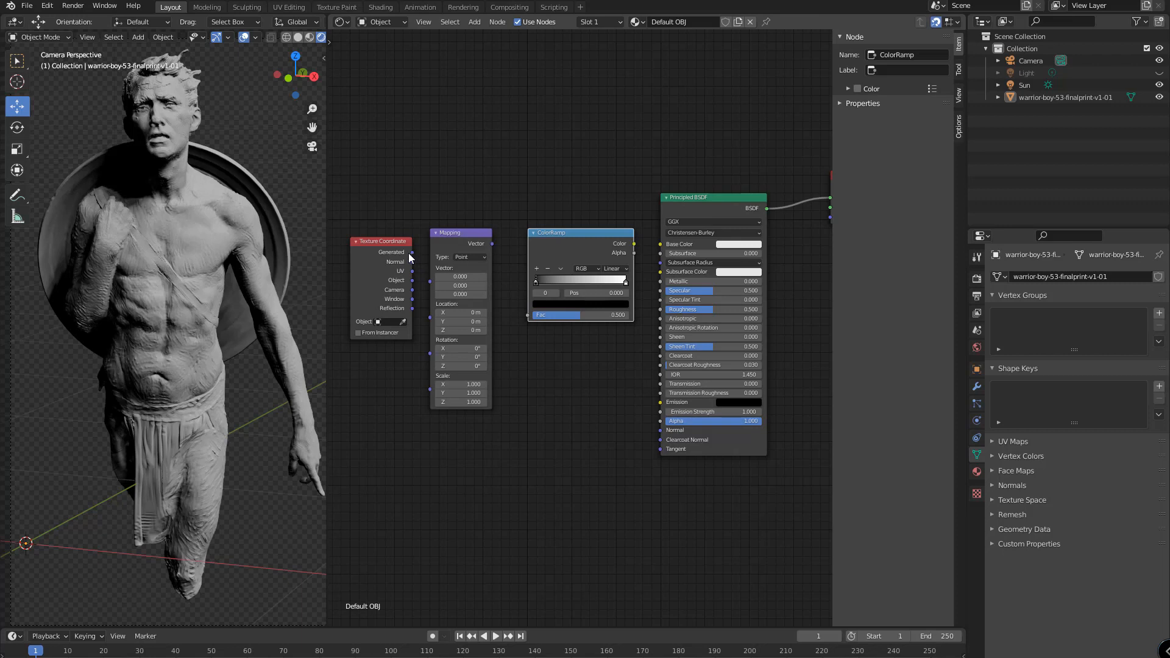
Link Generated coordinates through Mapping and the ColorRamp's Fac to Base Color, and shift the Texture Coordinate node a little left.
left_click_drag(417, 256, 431, 281)
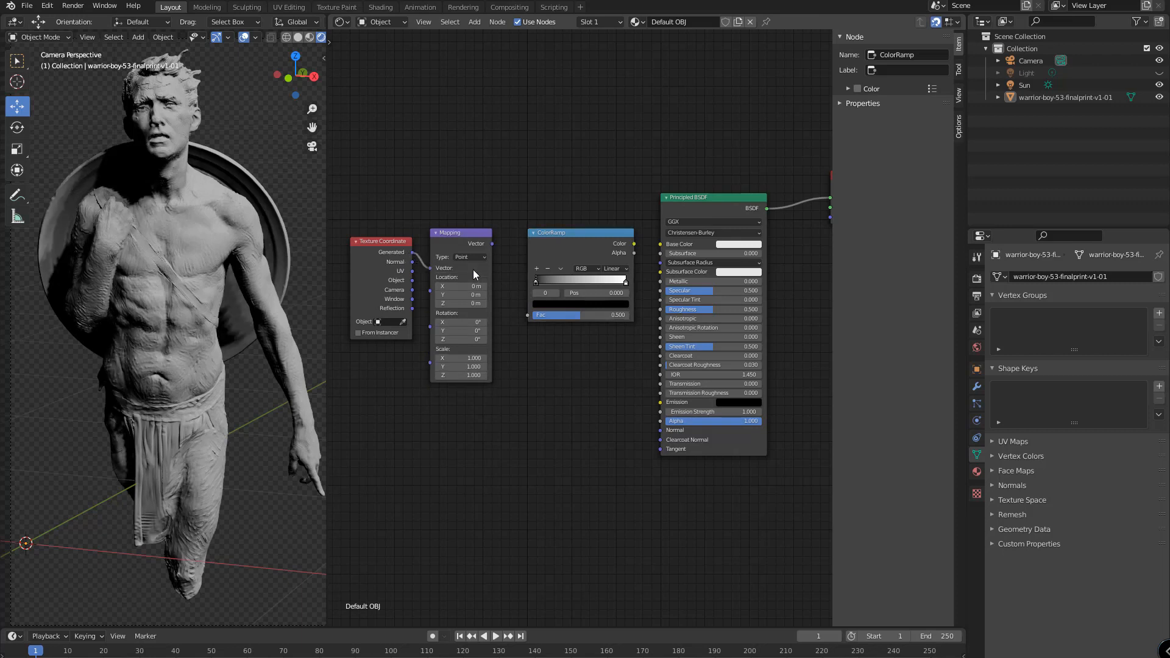
left_click_drag(492, 245, 528, 318)
left_click_drag(634, 244, 658, 250)
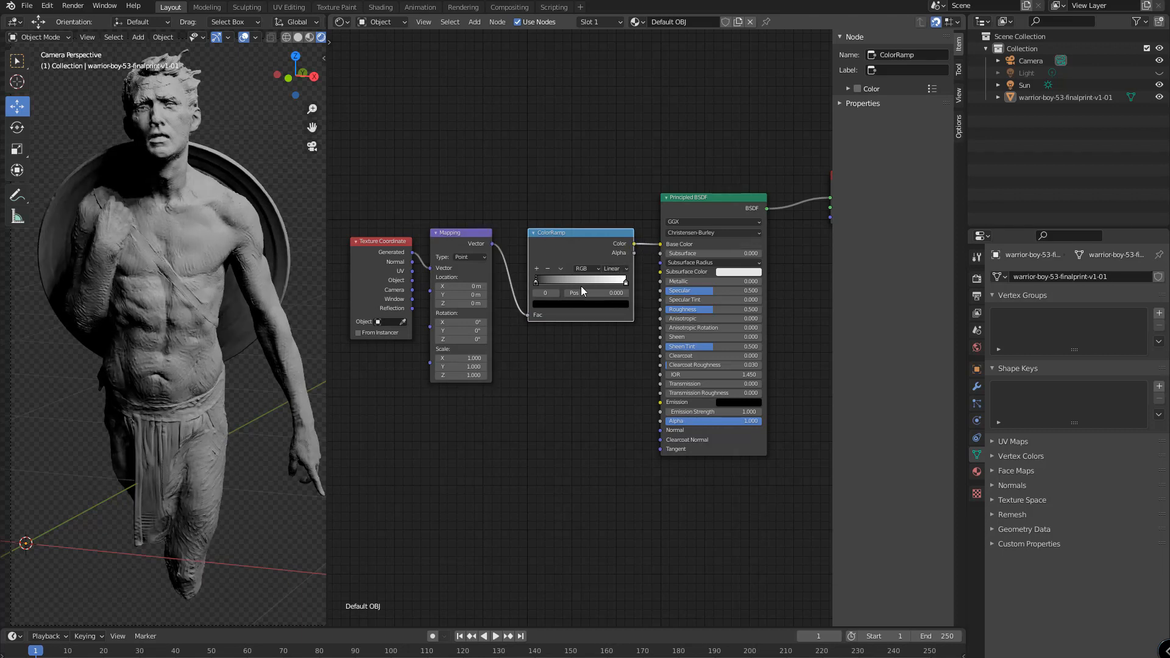
left_click_drag(381, 241, 363, 241)
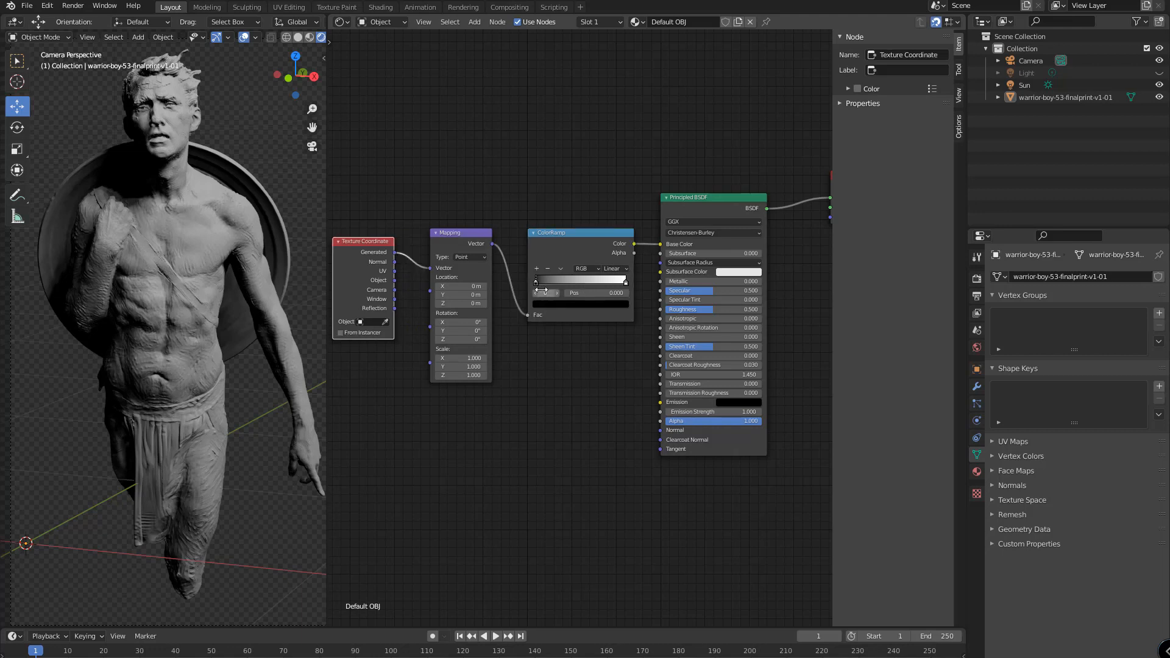
Try the ramp's black stop near the middle with Object coordinates feeding Mapping, and return the stop to position 0.
mouse_move(536, 281)
left_mouse_down()
mouse_move(595, 289)
mouse_move(572, 287)
mouse_move(582, 289)
left_mouse_up()
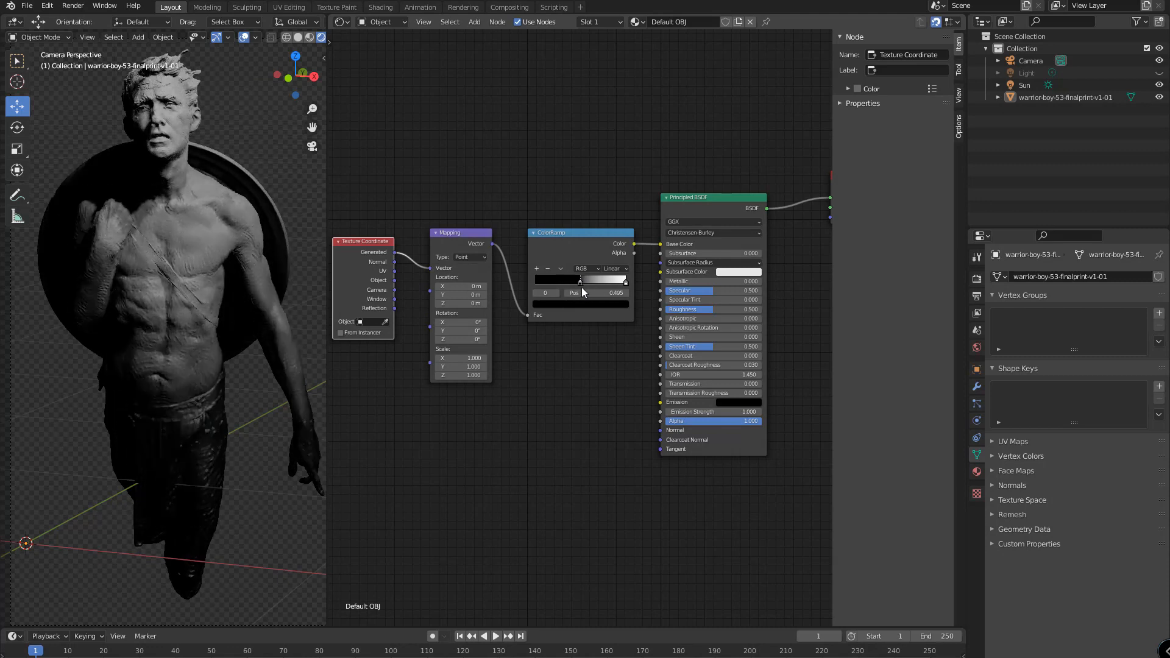
left_click(397, 285)
left_click_drag(431, 273, 430, 268)
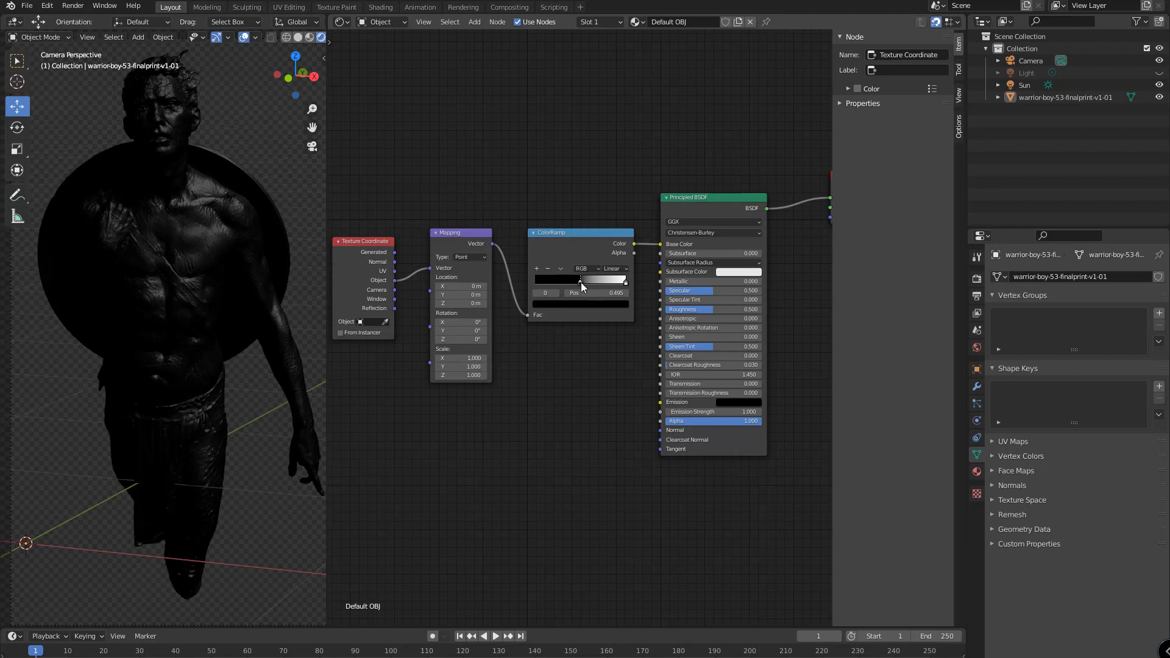
left_click_drag(579, 283, 503, 280)
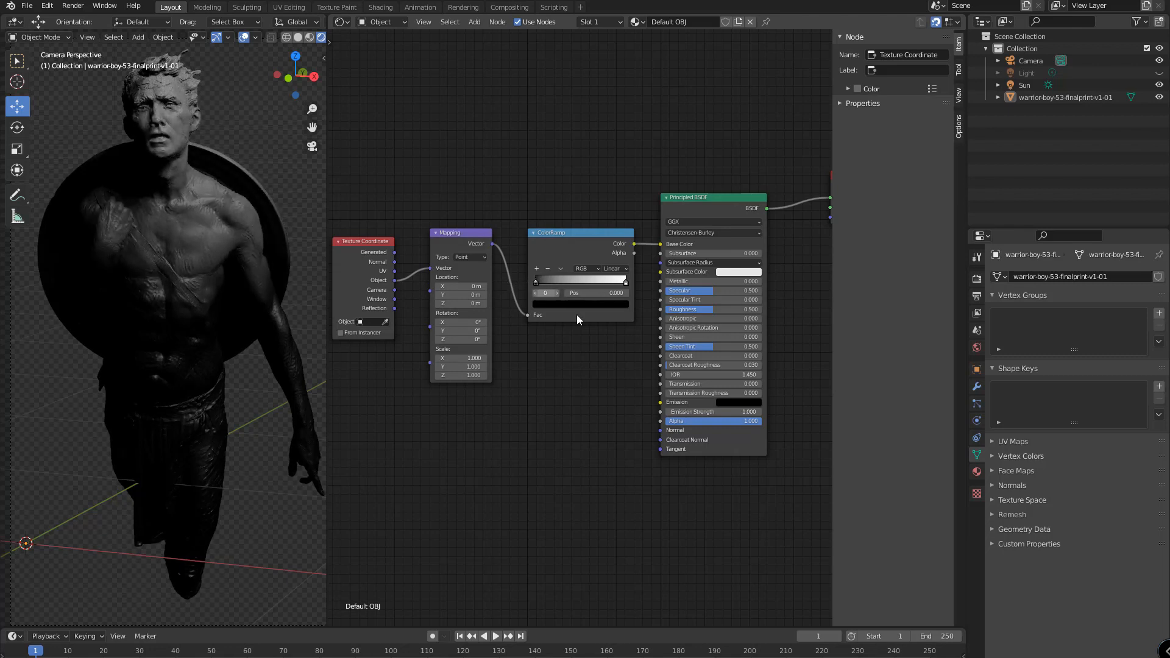
Change the ColorRamp's black stop to a muted olive by adjusting its hue, saturation and value.
scroll(566, 269, "up", 4)
left_click(558, 368)
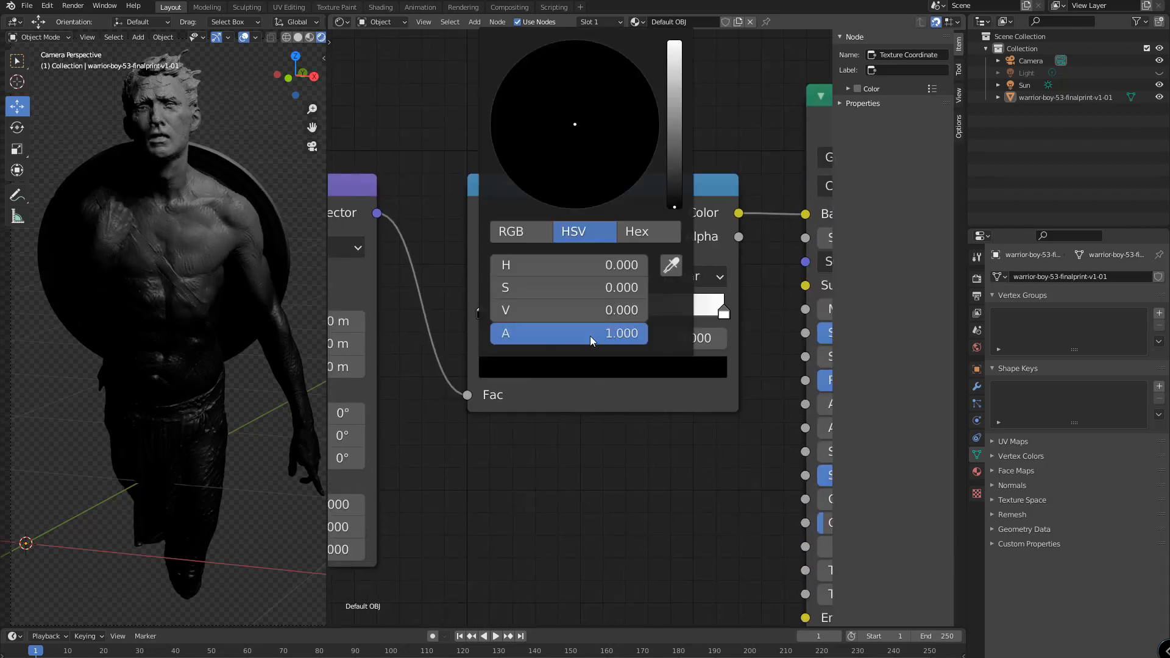
left_click_drag(510, 265, 548, 288)
mouse_move(510, 310)
left_mouse_down()
mouse_move(564, 310)
mouse_move(528, 287)
mouse_move(562, 310)
left_mouse_up()
mouse_move(528, 287)
left_mouse_down()
mouse_move(540, 266)
mouse_move(531, 288)
left_mouse_up()
Recolour the ColorRamp's white end stop to pale beige with hue 0.169, saturation 0.192 and value 0.731.
left_click(723, 312)
left_click(574, 368)
left_click_drag(561, 310, 523, 310)
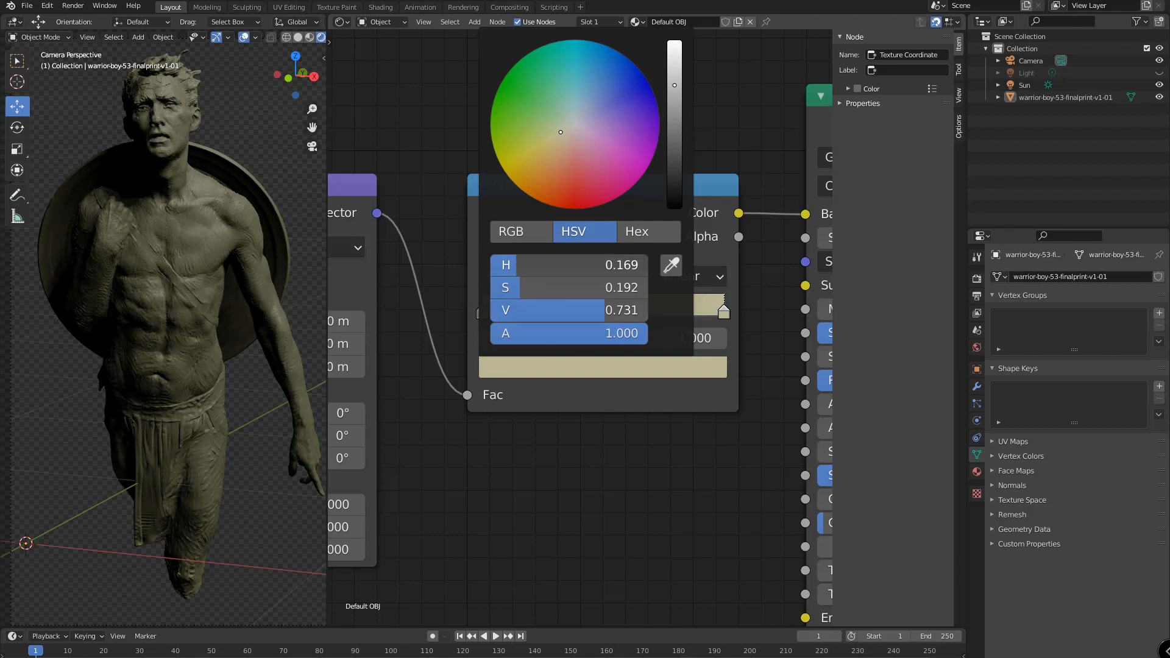
left_click(567, 265)
scroll(334, 104, "down", 2)
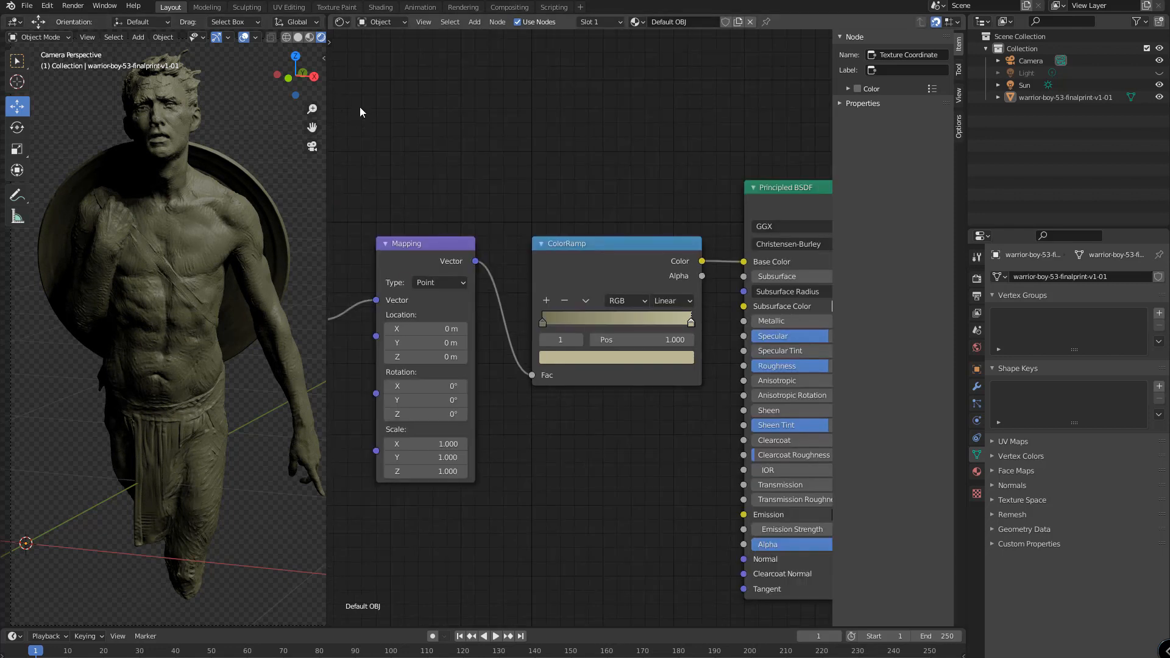
Widen the 3D viewport and switch its render pass to Diffuse Color.
left_click_drag(328, 71, 382, 55)
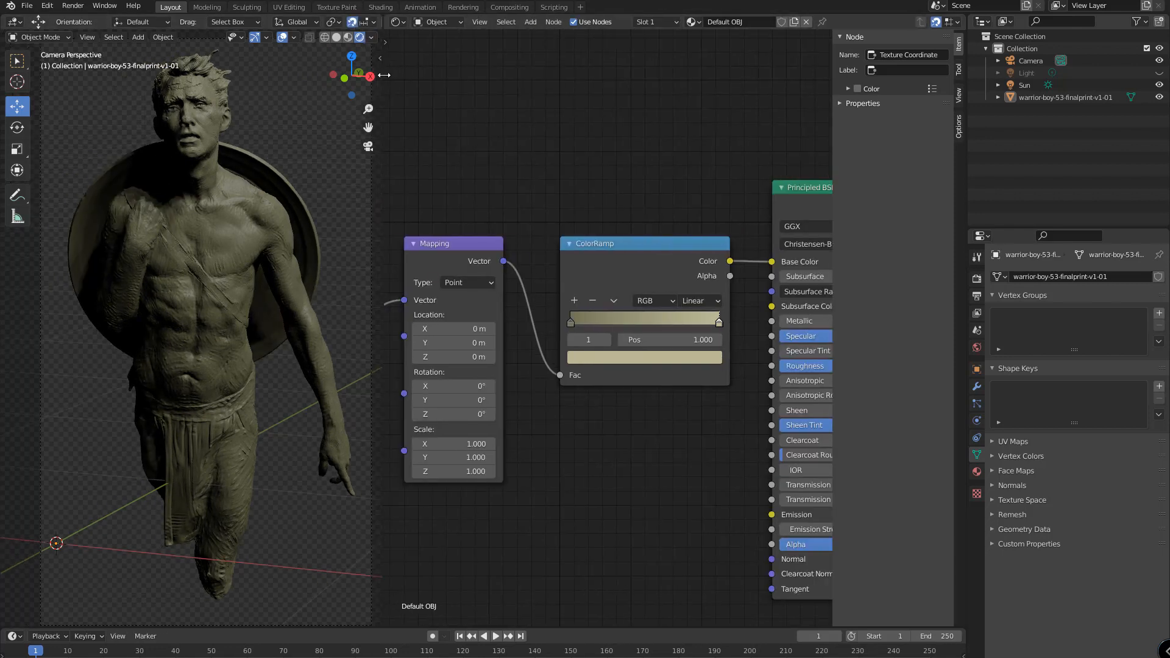
left_click(371, 38)
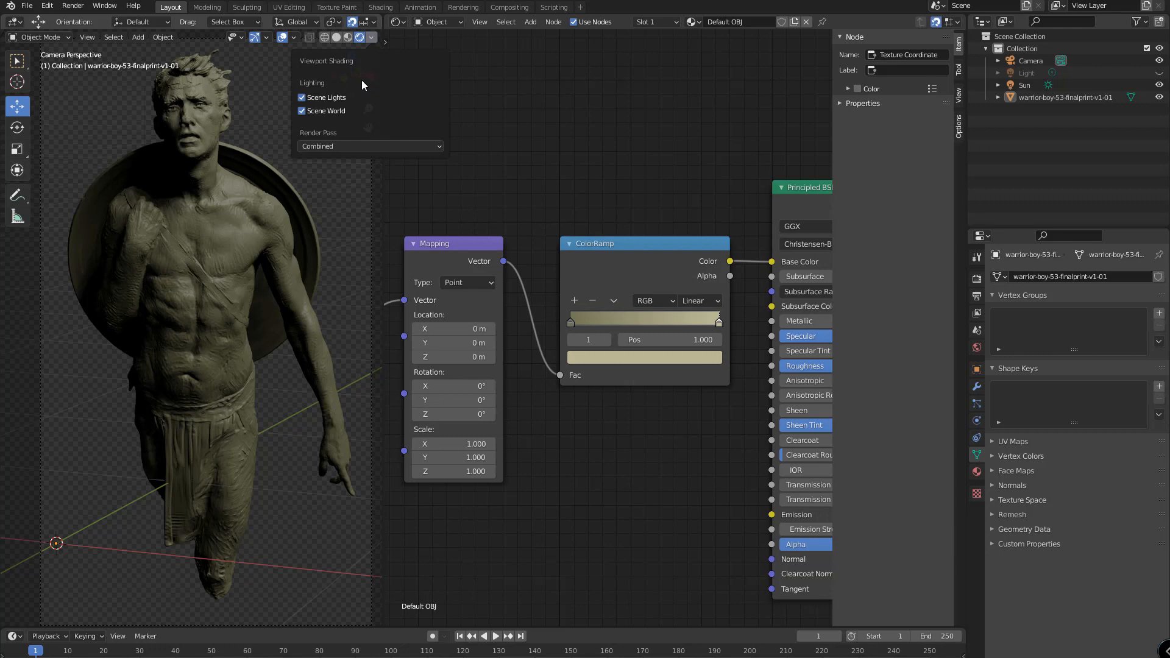
left_click(323, 147)
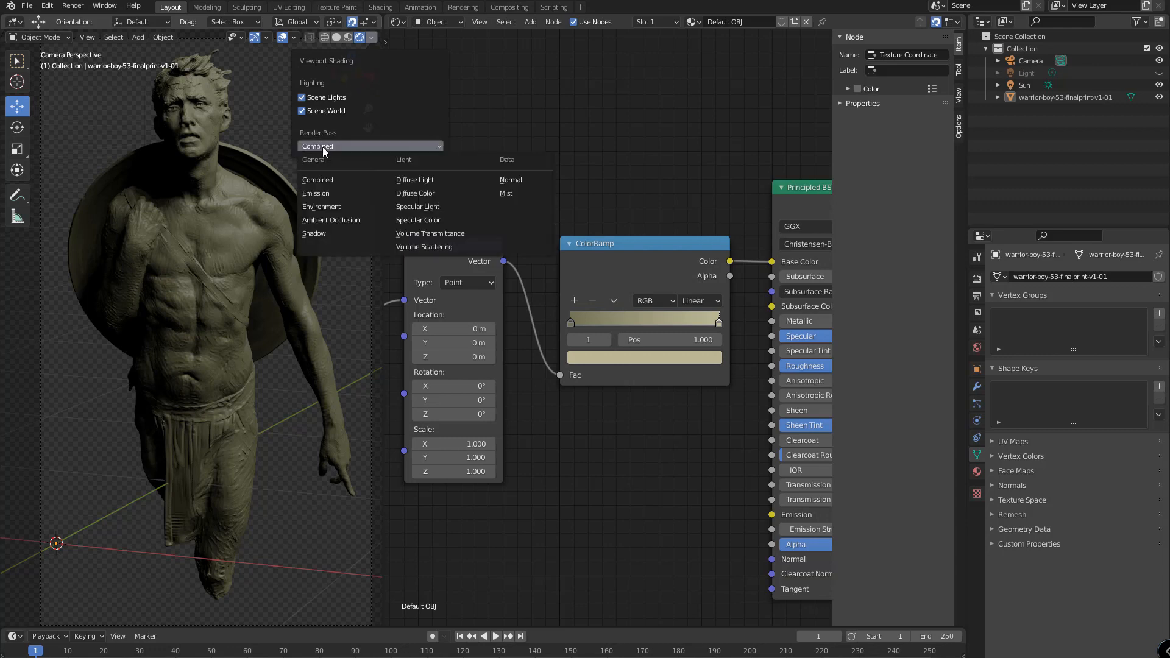
left_click(415, 195)
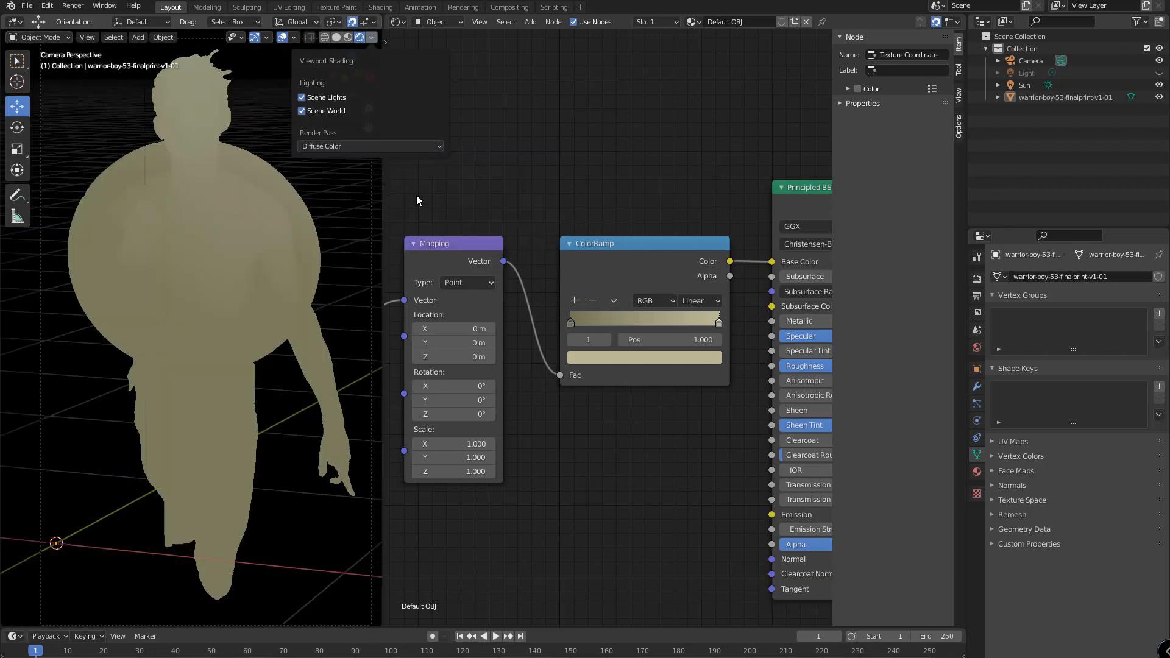
Feed Mapping from the Generated coordinates again and move the ColorRamp's olive stop to about position 0.523.
scroll(532, 213, "down", 5)
middle_click_drag(532, 211, 595, 208)
left_click_drag(496, 290, 536, 311)
mouse_move(646, 325)
left_mouse_down()
mouse_move(669, 321)
mouse_move(640, 321)
left_mouse_up()
left_click_drag(640, 321, 691, 320)
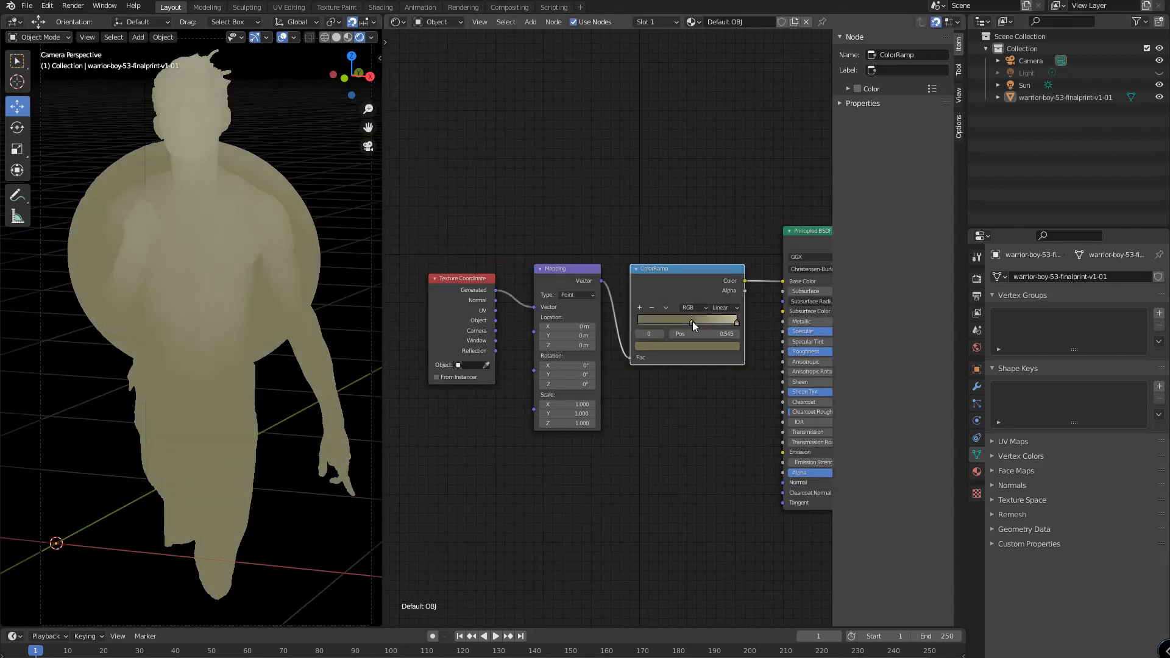
Return the viewport's render pass to Combined.
left_click(372, 37)
left_click(325, 146)
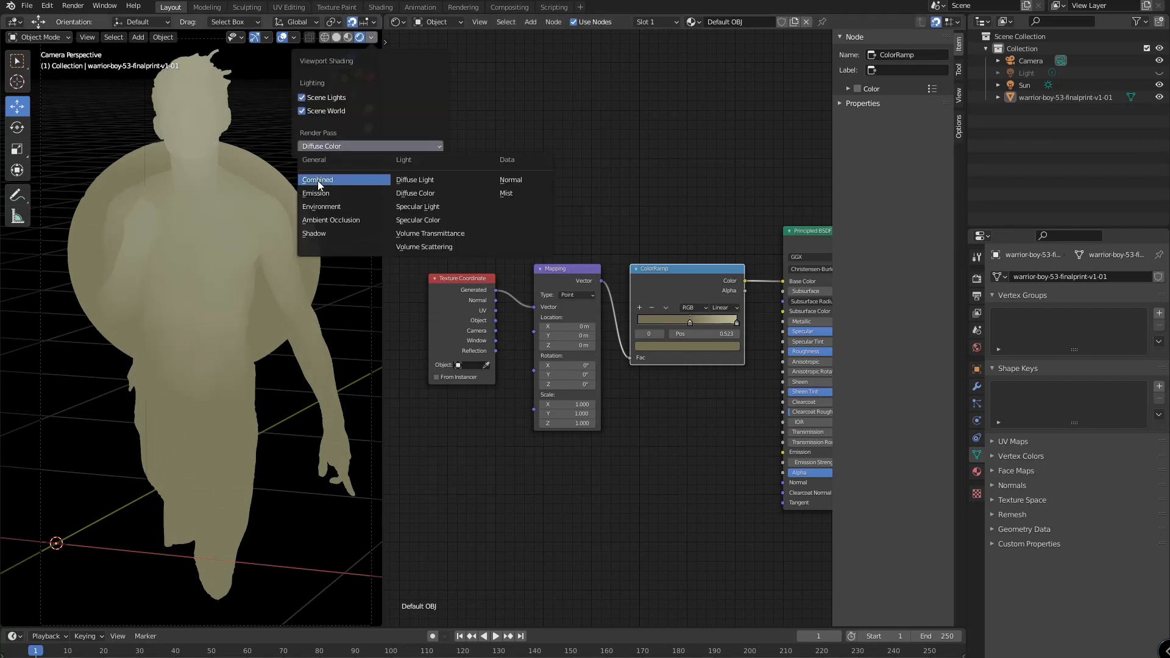
left_click(317, 180)
Add a Noise Texture node below the ColorRamp and link the Mapping node's Vector output to it.
scroll(562, 412, "down", 2)
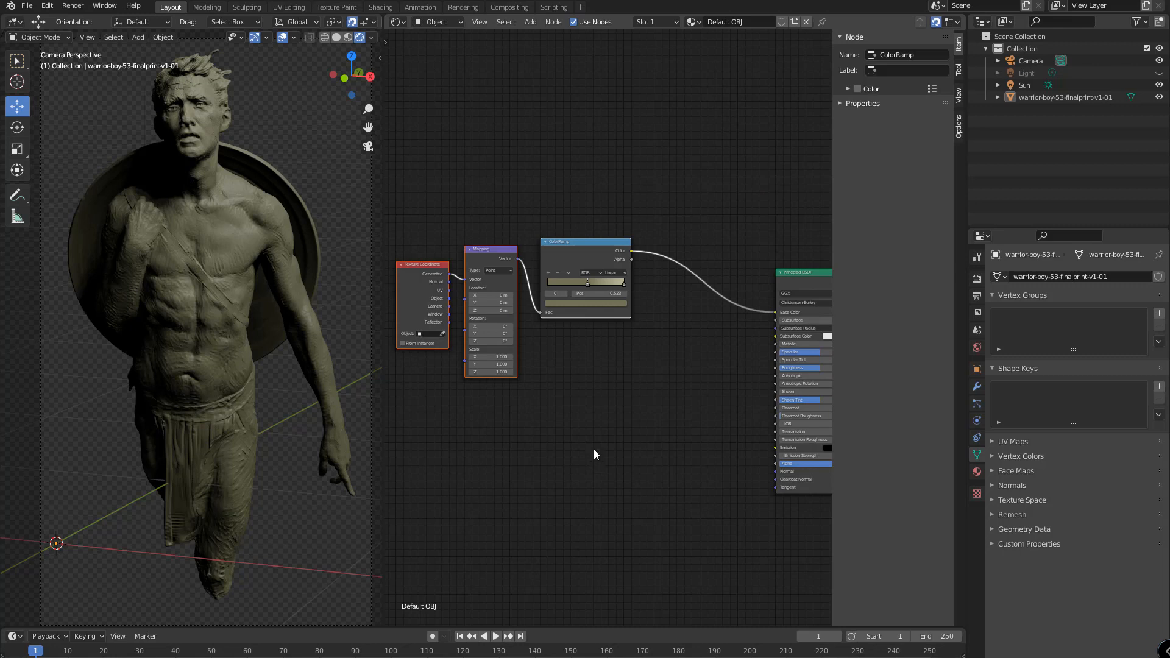
key("shift+a")
type("noise")
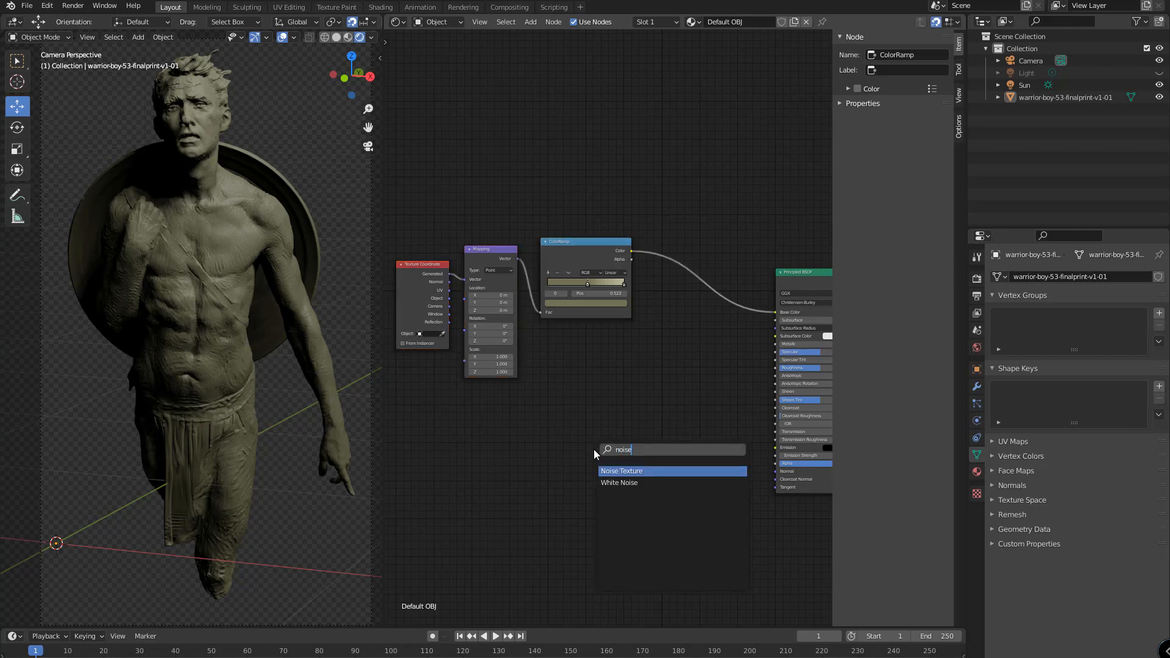
key("Return")
left_click(561, 347)
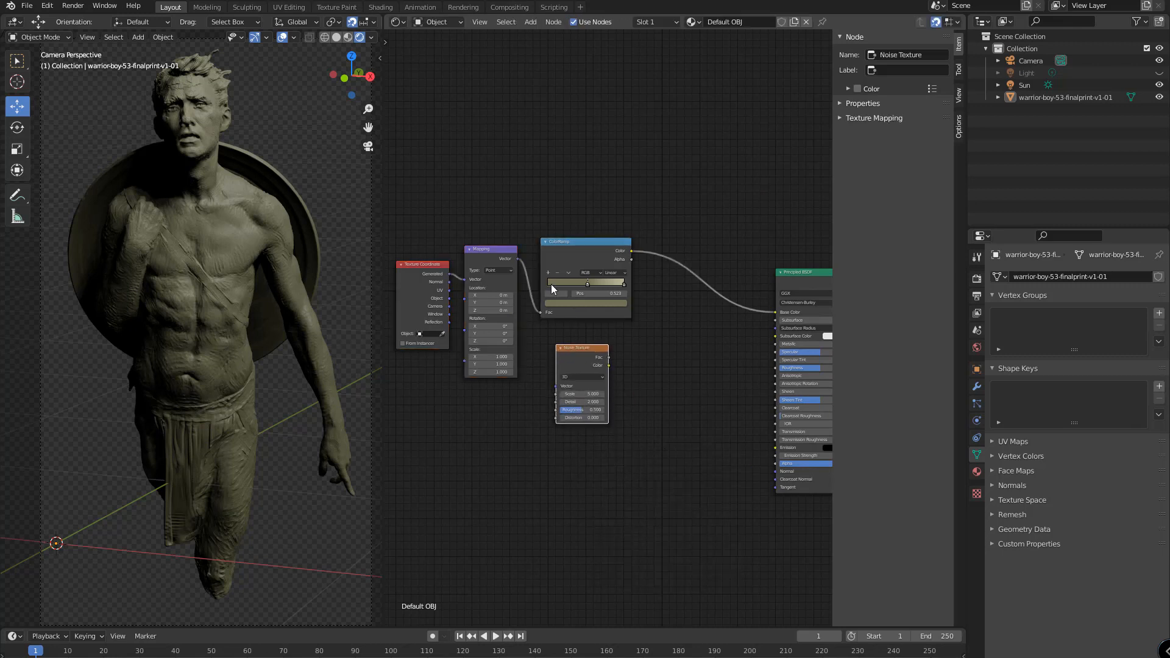
left_click_drag(516, 258, 582, 335)
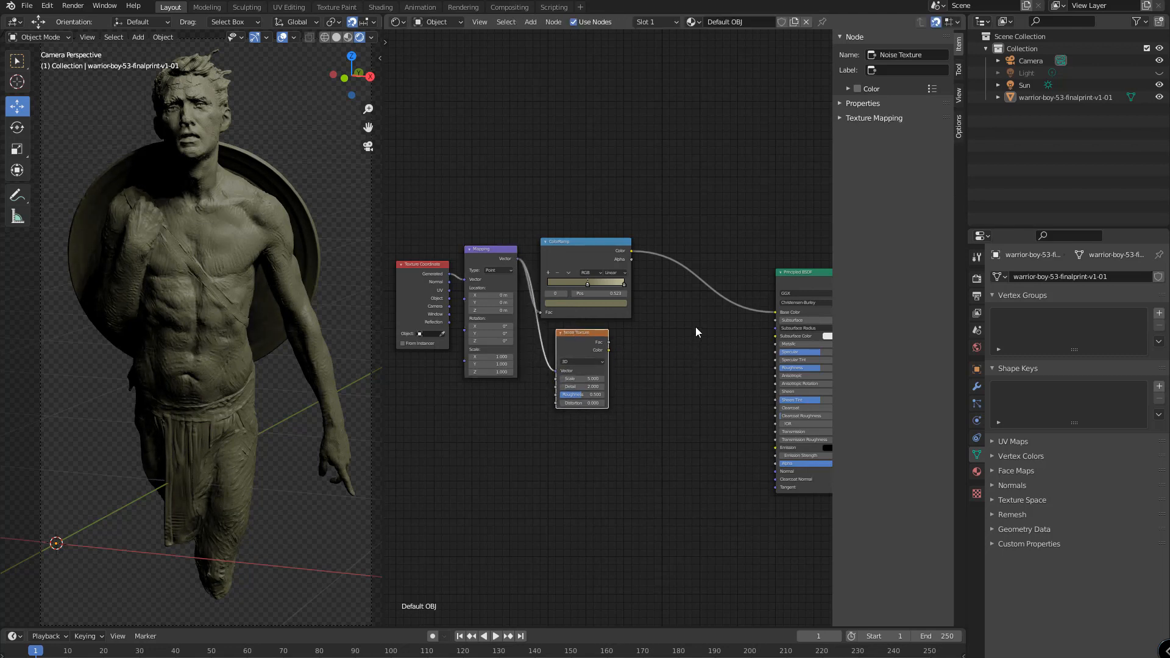
Move the Material Output node nearer, expand it, and connect the Noise Texture's Fac output to its Surface input.
scroll(701, 332, "down", 1)
middle_click_drag(712, 348, 615, 390)
scroll(611, 389, "up", 1)
left_click(815, 300)
left_click_drag(815, 300, 782, 252)
left_click_drag(497, 392, 769, 252)
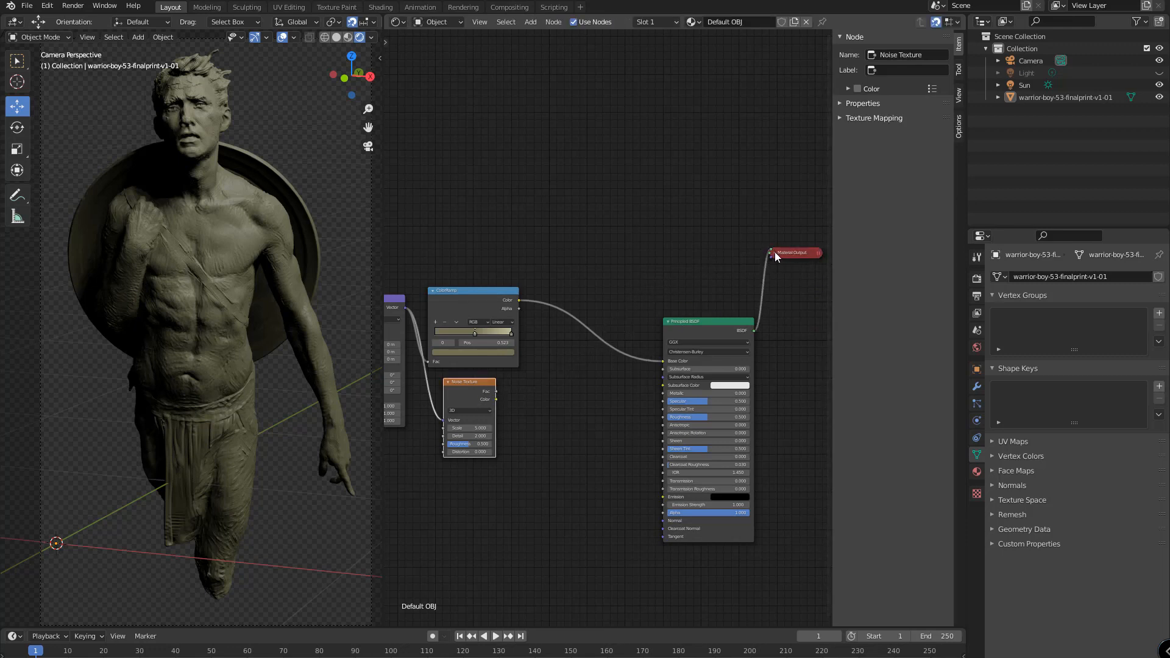
left_click(774, 251)
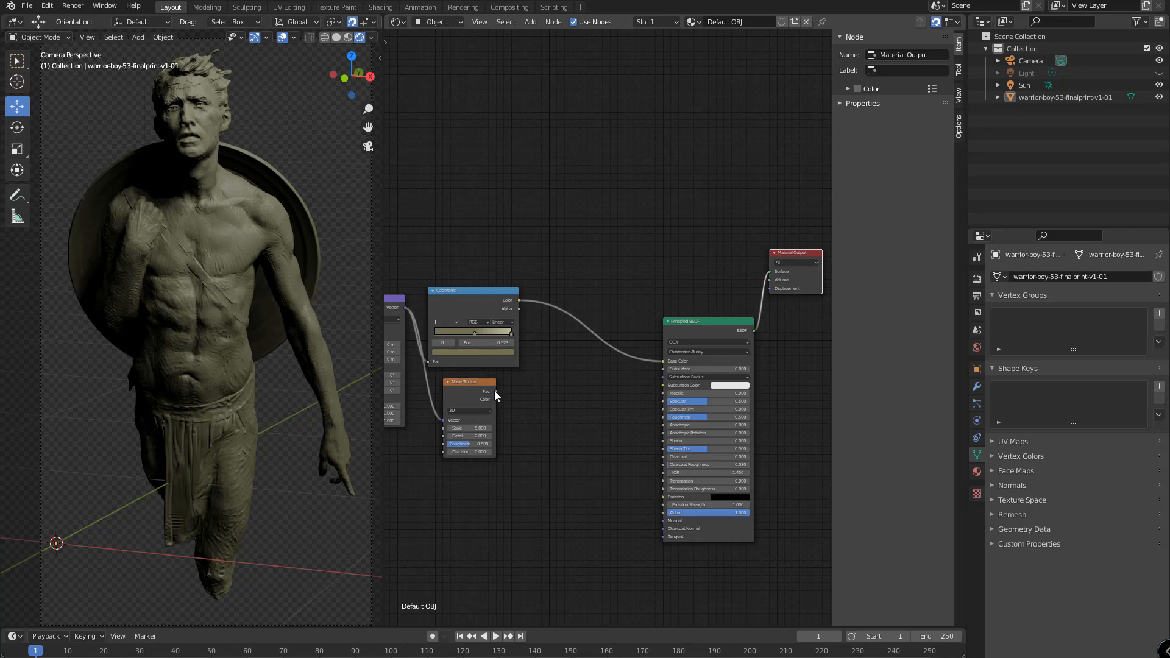
left_click_drag(496, 390, 770, 272)
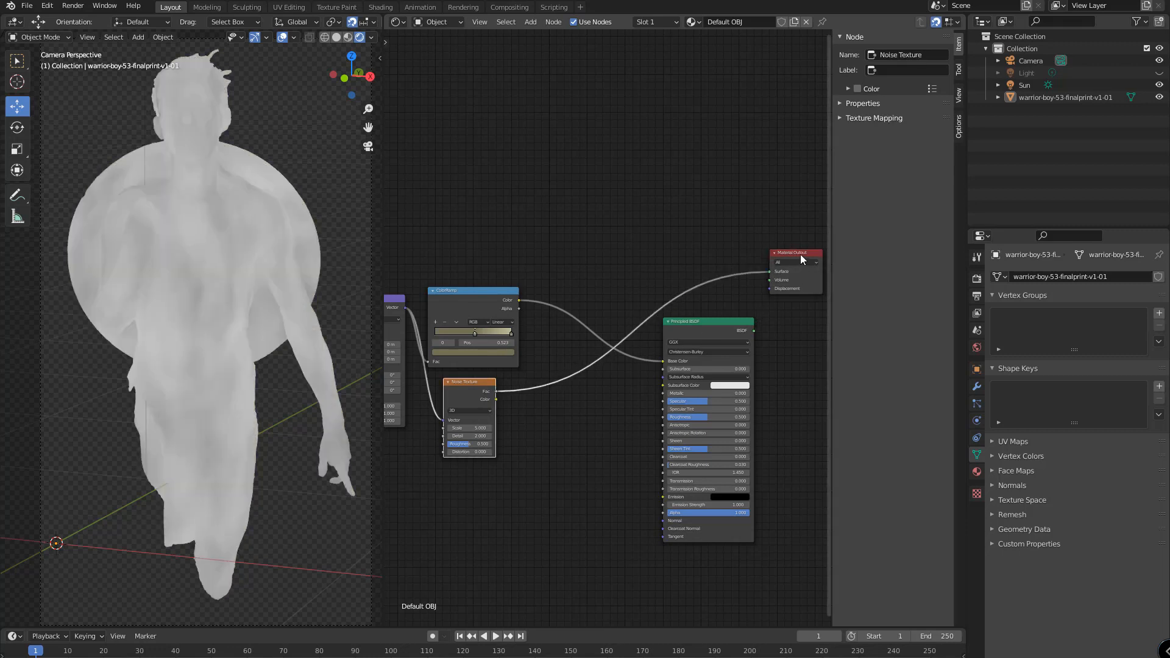
Add a second Texture Coordinate node and a second Mapping node below the existing pair.
middle_click_drag(506, 397, 679, 368)
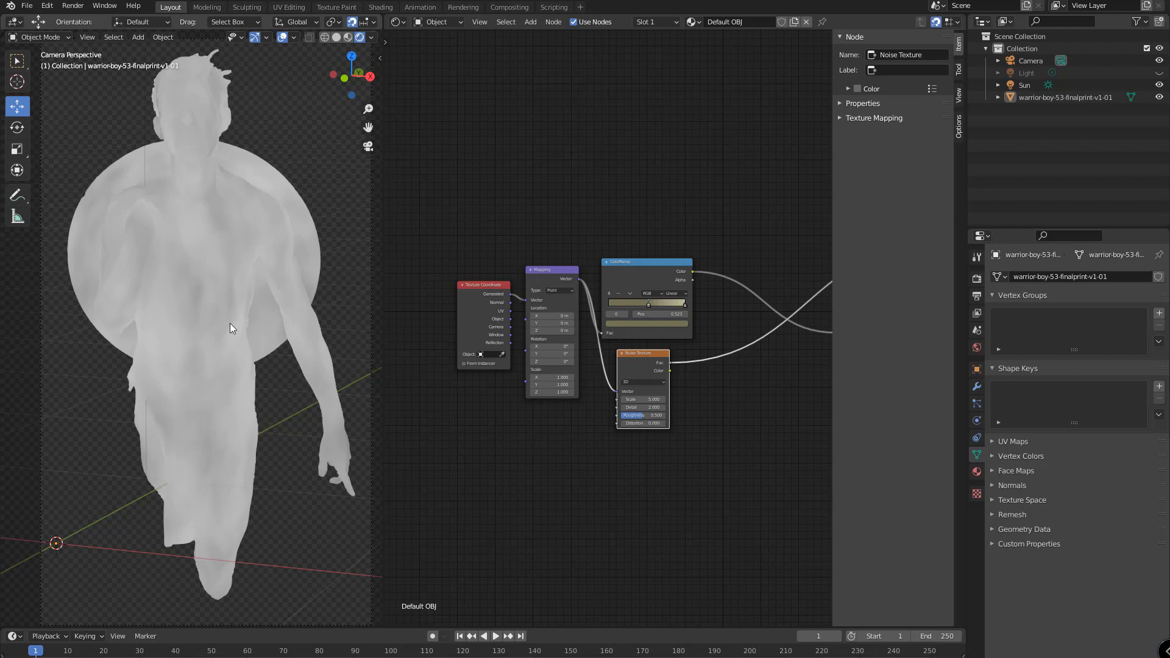
left_click_drag(487, 306, 485, 311)
left_click(489, 463)
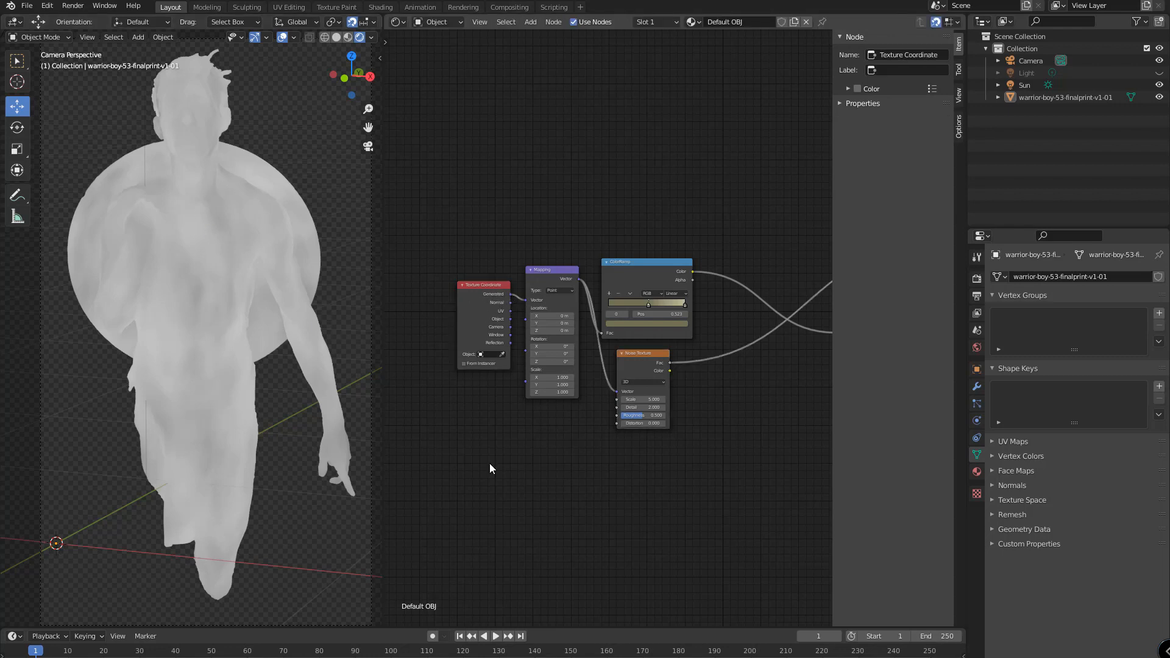
key("shift+a")
type("ste")
key("Return")
key("shift+a")
type("s")
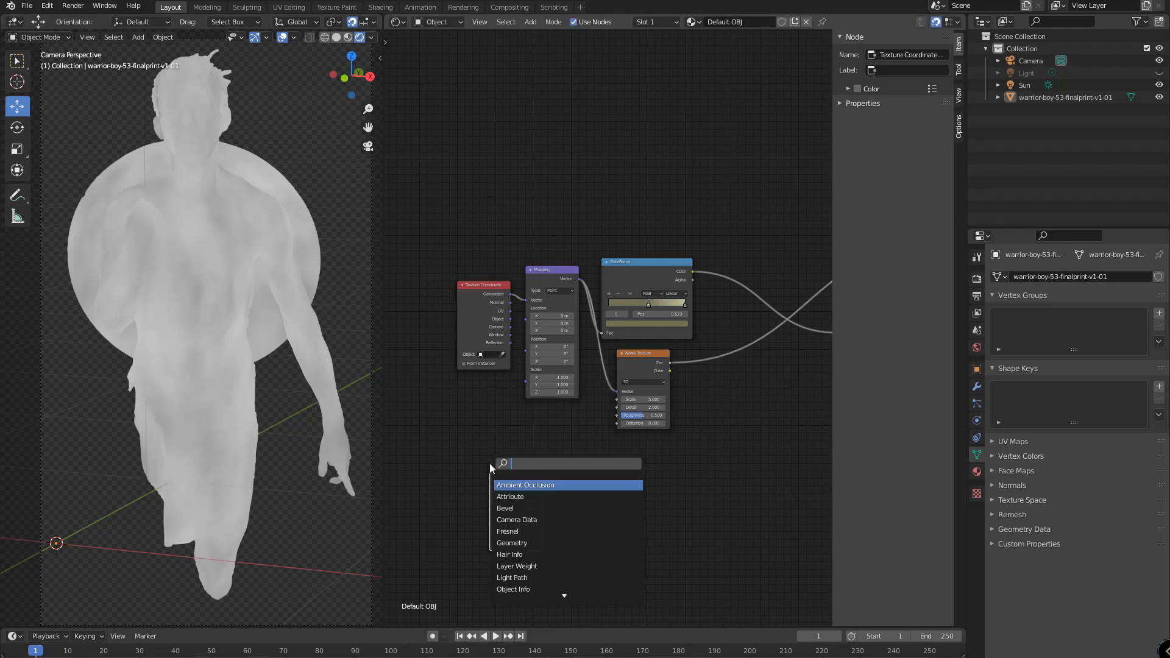
type("map")
key("Down")
key("Return")
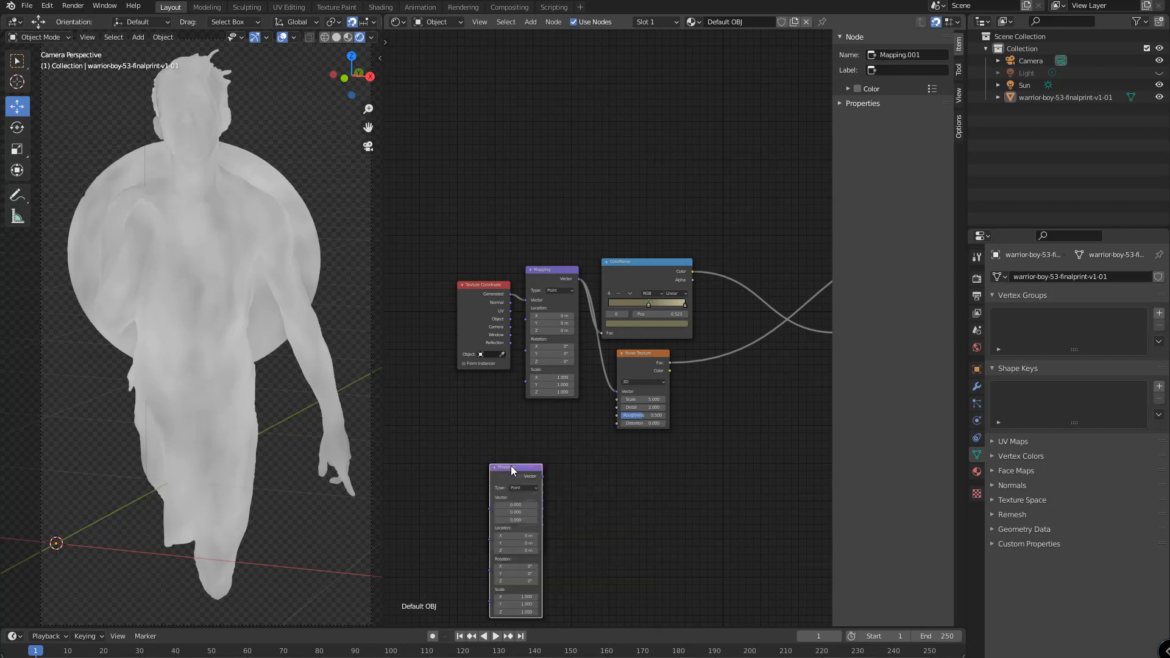
Arrange the new nodes side by side and link Object coordinates through the second Mapping into the Noise Texture's Vector input.
left_click(514, 467)
left_click_drag(514, 467, 482, 414)
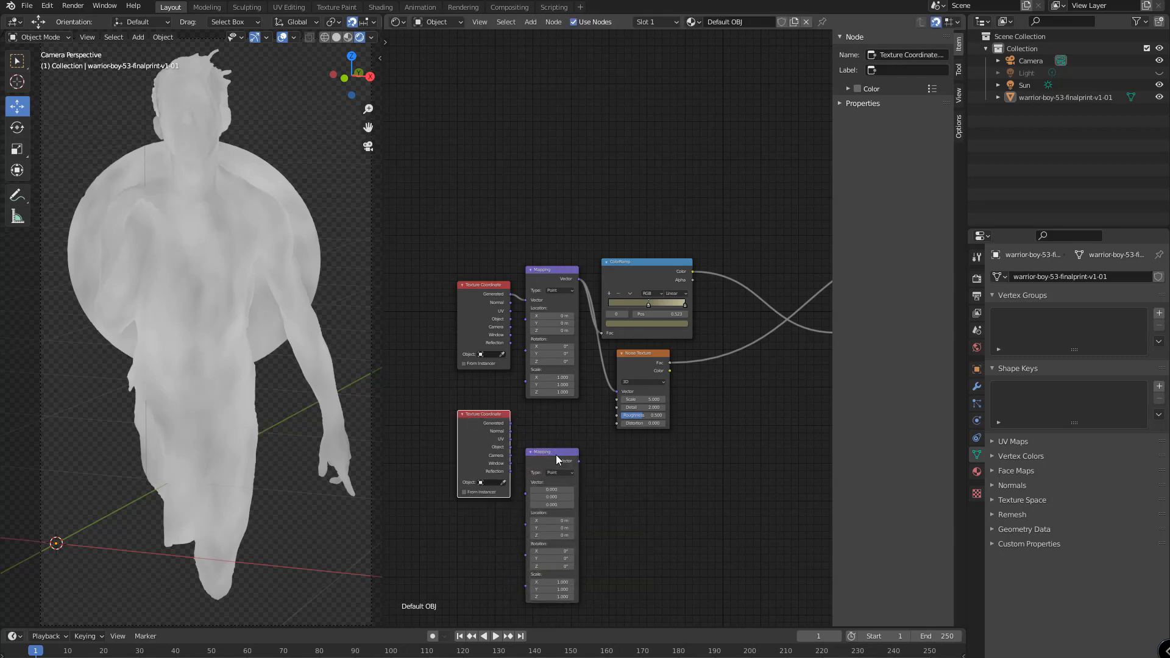
left_click_drag(556, 455, 569, 413)
mouse_move(485, 419)
left_mouse_down()
mouse_move(478, 433)
mouse_move(531, 455)
mouse_move(611, 413)
mouse_move(616, 392)
left_mouse_up()
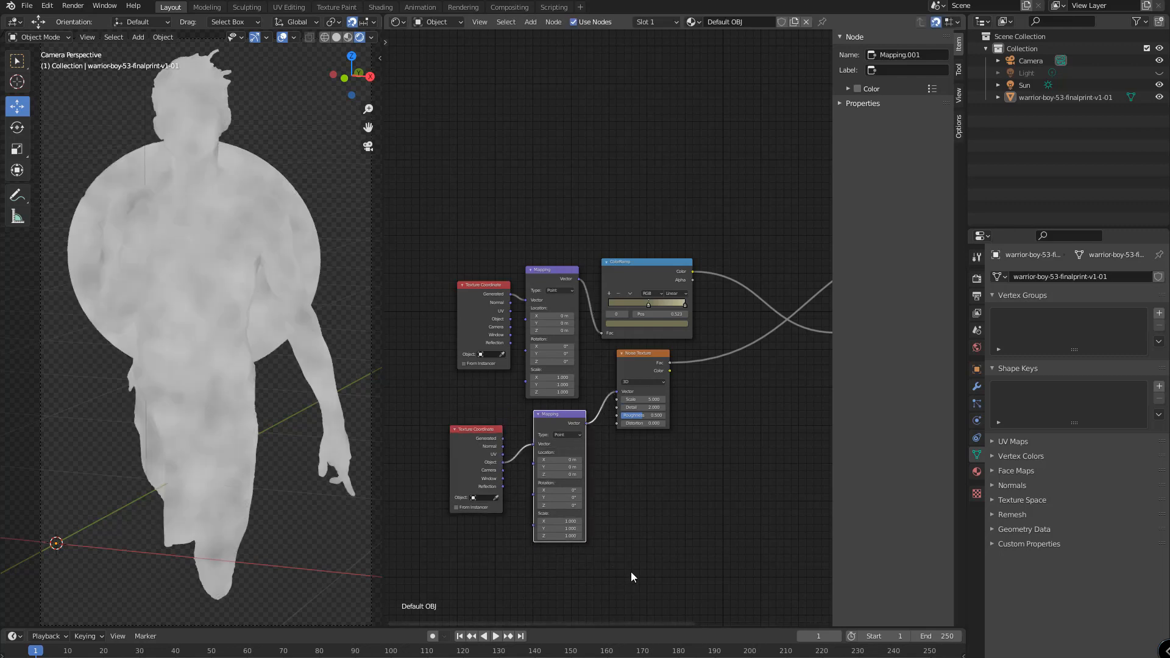
Set the Noise Texture's scale to 10.
left_click(653, 400)
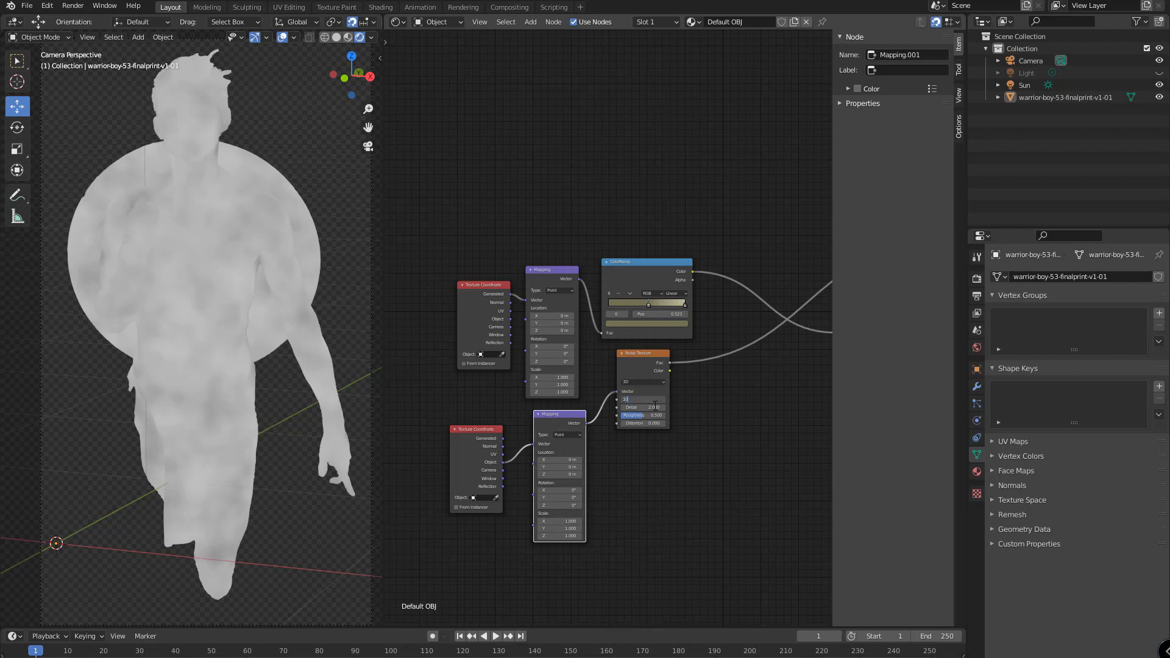
type("10")
key("Return")
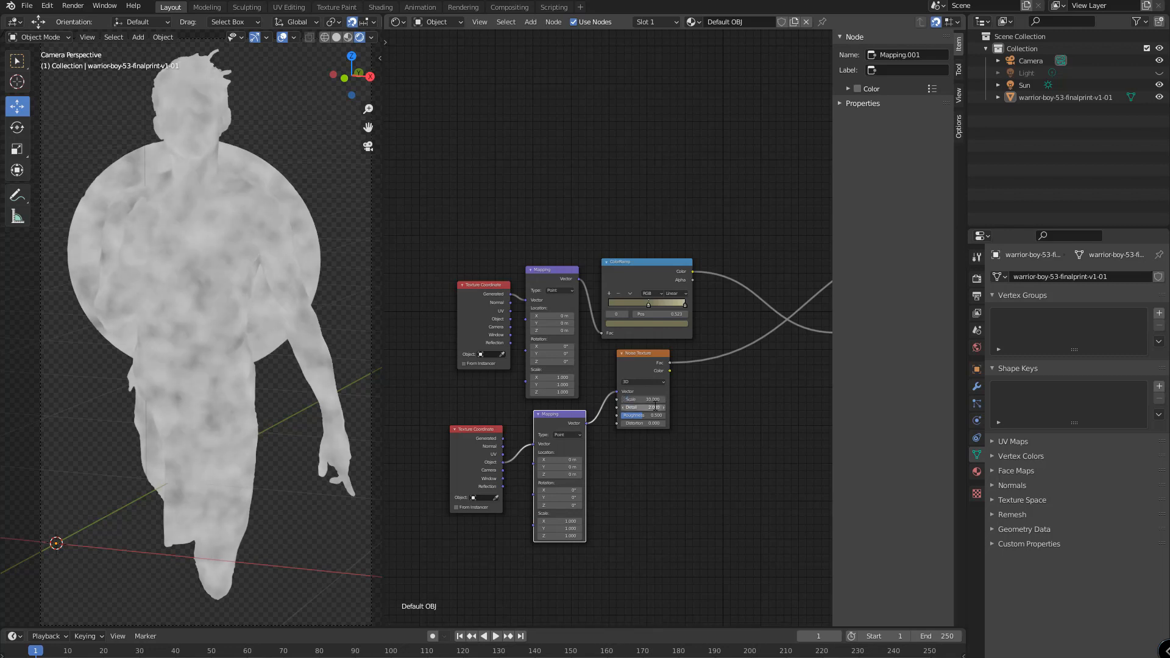
Add a MixRGB node and insert it into the link from the Noise Texture to the Material Output.
scroll(755, 391, "down", 2)
middle_click_drag(752, 374, 615, 428)
scroll(622, 415, "up", 2)
key("shift+a")
left_click(617, 460)
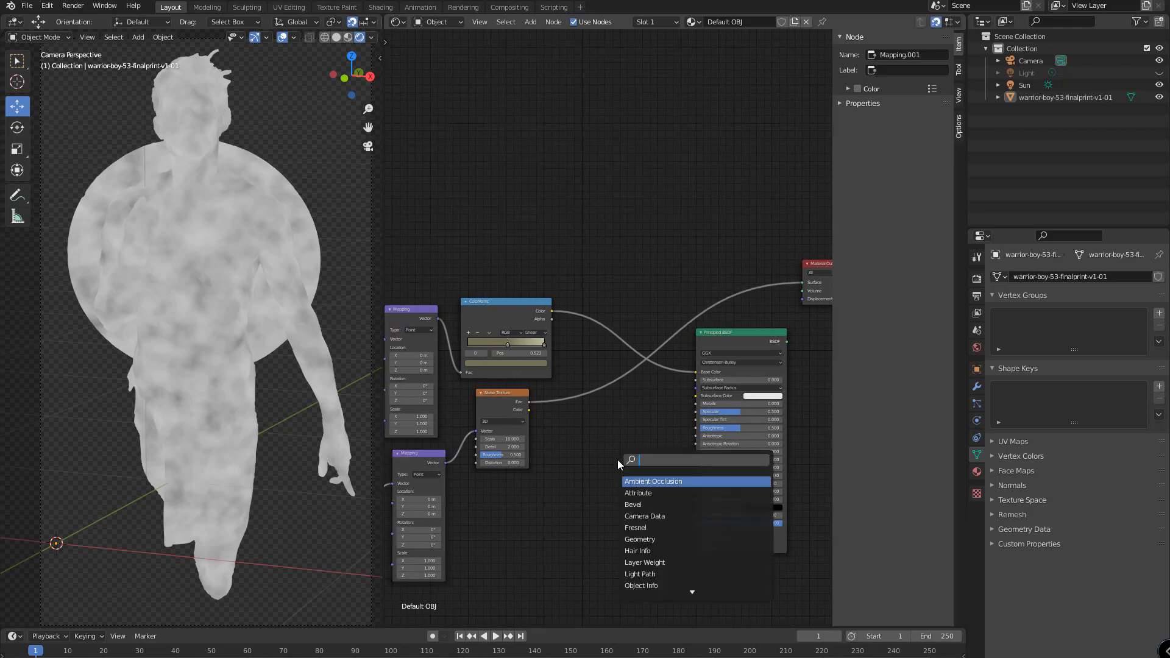
type("mixr")
key("Return")
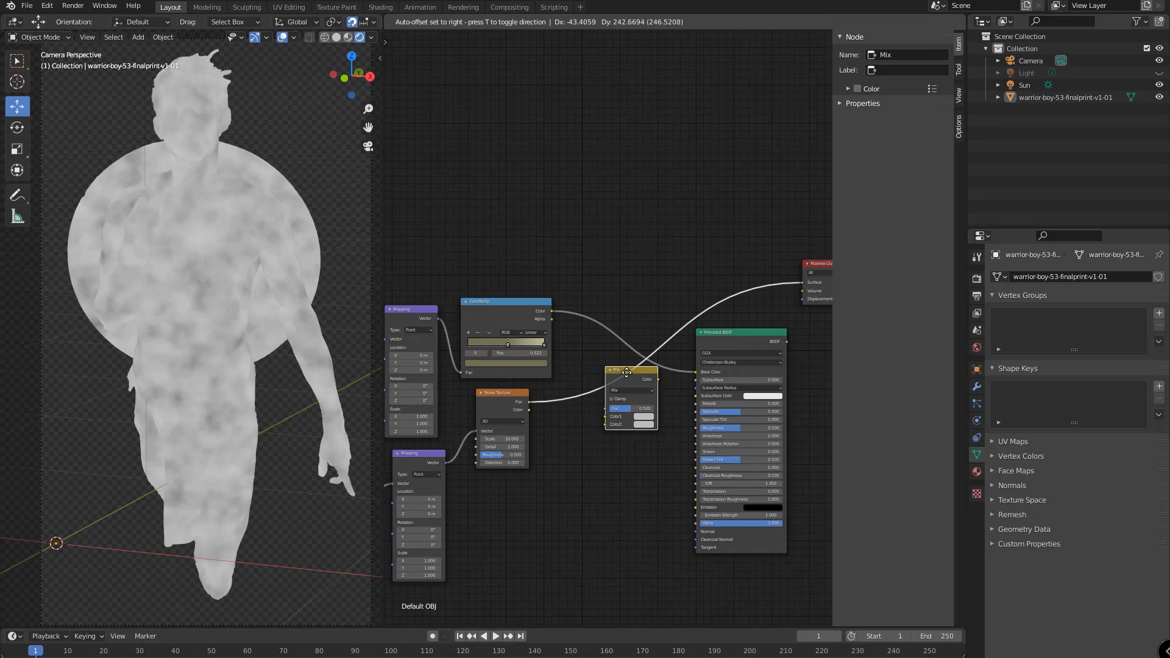
left_click(627, 373)
Connect the ColorRamp's Color output to the Mix node's Color2 input, shifting the Principled BSDF and Mix nodes slightly for space.
left_click_drag(748, 337, 756, 336)
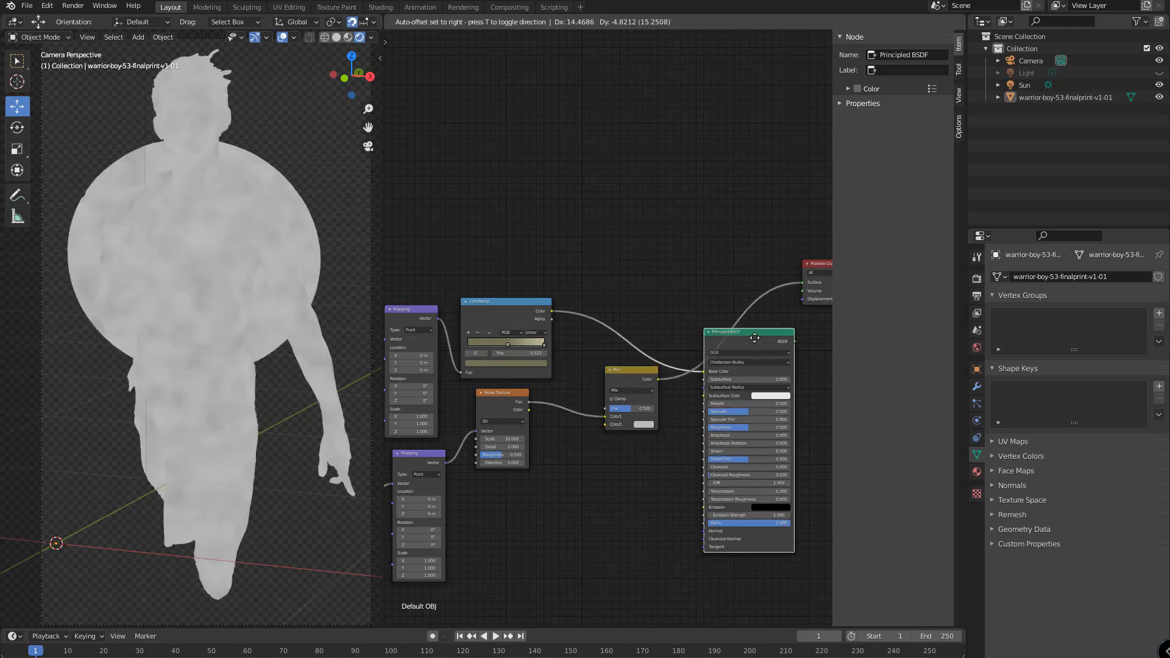
mouse_move(551, 312)
left_mouse_down()
mouse_move(591, 359)
mouse_move(604, 425)
left_mouse_up()
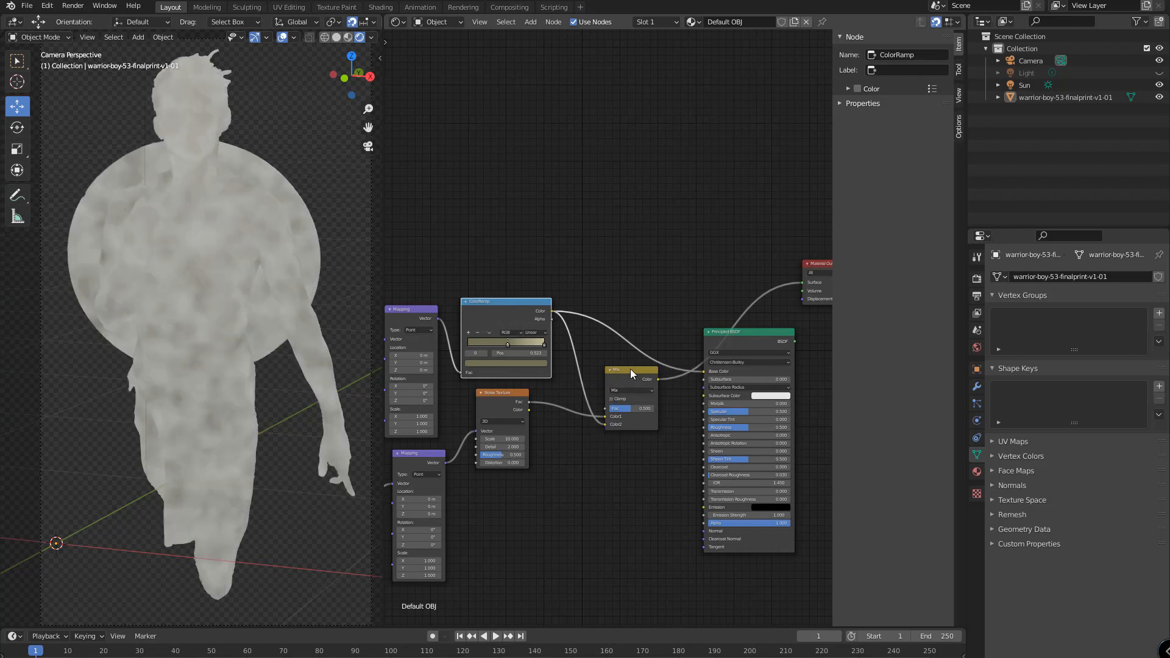
mouse_move(630, 368)
left_mouse_down()
mouse_move(646, 307)
mouse_move(630, 352)
left_mouse_up()
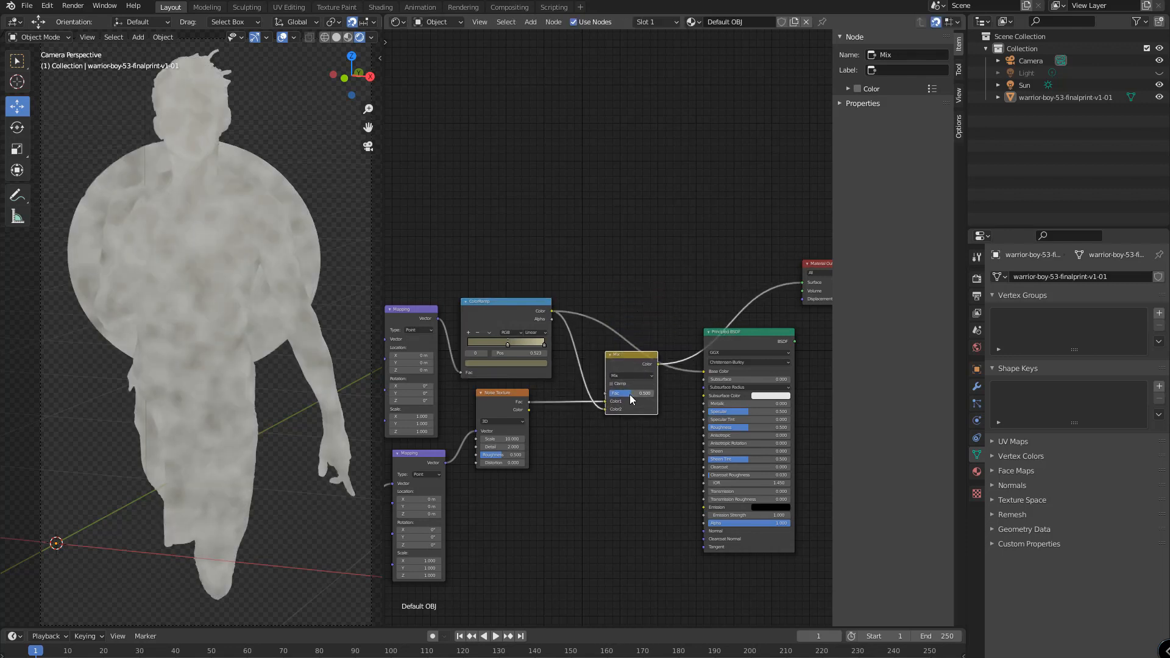
Set the Mix node's Fac to 0.95.
left_click_drag(630, 393, 649, 393)
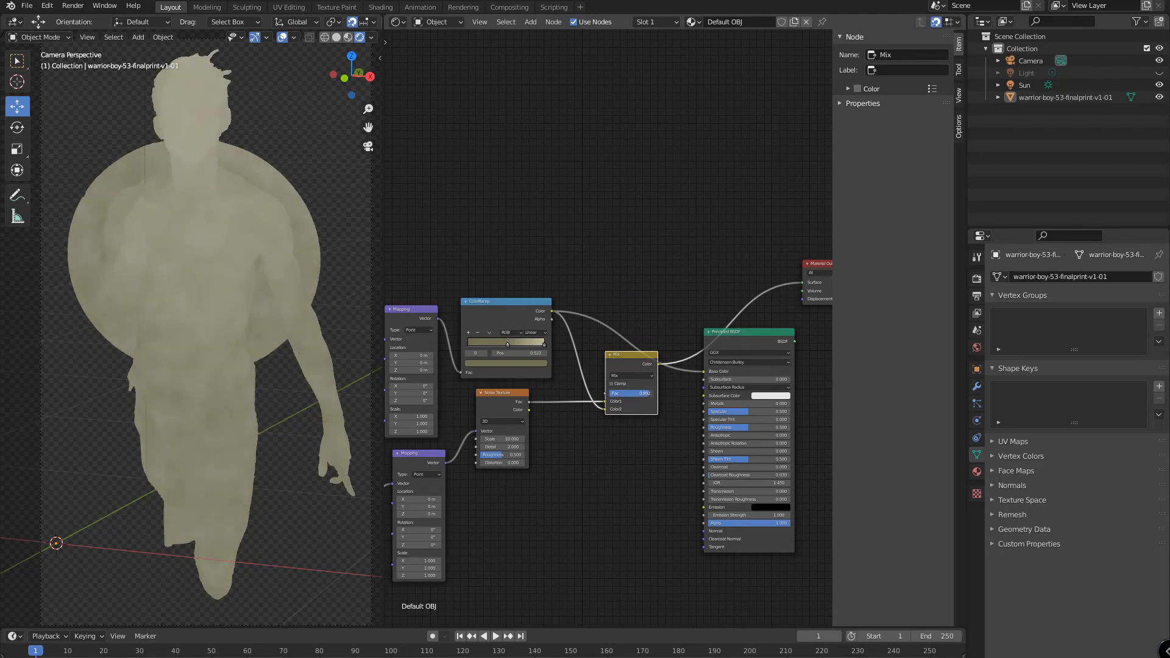
scroll(622, 396, "up", 4)
left_click(629, 335)
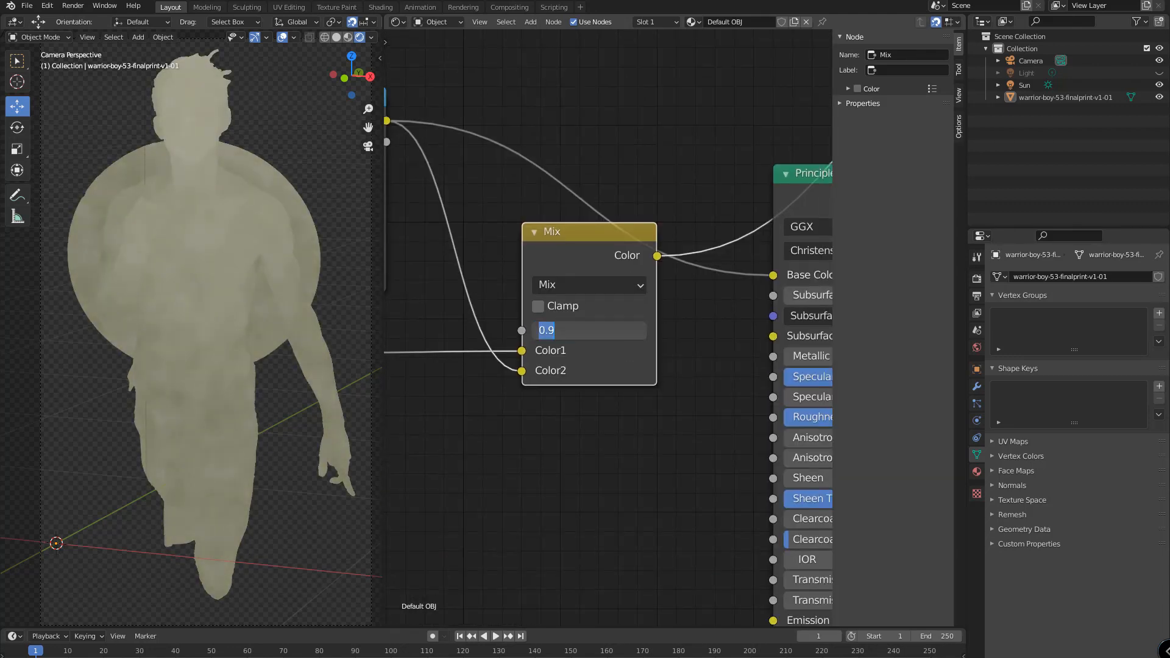
type("0.95")
key("Return")
Spread out the lower Texture Coordinate, Mapping and Noise Texture nodes so they sit clear of the upper row.
scroll(629, 449, "down", 6)
middle_click_drag(602, 450, 785, 355)
scroll(619, 402, "down", 3)
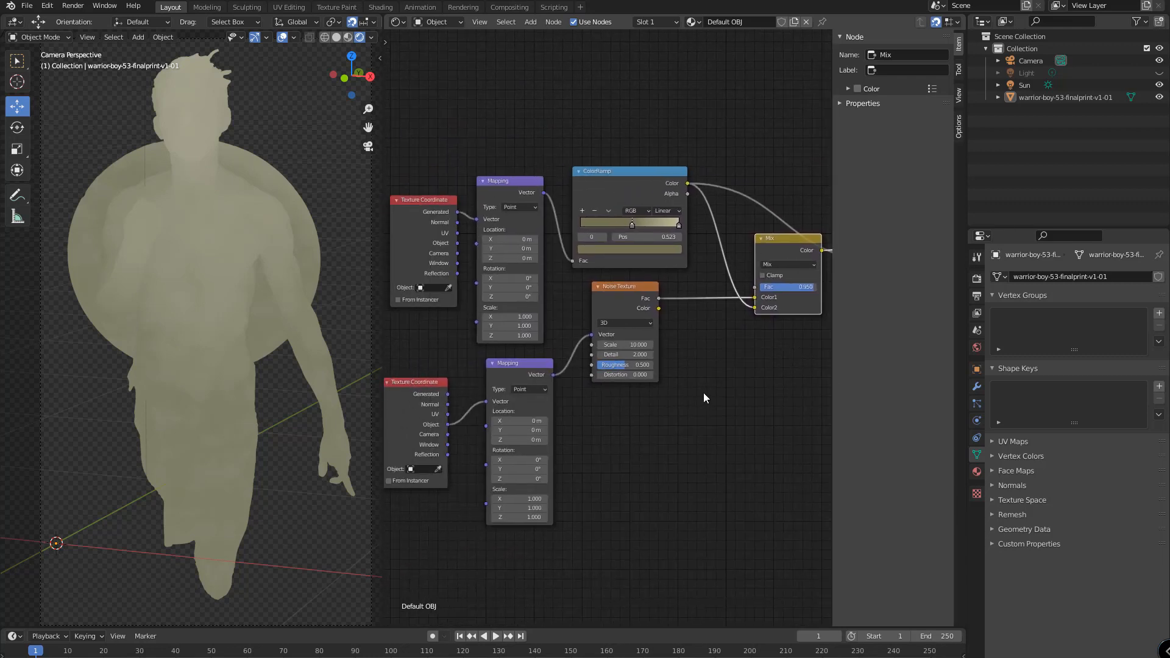
scroll(713, 393, "down", 2)
middle_click_drag(731, 395, 808, 357)
left_click_drag(516, 340, 467, 332)
left_click_drag(608, 321, 551, 320)
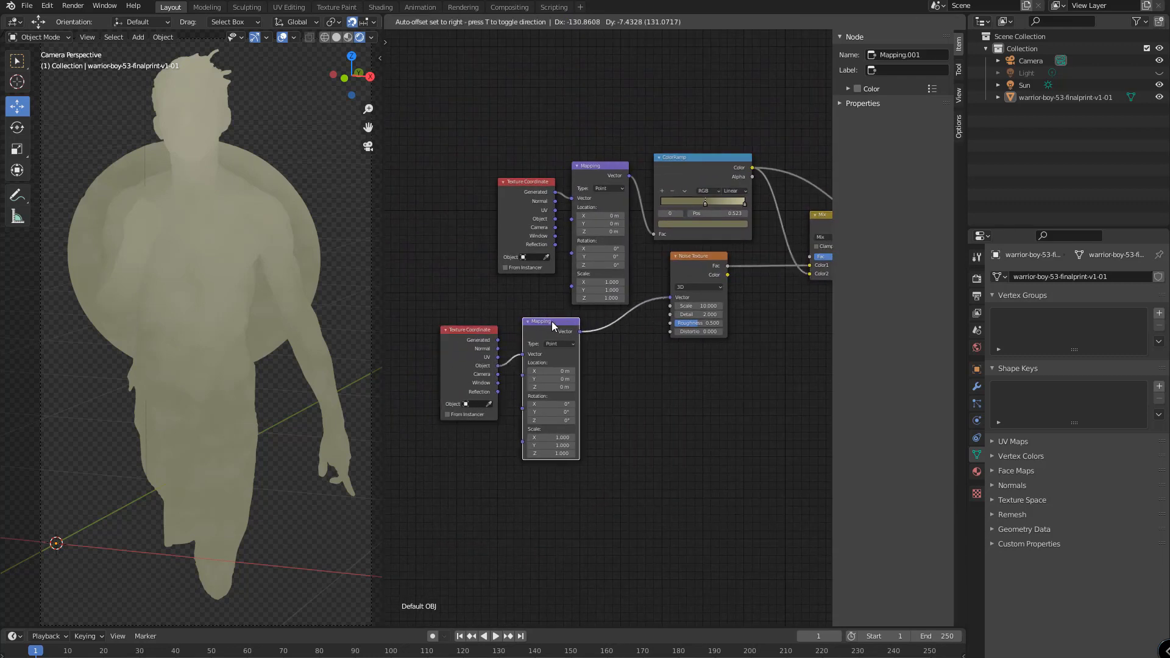
left_click_drag(692, 259, 722, 302)
Move the Material Output beside the Principled BSDF and connect the BSDF output to its Surface input.
middle_click_drag(737, 354, 492, 441)
middle_click_drag(715, 231, 622, 234)
left_click_drag(727, 211, 767, 259)
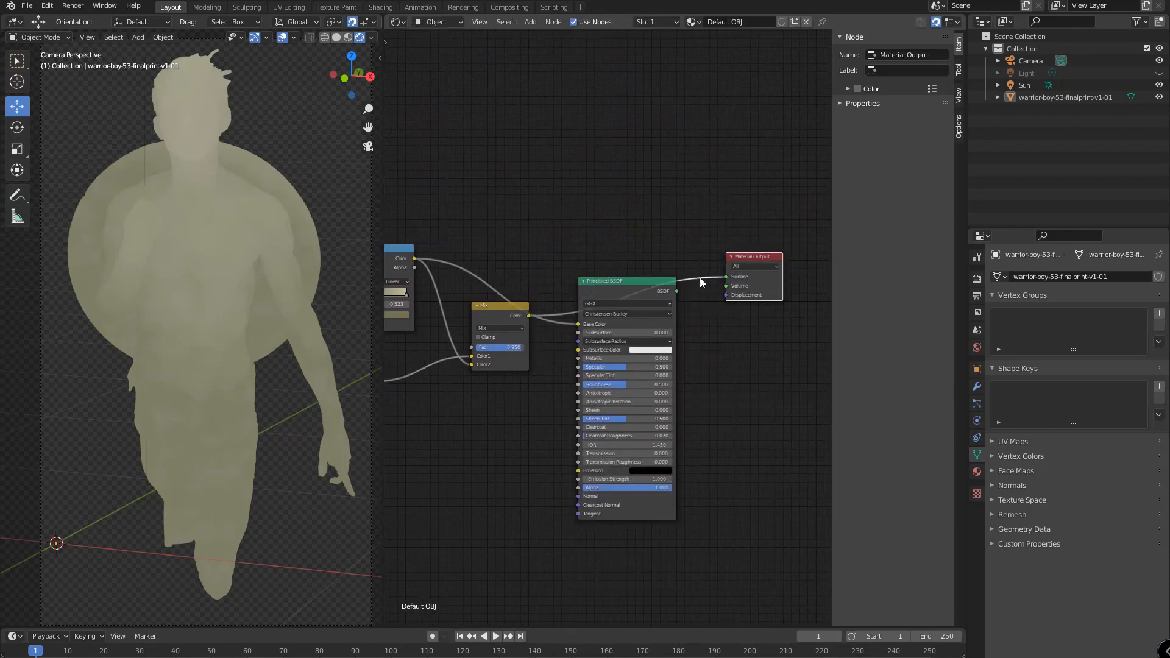
left_click_drag(676, 292, 726, 278)
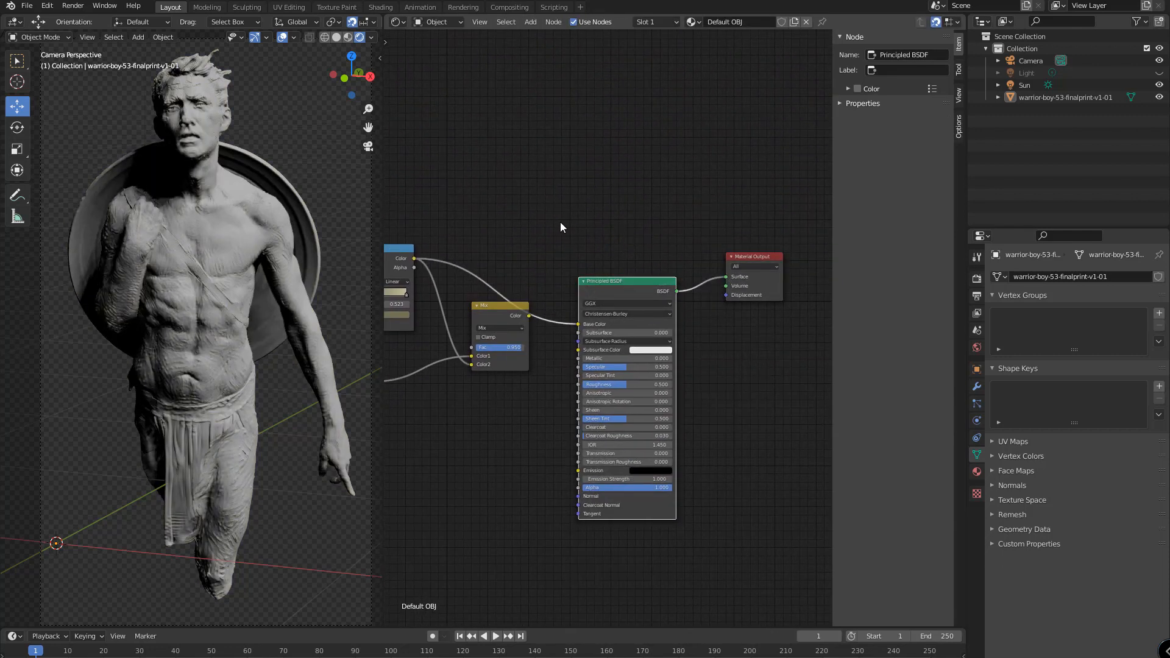
Link the Mix node's Color output to the Principled BSDF's Base Color and reposition the Mix node between its neighbours.
middle_click_drag(481, 199, 548, 195)
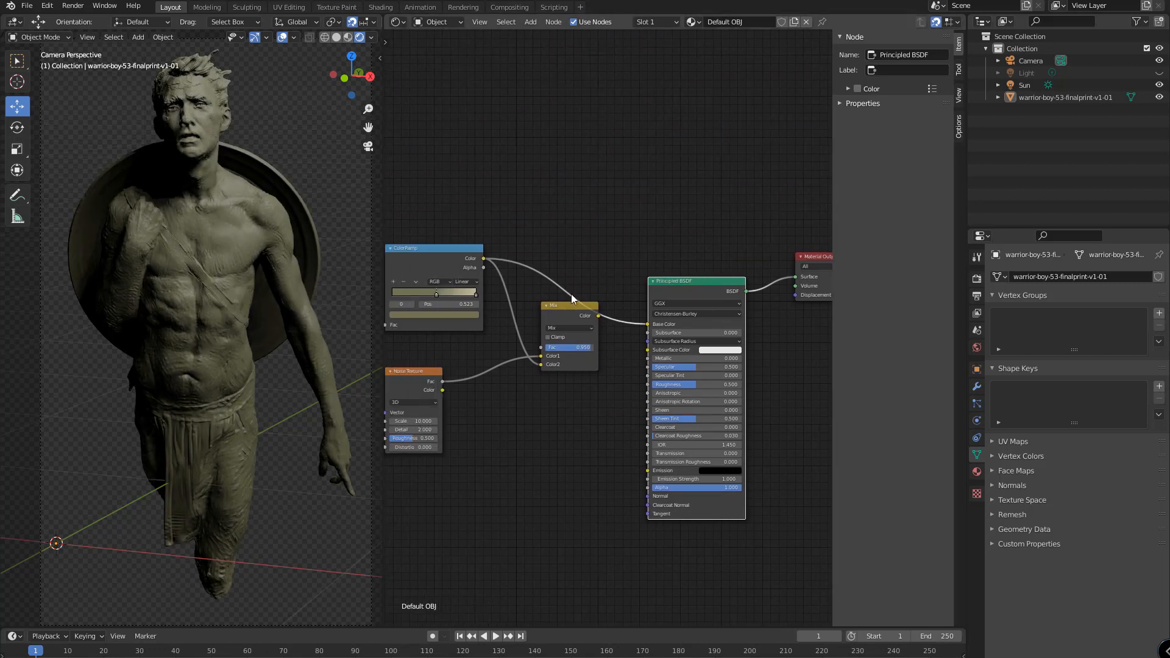
left_click_drag(563, 309, 547, 326)
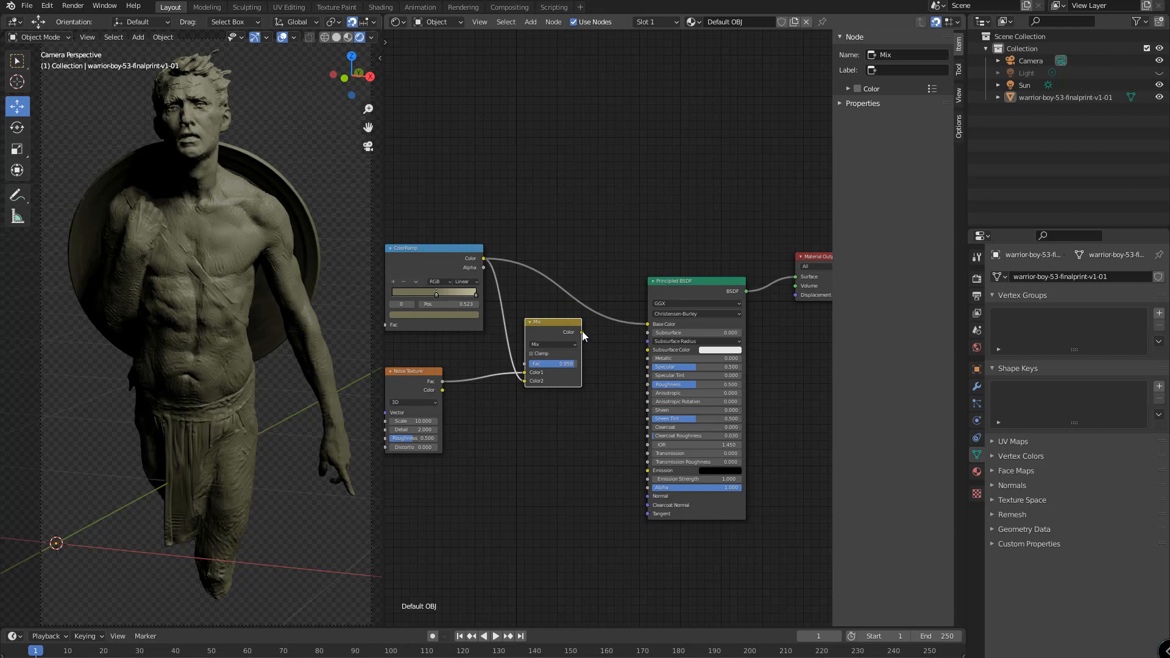
left_click_drag(645, 330, 648, 326)
left_click_drag(559, 323, 584, 291)
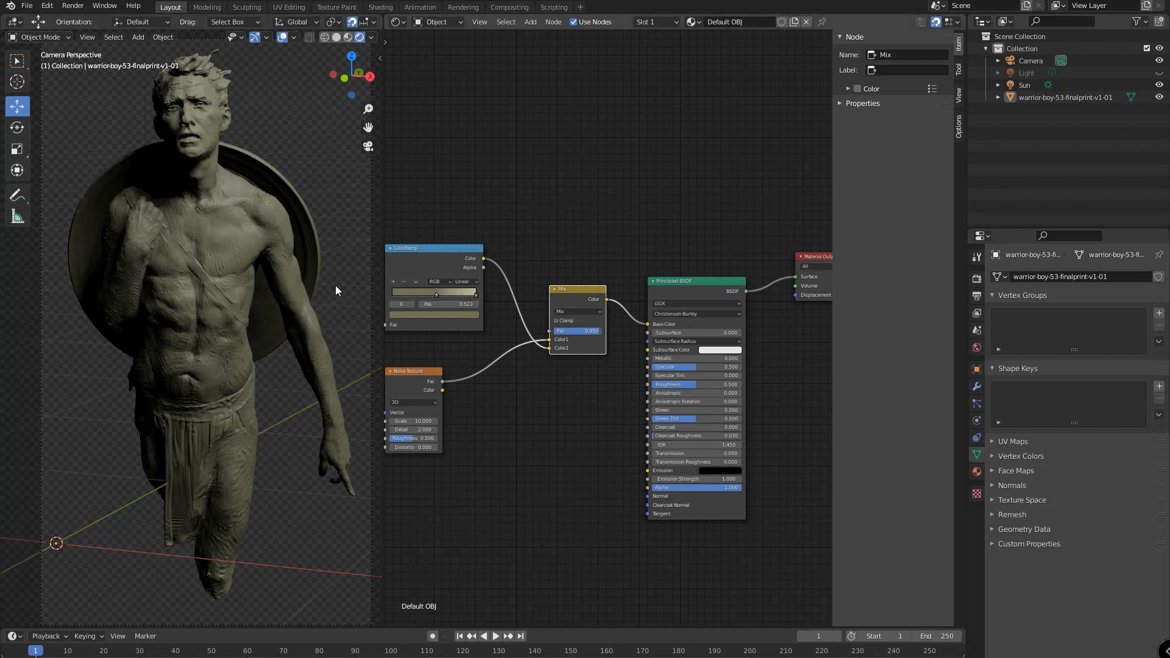
Examine the mixed colour on the sculpture's torso up close and across the whole figure.
middle_click_drag(290, 270, 171, 168)
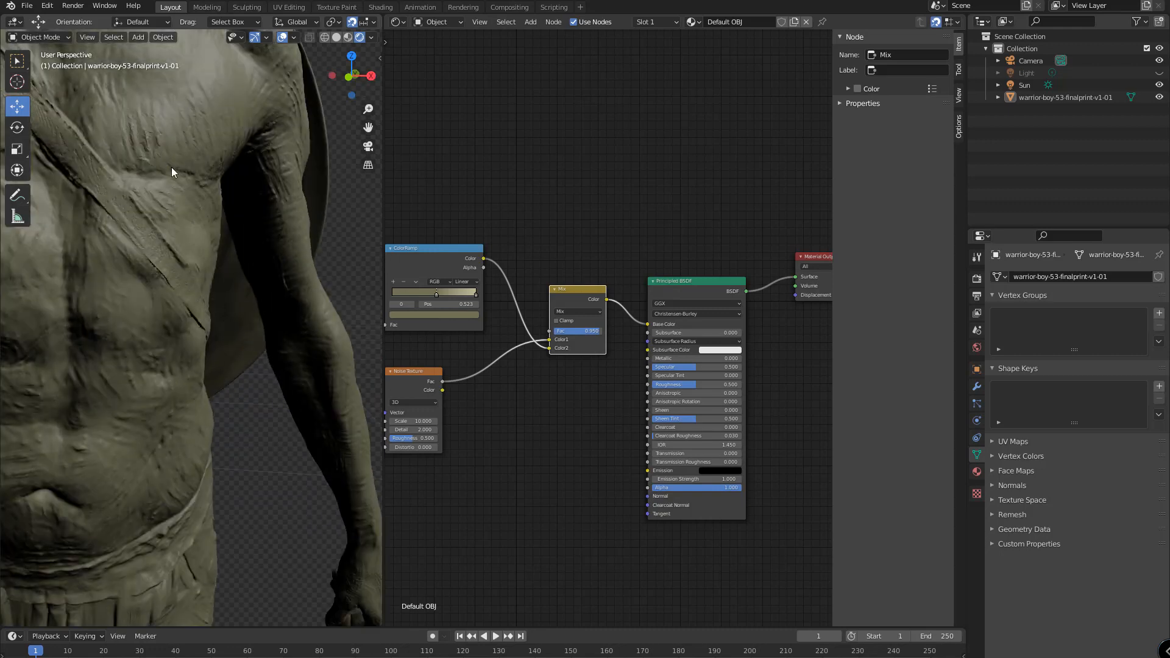
middle_click_drag(306, 391, 327, 393)
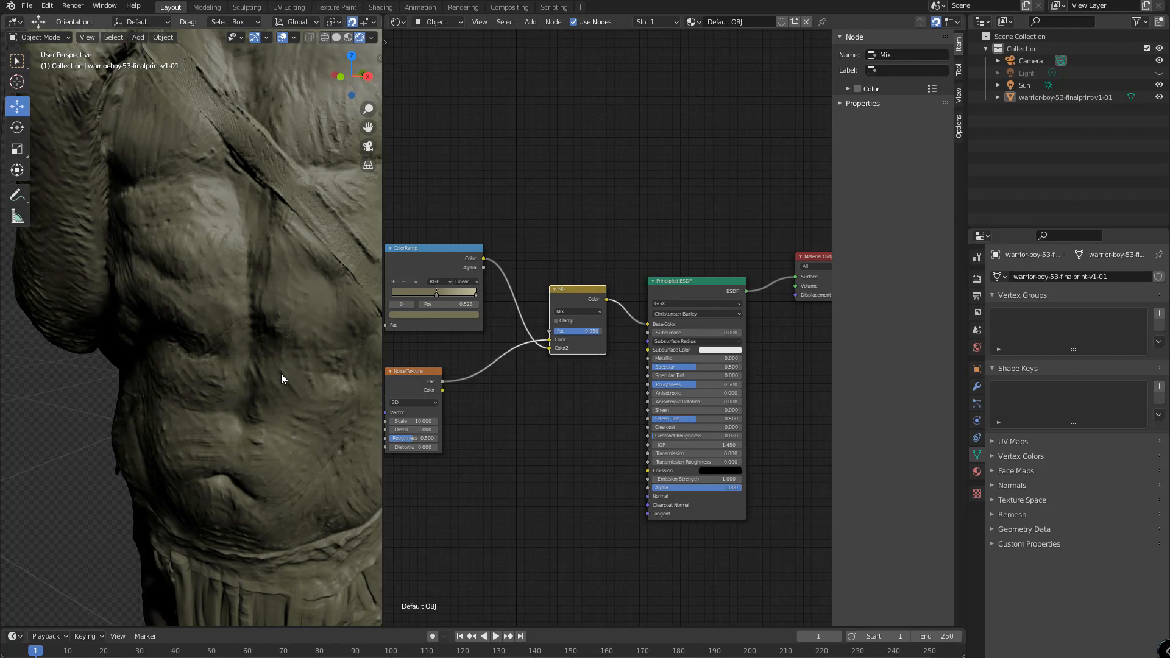
scroll(285, 383, "down", 6)
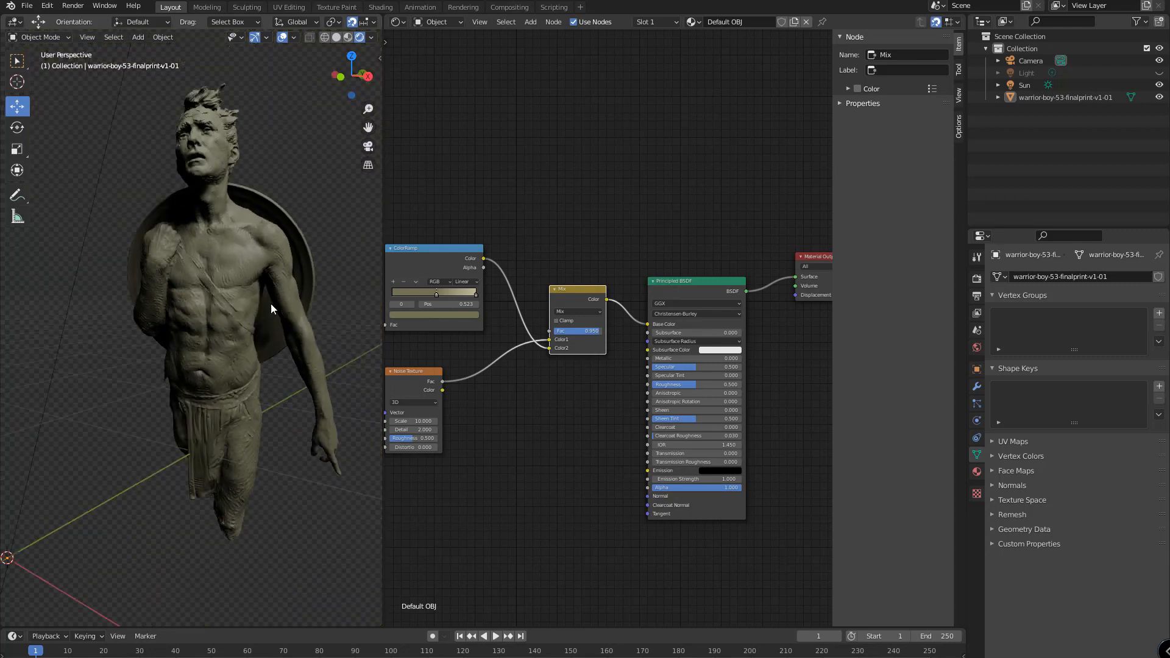
middle_click_drag(271, 303, 251, 371, "shift")
scroll(268, 348, "up", 2)
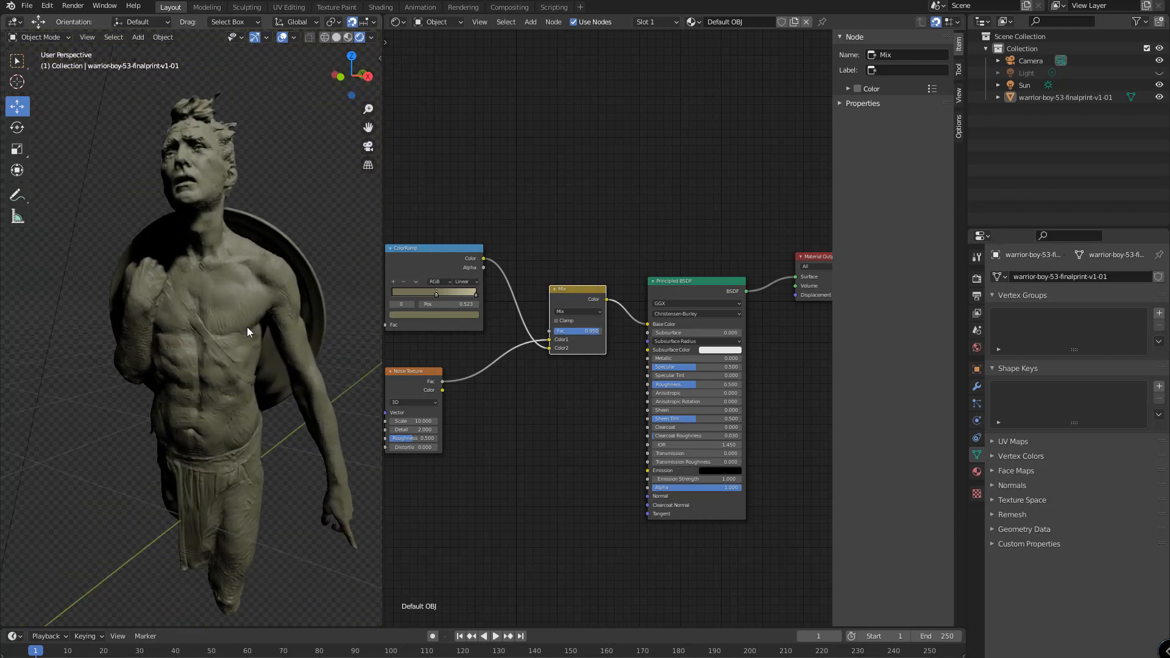
middle_click_drag(248, 331, 243, 259)
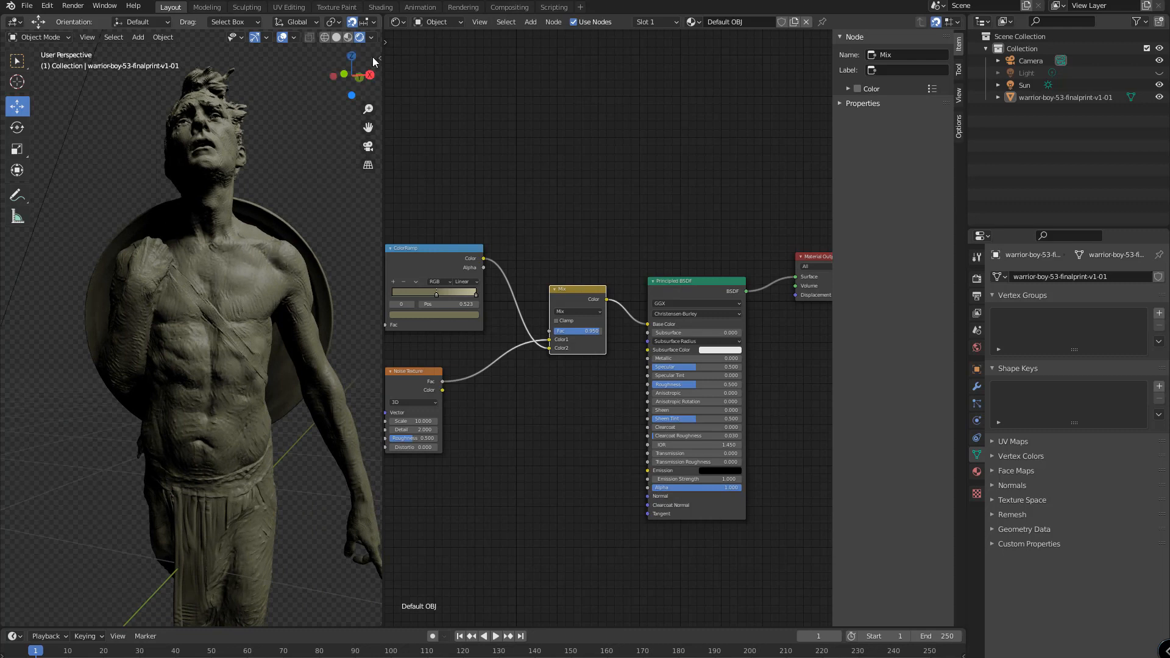
Set the 3D viewport's focal length to 120 mm and hide its sidebar again.
left_click(385, 41)
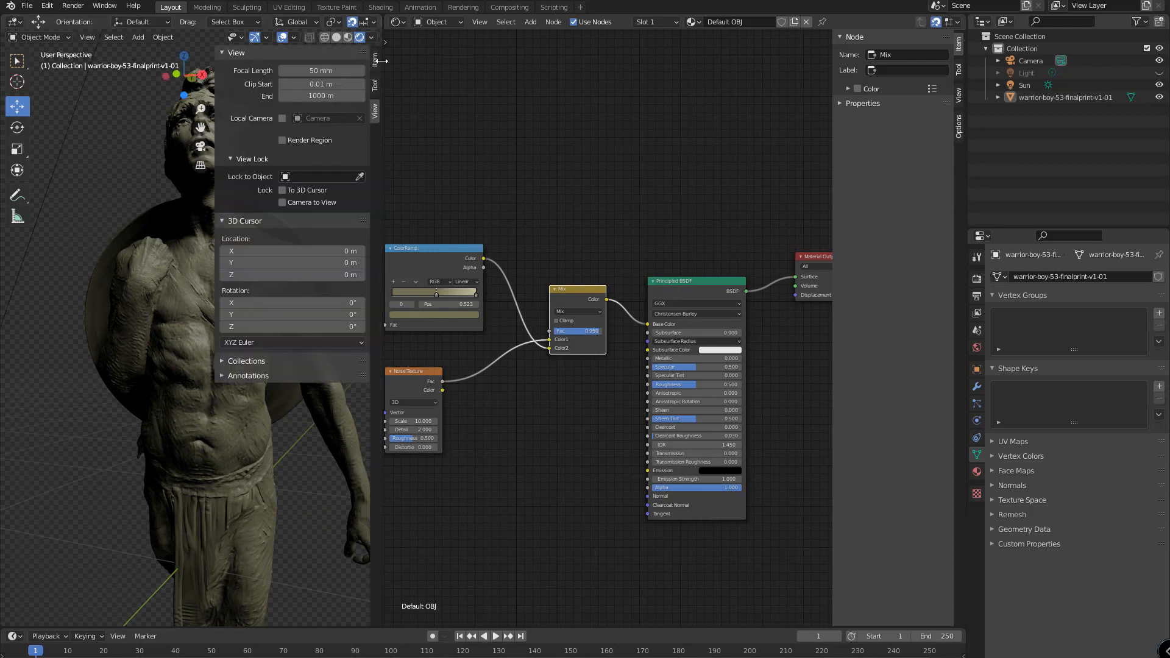
left_click(301, 67)
type("1")
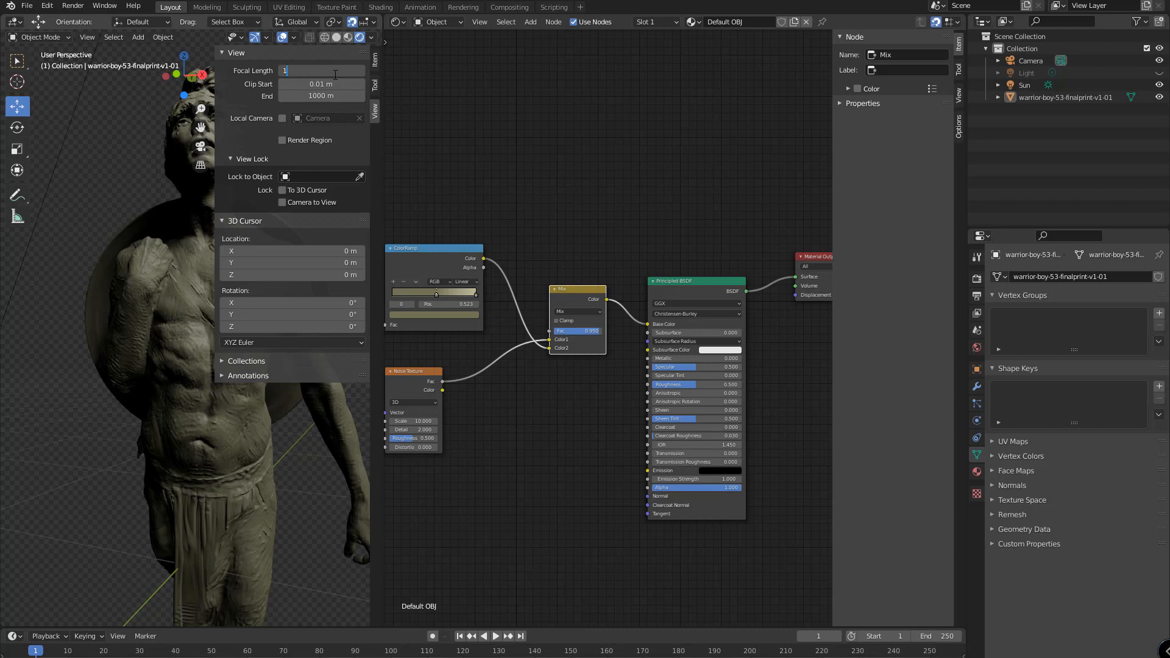
type("20")
key("Return")
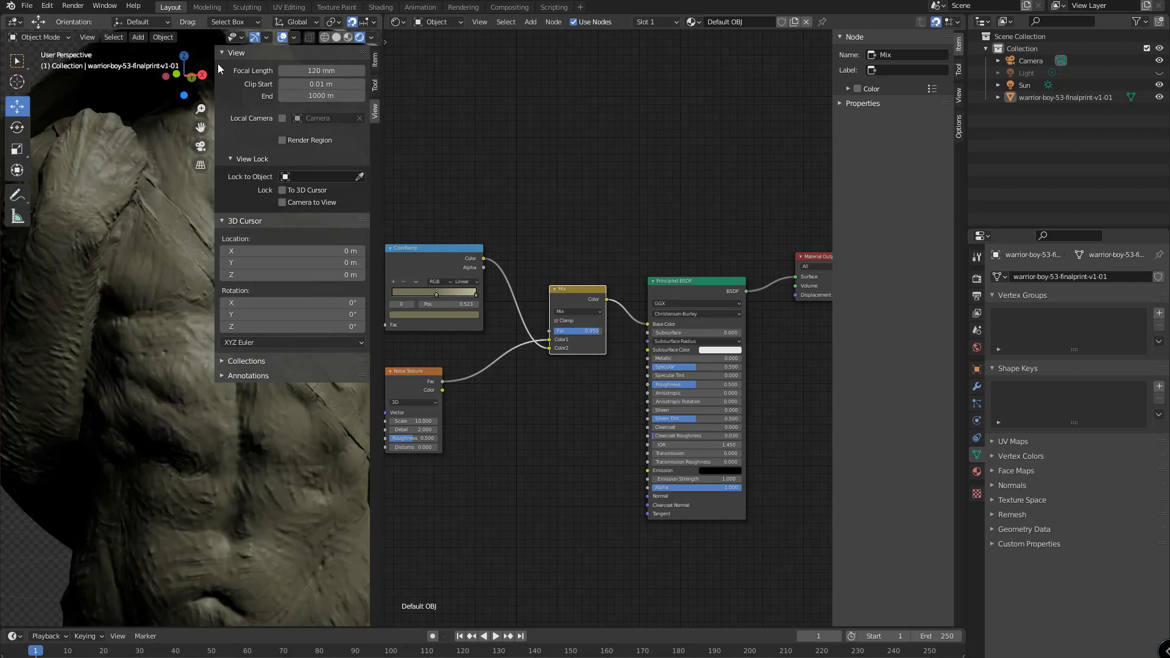
left_click_drag(215, 64, 366, 85)
Select the warrior sculpture and inspect its surface shading from the full figure to the neck, shoulder and chest.
scroll(265, 253, "down", 5)
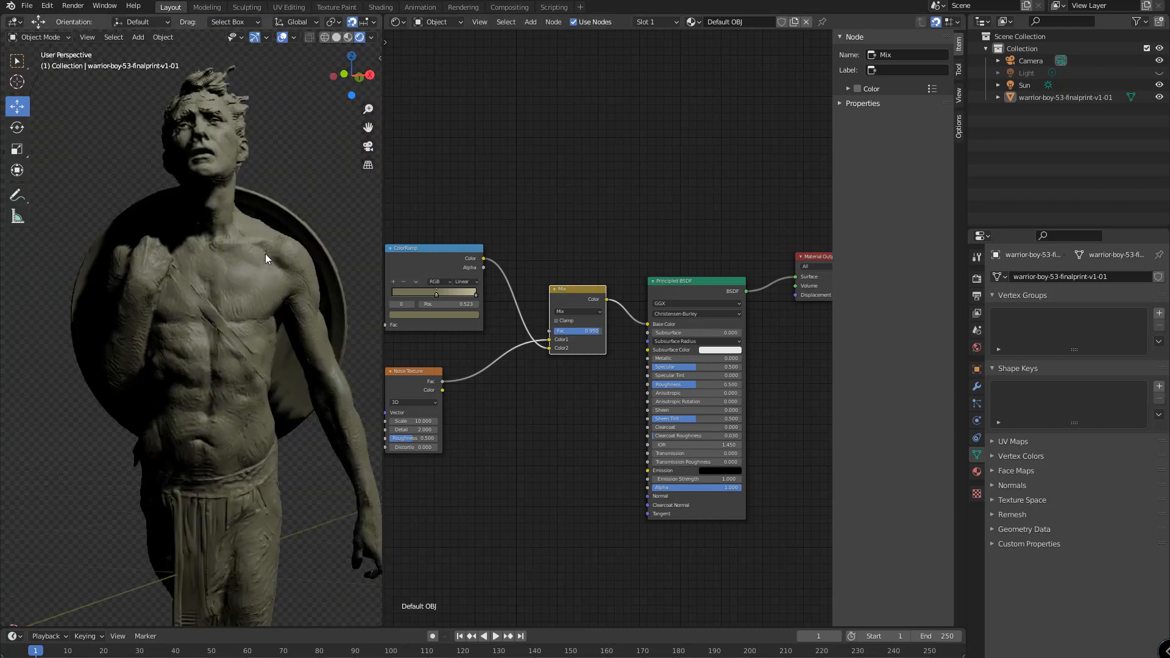
scroll(262, 254, "up", 1)
middle_click_drag(255, 242, 192, 293)
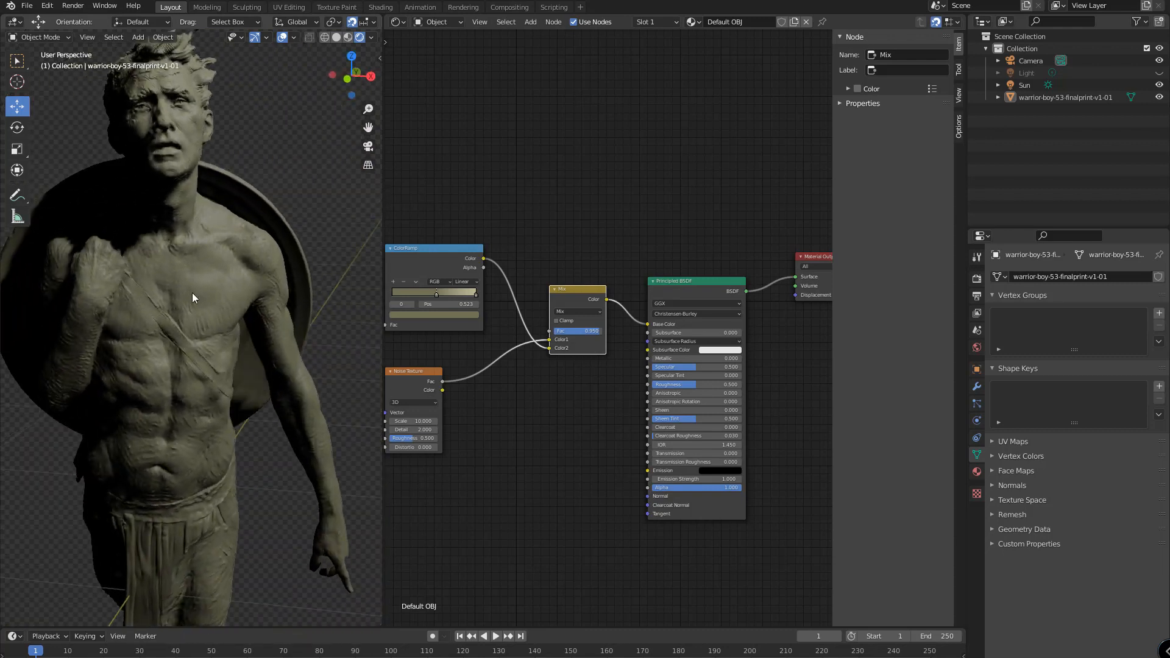
left_click(192, 292)
scroll(222, 324, "down", 4)
scroll(186, 280, "up", 6)
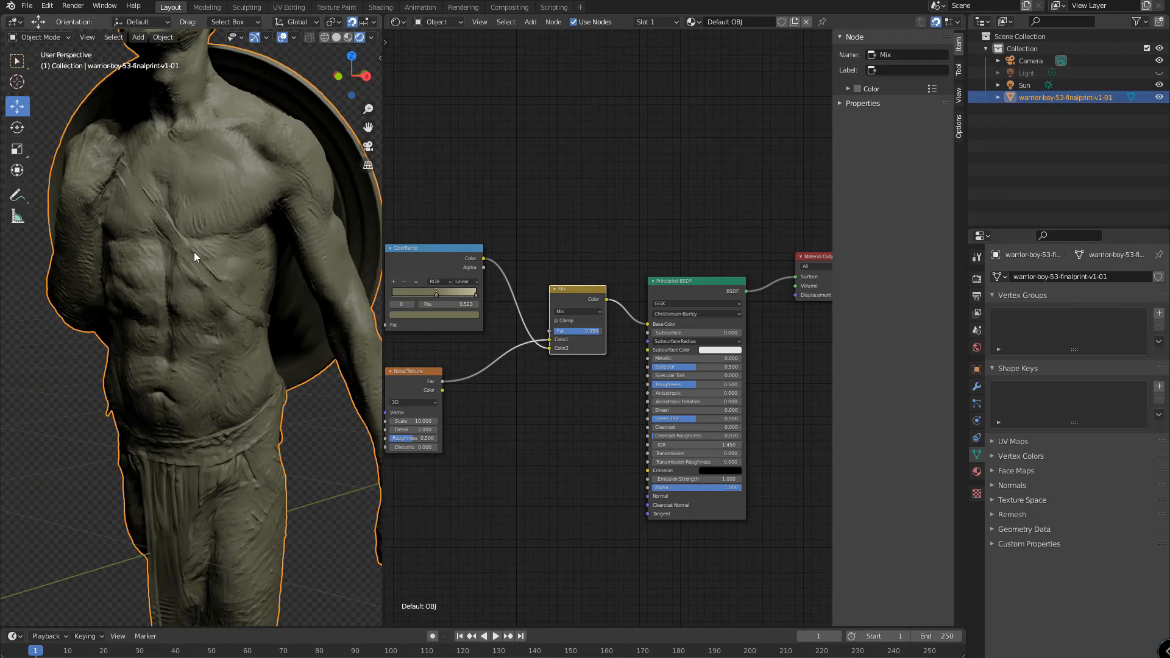
middle_click_drag(194, 251, 129, 158)
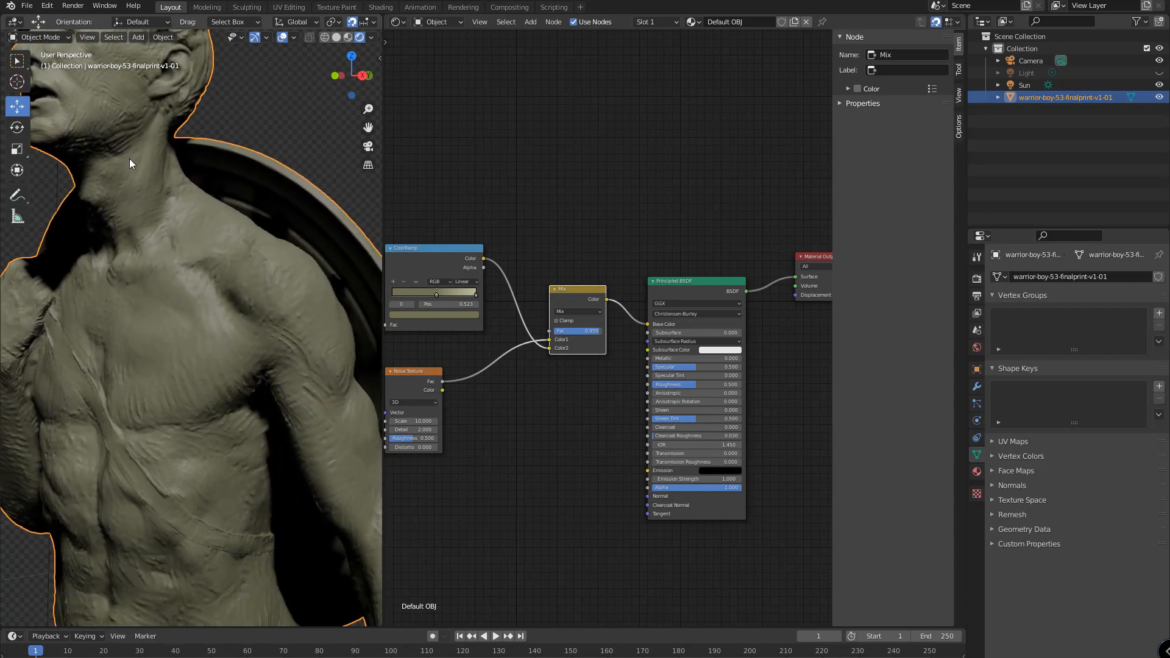
scroll(155, 236, "up", 5)
middle_click_drag(198, 266, 213, 312, "shift")
scroll(211, 313, "down", 3)
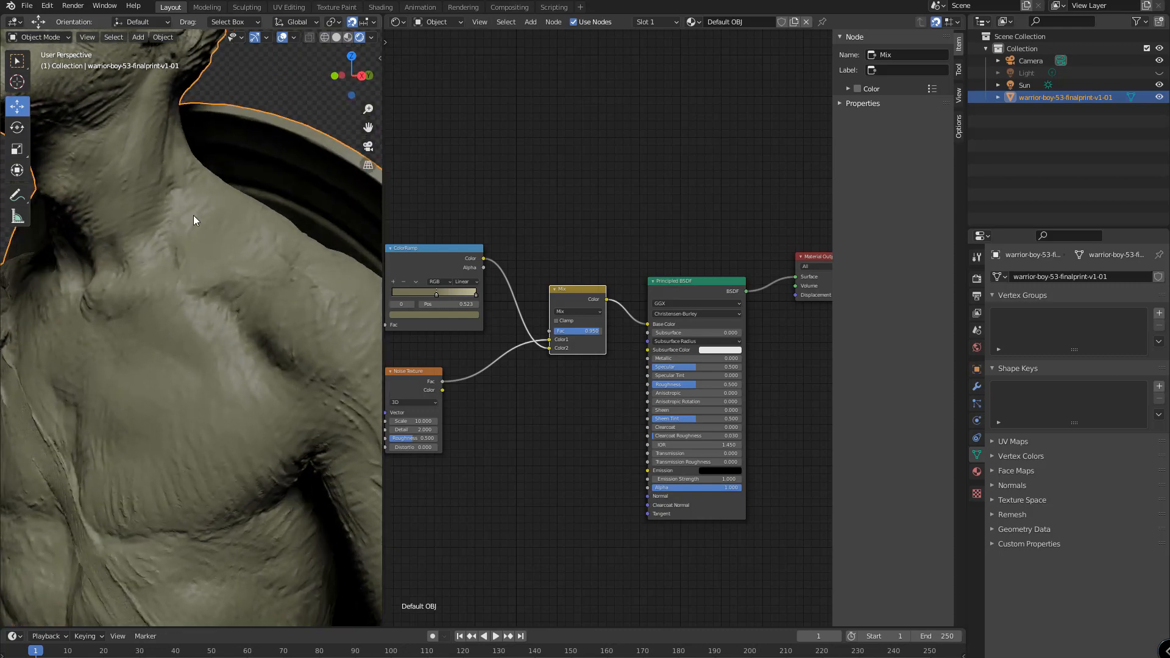
middle_click_drag(194, 220, 210, 299)
scroll(604, 335, "down", 2)
Add a Value node below the Mix node.
middle_click_drag(572, 408, 618, 368)
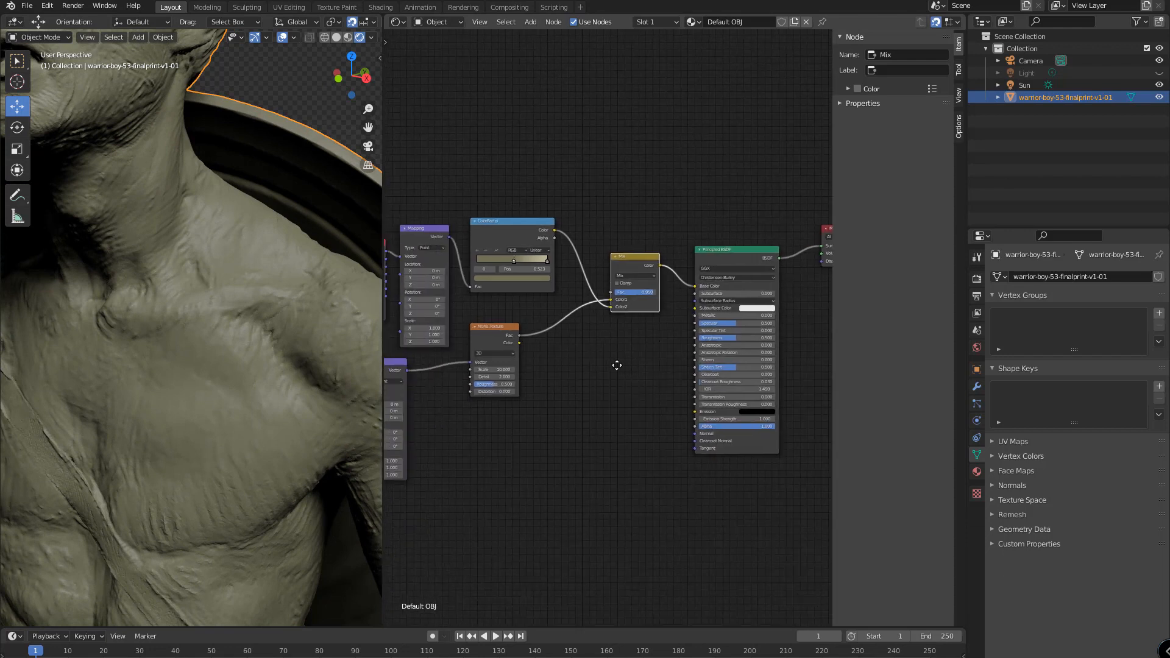
left_click(616, 365)
key("shift+a")
key("s")
type("va")
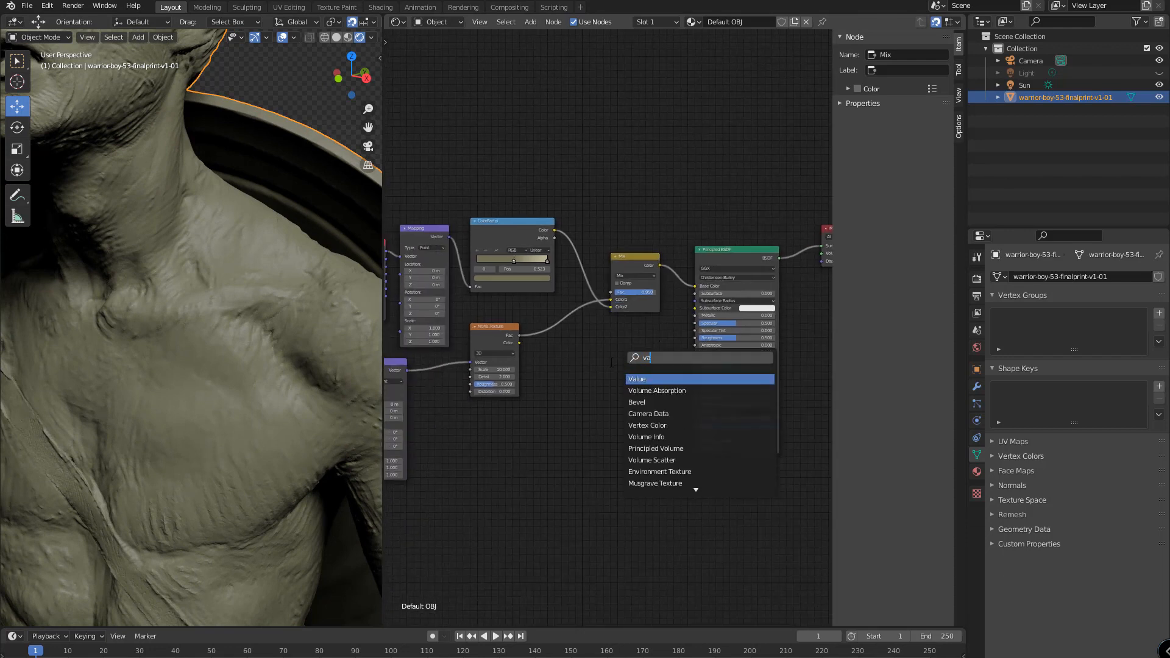
key("Return")
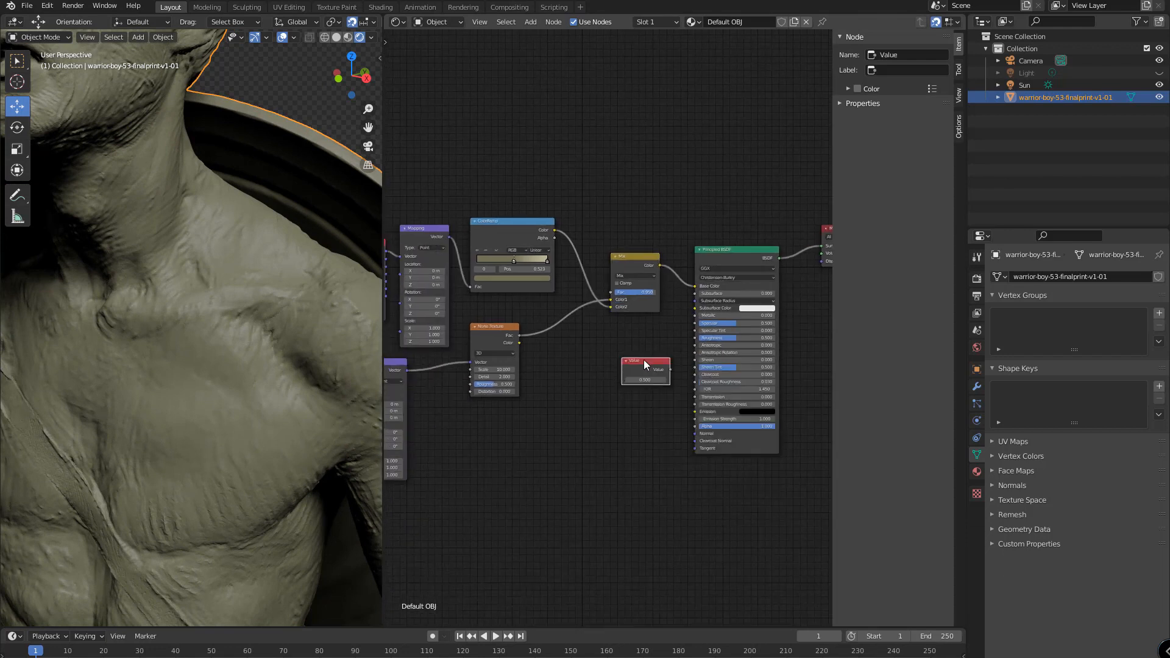
left_click(627, 379)
Connect the Value node to the Principled BSDF's Roughness input and move it farther away from the shader.
scroll(627, 379, "up", 3)
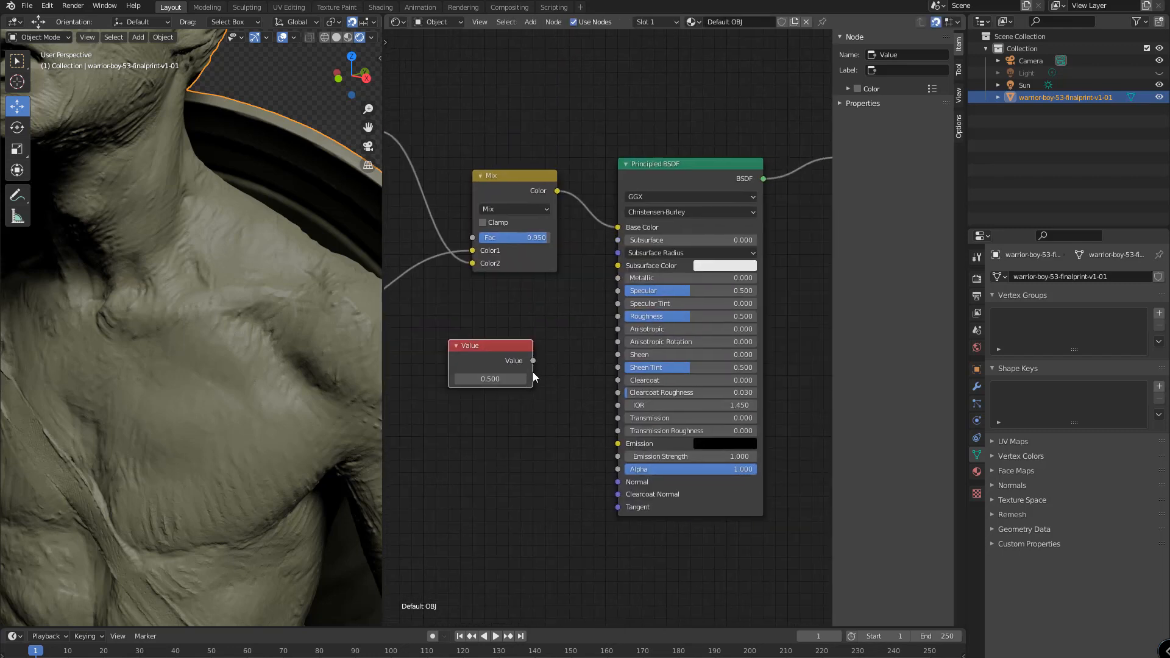
left_click_drag(533, 360, 619, 317)
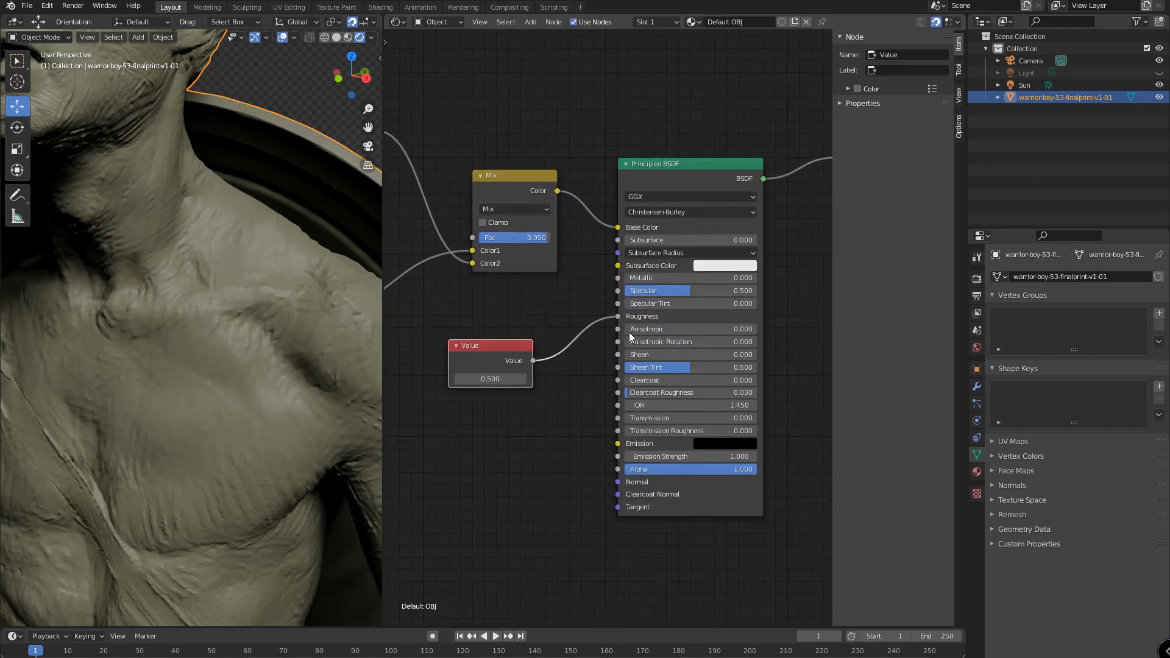
scroll(493, 295, "down", 3)
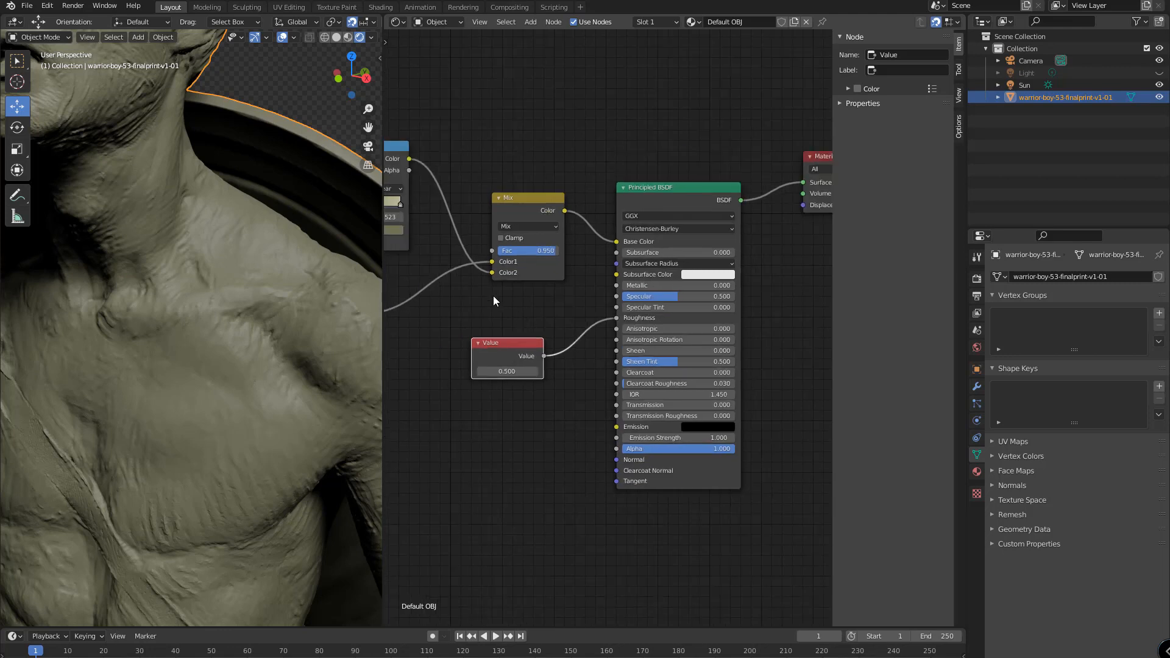
middle_click_drag(500, 301, 549, 311)
scroll(563, 316, "down", 2)
scroll(563, 317, "up", 2)
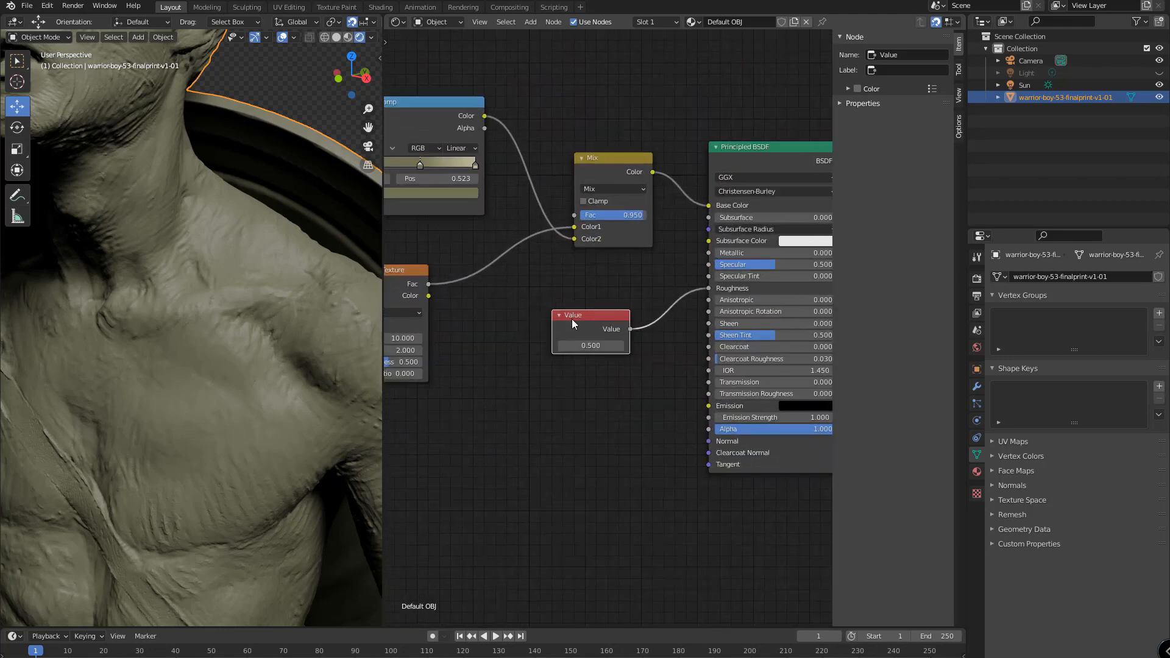
left_click_drag(584, 320, 539, 343)
middle_click_drag(632, 379, 654, 382)
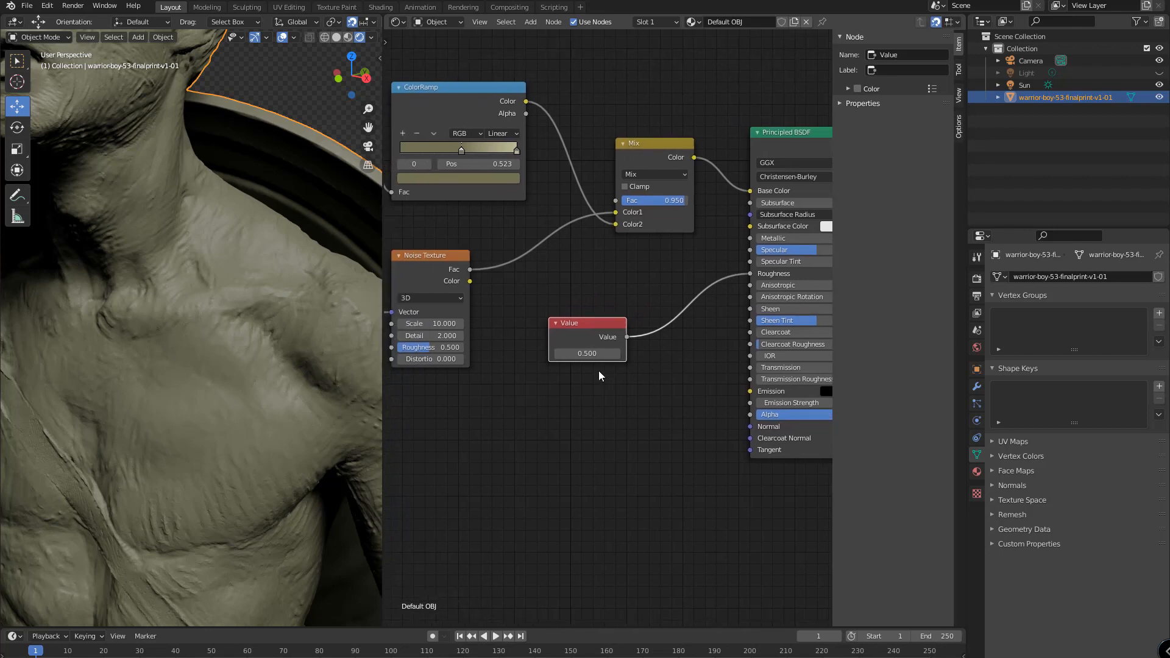
Test roughness values of 0.1 and 1 in the Value node to compare the sculpture's surface shading.
left_click(587, 354)
type("0.1")
key("Return")
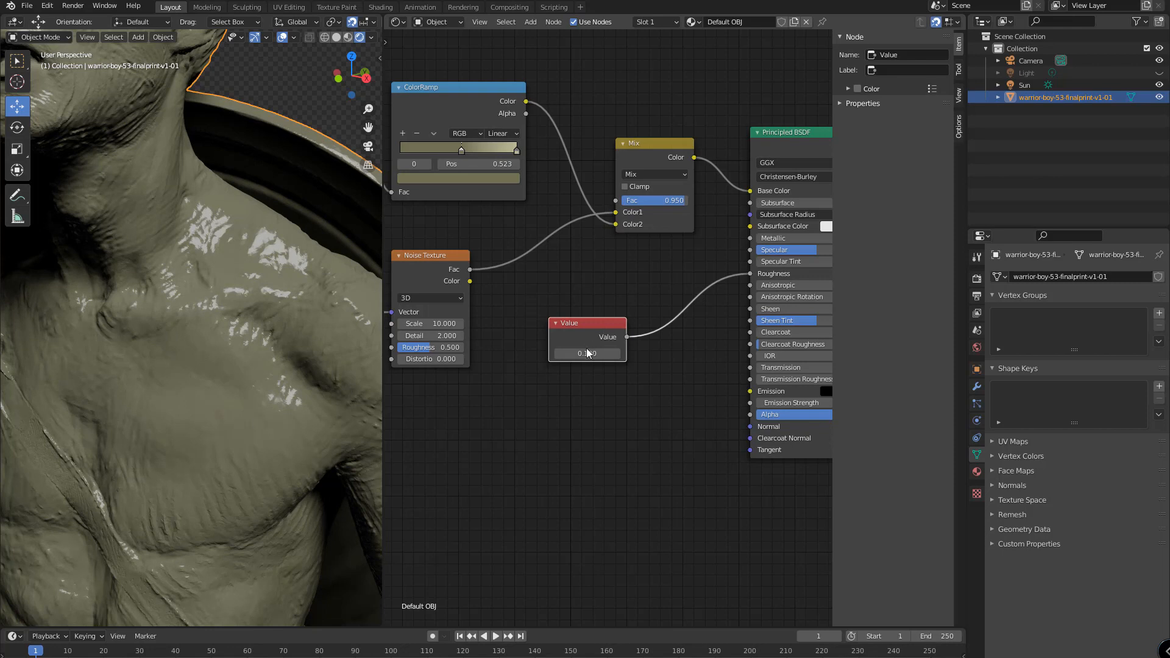
left_click(587, 354)
key("Return")
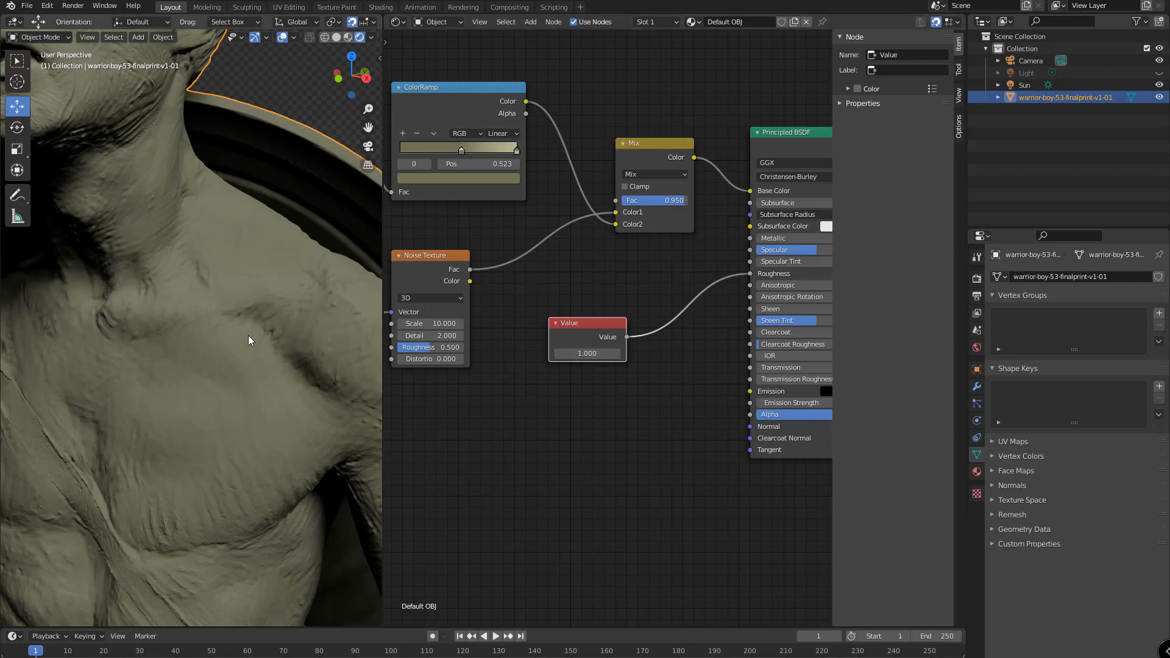
scroll(279, 335, "down", 6)
middle_click_drag(262, 332, 256, 327)
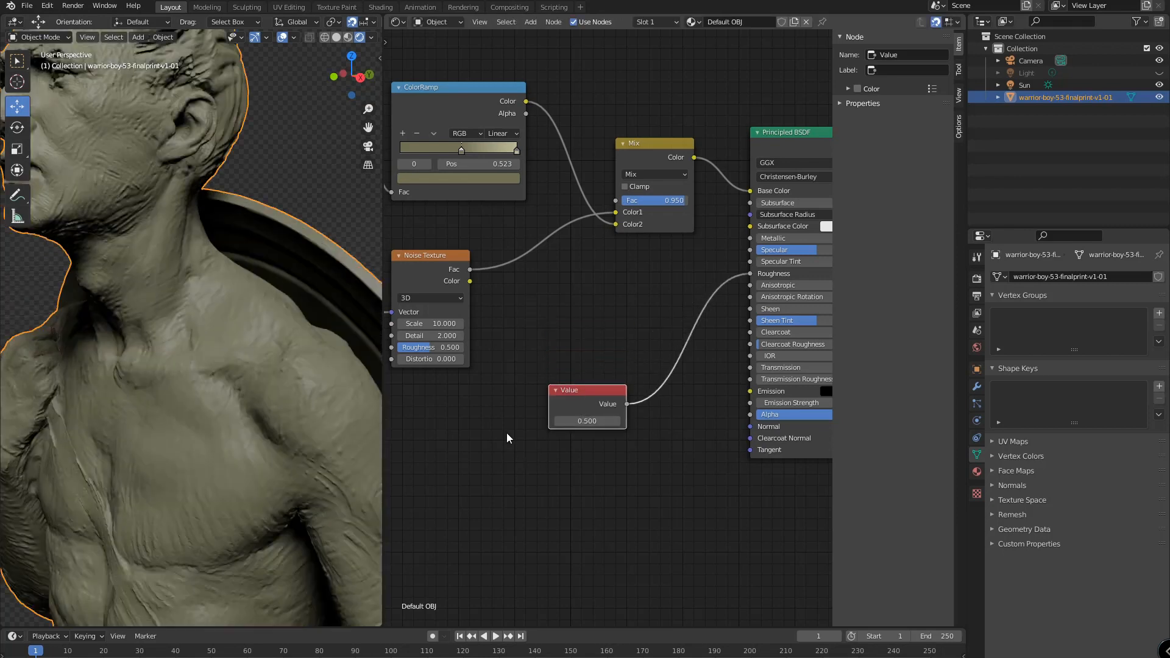
Add a second Noise Texture node below the existing Noise Texture and beside the Value node.
middle_click_drag(480, 455, 548, 374)
key("shift+a")
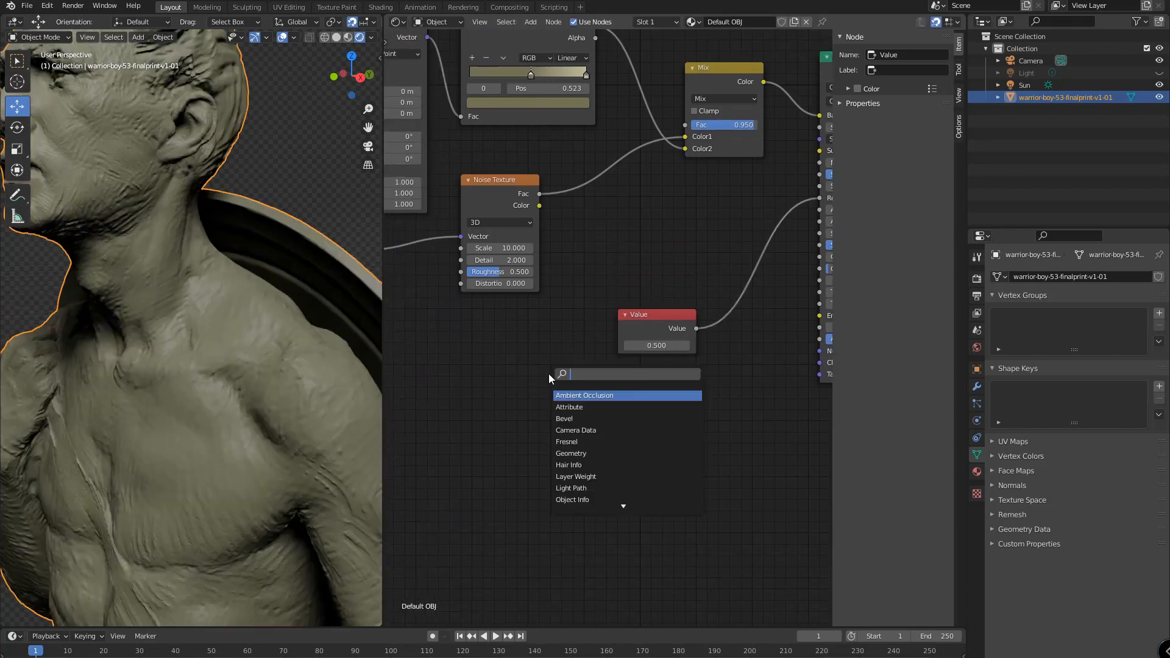
type("noise")
key("Return")
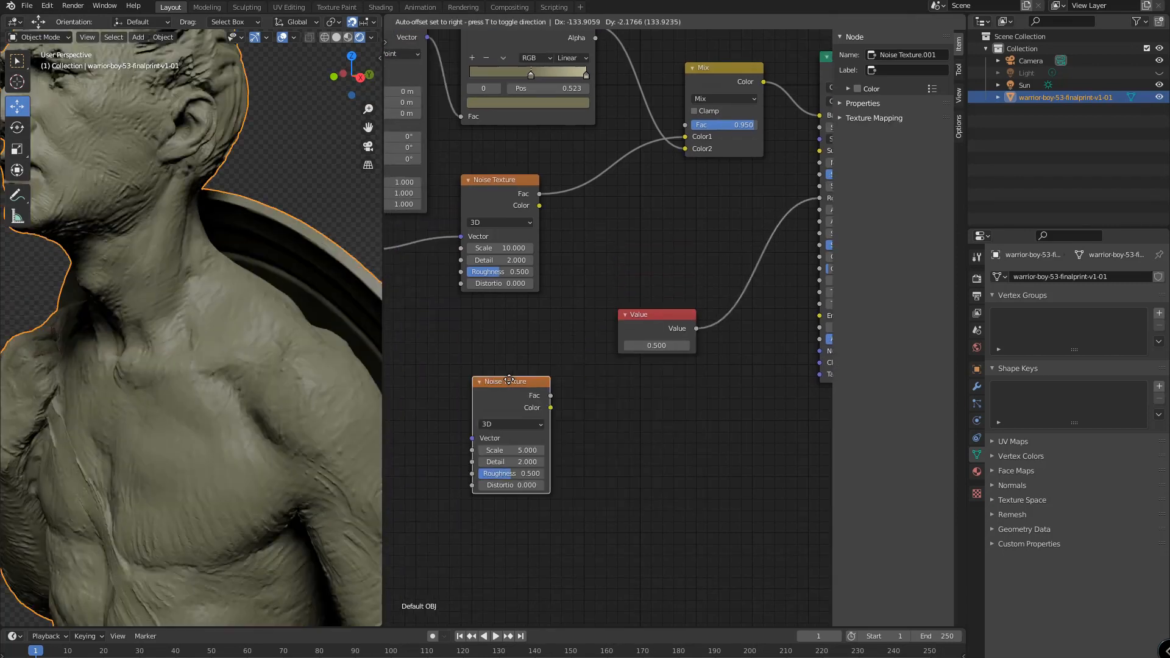
left_click(487, 368)
Insert a Mix node in Add mode between the Value node and the Principled BSDF's Roughness input.
left_click_drag(654, 316, 576, 317)
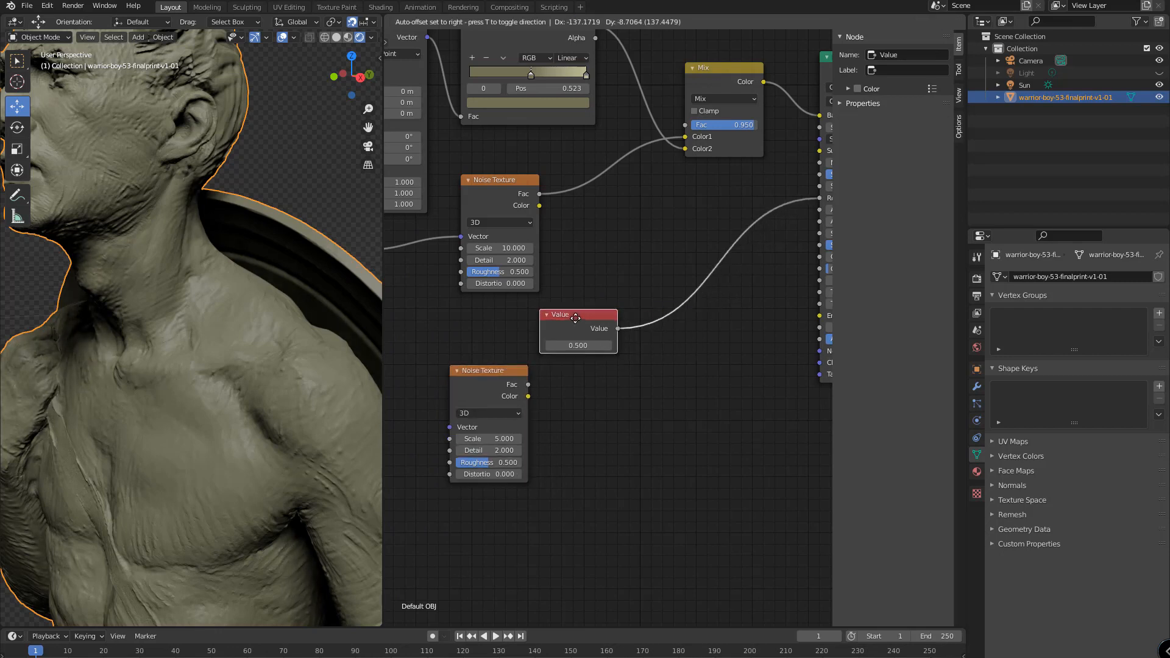
key("shift+a")
type("mix")
key("Return")
left_click(691, 407)
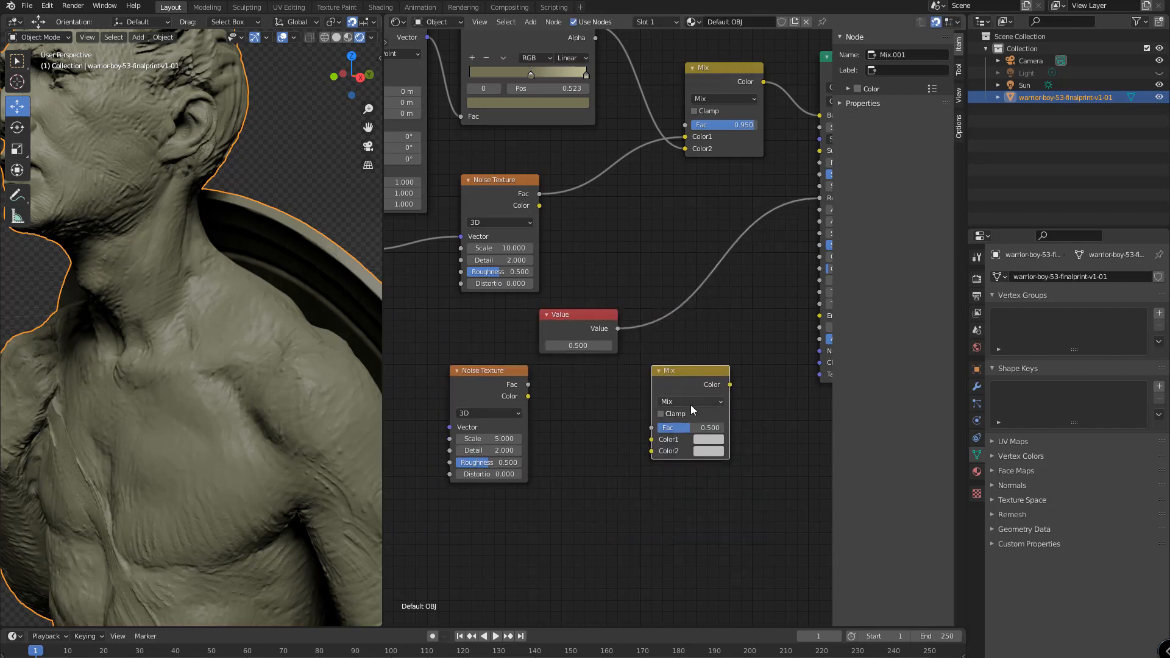
left_click(691, 402)
left_click(694, 490)
left_click_drag(690, 369, 665, 361)
Move the Material Output node below the shader's level and connect the new Noise Texture's Fac output to its Surface input.
middle_click_drag(712, 270, 629, 360)
scroll(629, 323, "down", 5)
middle_click_drag(630, 316, 516, 341)
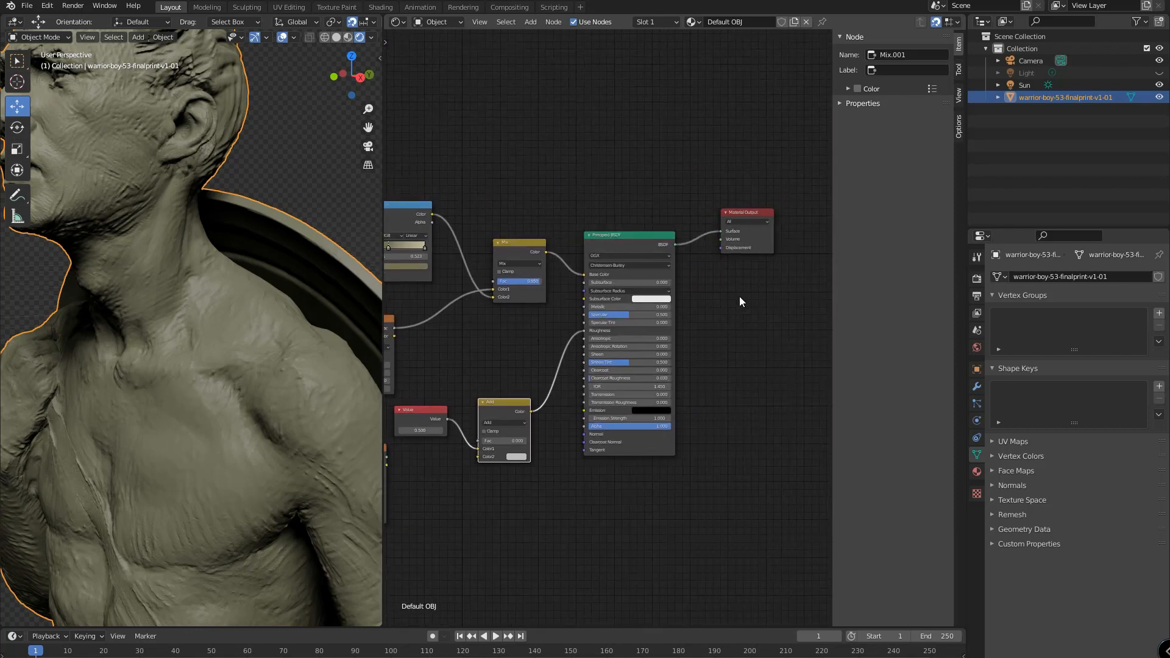
left_click_drag(746, 216, 748, 464)
middle_click_drag(595, 511, 592, 392)
left_click_drag(419, 336, 737, 368)
Connect the first Noise Texture's Mapping node to the Vector input of the new Noise Texture as well.
scroll(624, 408, "up", 6)
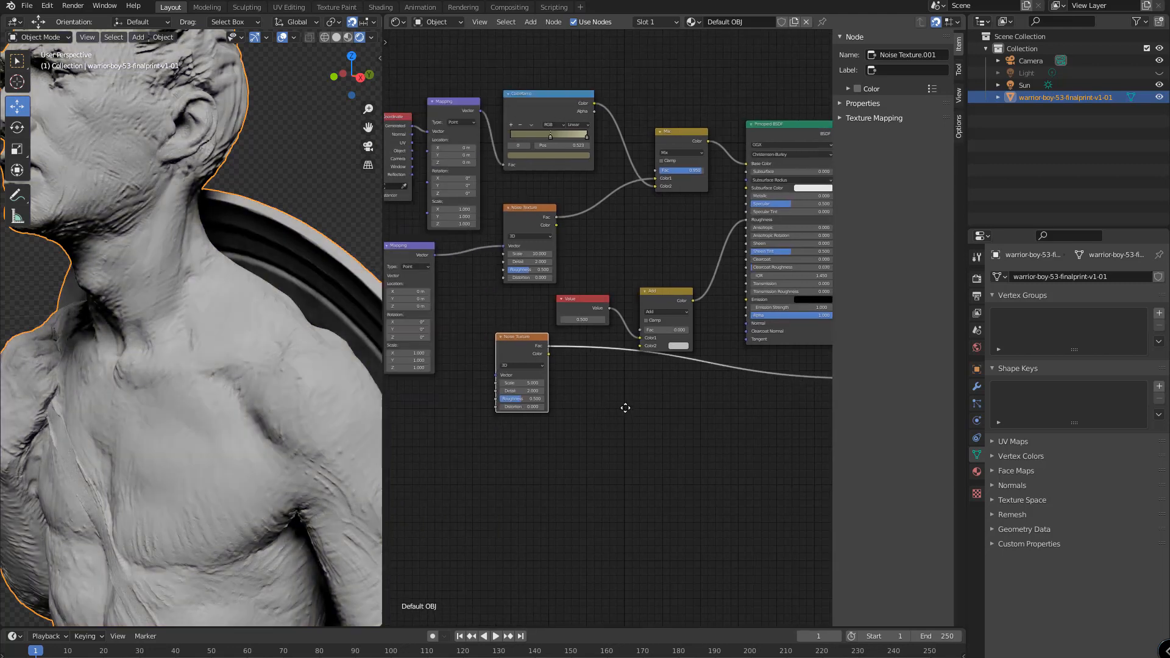
middle_click_drag(670, 400, 742, 436)
scroll(749, 414, "down", 4)
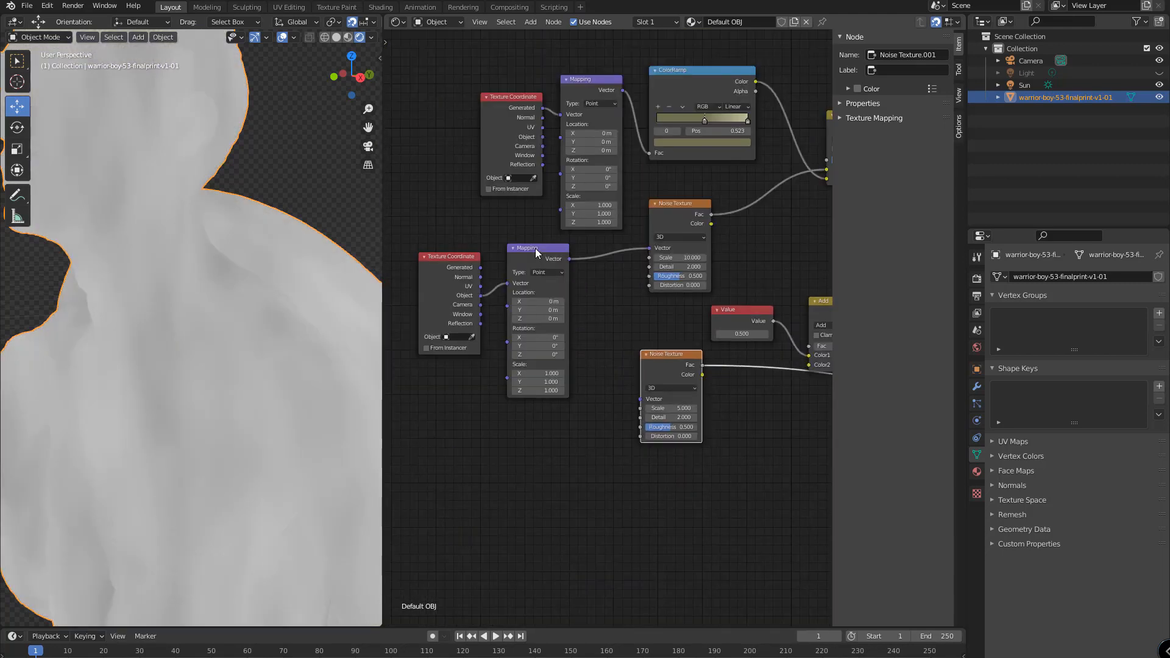
left_click_drag(535, 248, 648, 407)
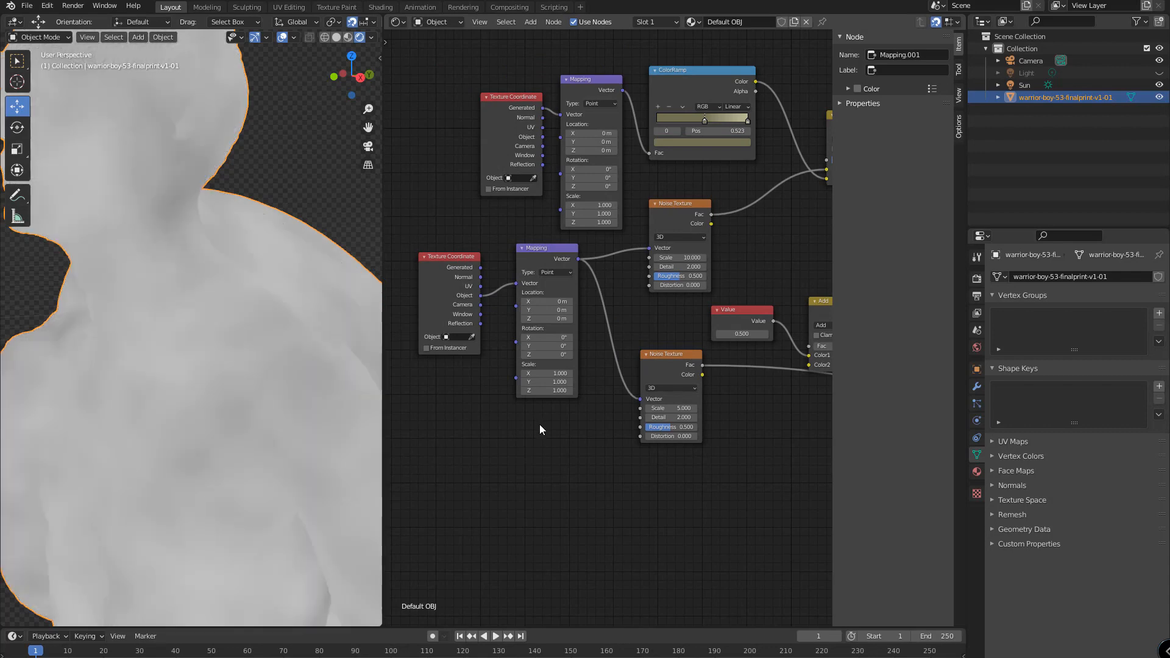
Try a Scale of 50 on the new Noise Texture and raise it to 500.
scroll(681, 409, "up", 5)
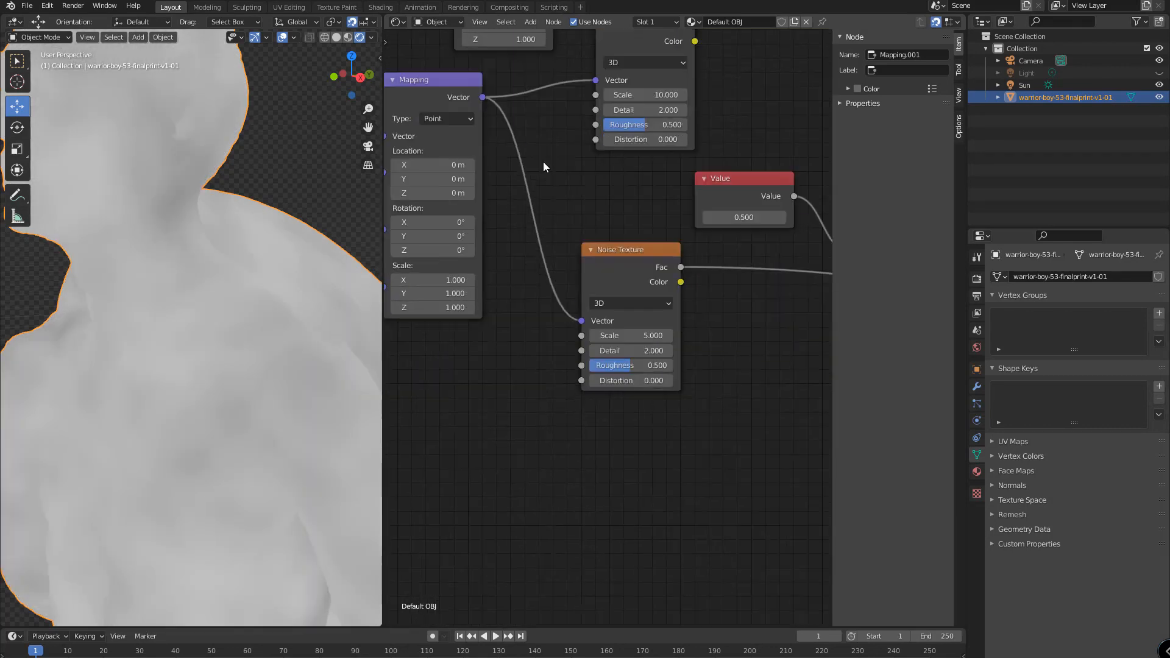
scroll(329, 404, "down", 3)
scroll(288, 335, "up", 3)
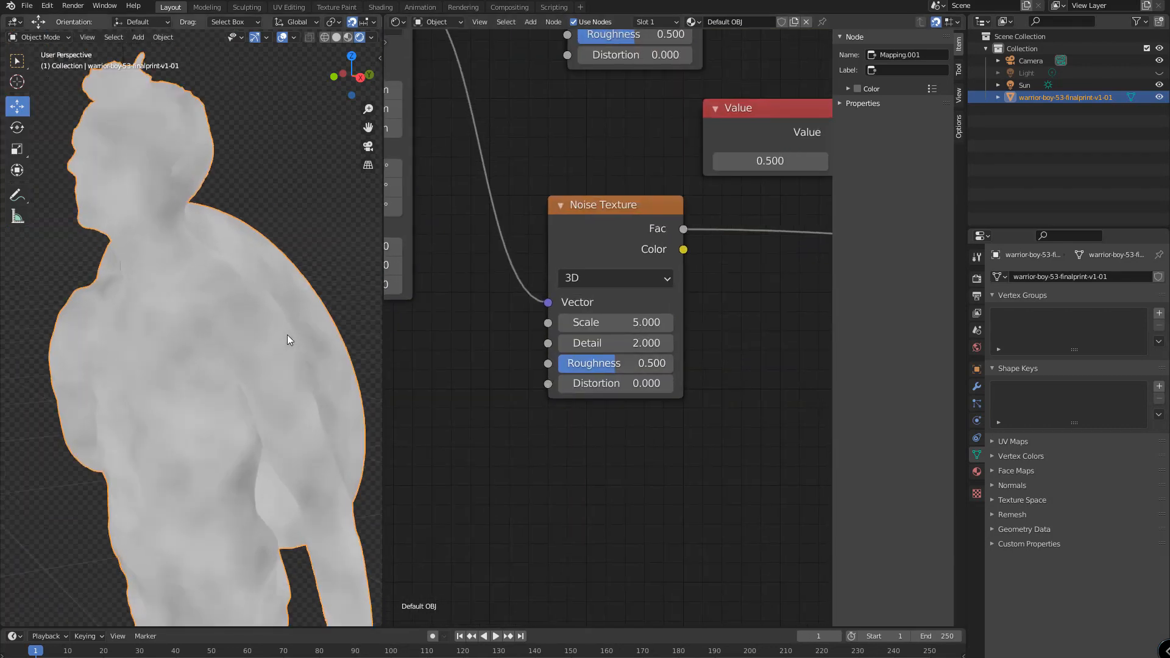
left_click(616, 323)
type("50")
key("Return")
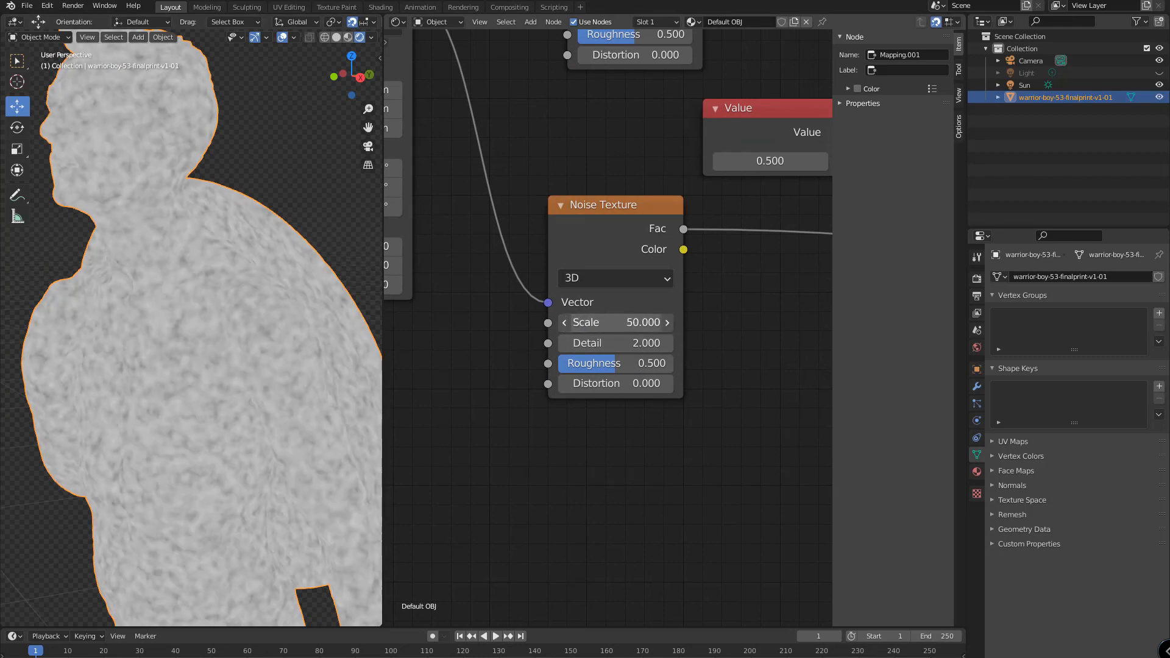
left_click(616, 322)
type("500")
key("Return")
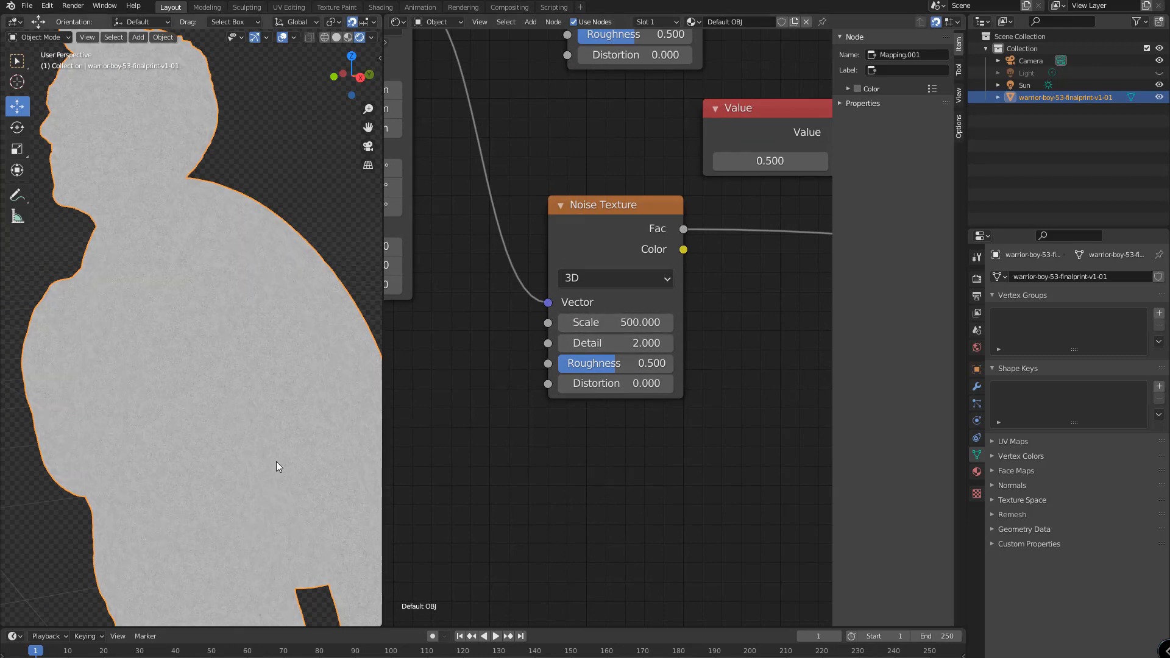
Examine the fine noise pattern on the sculpture's surface at several distances.
scroll(259, 404, "up", 5)
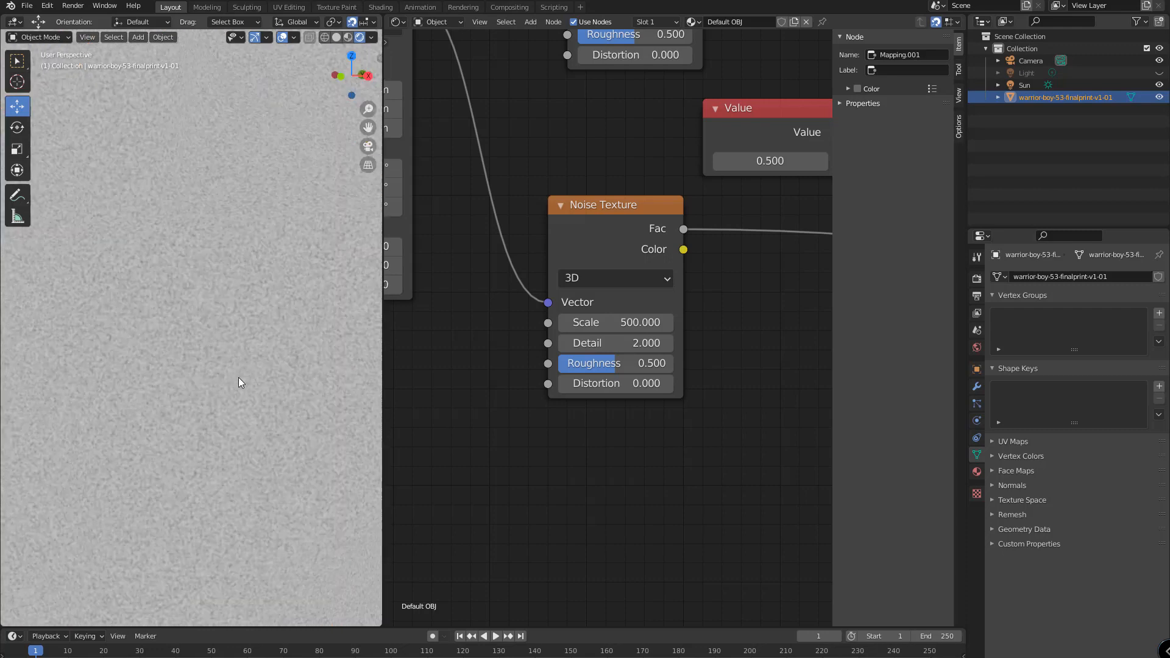
scroll(256, 374, "down", 2)
scroll(270, 374, "up", 2)
scroll(274, 374, "down", 3)
middle_click_drag(287, 370, 327, 381)
scroll(320, 389, "down", 2)
scroll(311, 366, "up", 3)
scroll(314, 357, "down", 1)
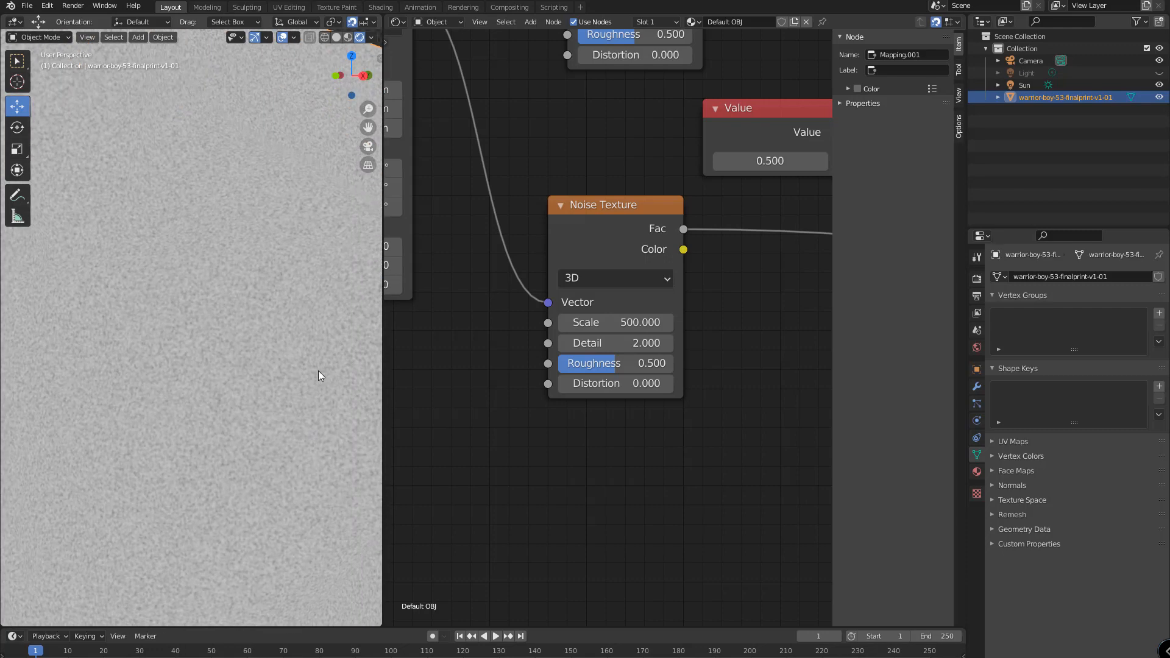
Set the new Noise Texture's Distortion to 2.
left_click(616, 383)
type("0.0")
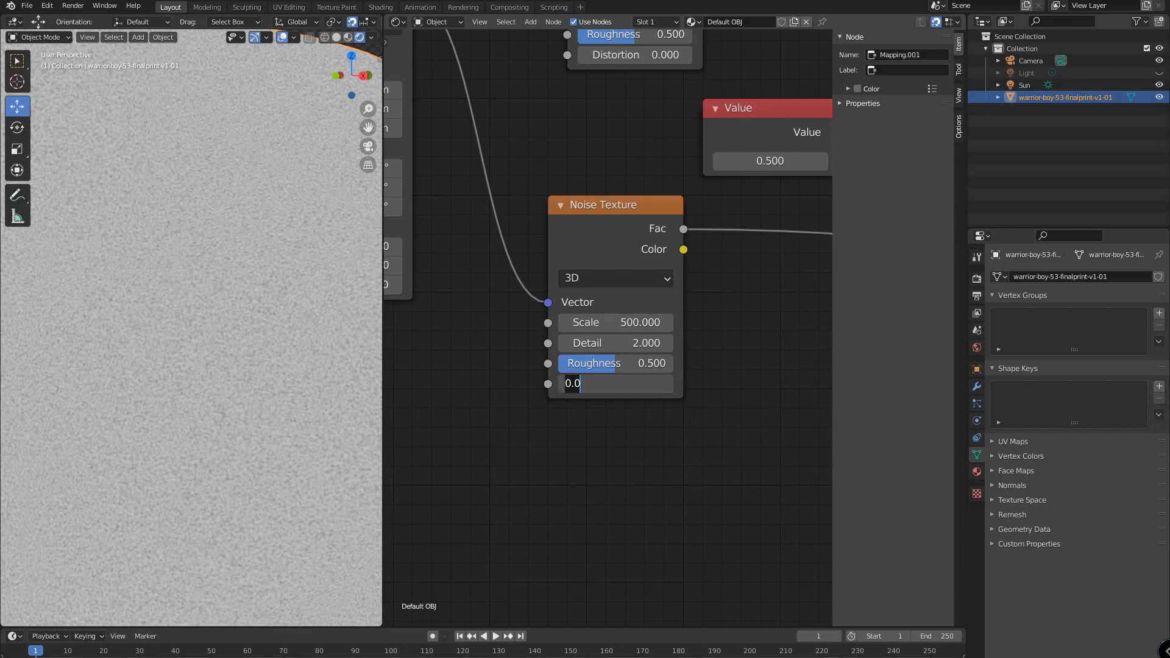
key("BackSpace")
key("BackSpace")
key("BackSpace")
type("2")
key("Return")
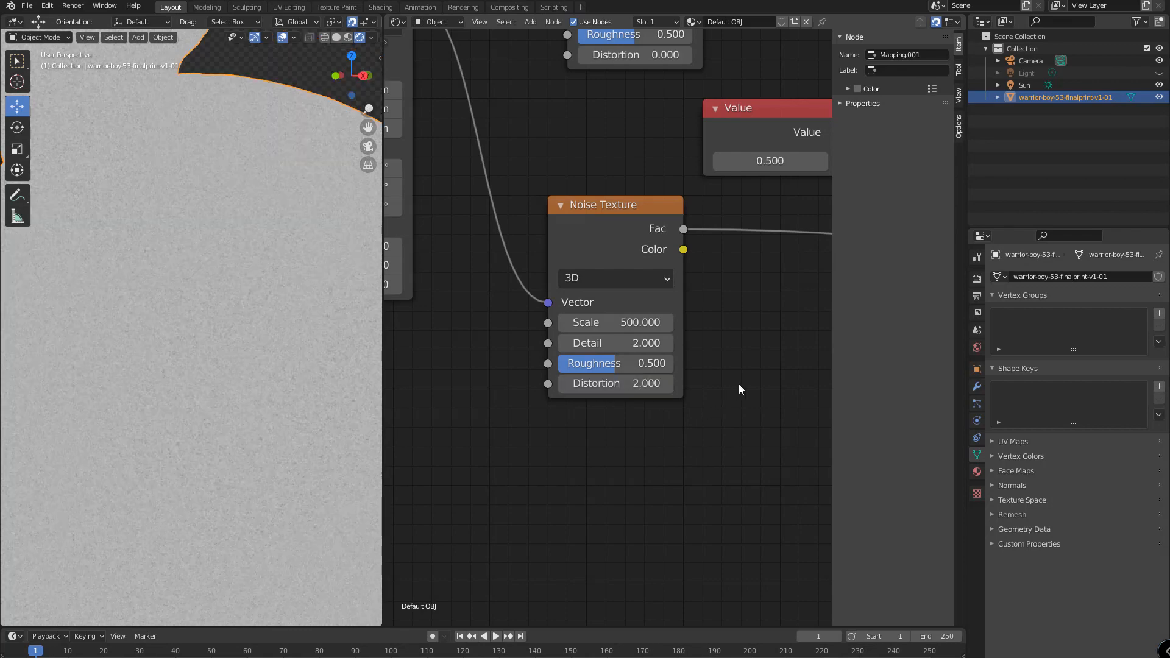
Preview the Add node by connecting its Color output to the Material Output's Surface input.
scroll(738, 384, "down", 3)
middle_click_drag(760, 361, 424, 428)
scroll(634, 381, "down", 4)
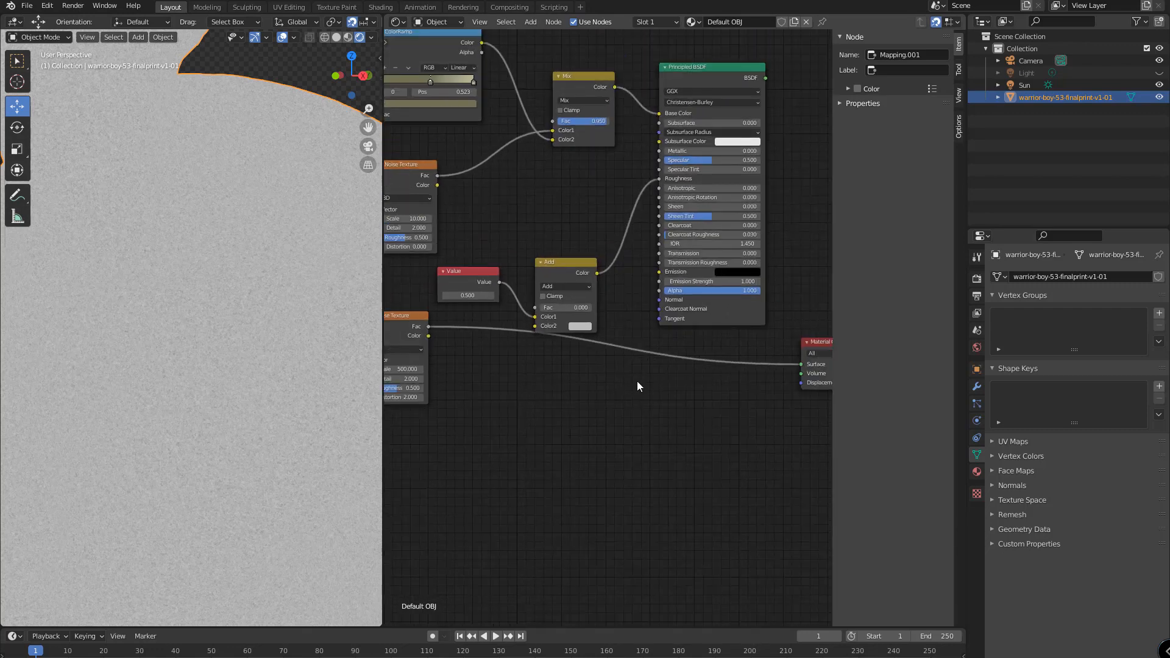
middle_click_drag(609, 383, 556, 400)
scroll(556, 399, "up", 1)
left_click_drag(505, 296, 735, 390)
middle_click_drag(544, 400, 704, 425)
scroll(629, 412, "up", 3)
middle_click_drag(637, 402, 644, 393)
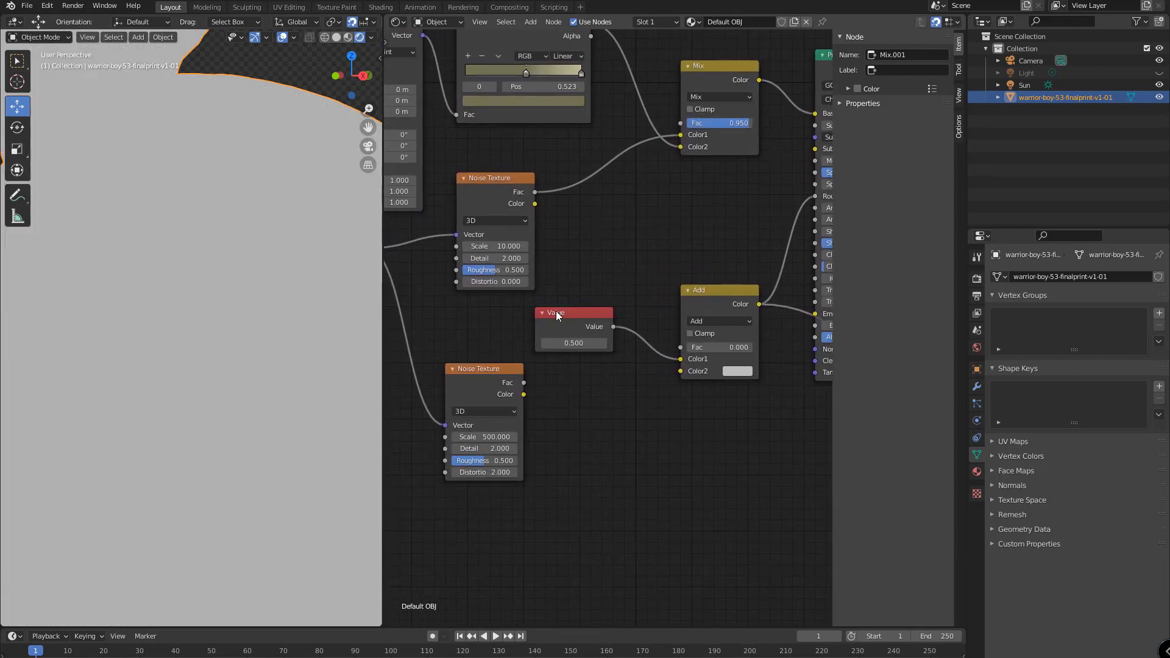
Connect the lower Noise Texture's Fac output to the Add node's Color2 input and set the Add node's Fac to 1.
left_click_drag(555, 311, 559, 310)
left_click_drag(524, 383, 684, 372)
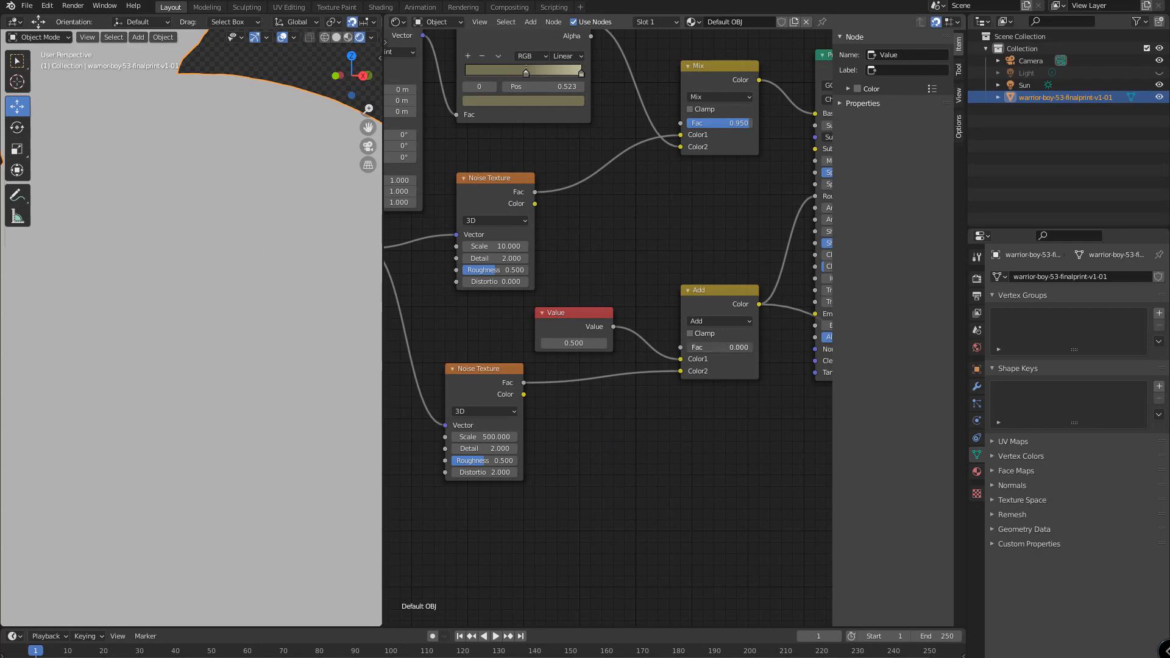
left_click(718, 348)
left_click(708, 392)
left_click_drag(695, 349, 737, 348)
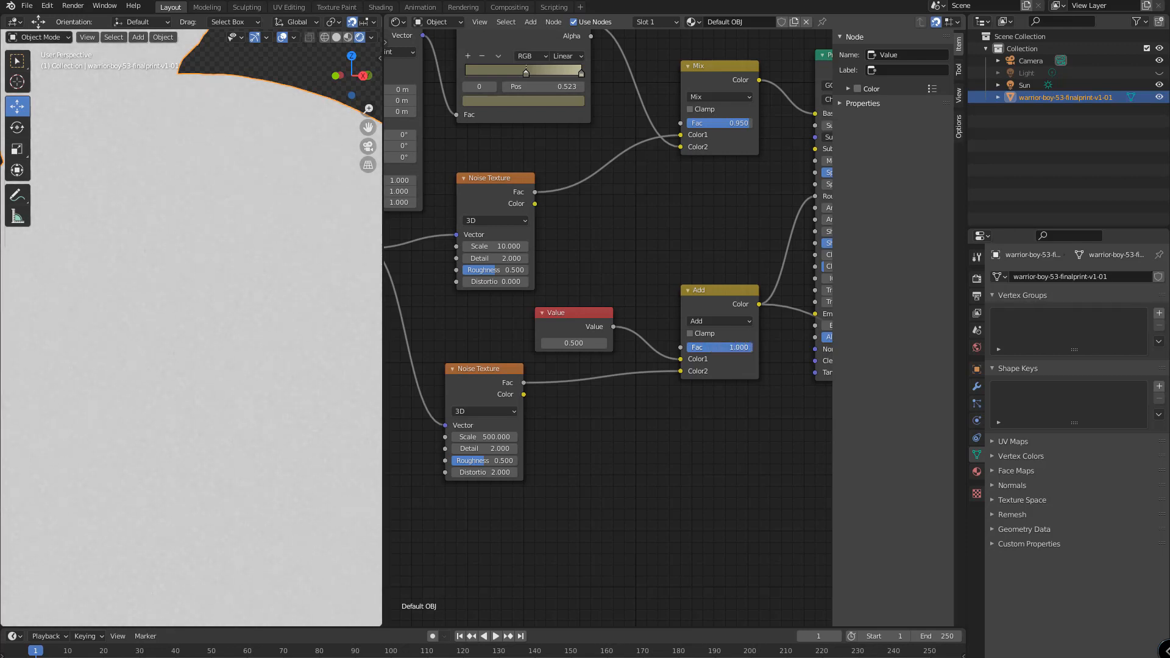
key("ctrl+z")
Connect the lower Noise Texture's Fac output to the Material Output's Surface and insert a ColorRamp node into that link.
scroll(624, 422, "down", 4)
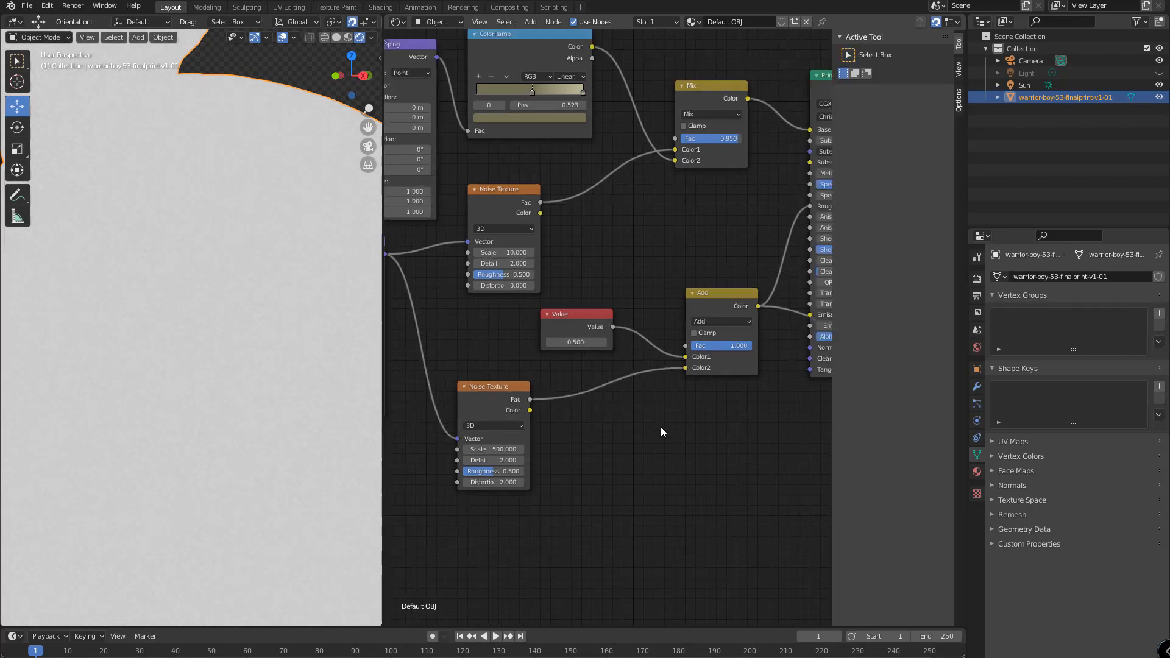
left_click_drag(442, 381, 744, 397)
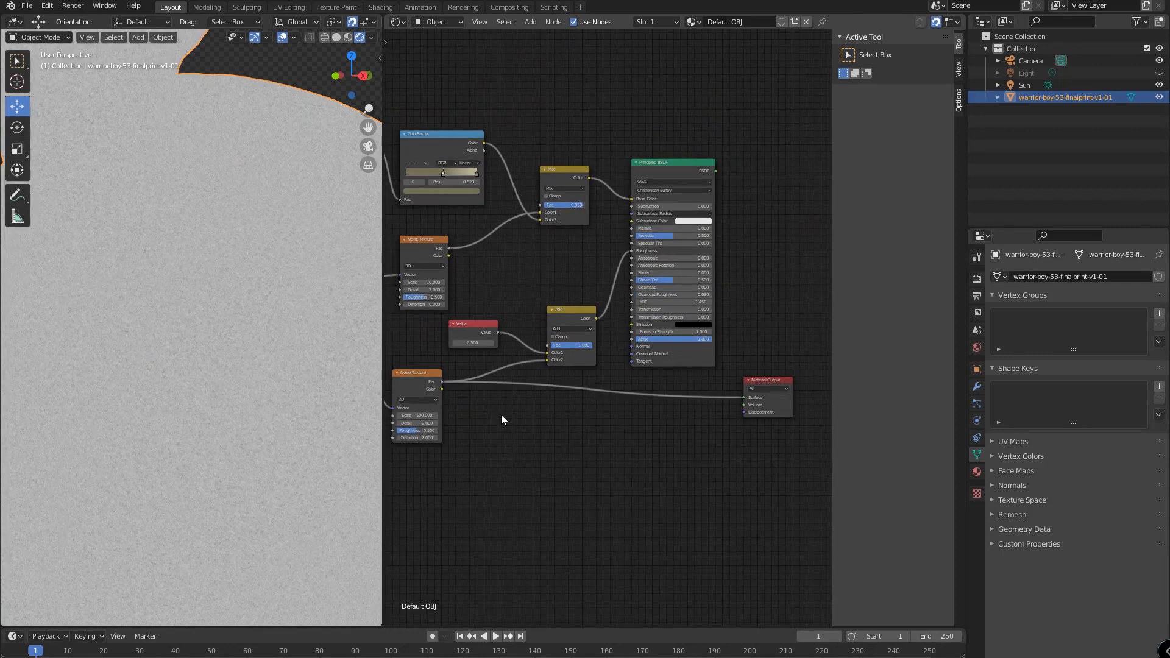
scroll(502, 417, "up", 4)
middle_click_drag(503, 417, 595, 434)
key("shift+a")
left_click(596, 466)
type("colorramp")
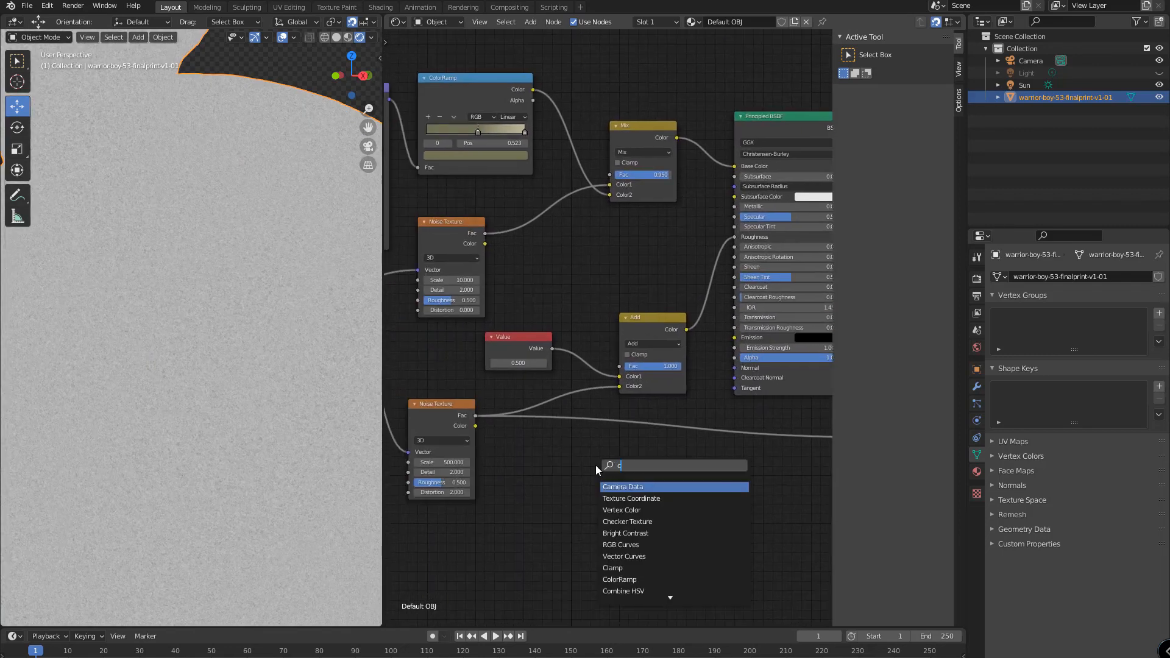
key("Return")
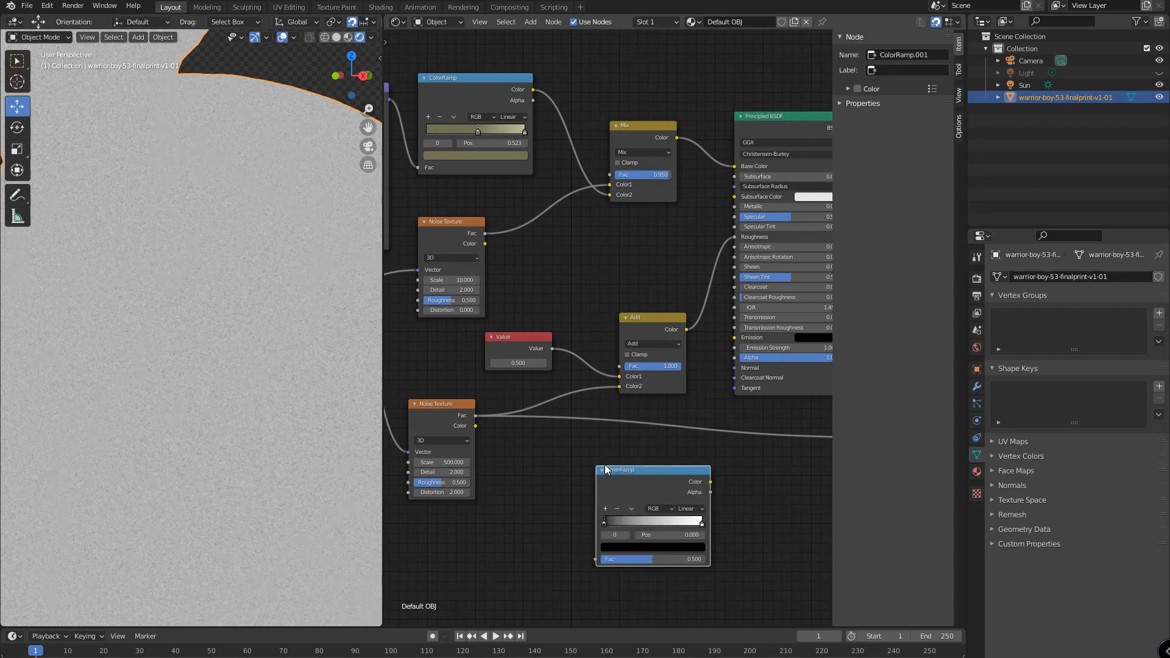
left_click(638, 416)
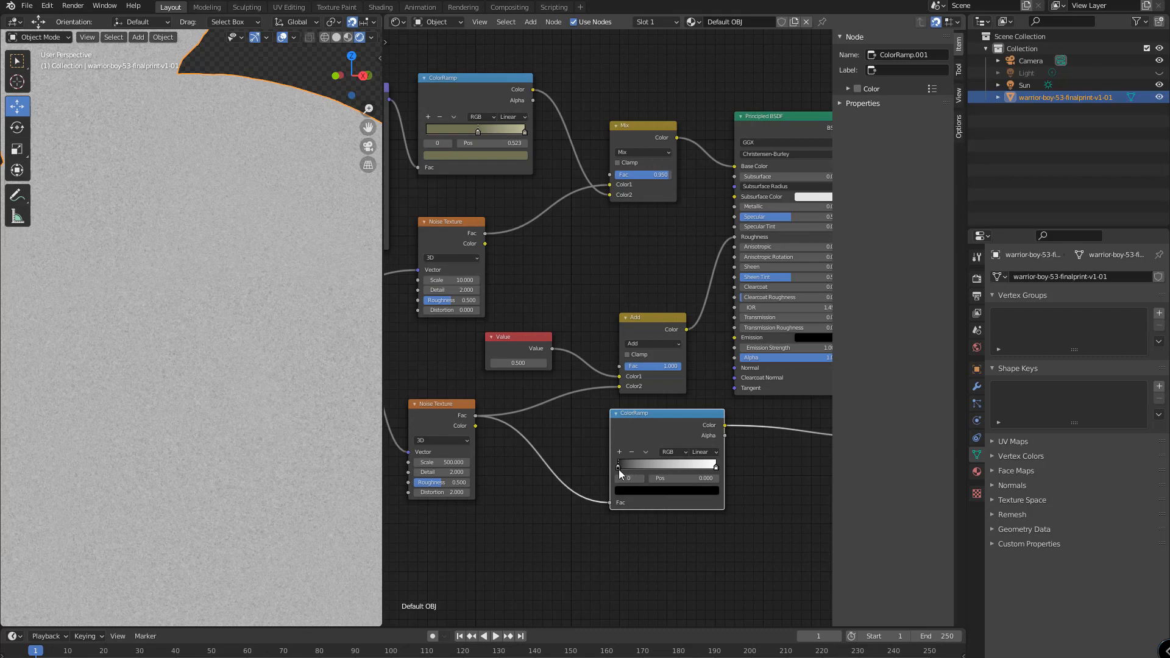
key("g")
left_click(608, 469)
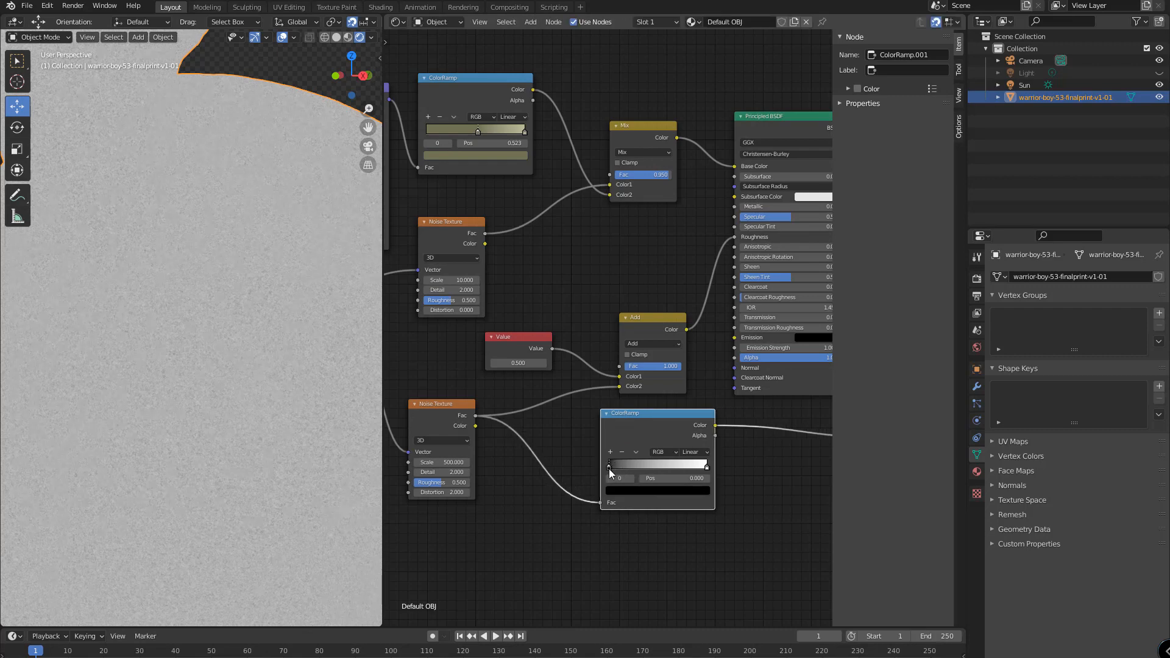
Increase the noise contrast by moving the ColorRamp's black stop to 0.359 and its white stop to 0.577.
scroll(612, 470, "up", 3)
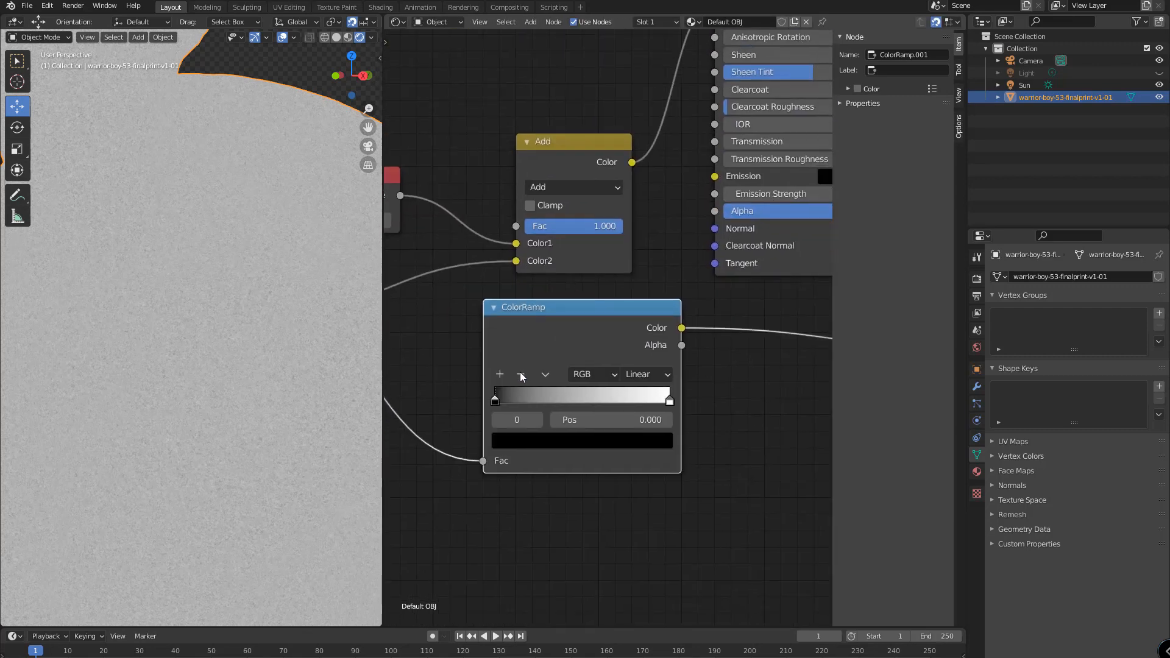
left_click_drag(495, 408, 557, 406)
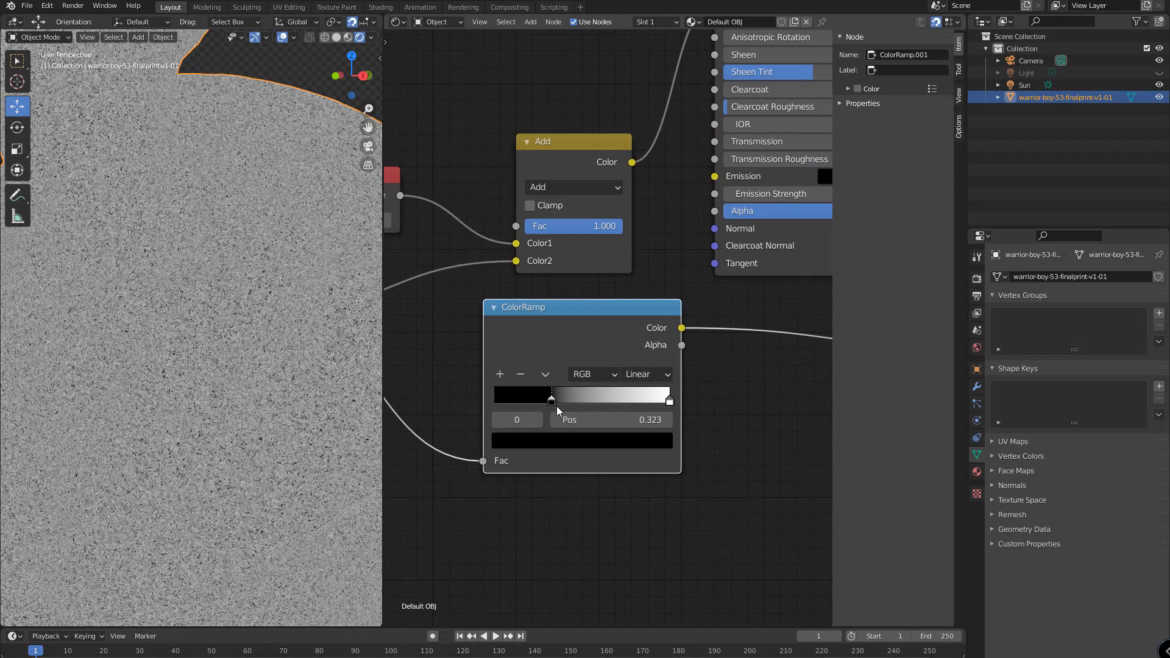
left_click_drag(670, 407, 596, 405)
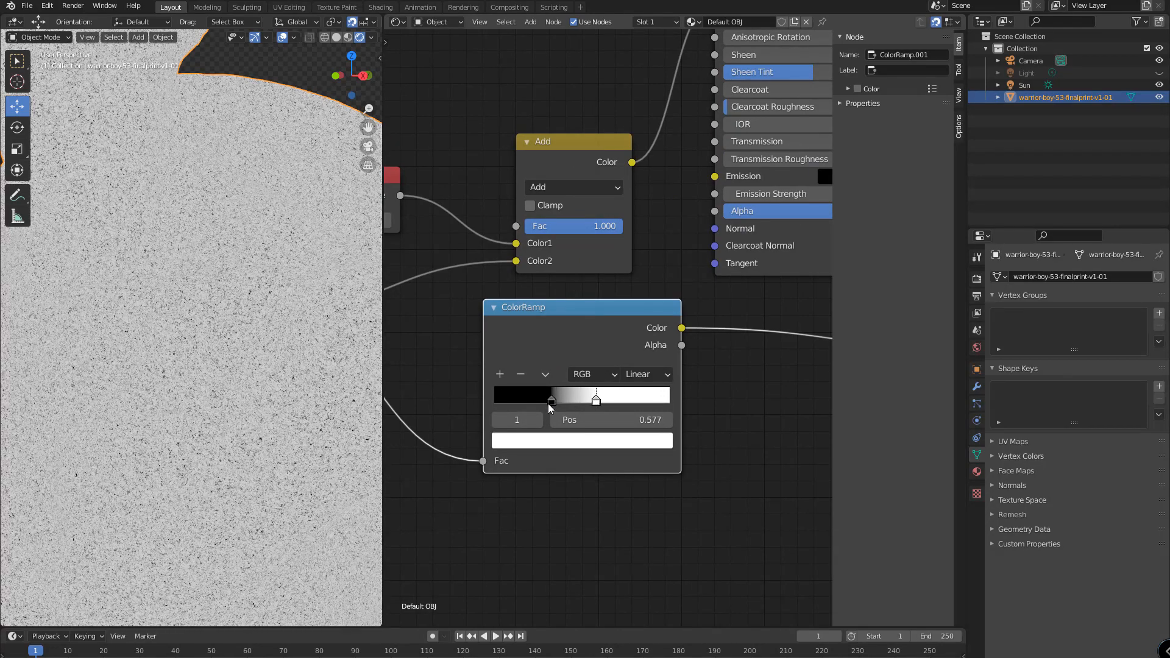
key("g")
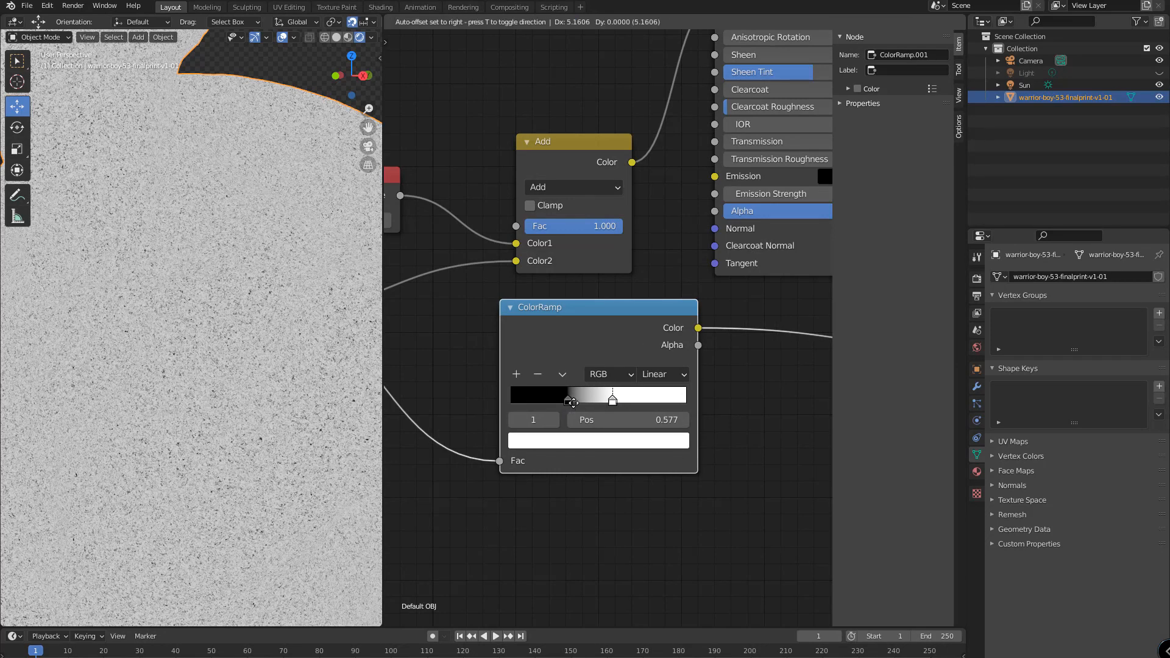
left_click_drag(573, 403, 575, 406)
Connect the new ColorRamp's Color output to the Add node's Color2 input.
scroll(752, 449, "down", 2)
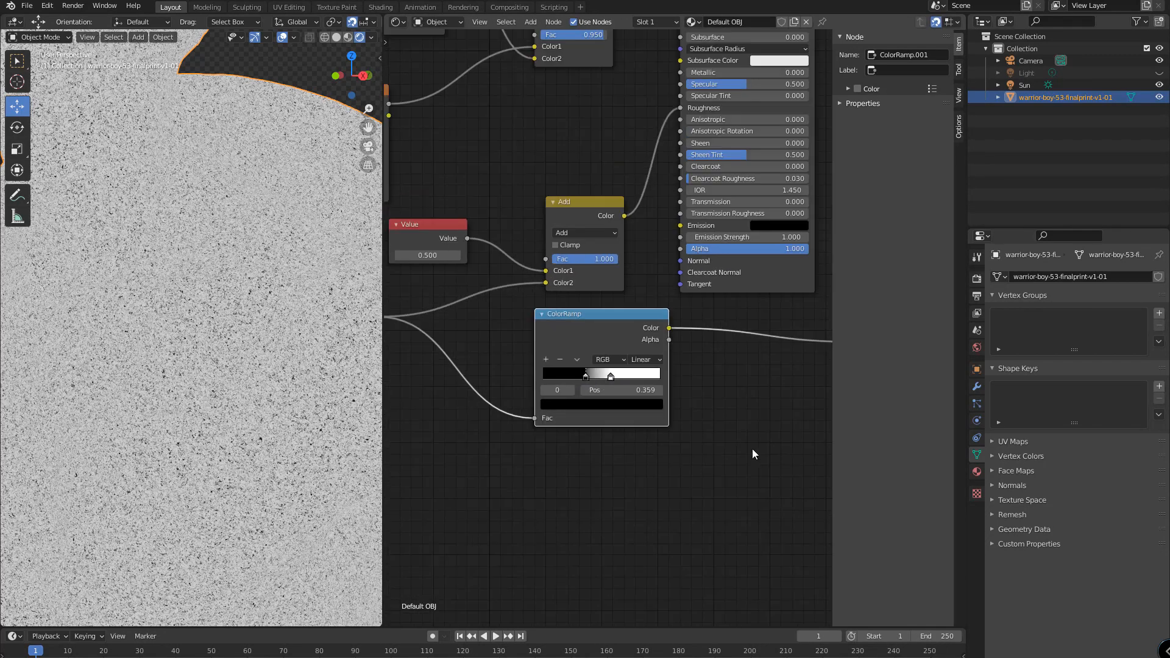
scroll(752, 446, "down", 2)
middle_click_drag(745, 415, 763, 464)
left_click_drag(627, 378, 572, 338)
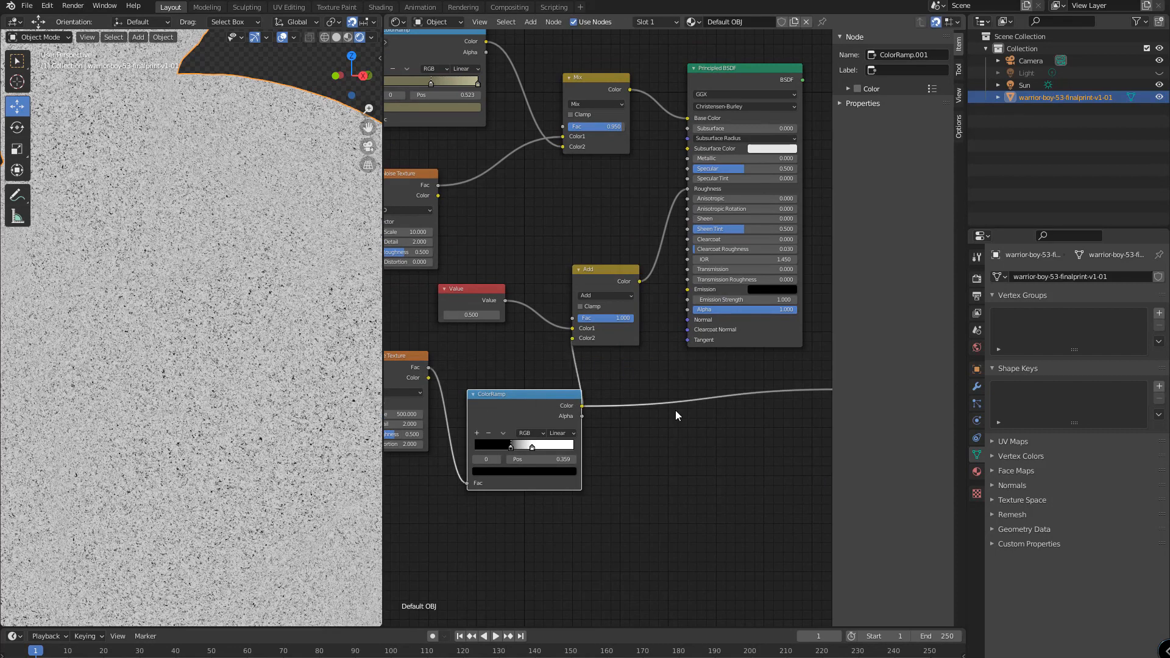
Preview the Add node's Color output on the Material Output's Surface and lower the Add node's Fac to 0.333.
scroll(712, 433, "down", 3)
middle_click_drag(712, 433, 619, 452)
mouse_move(537, 314)
left_mouse_down()
mouse_move(664, 401)
mouse_move(687, 393)
left_mouse_up()
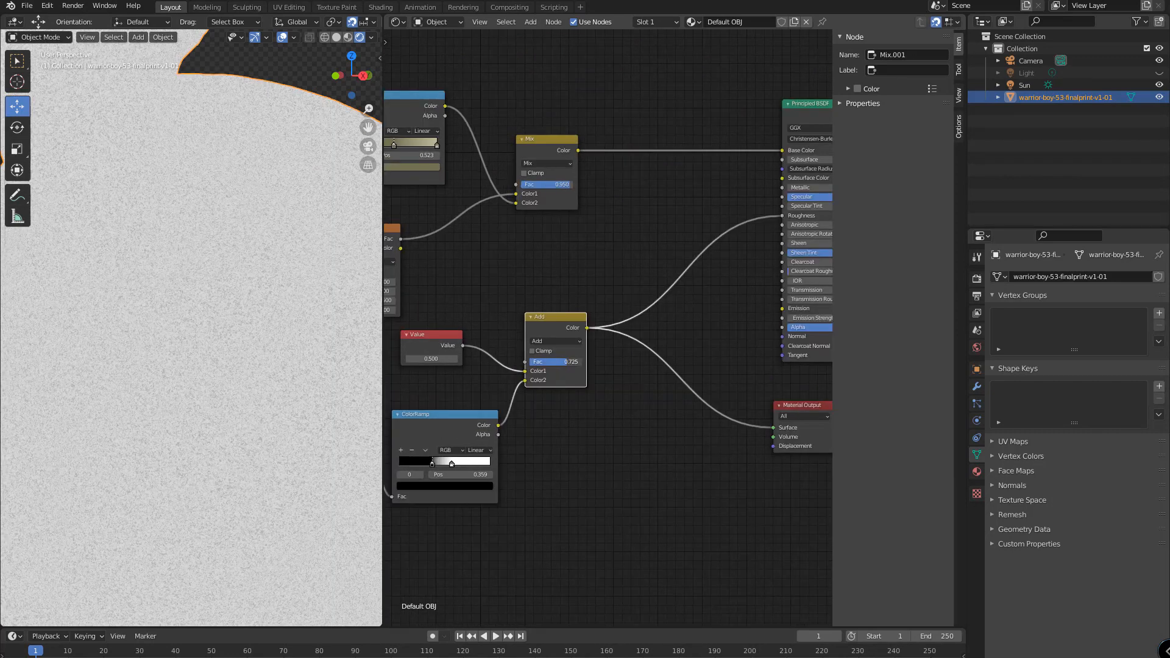
mouse_move(568, 362)
left_mouse_down()
mouse_move(531, 362)
mouse_move(547, 362)
left_mouse_up()
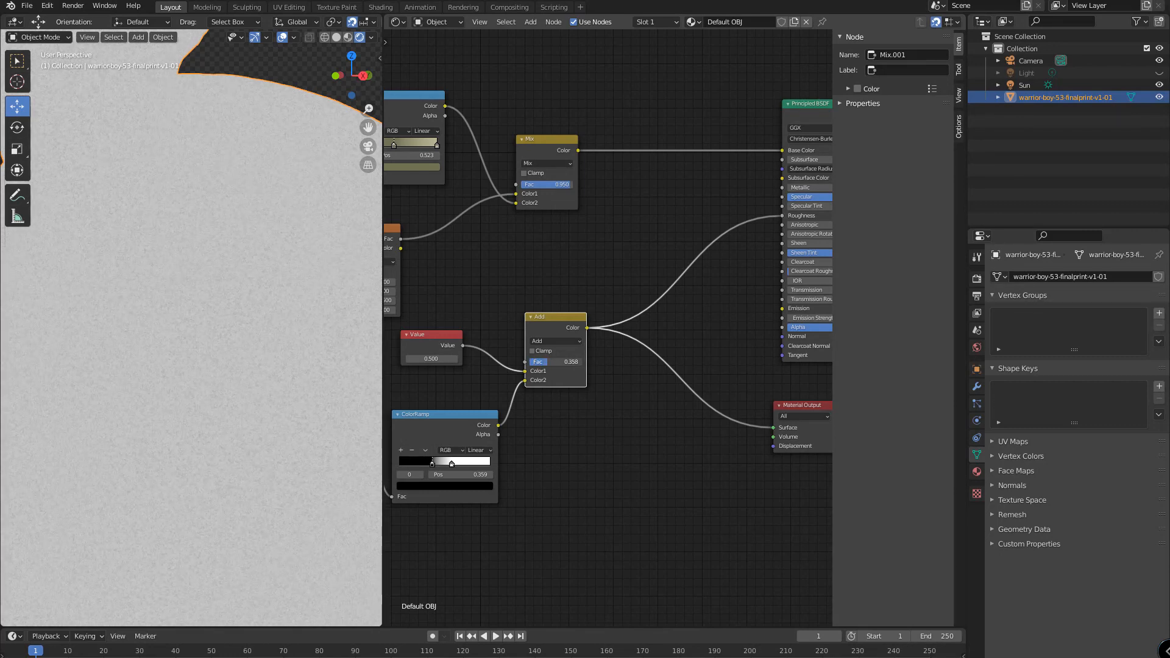
Reconnect the Principled BSDF to the Material Output's Surface, place the output node beside it, and inspect the material up close.
middle_click_drag(704, 324, 517, 340)
scroll(518, 341, "down", 4)
left_click_drag(579, 399, 733, 204)
left_click_drag(651, 186, 668, 192)
left_click_drag(757, 218, 756, 216)
left_click_drag(753, 205, 727, 185)
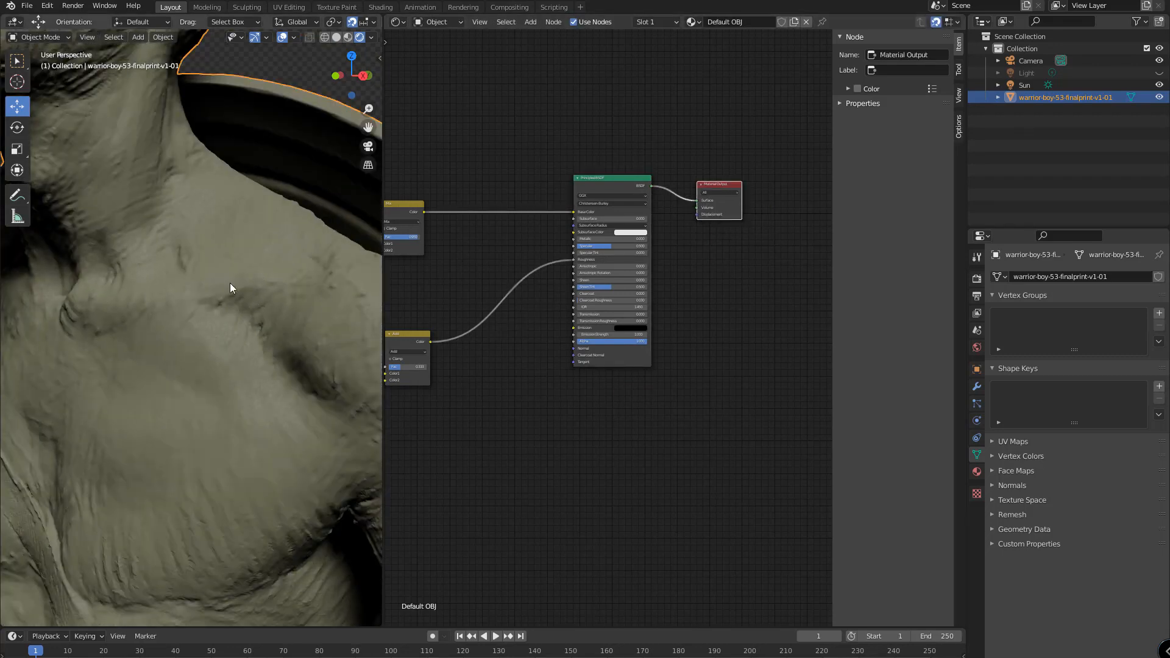
scroll(261, 308, "up", 4)
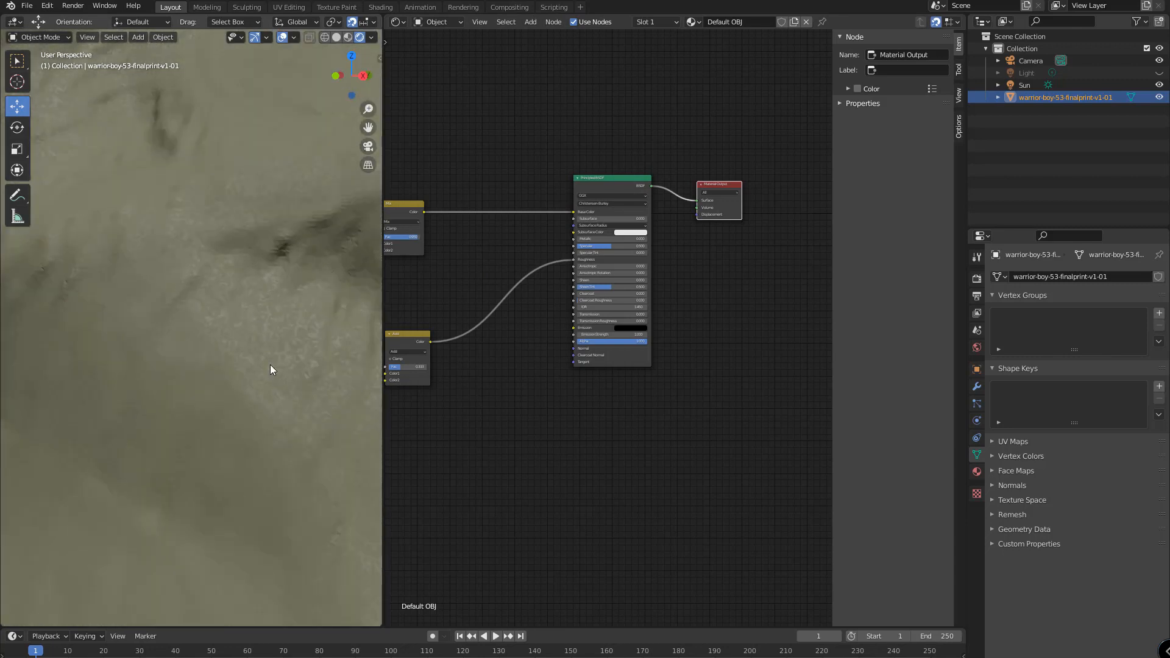
scroll(502, 269, "down", 4)
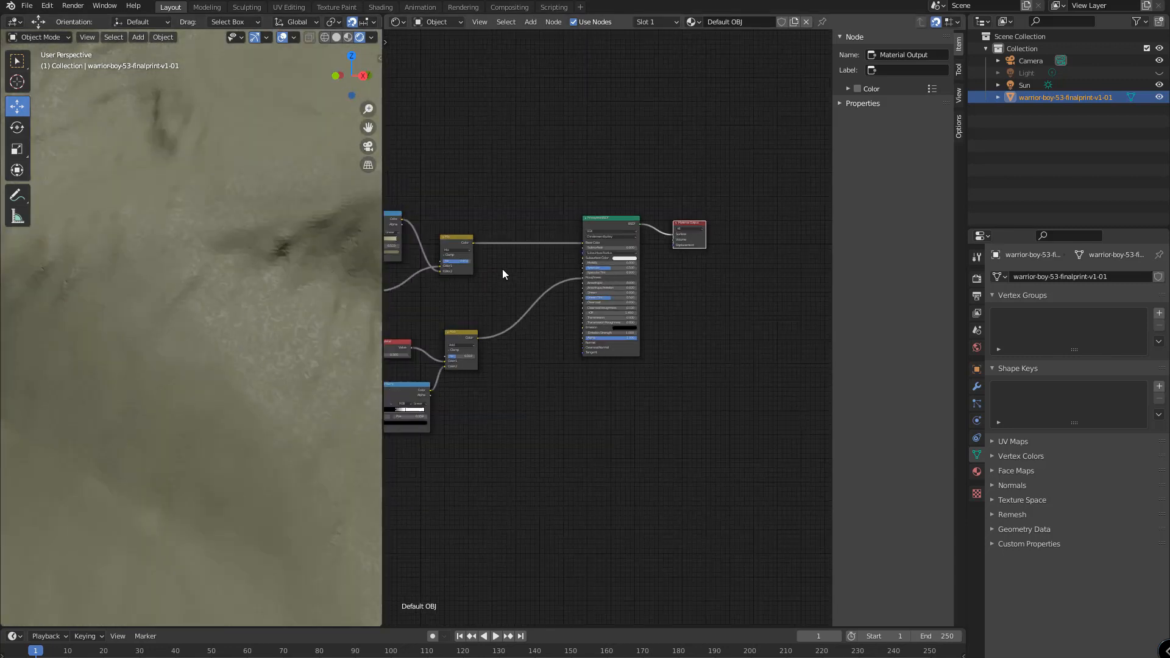
Try Scale values of 50 and 30 on the lower Noise Texture and judge the roughness pattern on the sculpture.
scroll(504, 272, "up", 9)
middle_click_drag(521, 301, 831, 228)
scroll(623, 320, "up", 4)
scroll(619, 323, "down", 4)
middle_click_drag(543, 343, 612, 342)
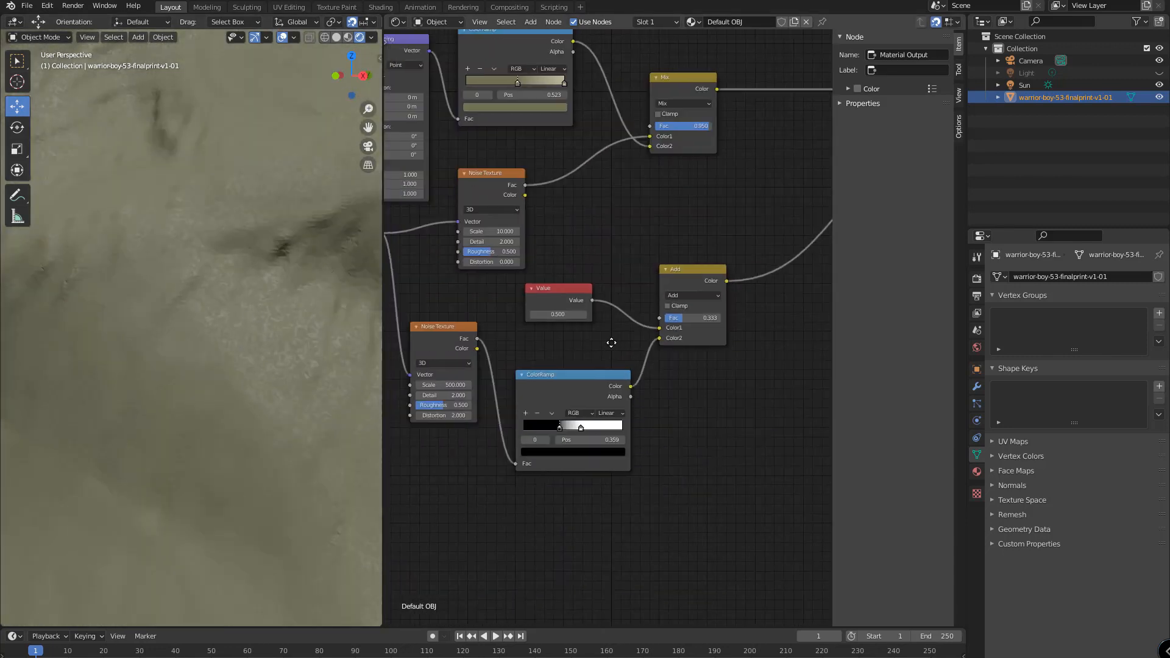
left_click(444, 385)
type("50")
key("Return")
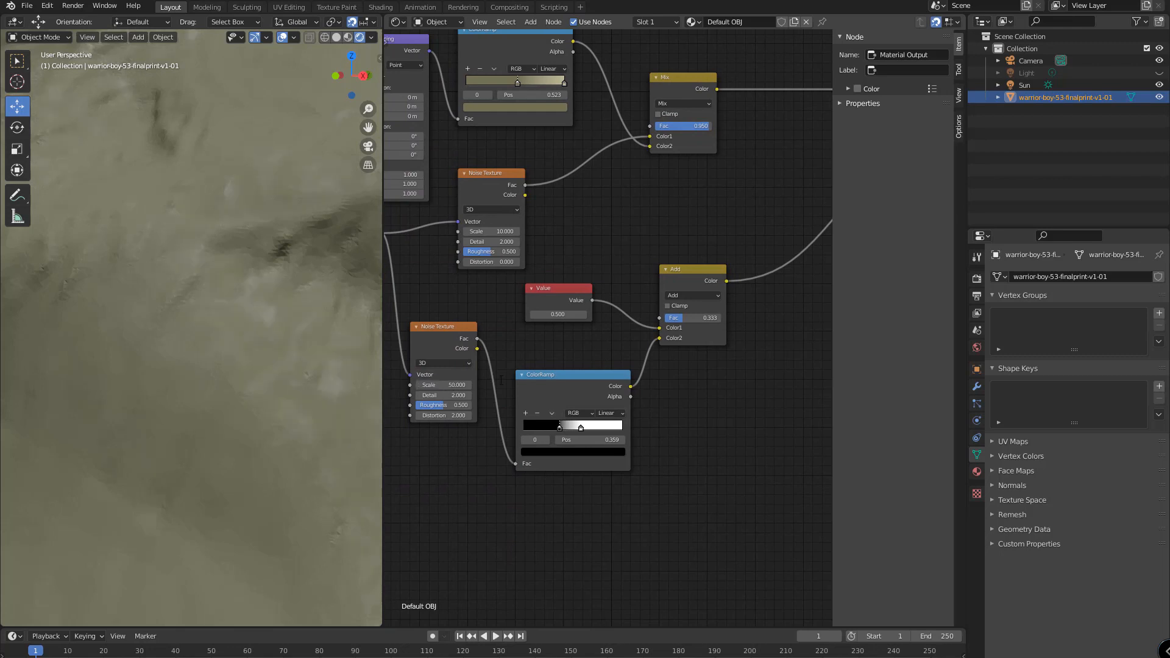
left_click(444, 384)
type("30")
key("Return")
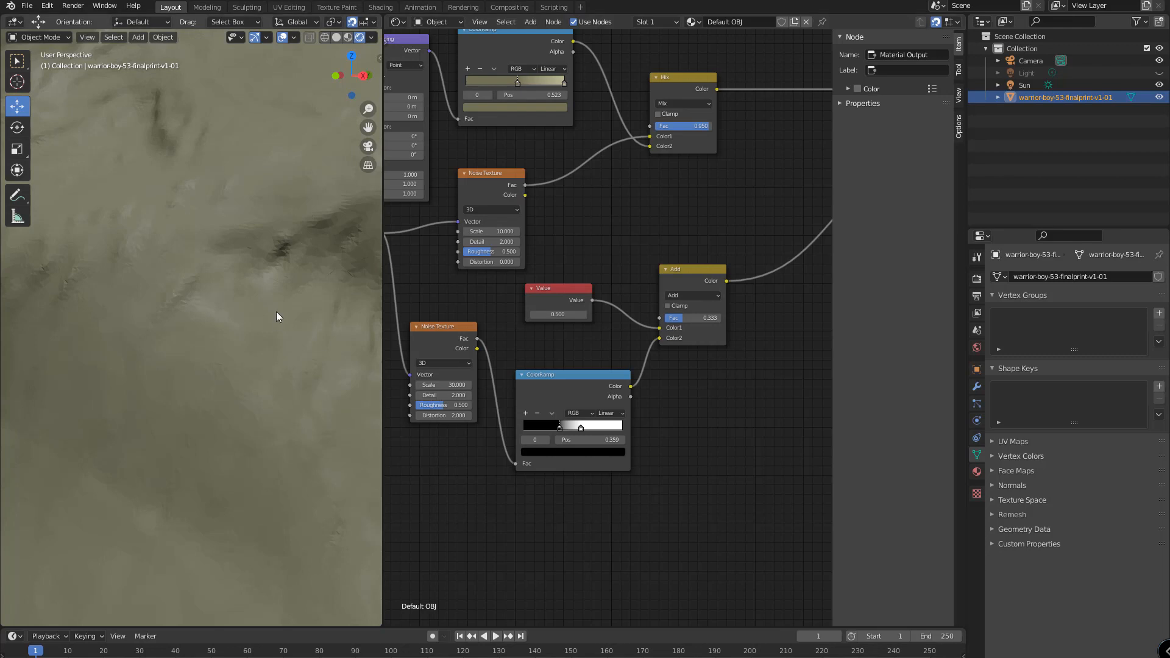
scroll(278, 312, "down", 8)
mouse_move(284, 330)
middle_mouse_down()
mouse_move(310, 332)
mouse_move(308, 381)
mouse_move(281, 331)
middle_mouse_up()
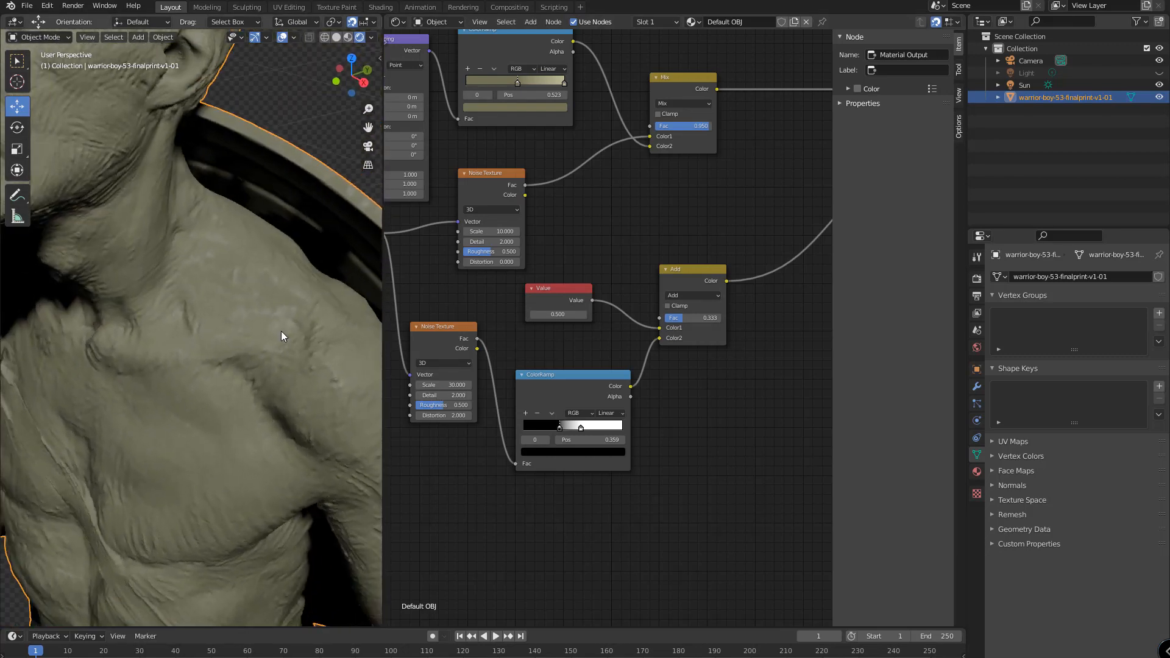
Try a Scale of 500 on the lower Noise Texture and settle on 100.
left_click(444, 385)
type("500")
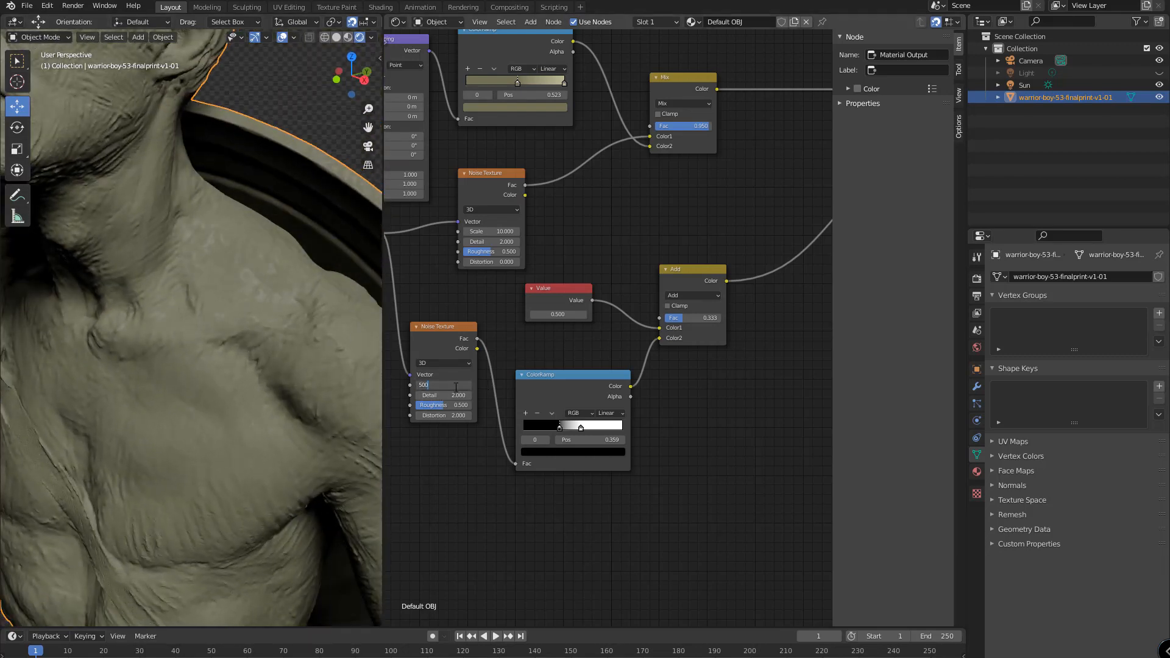
key("Return")
left_click(456, 386)
type("100")
key("Return")
middle_click_drag(244, 376, 365, 390)
Set the lower Noise Texture's Distortion to 0.5 after trying 0, and check the effect on the skin.
left_click(444, 415)
type("0.0")
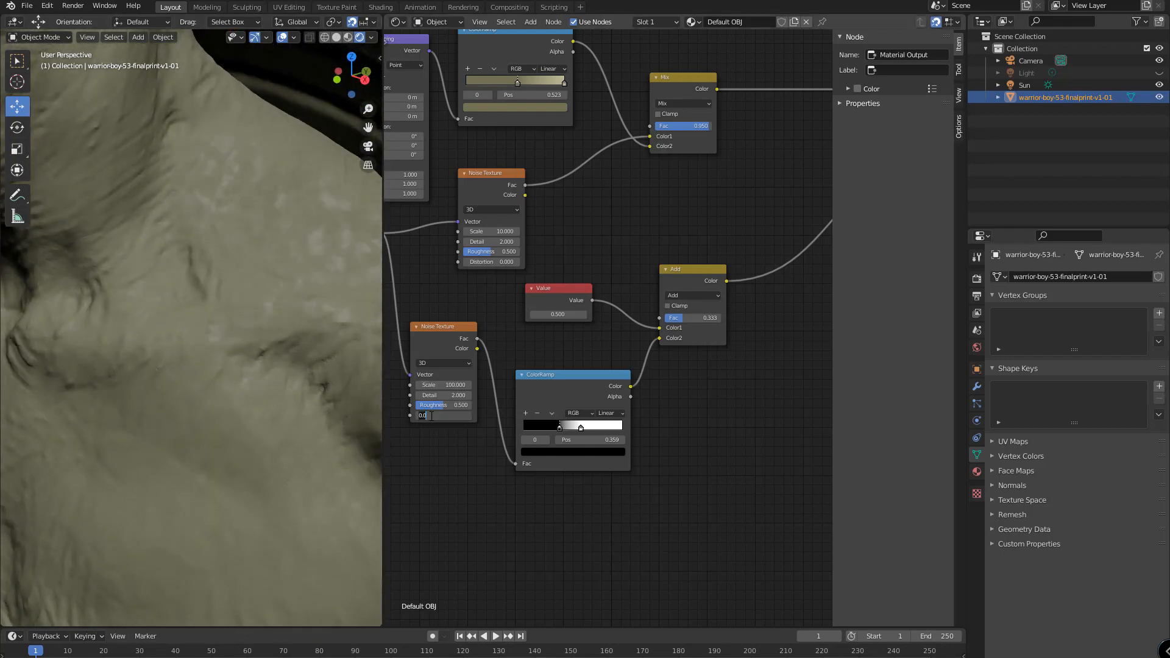
key("Return")
left_click(432, 416)
type("0.5")
key("Return")
mouse_move(326, 361)
middle_mouse_down()
mouse_move(310, 364)
mouse_move(305, 384)
mouse_move(337, 367)
mouse_move(335, 347)
middle_mouse_up()
scroll(304, 384, "down", 2)
scroll(338, 367, "down", 2)
scroll(247, 371, "up", 5)
middle_click_drag(247, 372, 253, 389)
scroll(254, 389, "down", 1)
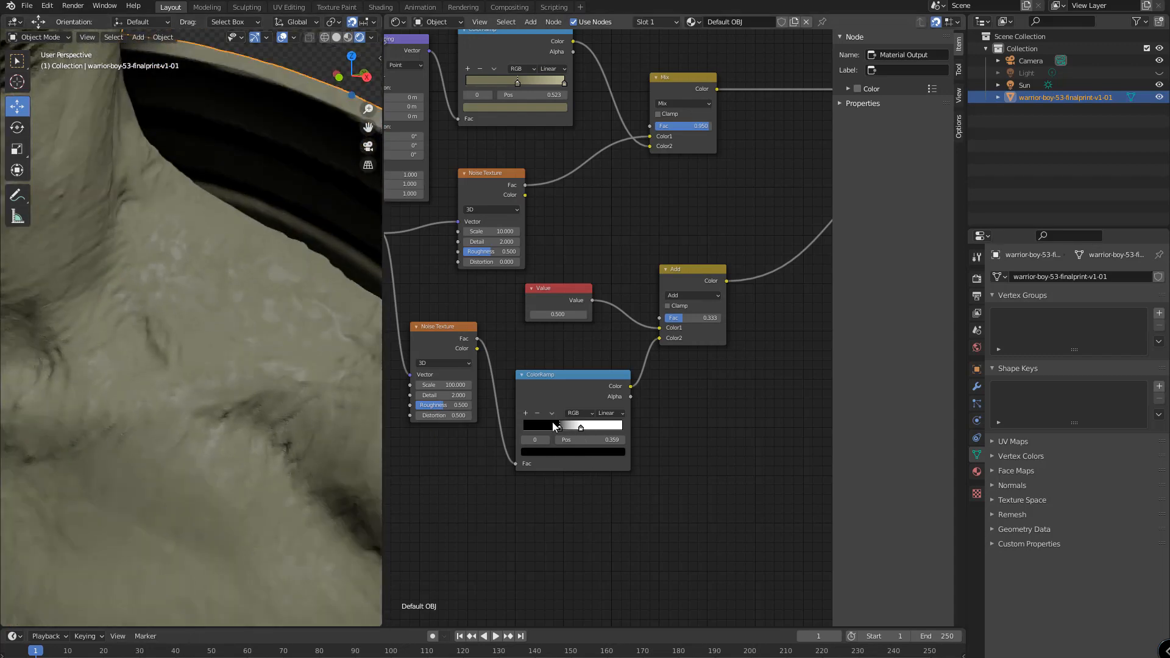
Soften the lower ColorRamp by moving its black stop to 0.282 and spreading its white stop outward, and set the Value node to 0.300.
mouse_move(558, 428)
left_mouse_down()
mouse_move(543, 429)
mouse_move(584, 426)
mouse_move(521, 430)
mouse_move(546, 429)
left_mouse_up()
scroll(281, 415, "down", 5)
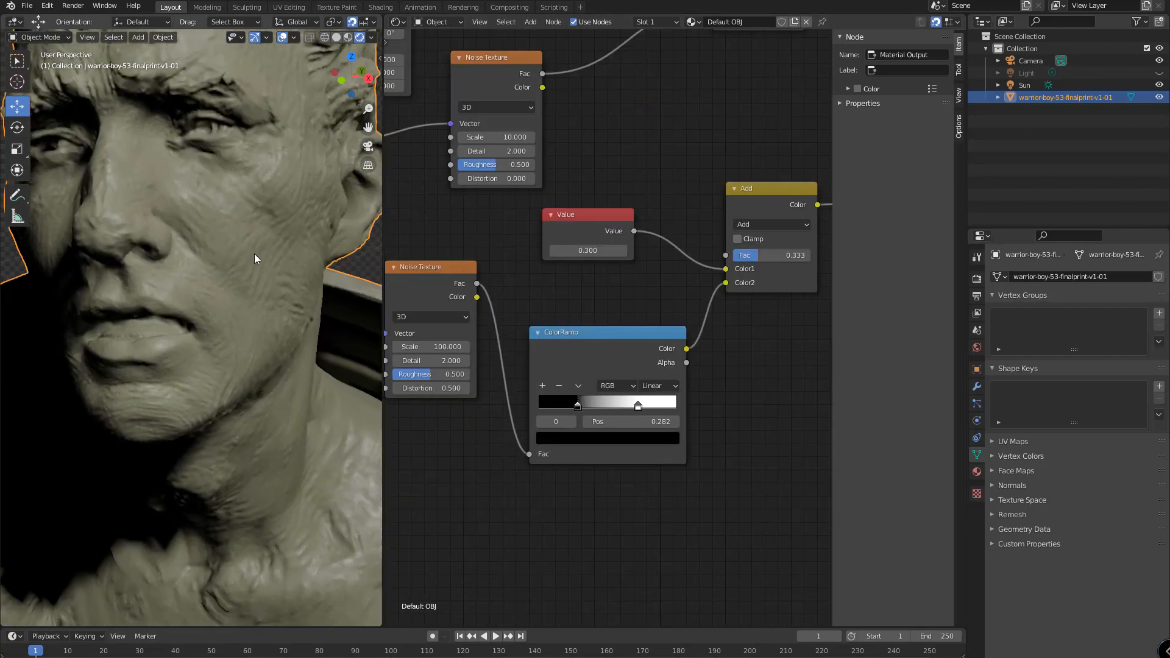
scroll(254, 253, "down", 3)
scroll(248, 301, "up", 3)
scroll(214, 253, "down", 5)
middle_click_drag(247, 301, 262, 338)
Fine-tune the Value node that drives the base roughness and check the sculpture's surface.
left_click_drag(589, 250, 604, 250)
middle_click_drag(237, 325, 219, 287)
scroll(219, 287, "up", 5)
middle_click_drag(246, 218, 274, 390, "shift")
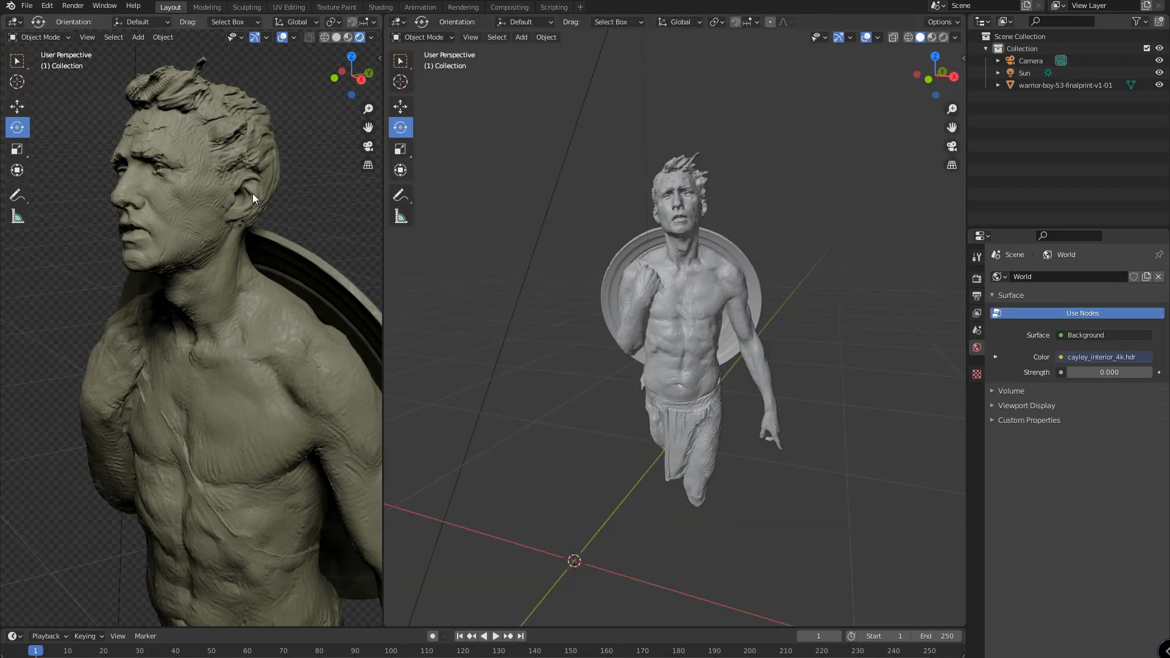
Switch the rendered viewport to the camera view and enlarge the camera frame to fill it.
middle_click_drag(250, 209, 386, 166)
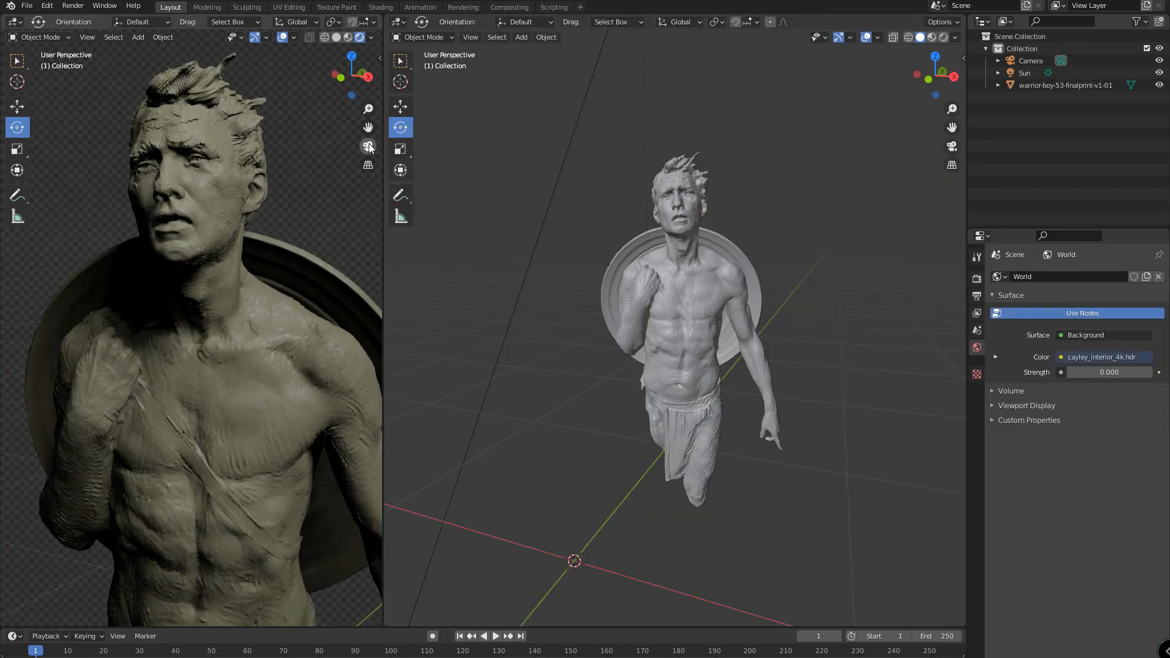
left_click(368, 146)
scroll(323, 188, "down", 3)
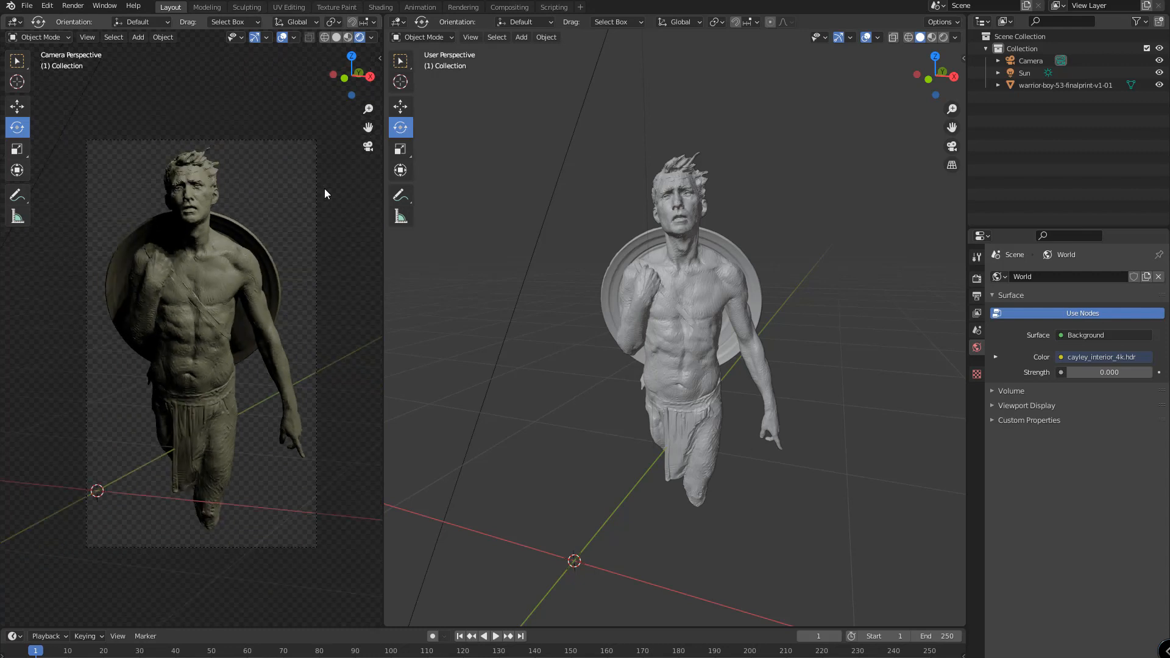
scroll(324, 194, "up", 3)
scroll(324, 196, "down", 1)
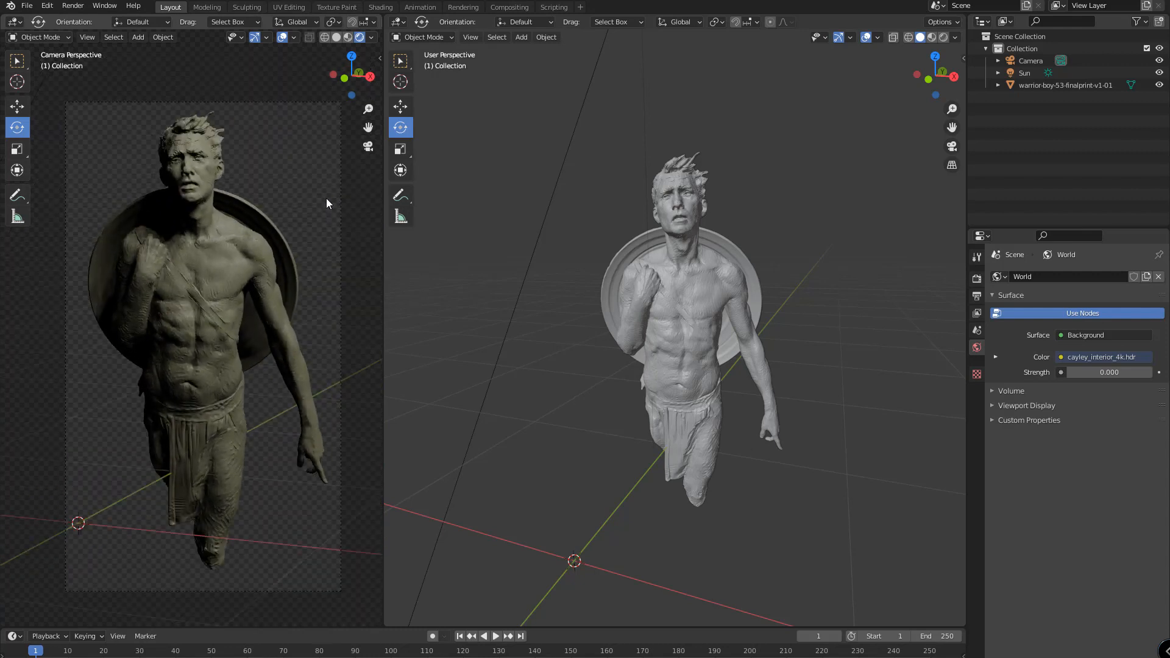
scroll(326, 199, "up", 1)
scroll(326, 193, "down", 2)
scroll(327, 192, "up", 2)
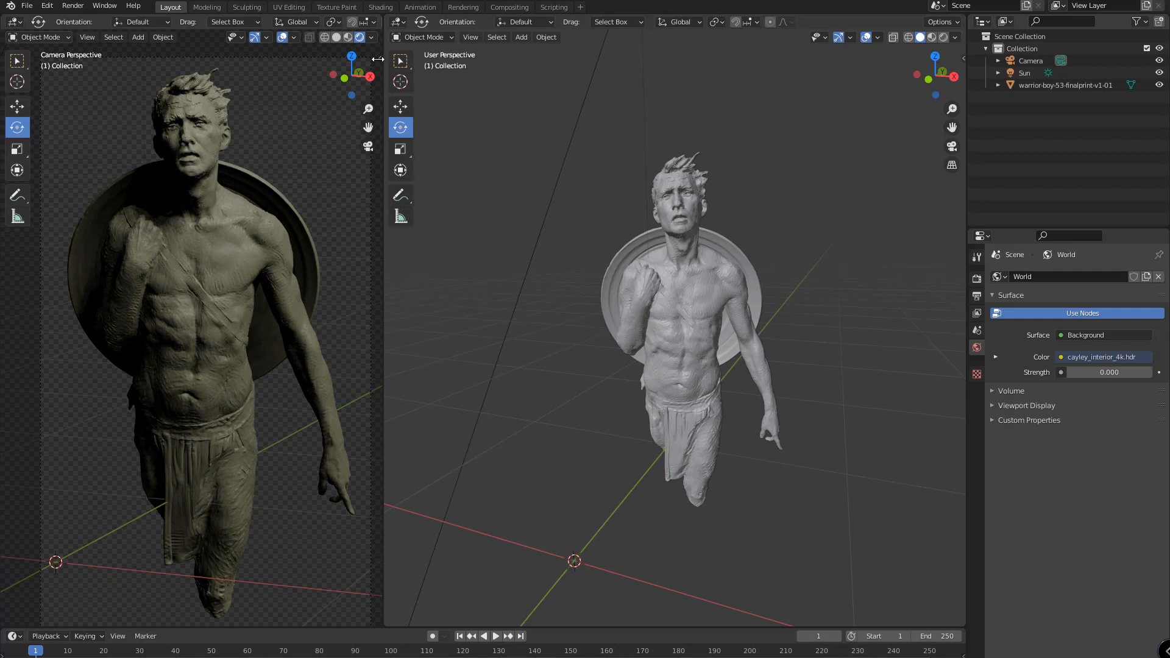
Enable Camera to View locking for the rendered camera viewport.
left_click(377, 60)
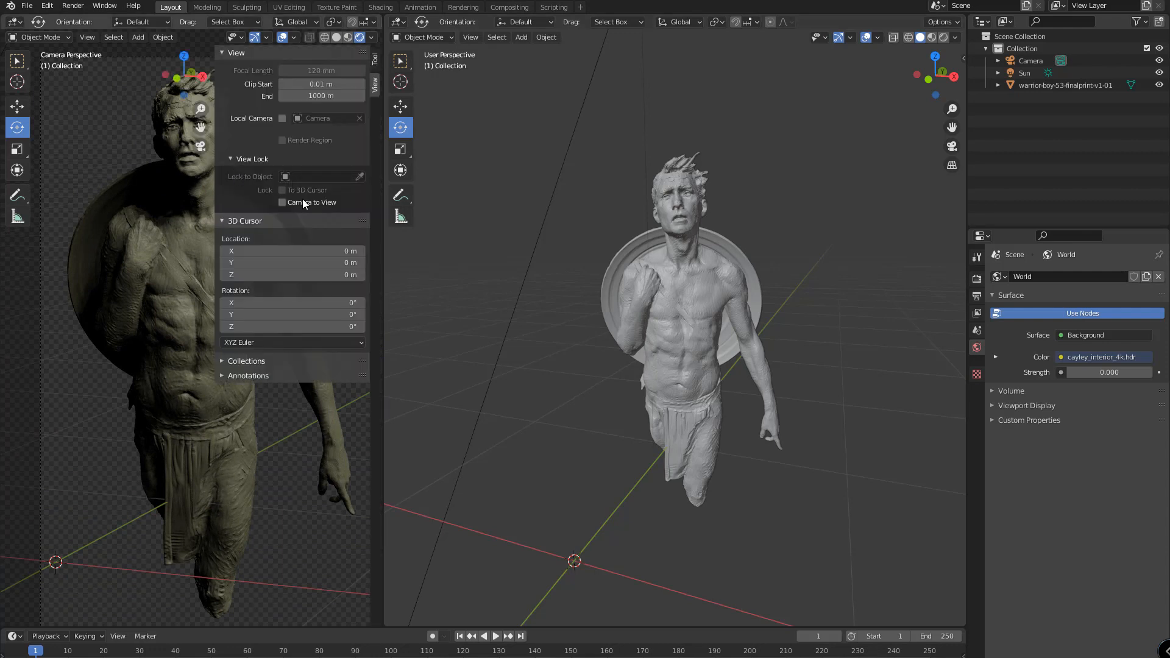
left_click(281, 201)
key("n")
middle_click_drag(597, 179, 589, 154)
left_click(395, 24)
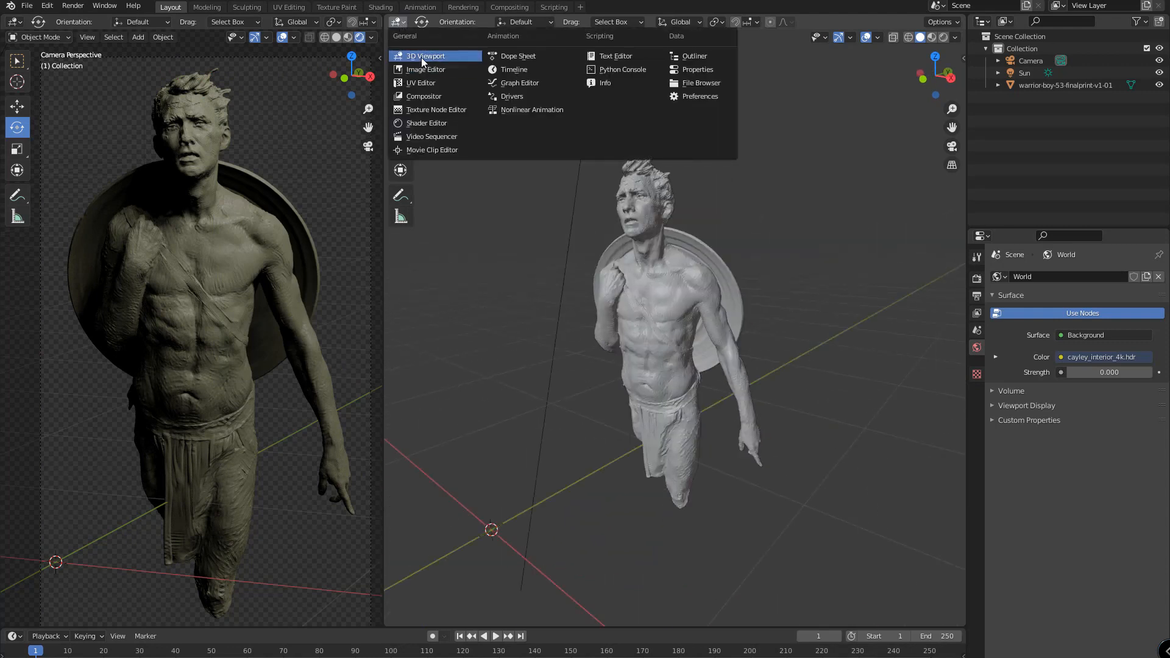
middle_click_drag(493, 254, 703, 287)
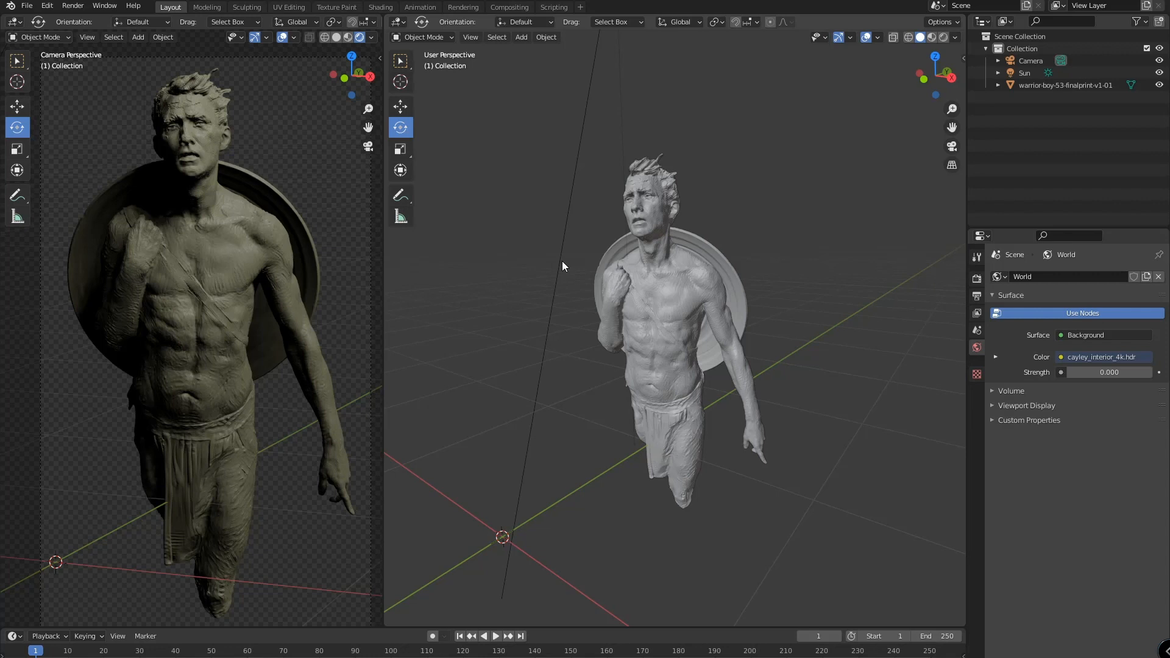
middle_click_drag(562, 266, 616, 269)
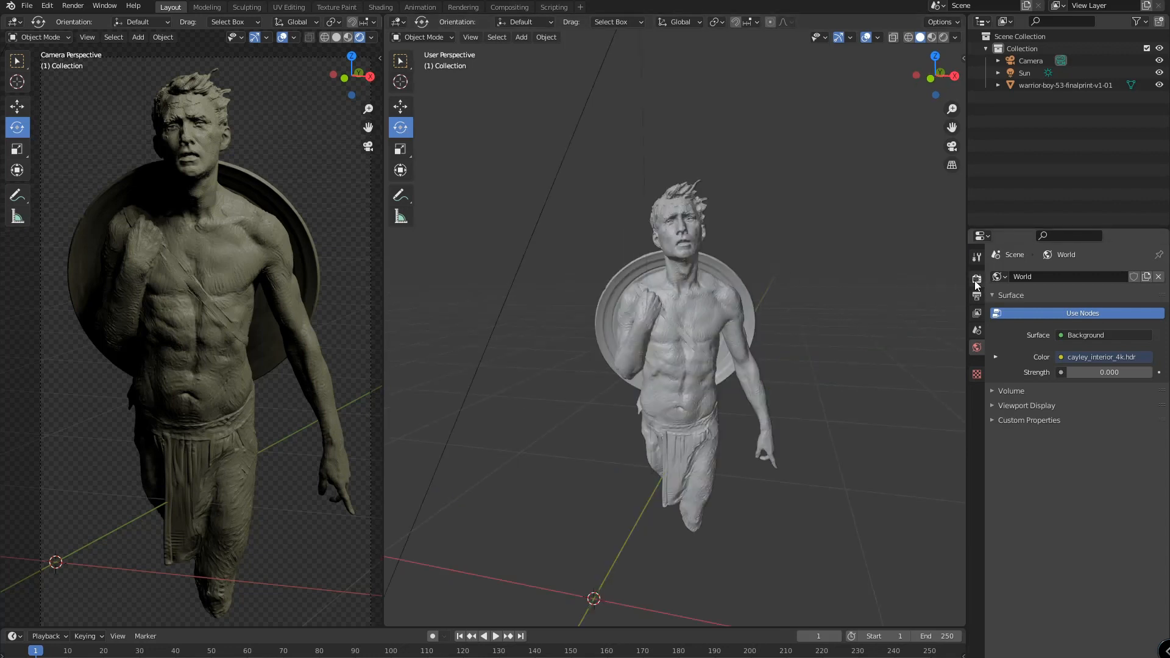
Change the scene's render engine to Cycles.
left_click(977, 279)
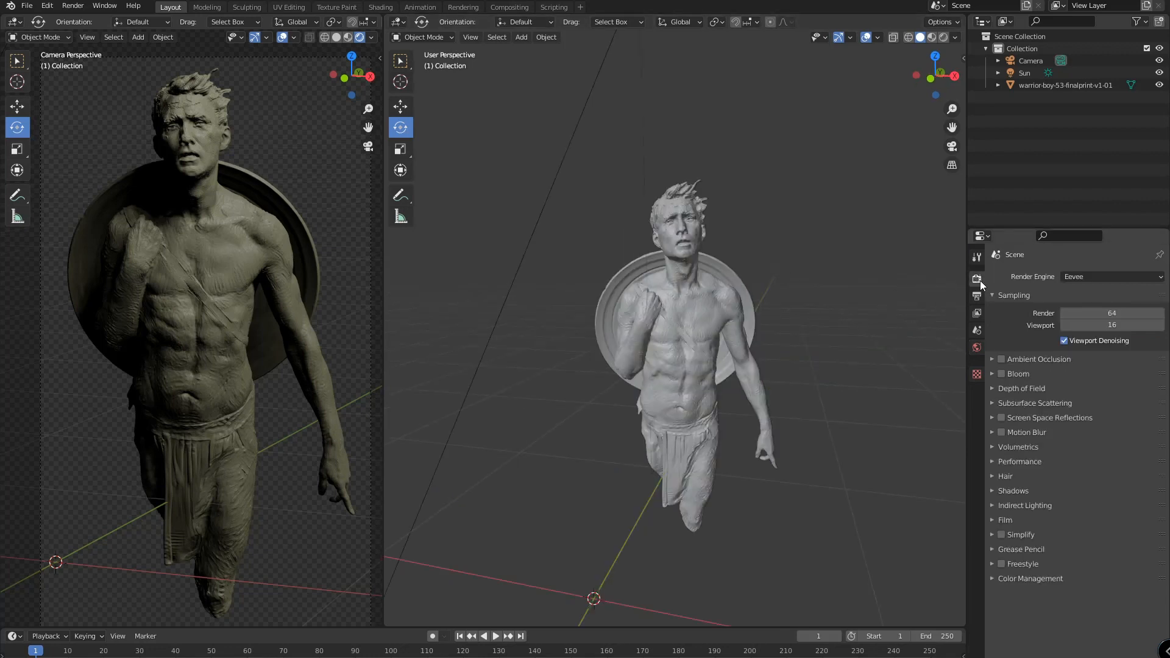
left_click(1085, 275)
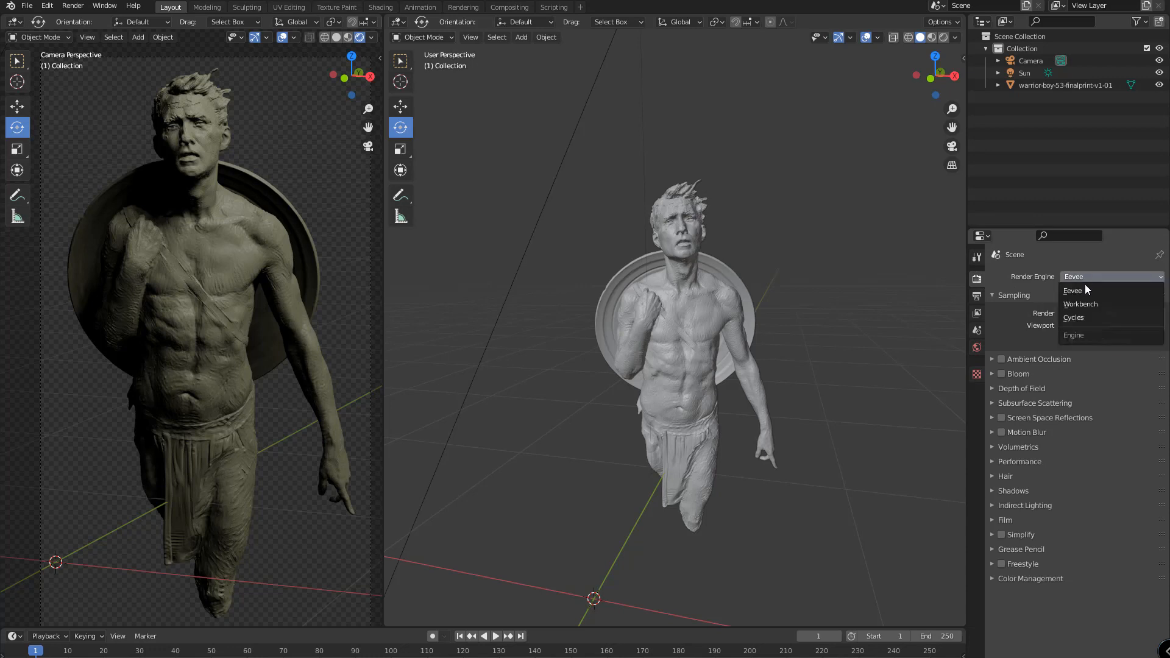
left_click(1089, 317)
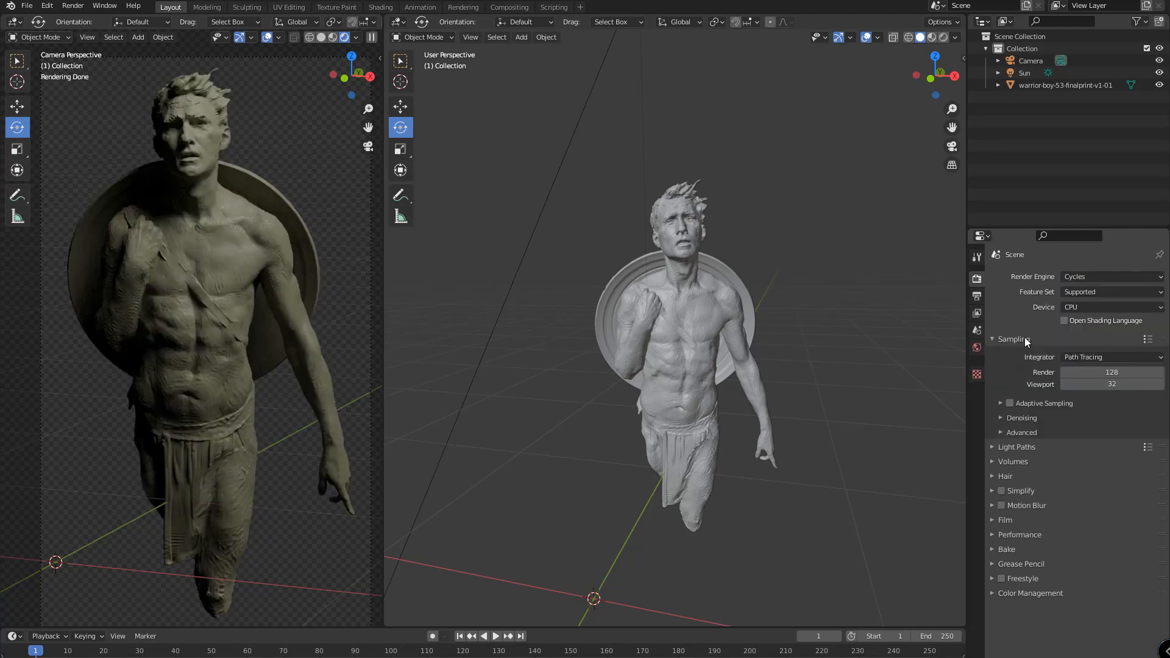
Set the Cycles sampling to 3000 render samples and 5000 viewport samples.
left_click(1114, 373)
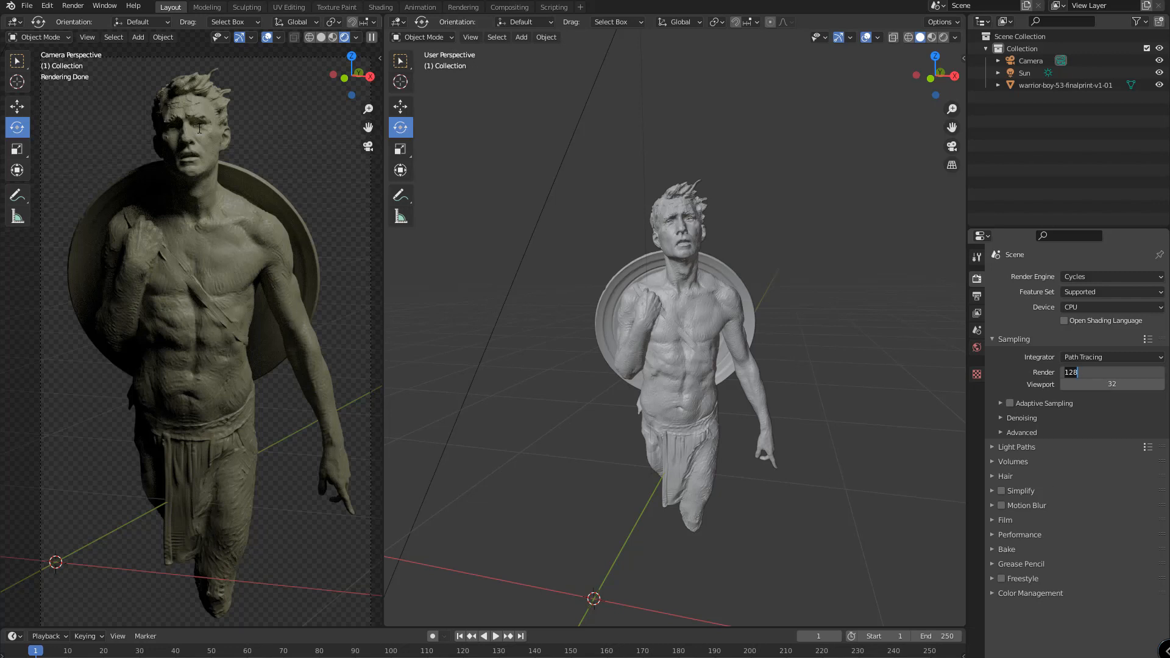
type("3000")
key("Return")
double_click(1095, 384)
key("Return")
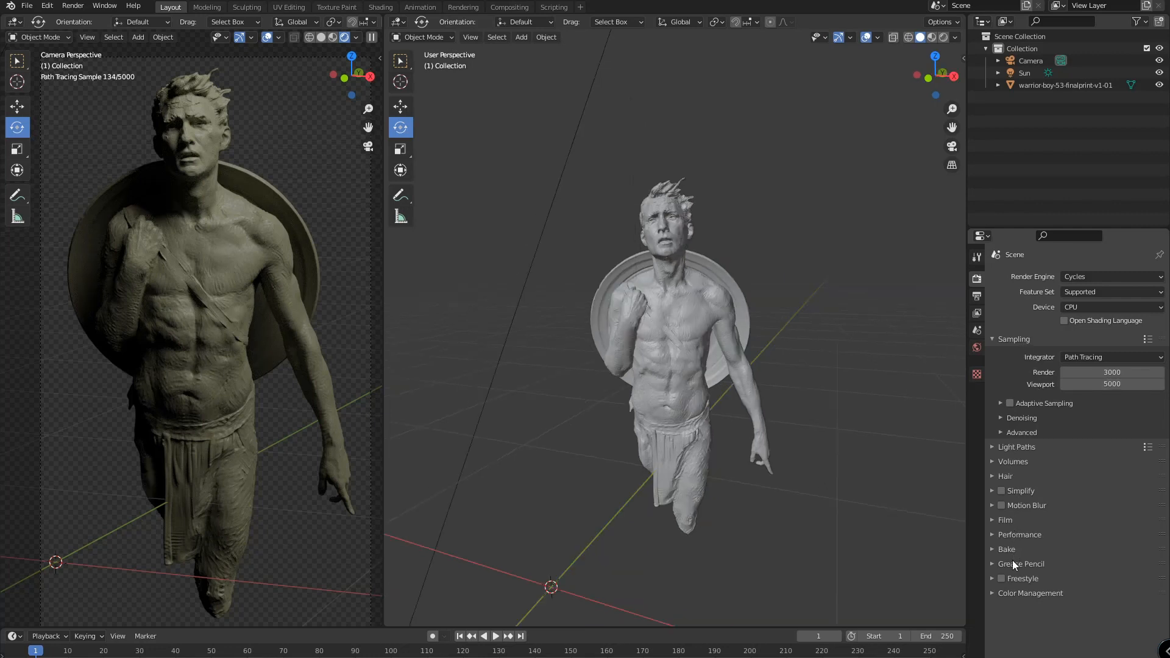
Expand the render's Color Management settings and review the View Transform options.
left_click(1033, 592)
scroll(1062, 529, "down", 1)
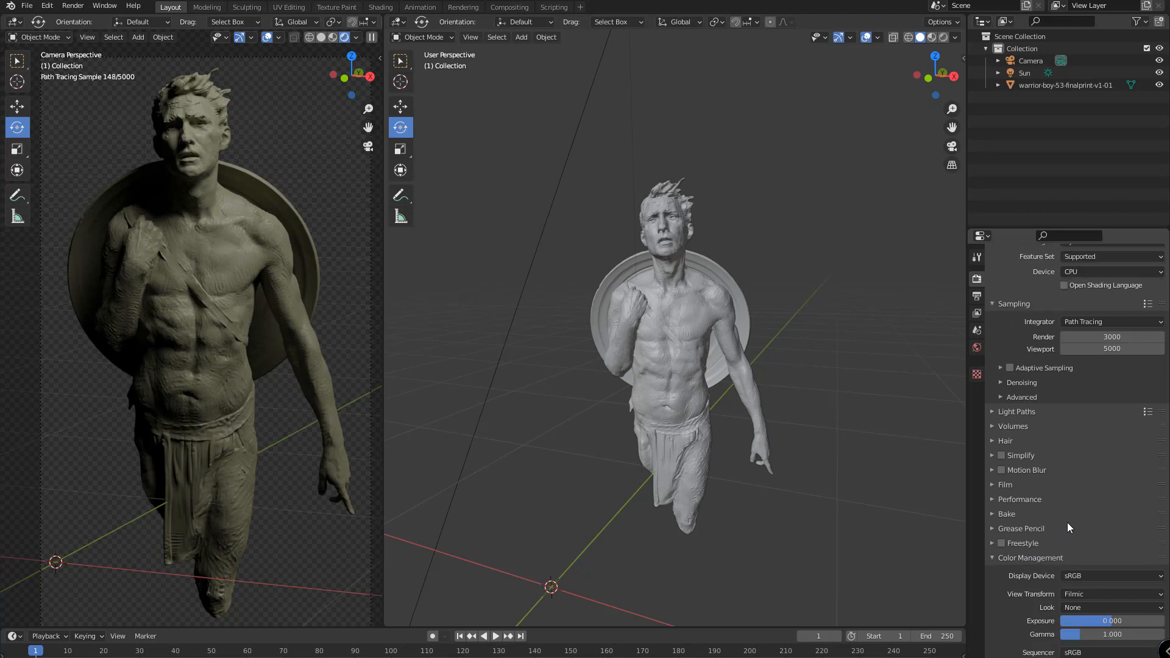
left_click(1089, 594)
left_click(1090, 594)
Add an area light to the scene at the world origin.
left_click(496, 37)
left_click(521, 37)
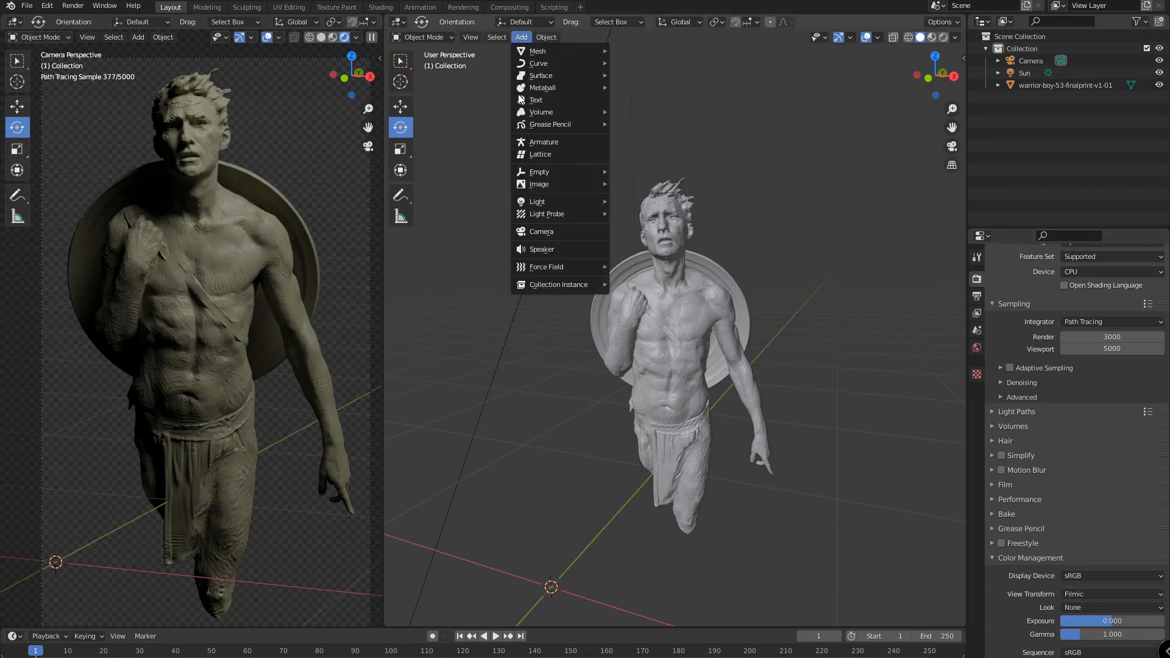
mouse_move(549, 201)
left_click(683, 242)
middle_click_drag(745, 368, 685, 381)
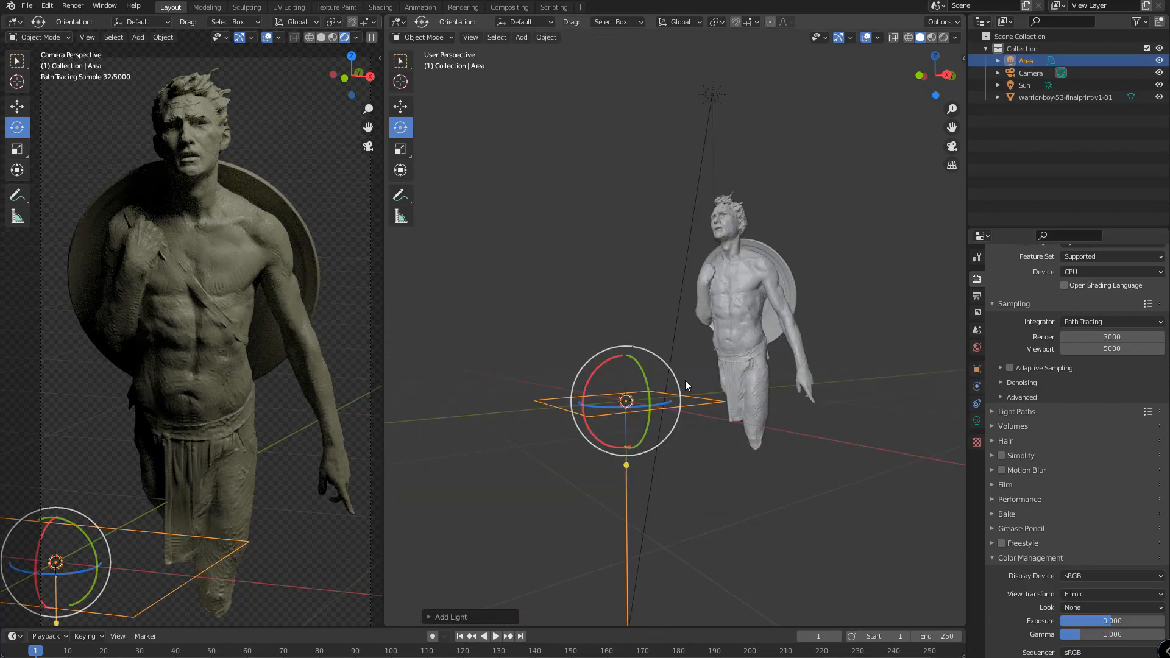
Rotate the area light so that it points up toward the sculpture.
key("r")
left_click_drag(628, 481, 634, 485)
middle_click_drag(640, 476, 811, 464)
left_click_drag(792, 425, 695, 420)
Reposition the area light in front of and below the sculpture and refine its tilt toward the figure.
left_click(401, 106)
middle_click_drag(914, 344, 838, 333)
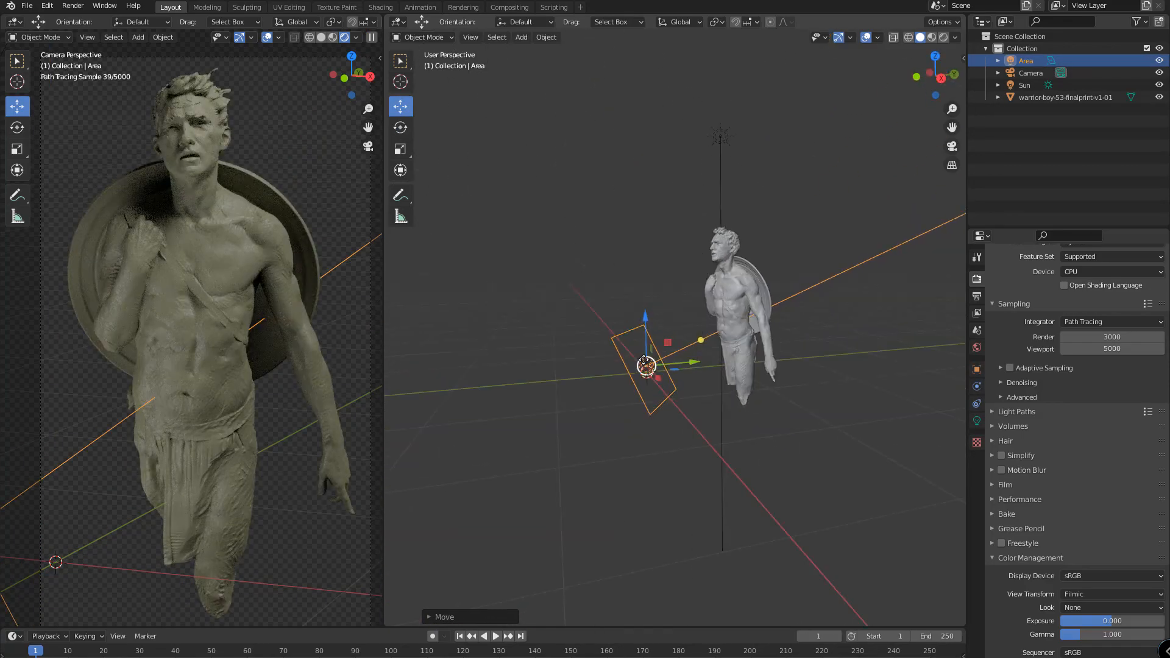
left_click_drag(648, 365, 630, 324)
middle_click_drag(589, 271, 712, 484)
left_click(400, 128)
left_click_drag(702, 391, 728, 385)
left_click(400, 107)
left_click_drag(708, 344, 739, 350)
Change the area light's shape to Disk.
left_click(977, 420)
left_click(1083, 375)
left_click(1091, 416)
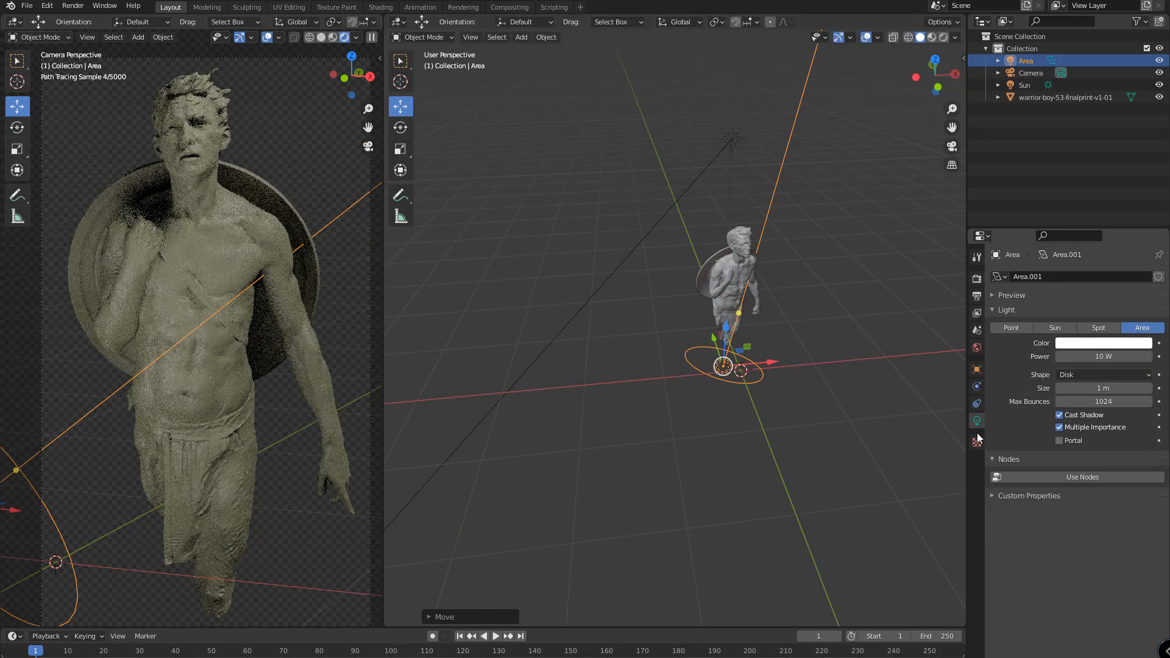
Reduce the area light's power to 2 W after trying 1 W.
middle_click_drag(762, 439, 775, 456)
middle_click_drag(683, 430, 795, 397)
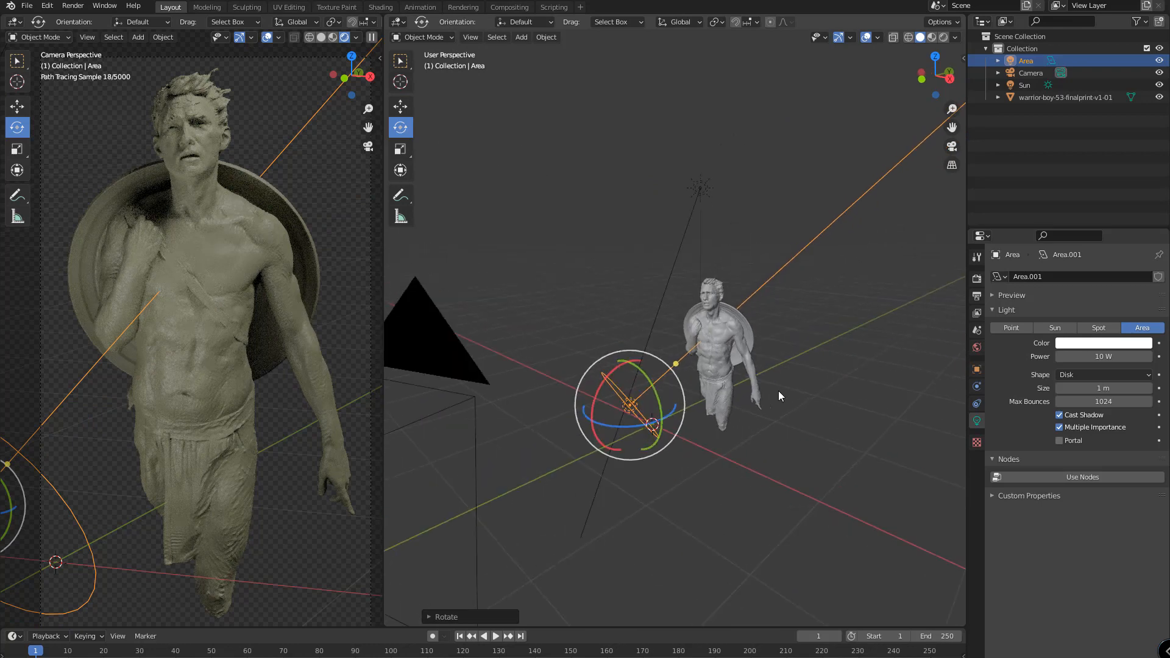
left_click(1104, 358)
type("1")
key("Return")
left_click(1104, 358)
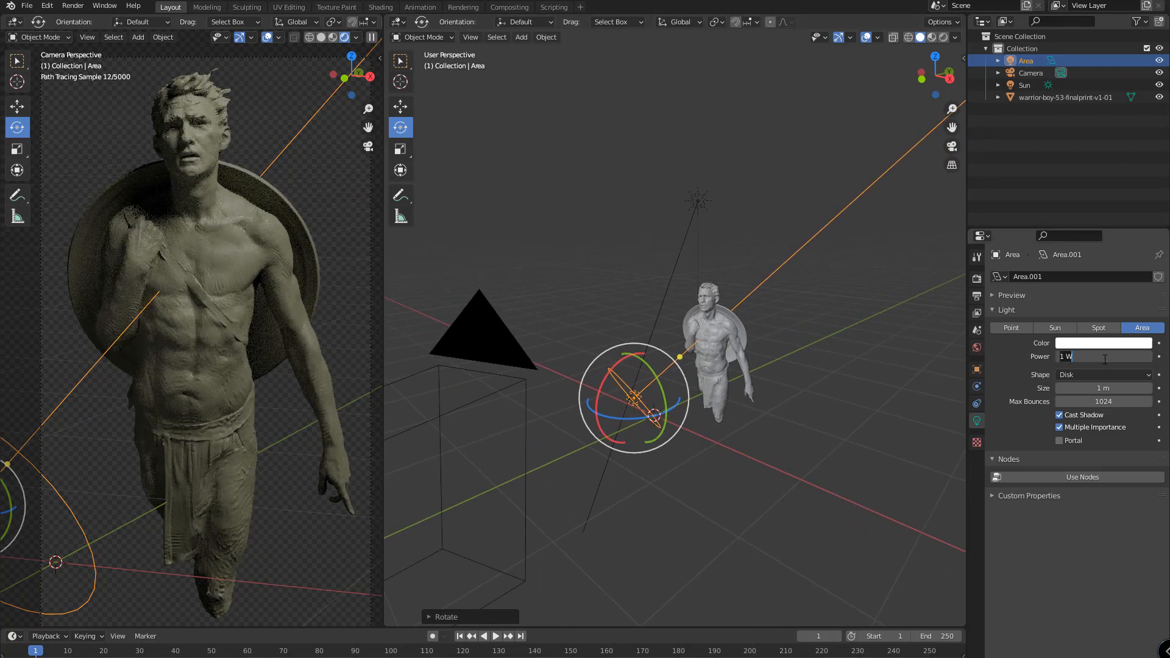
type("2")
key("Return")
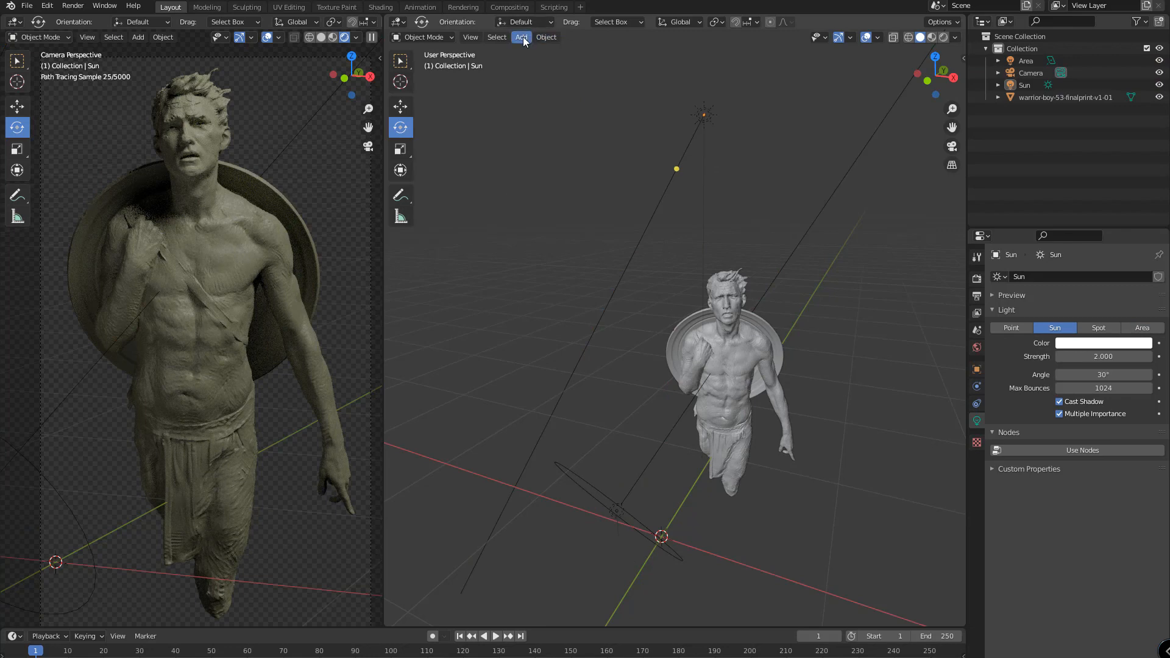
Add a point light to the scene.
left_click(521, 38)
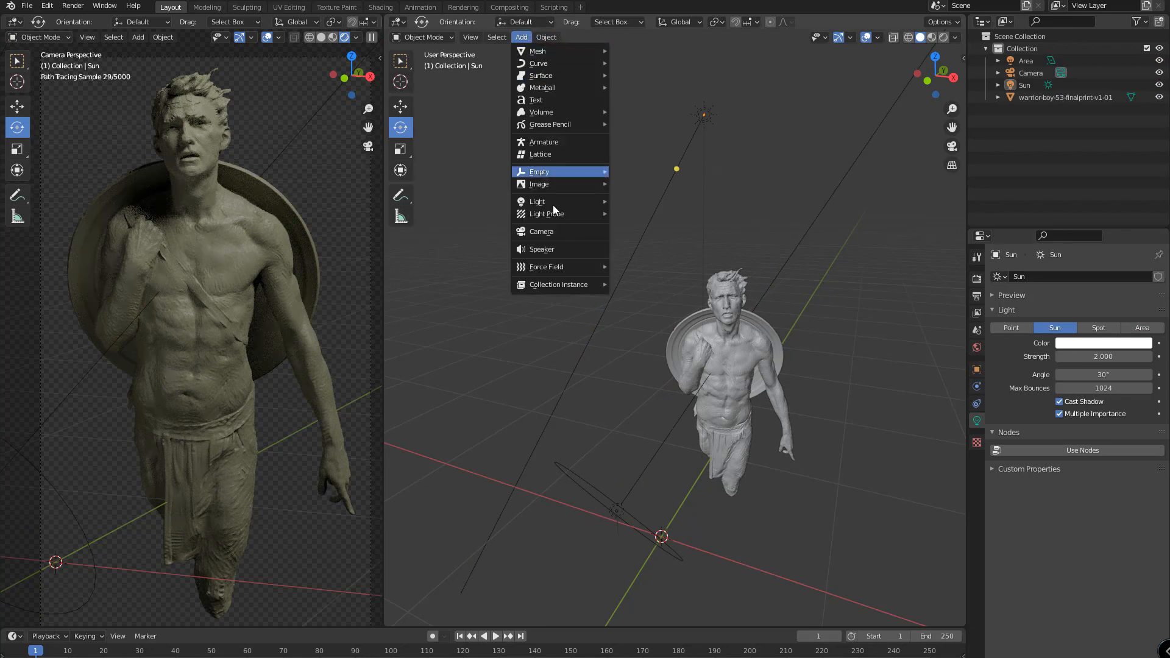
mouse_move(562, 200)
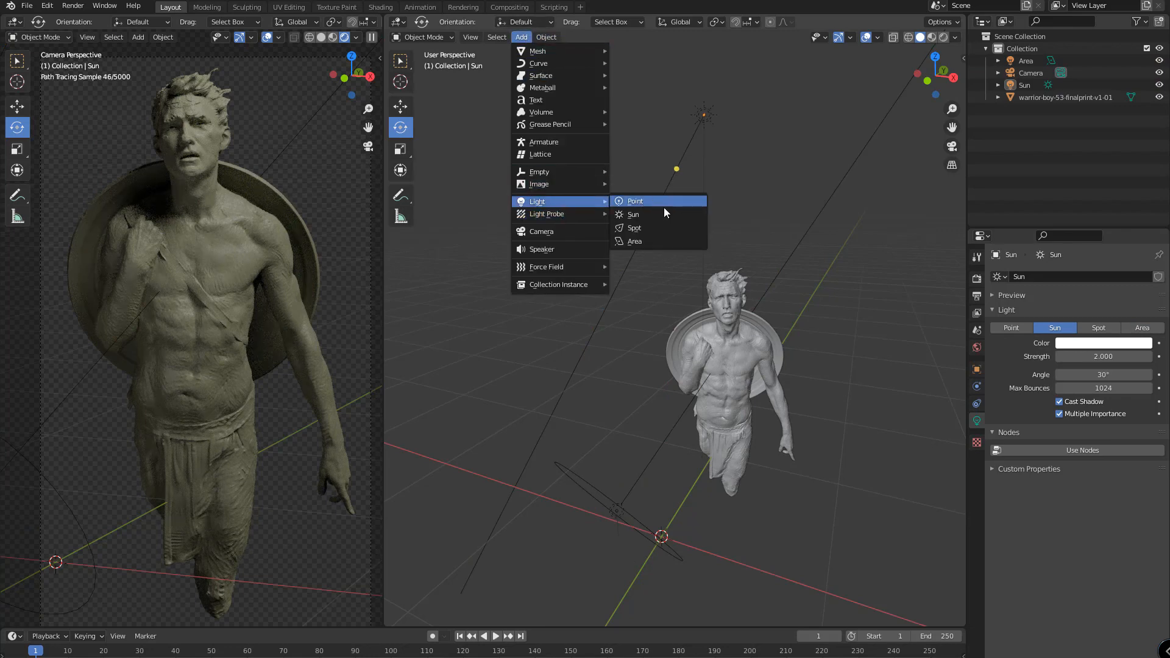
left_click(664, 203)
Move the point light up and in front of the sculpture, to the side of the head away from the raised hand.
middle_click_drag(810, 320, 686, 483)
key("shift+space")
key("g")
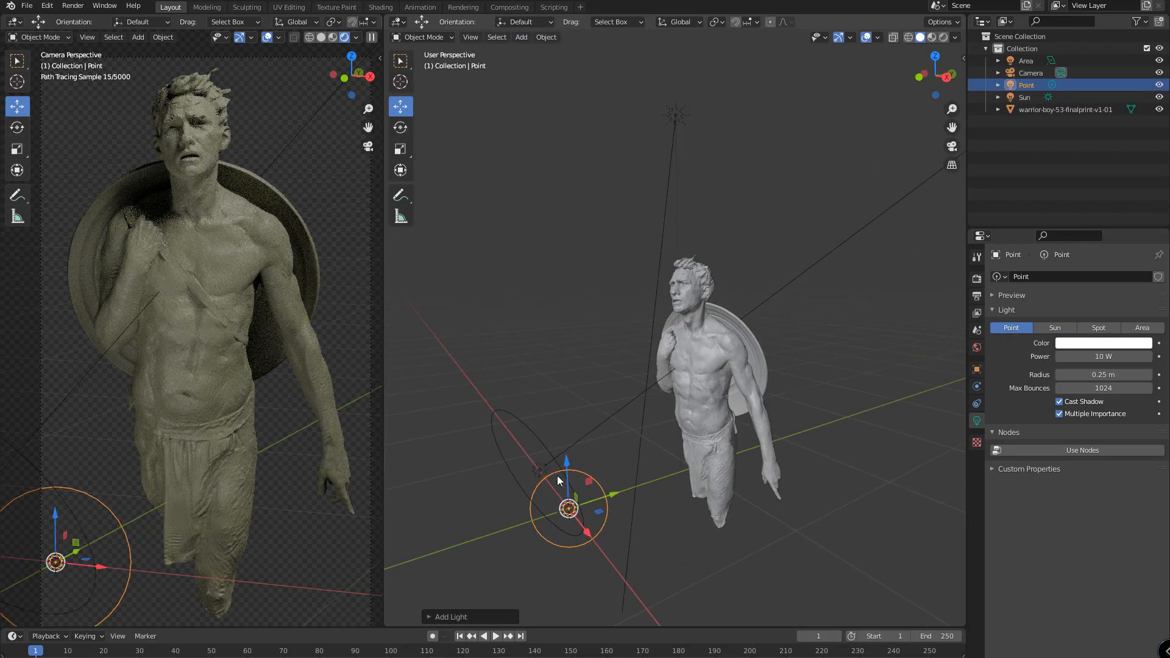
left_click_drag(564, 457, 622, 298)
middle_click_drag(622, 298, 770, 279)
left_click_drag(770, 287, 826, 245)
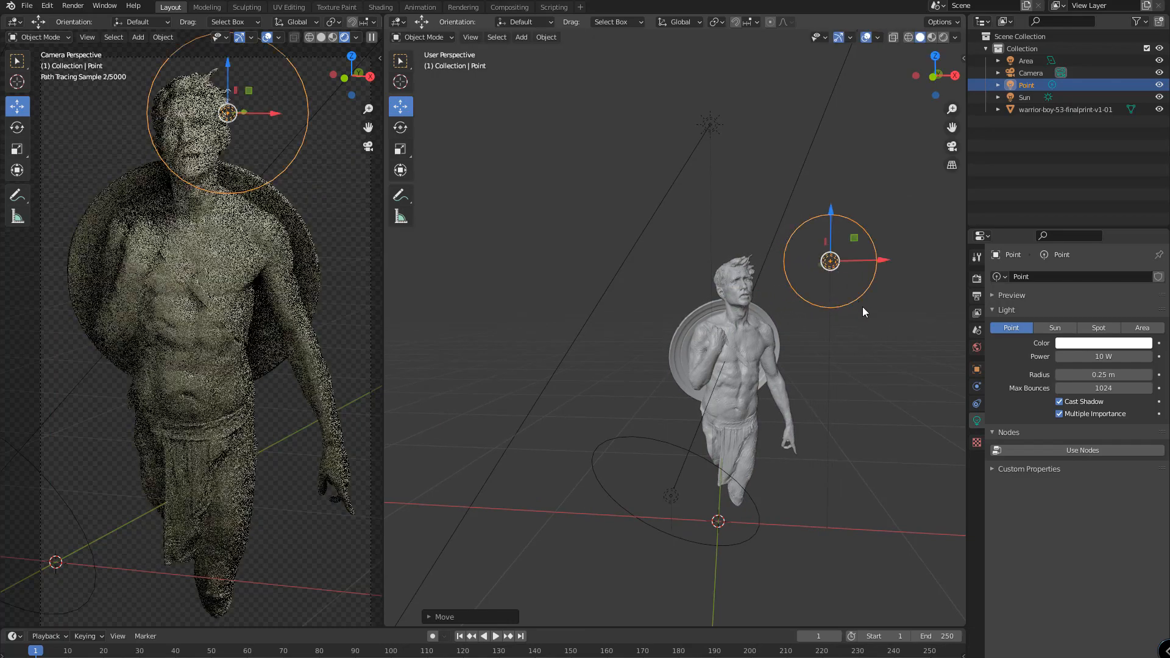
middle_click_drag(862, 306, 813, 230)
Tint the point light pale blue with hue 0.611 and saturation 0.312.
left_click(1103, 348)
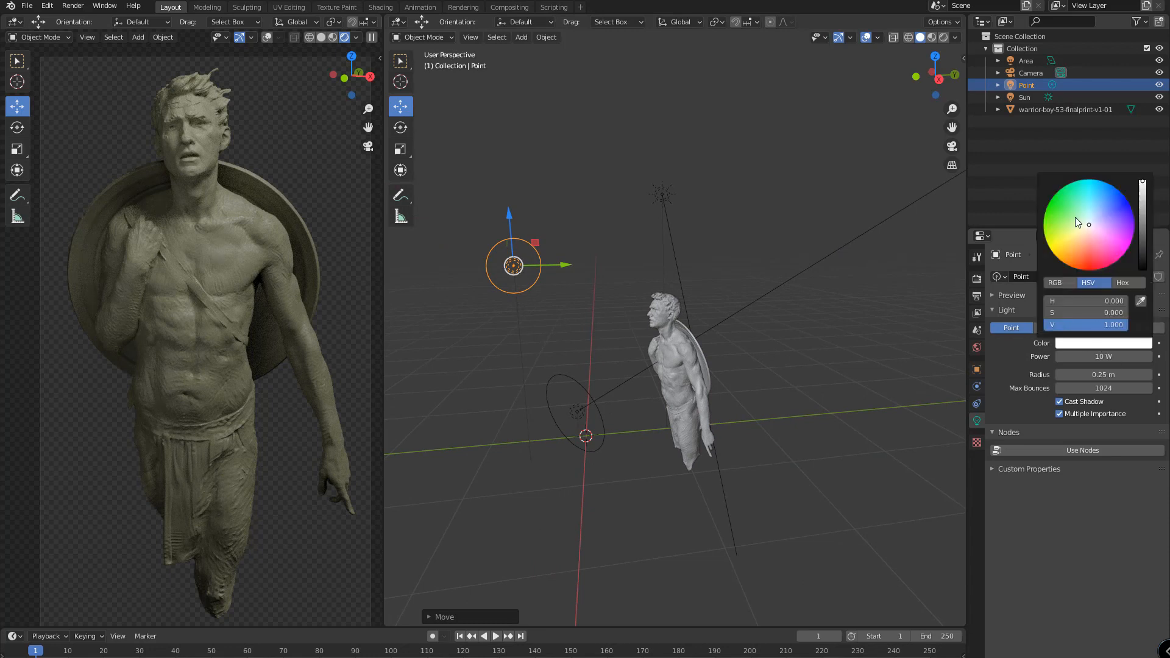
left_click(1098, 213)
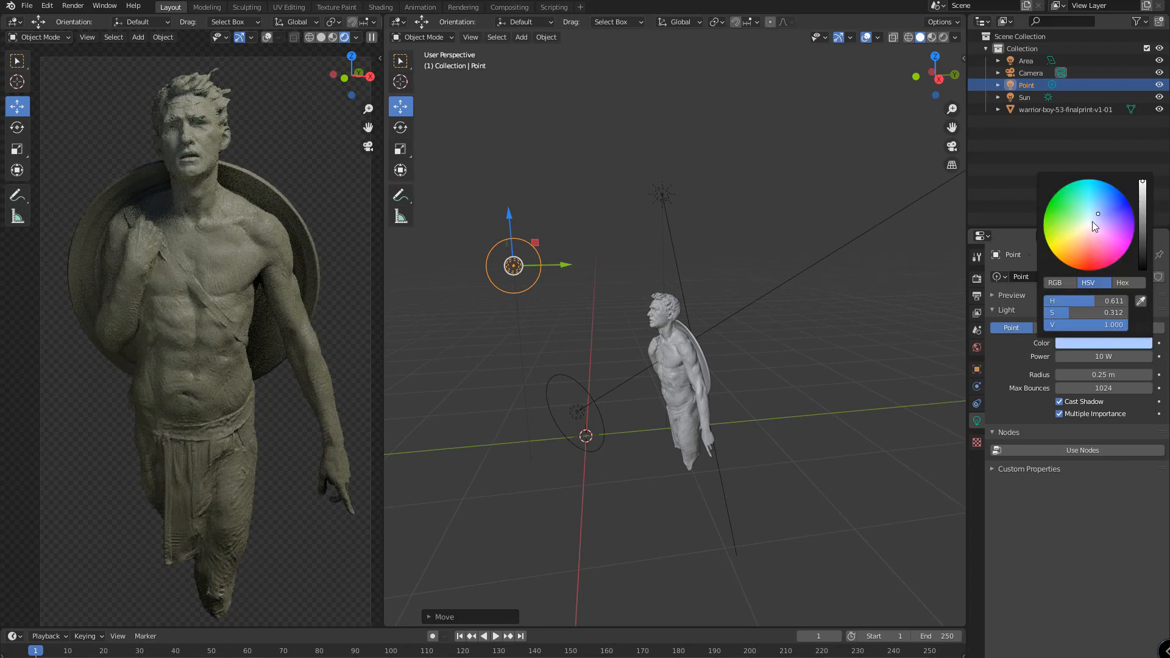
key("KP_0")
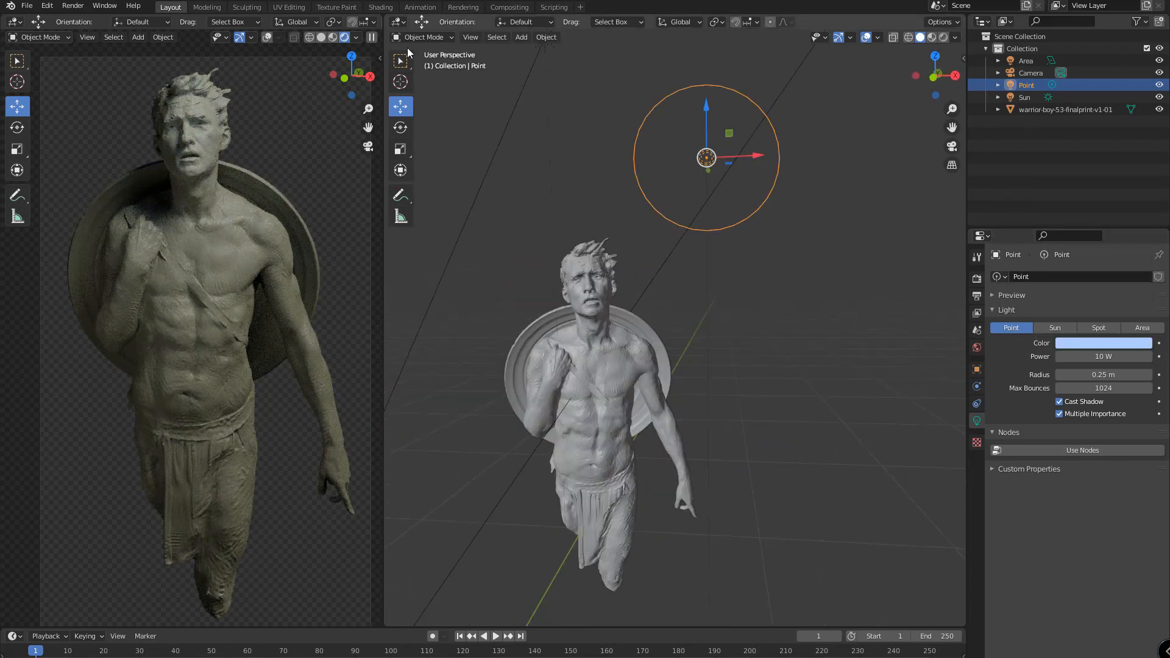
Switch the free 3D view to the Shader Editor and show the sculpture's full material node tree.
left_click(398, 21)
left_click(427, 123)
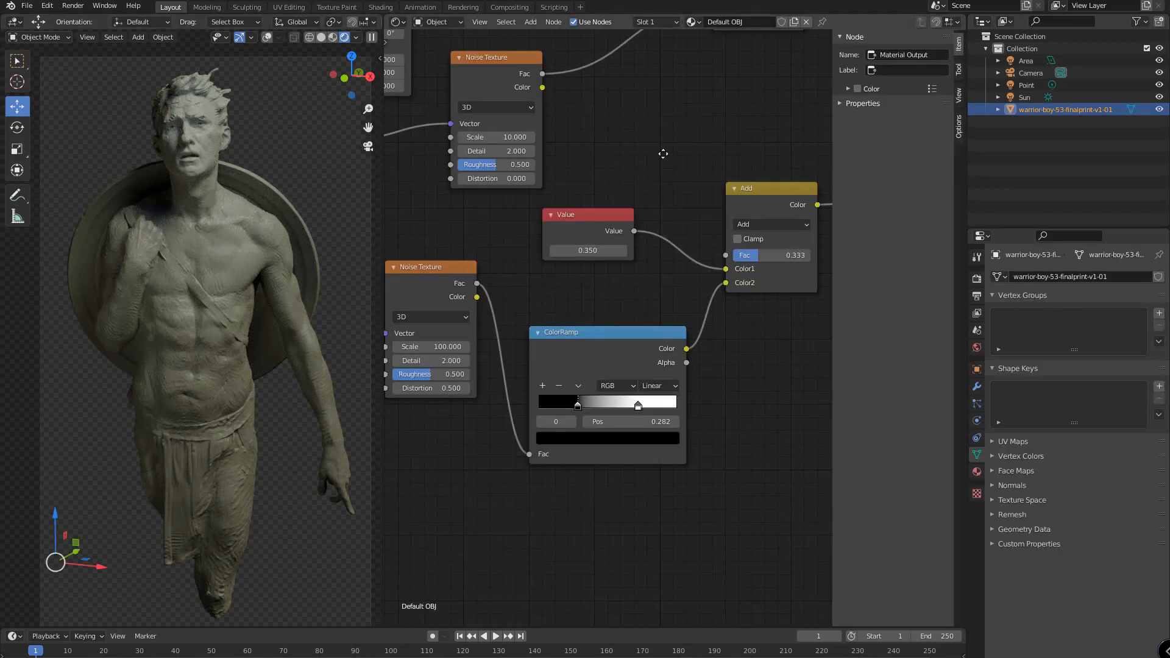
scroll(664, 191, "down", 2)
scroll(665, 186, "down", 8)
middle_click_drag(706, 241, 660, 266)
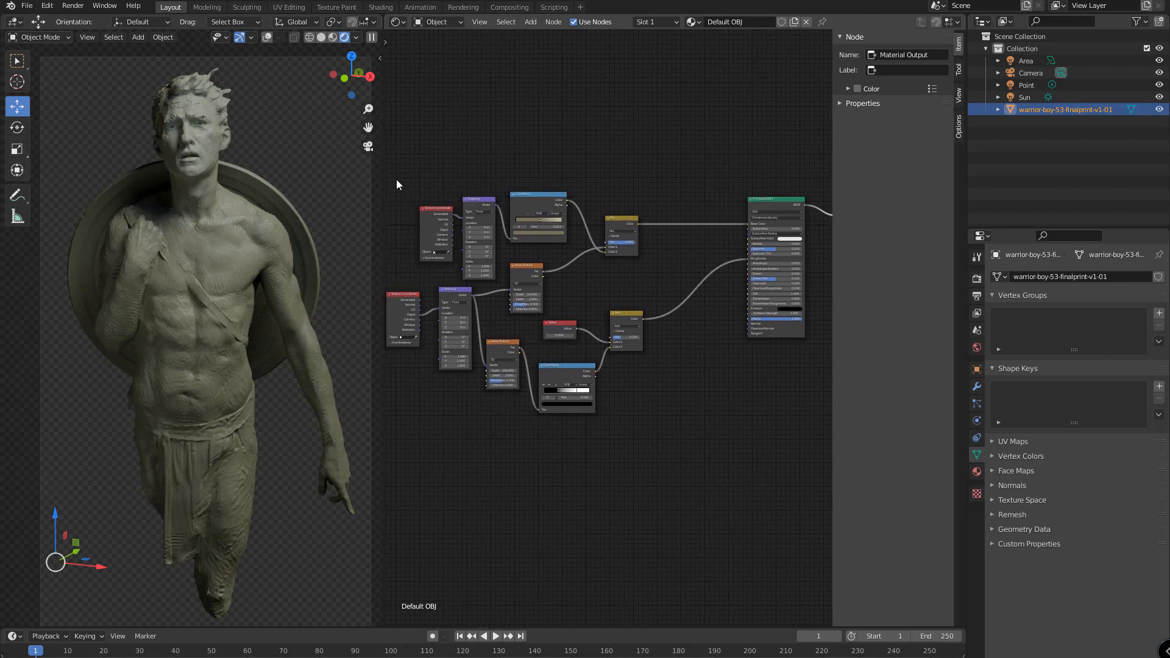
Spread the base colour node group and the roughness node group apart to tidy the material's node layout.
left_click_drag(396, 169, 610, 189)
left_click_drag(527, 267, 534, 245)
left_click_drag(666, 423, 376, 310)
left_click_drag(628, 317, 626, 326)
middle_click_drag(695, 138, 663, 192)
scroll(652, 246, "up", 1)
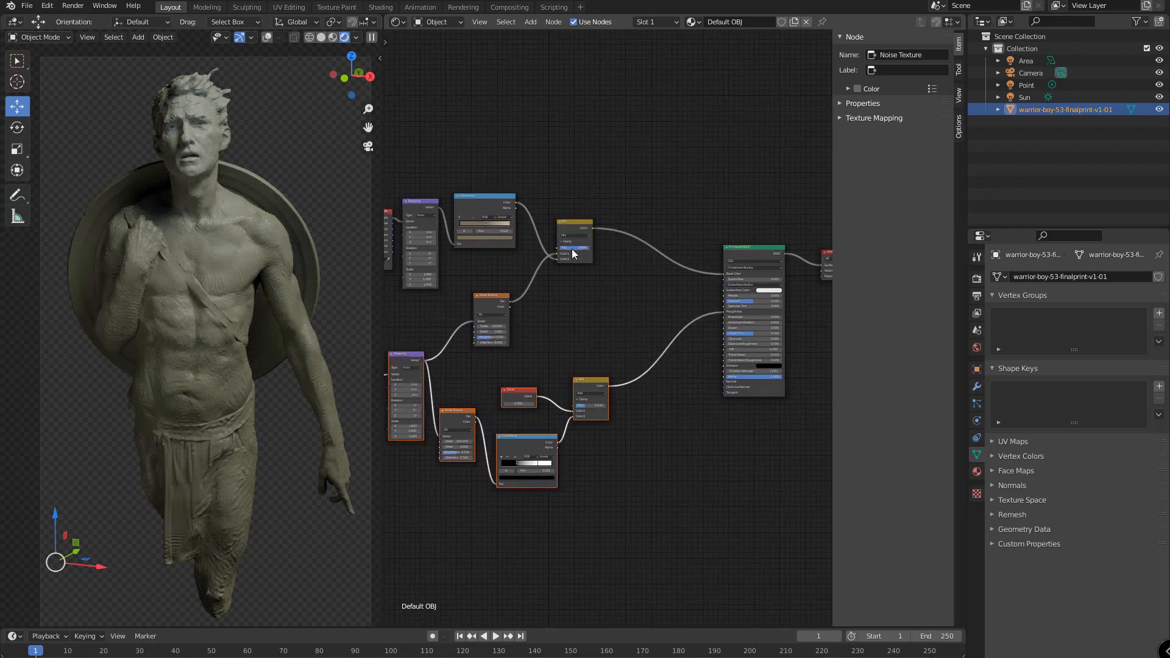
Add an Ambient Occlusion node in the empty space above the base colour nodes.
middle_click_drag(578, 145, 547, 276)
scroll(539, 257, "up", 3)
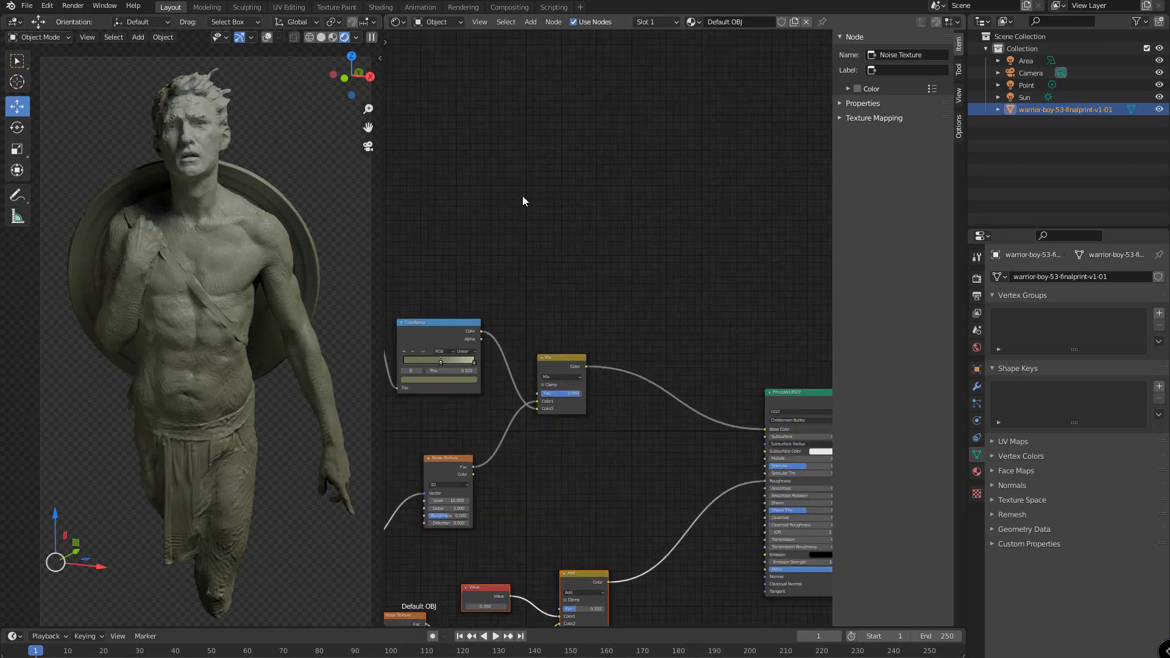
middle_click_drag(522, 196, 549, 264)
scroll(549, 265, "up", 2)
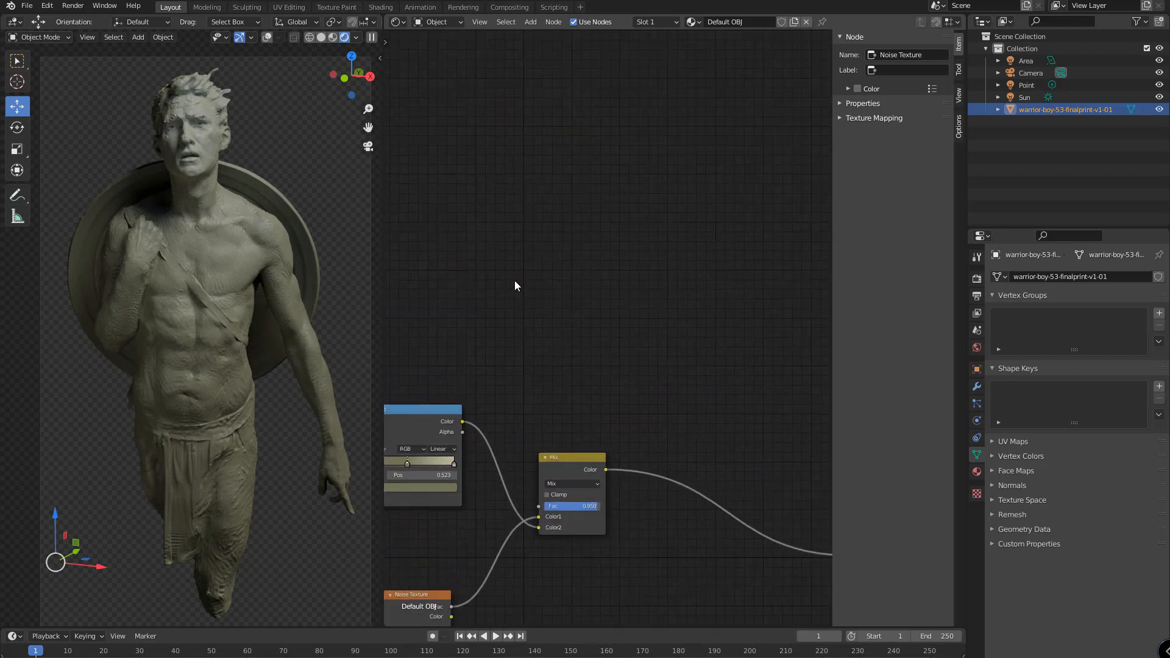
key("shift+a")
key("s")
left_click(553, 304)
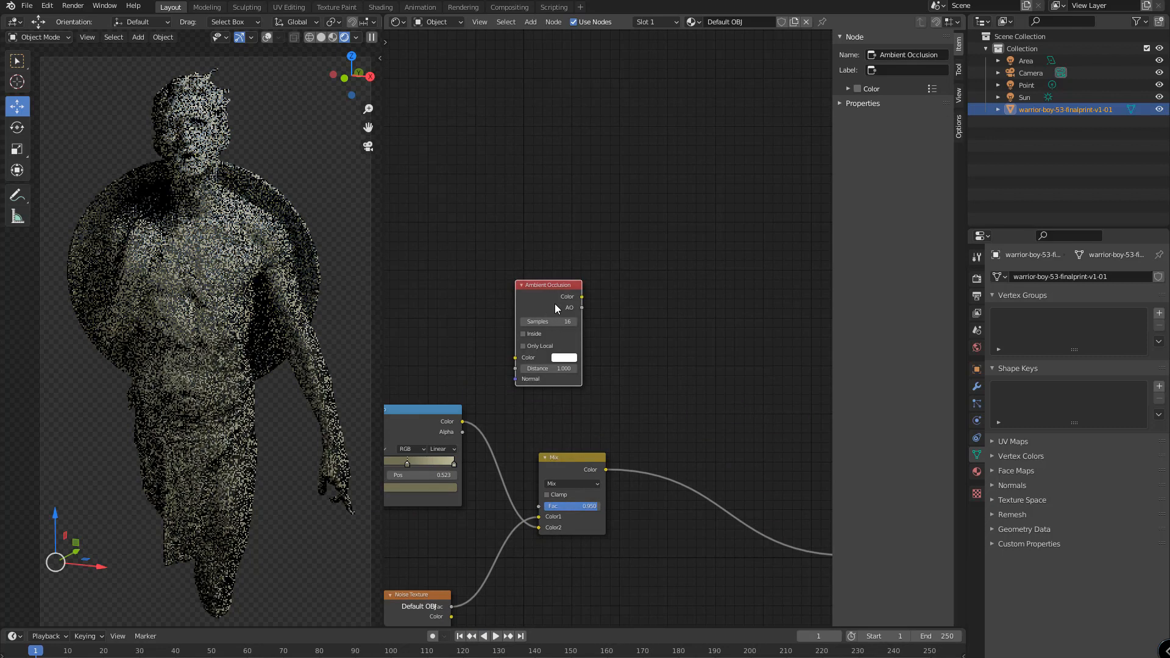
left_click(405, 228)
Bring the Ambient Occlusion and Material Output nodes together, connect AO to Surface and enable Only Local.
scroll(579, 308, "down", 4)
middle_click_drag(588, 311, 407, 298)
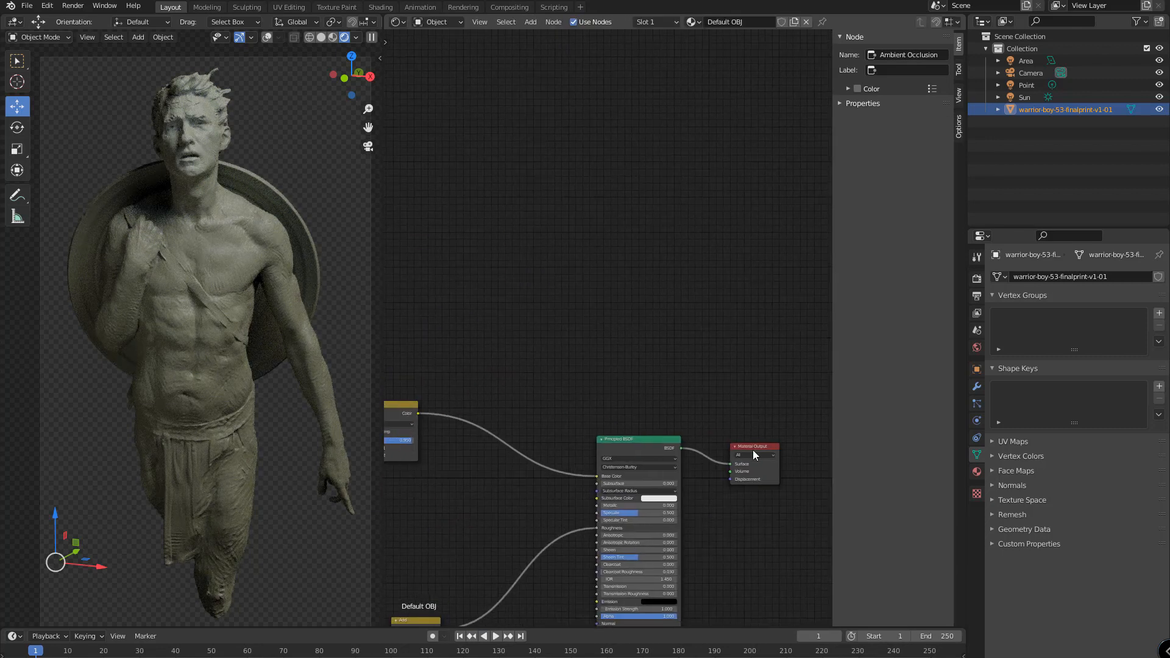
left_click_drag(753, 450, 699, 327)
middle_click_drag(481, 280, 612, 335)
left_click_drag(425, 300, 689, 375)
scroll(729, 360, "up", 4)
middle_click_drag(706, 311, 531, 215)
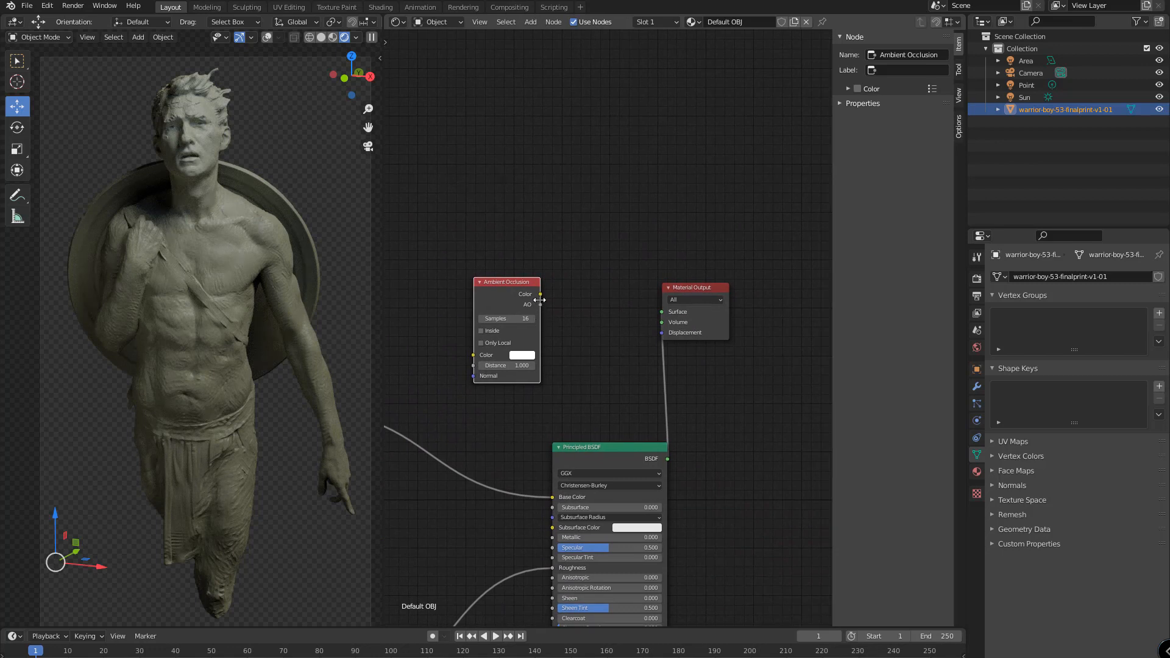
left_click_drag(540, 303, 649, 316)
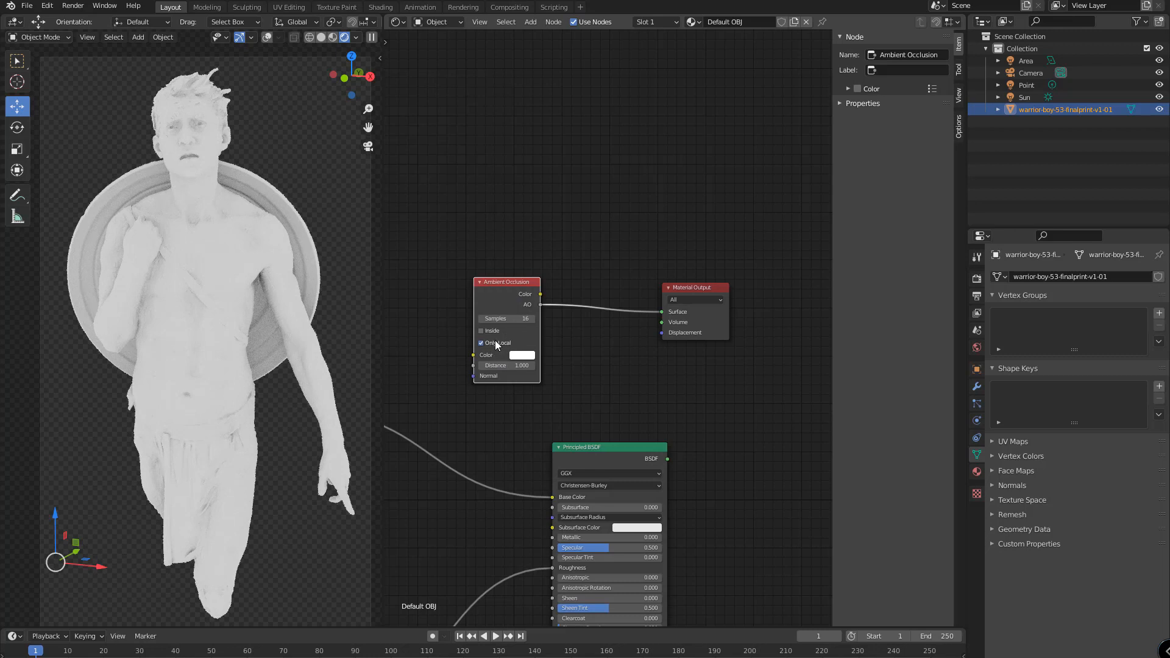
left_click_drag(499, 284, 436, 261)
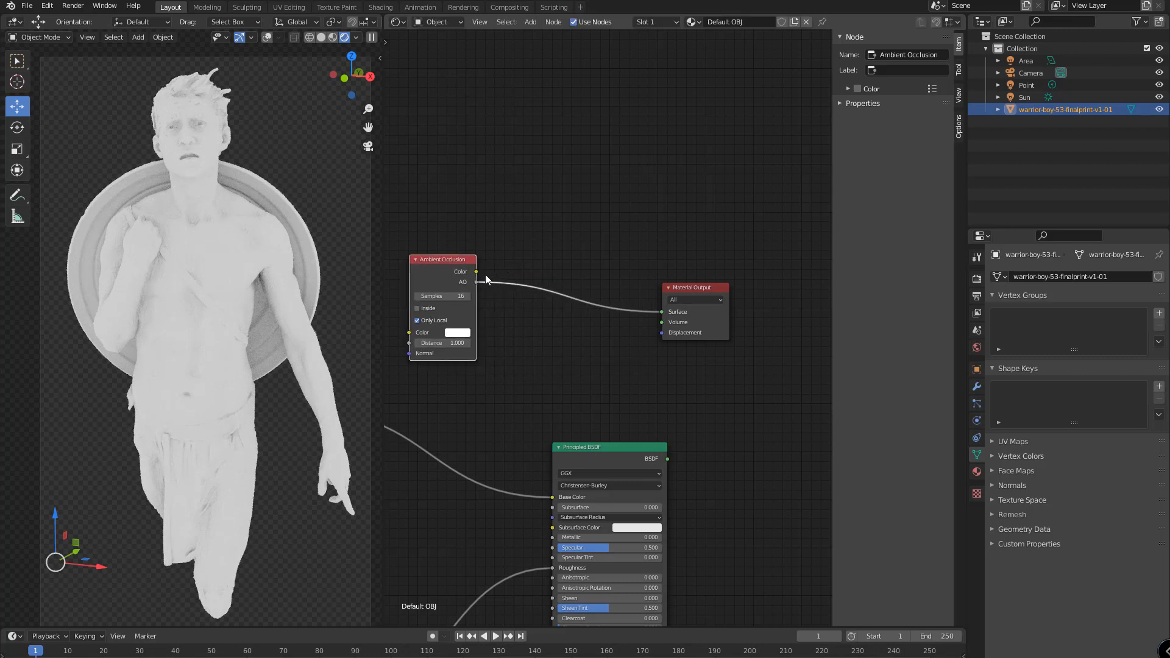
Try a peach tint through the Ambient Occlusion node's Color output, and reconnect its AO output to Surface.
left_click_drag(476, 272, 659, 315)
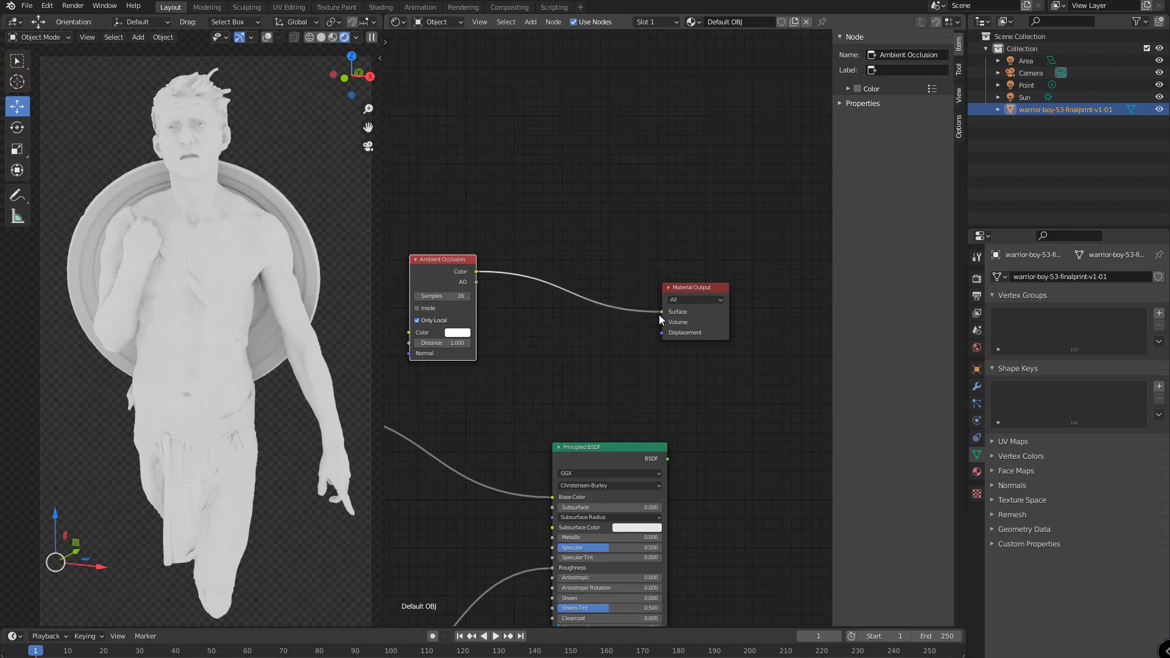
left_click(451, 334)
left_click(481, 241)
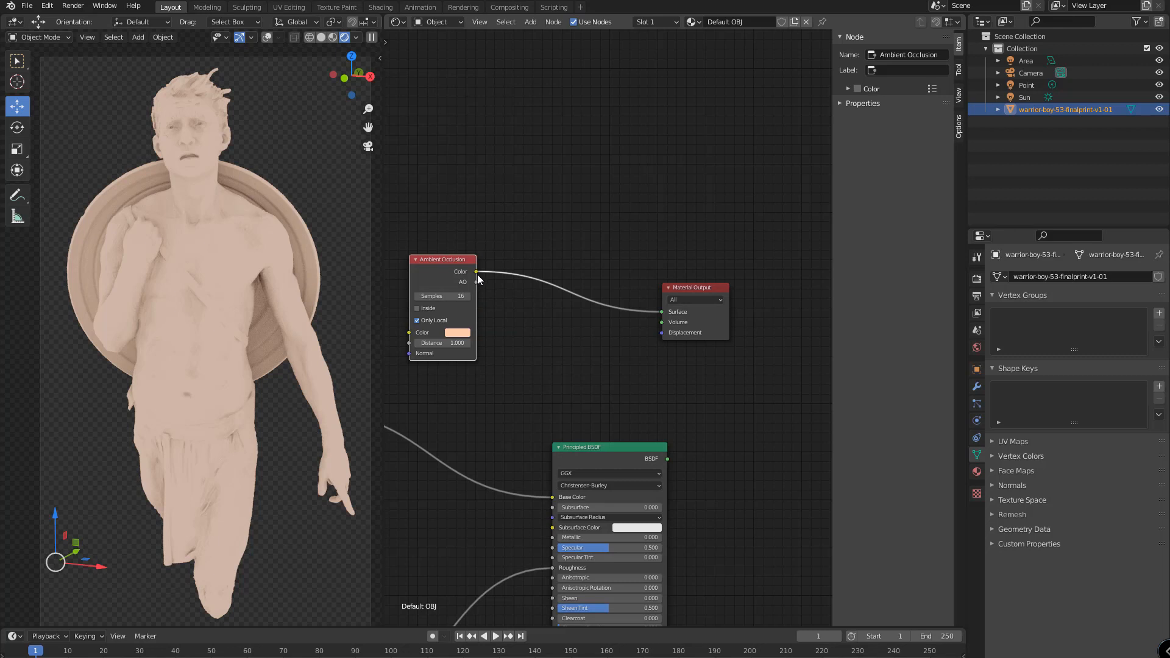
left_click_drag(477, 282, 660, 310)
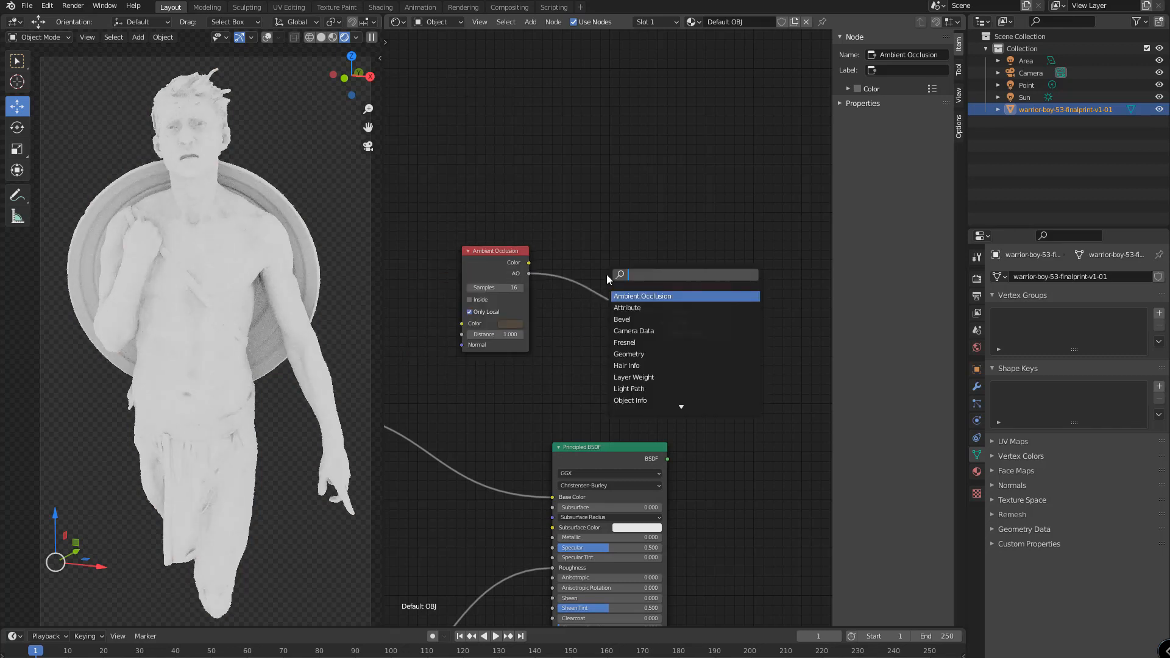
Insert a ColorRamp between the Ambient Occlusion node and the Material Output, and set the Ambient Occlusion colour to white.
type("color")
key("Down")
key("Return")
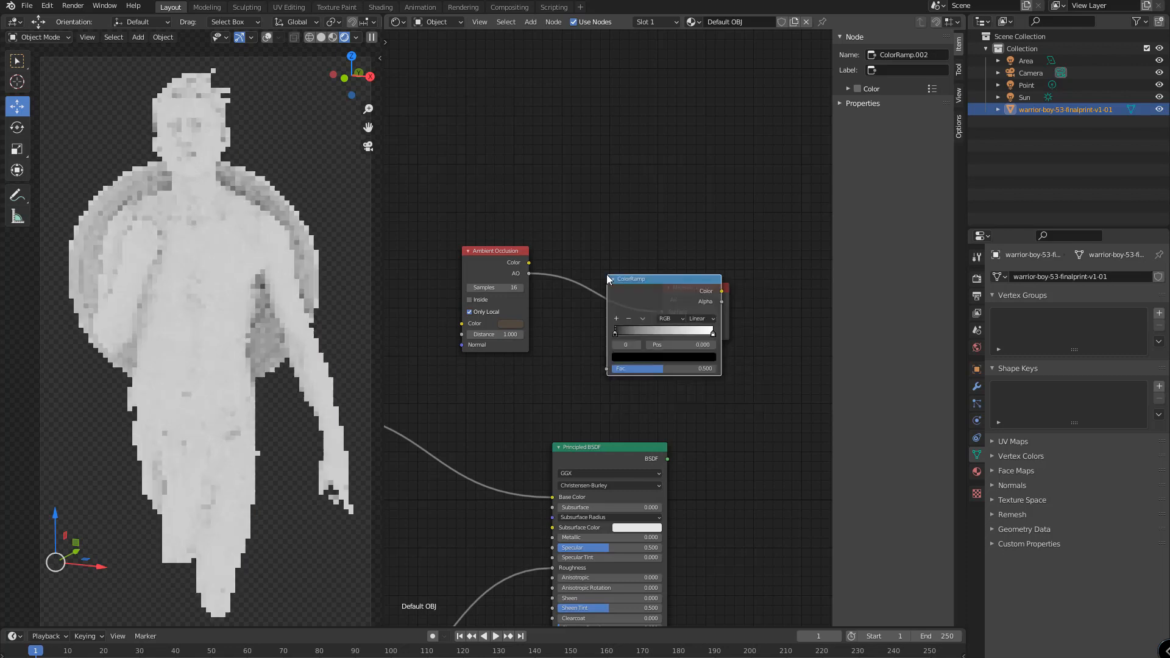
left_click(566, 262)
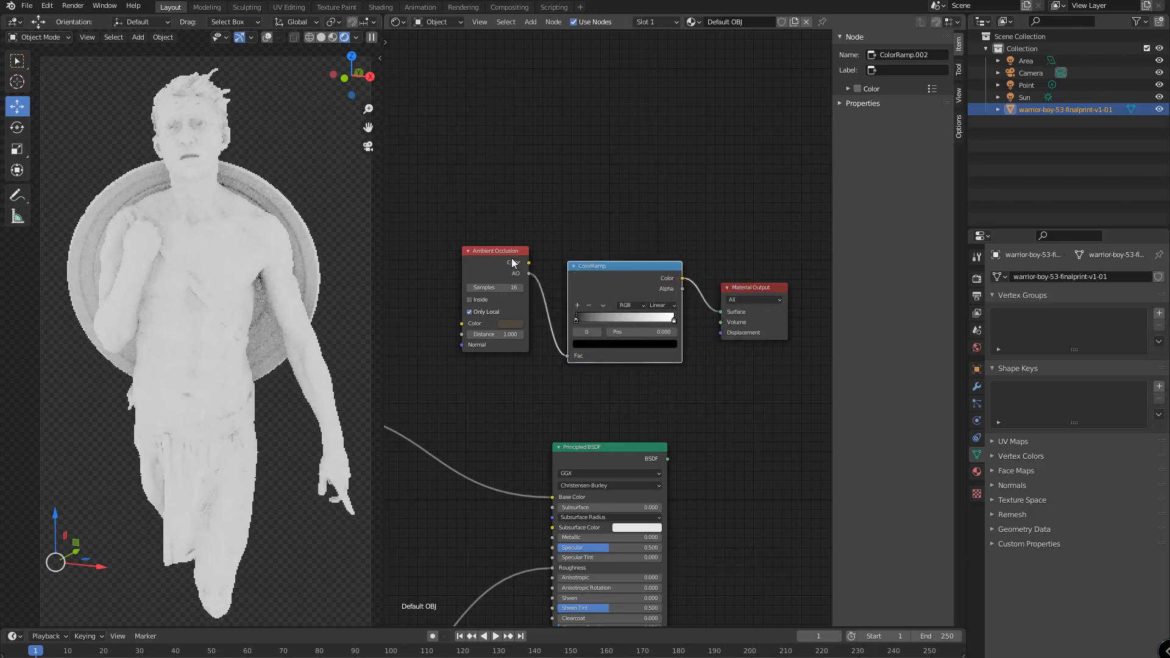
left_click(465, 323)
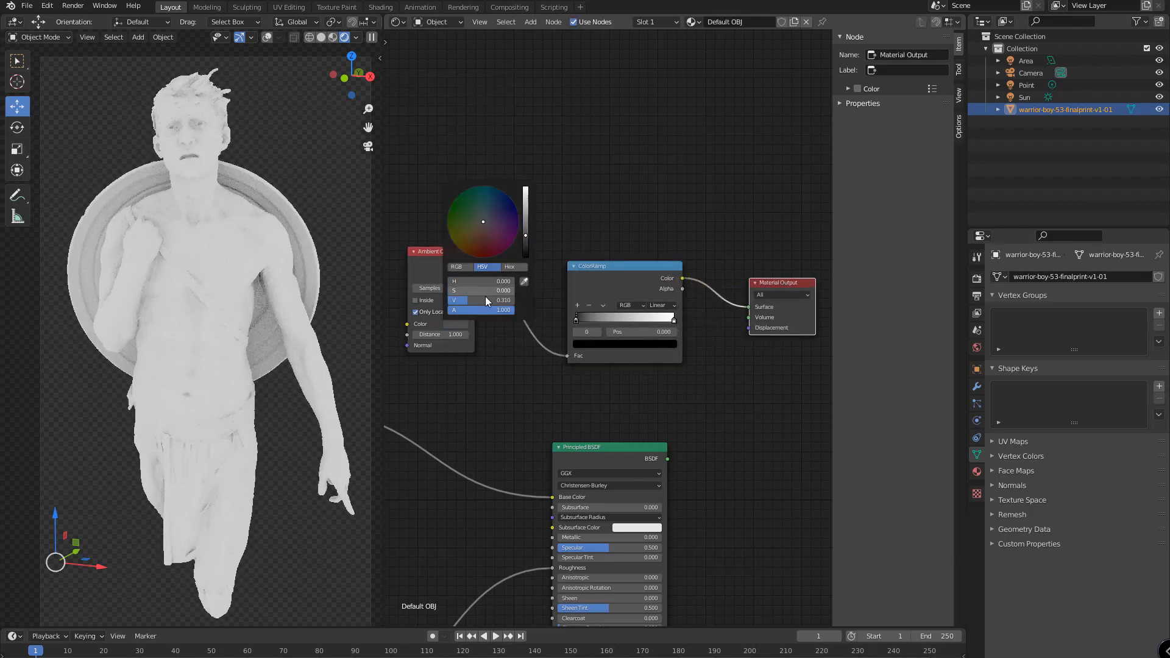
left_click_drag(485, 297, 607, 315)
Make the occlusion ColorRamp's black stop dark brown at position 0.205 and shift its white stop to 0.986.
scroll(591, 316, "up", 7)
left_click(574, 360)
left_click_drag(588, 298, 674, 298)
mouse_move(588, 281)
left_mouse_down()
mouse_move(612, 281)
mouse_move(599, 298)
left_mouse_up()
left_click_drag(627, 281, 619, 281)
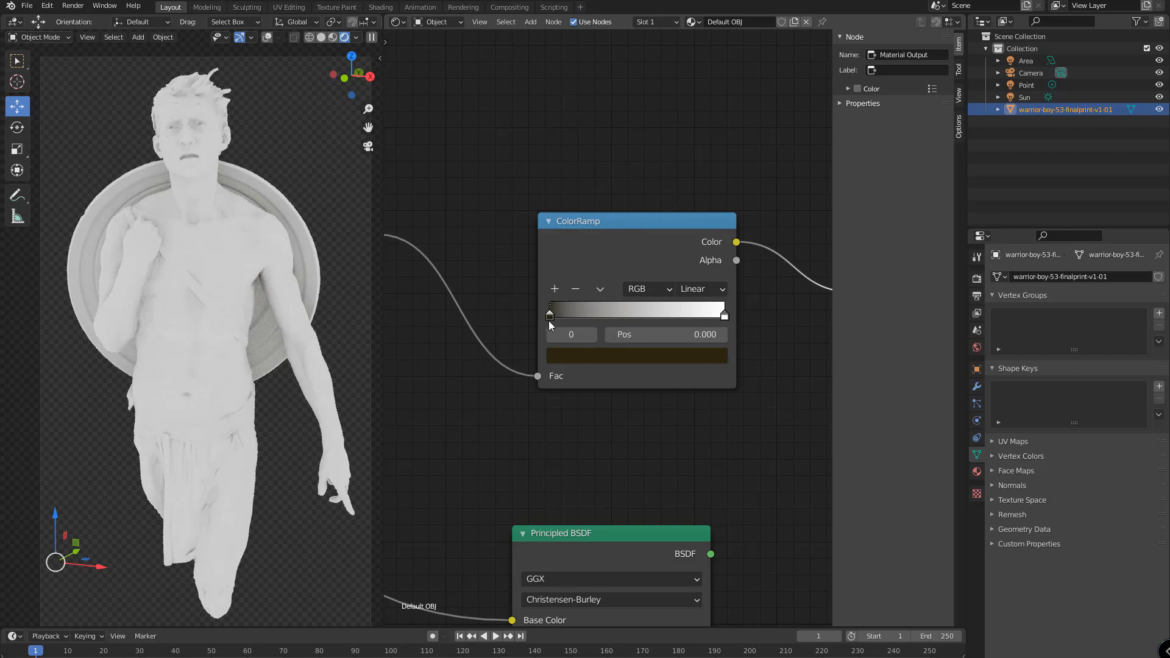
left_click_drag(549, 317, 583, 319)
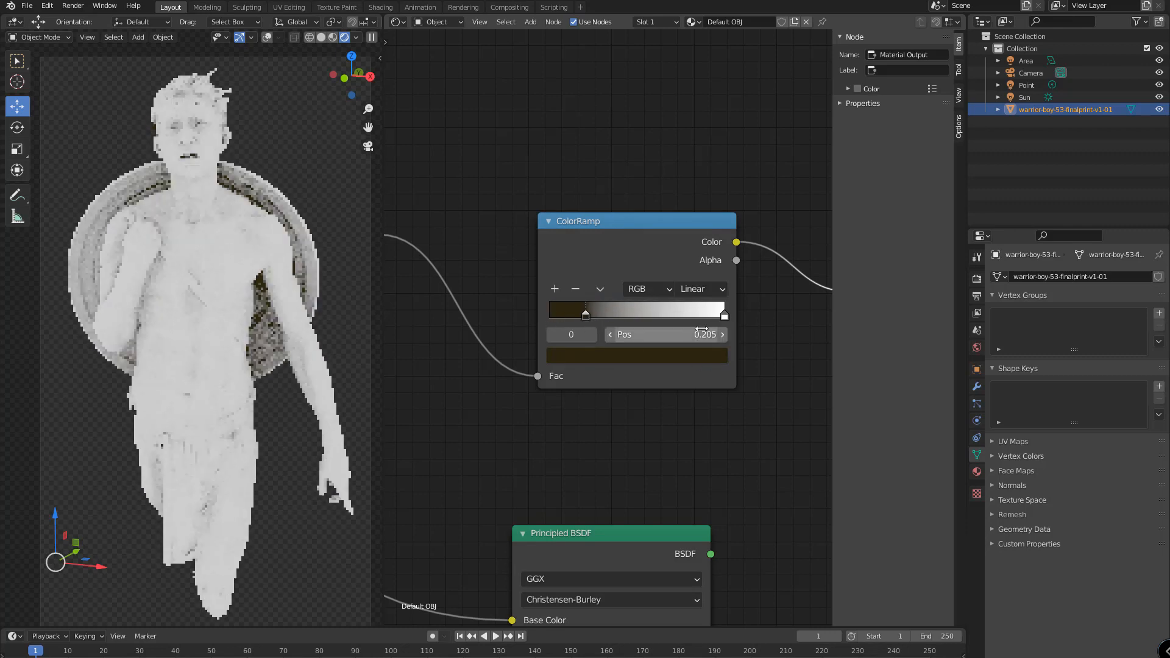
left_click_drag(724, 321, 698, 318)
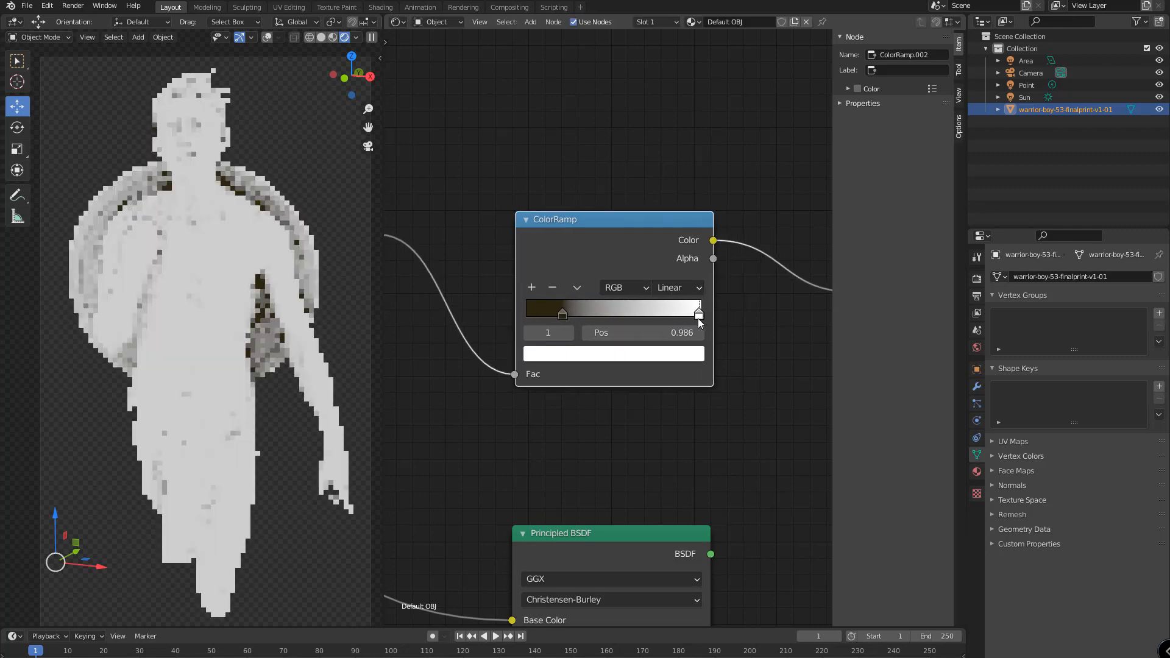
Add a middle stop to the occlusion ColorRamp, colour it muted grey-beige and place it at 0.534.
left_click(531, 287)
left_click_drag(559, 371, 558, 371)
left_click(559, 356)
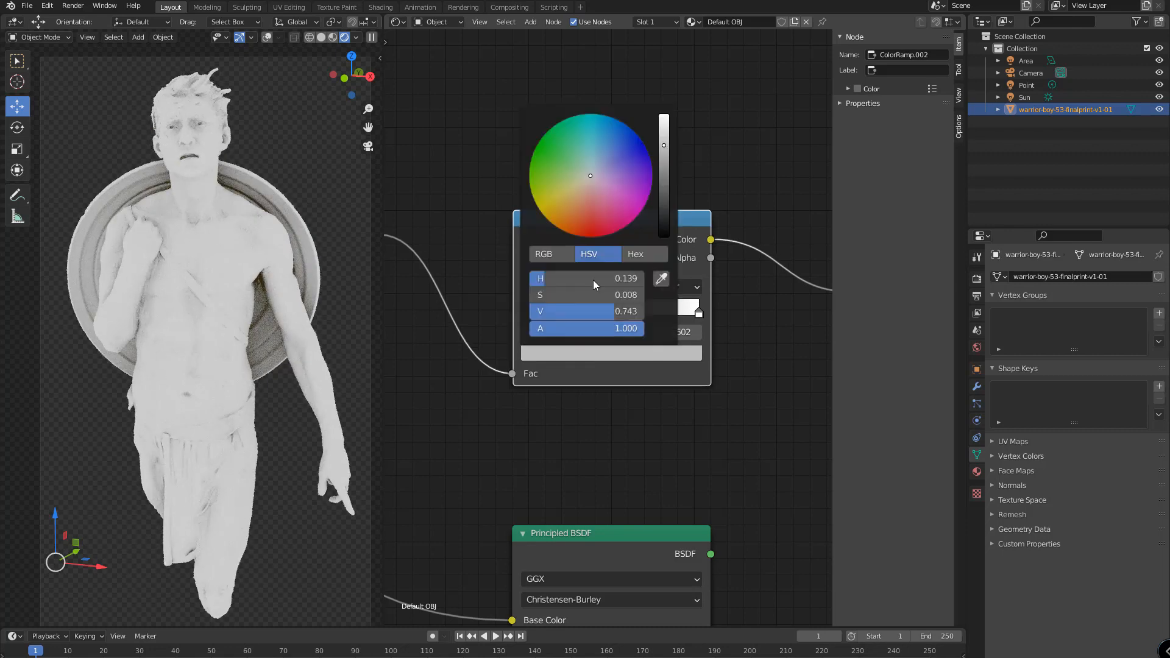
left_click(605, 357)
mouse_move(532, 295)
left_mouse_down()
mouse_move(589, 304)
mouse_move(578, 314)
mouse_move(540, 295)
mouse_move(539, 311)
mouse_move(523, 311)
left_mouse_up()
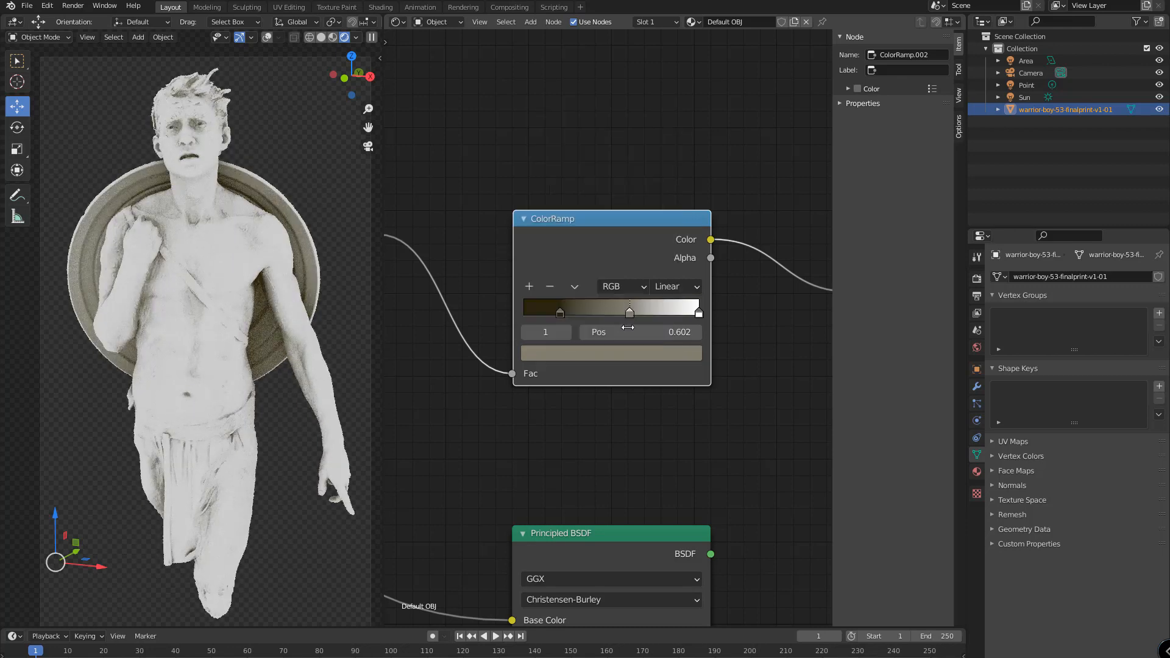
mouse_move(612, 314)
left_mouse_down()
mouse_move(649, 315)
mouse_move(615, 312)
left_mouse_up()
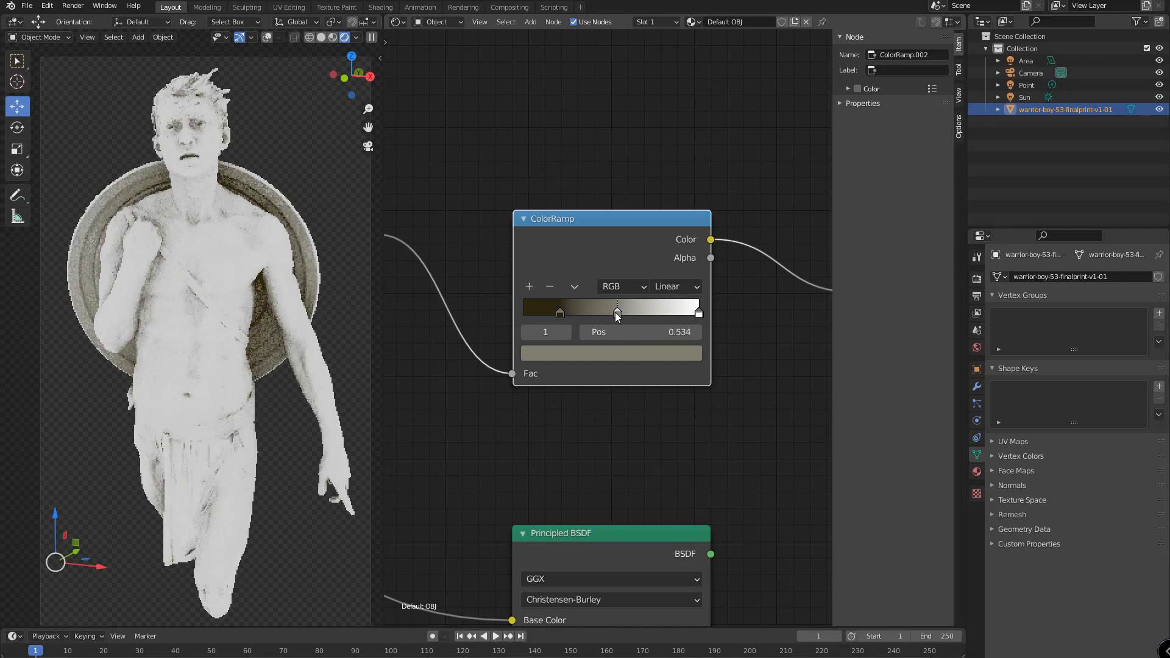
Cut the ColorRamp's link to the Material Output, reconnect the Principled BSDF to Surface and place the output beside it.
scroll(689, 294, "down", 3)
scroll(676, 240, "down", 1)
scroll(683, 301, "up", 1)
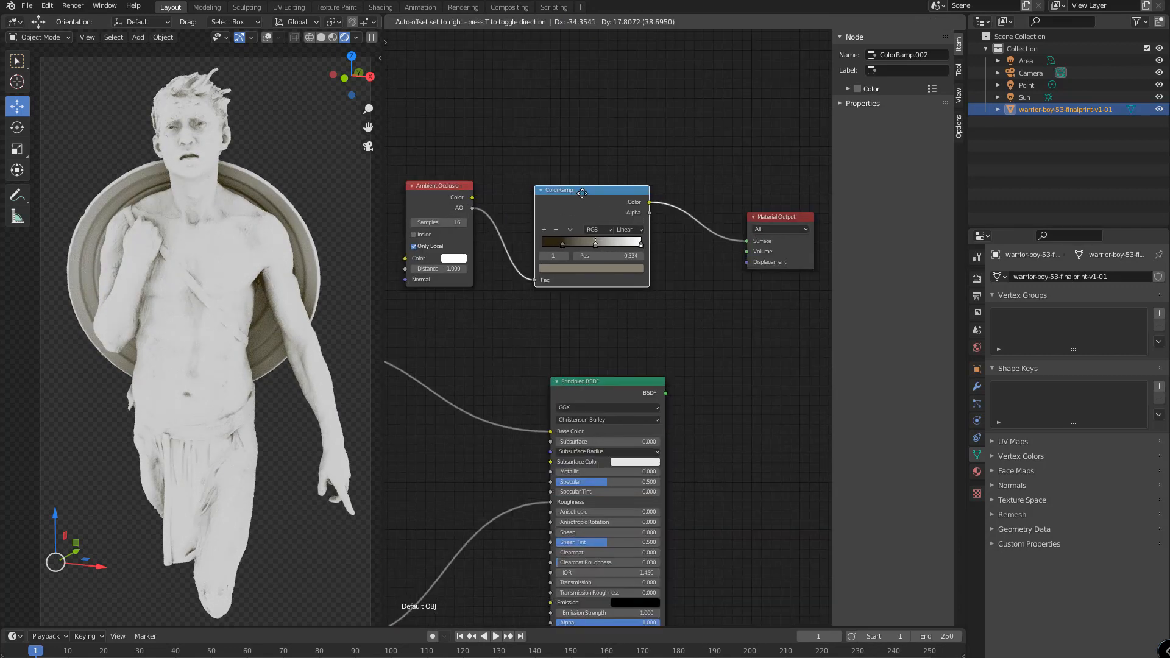
scroll(676, 229, "down", 1)
left_click(672, 284)
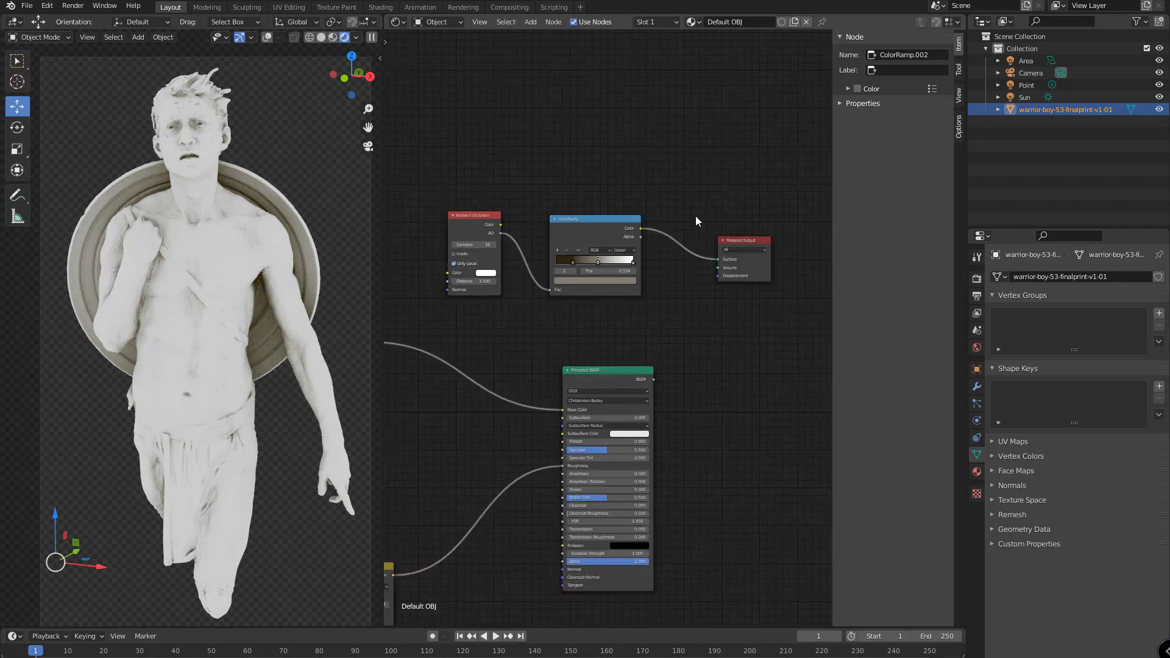
right_click_drag(696, 262, 697, 271, "ctrl")
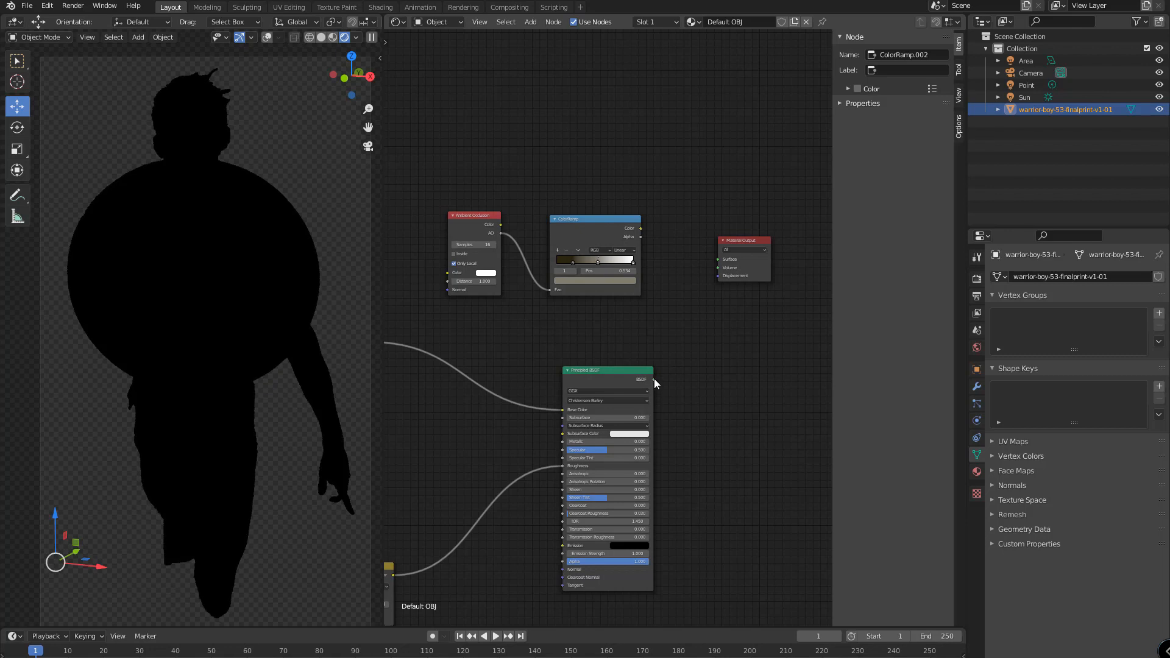
left_click_drag(654, 379, 718, 259)
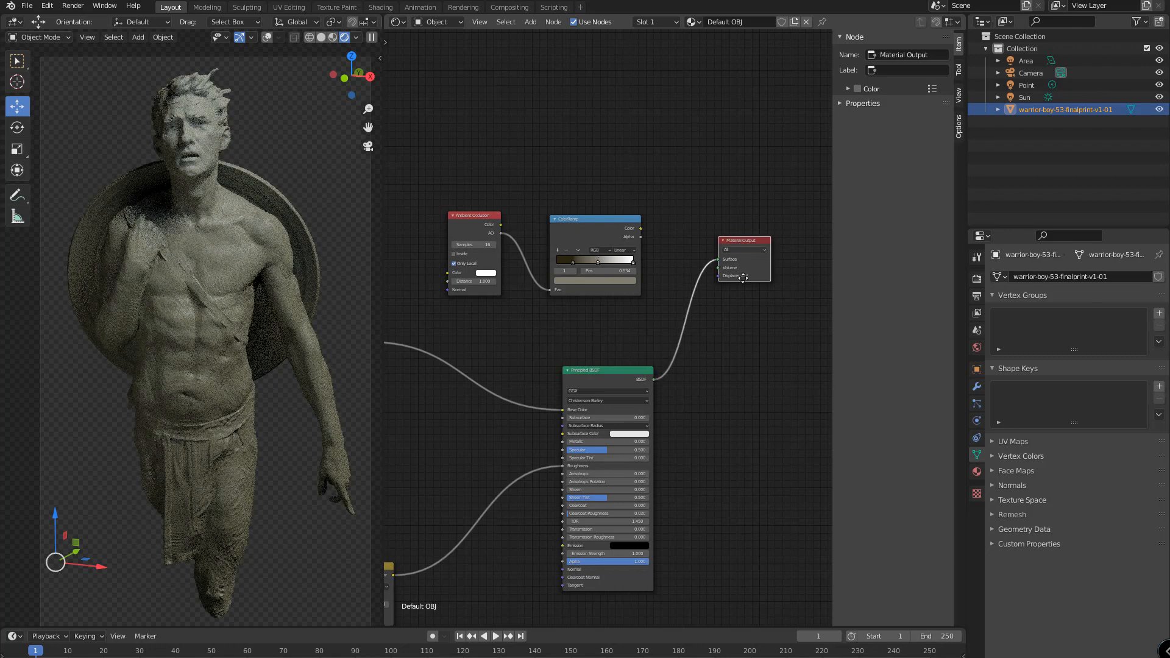
left_click_drag(737, 247, 742, 351)
Move the Ambient Occlusion node and its ColorRamp together to just above the base colour Mix nodes.
left_click_drag(466, 178, 499, 225)
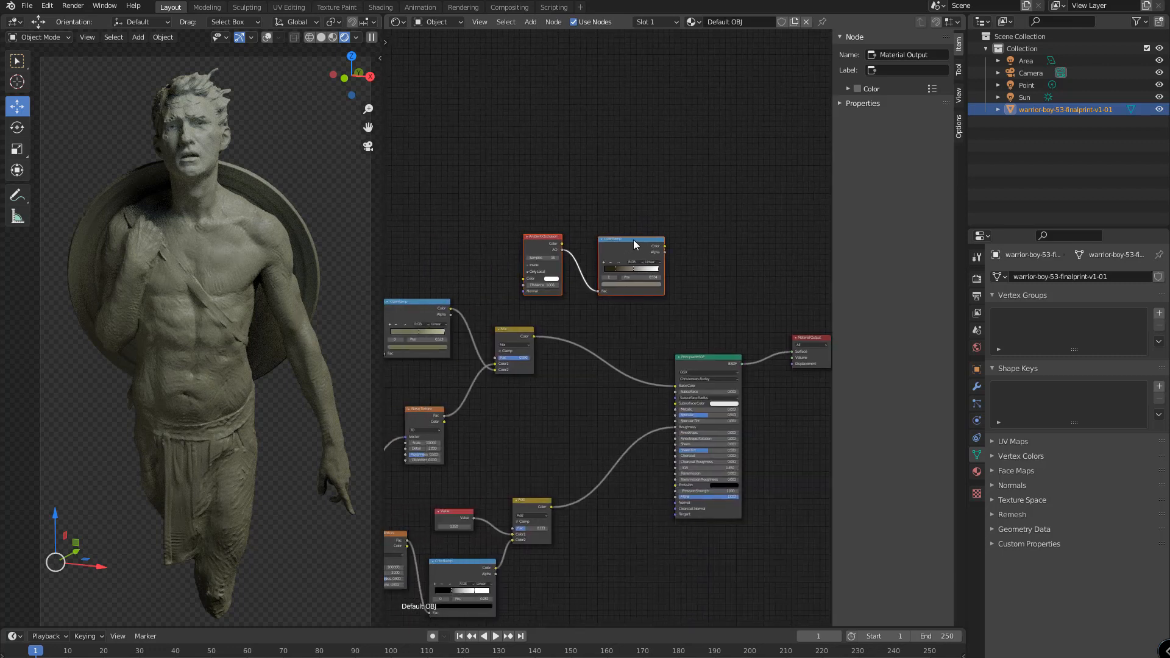
left_click_drag(634, 244, 496, 224)
middle_click_drag(554, 237, 591, 215)
scroll(592, 216, "up", 2)
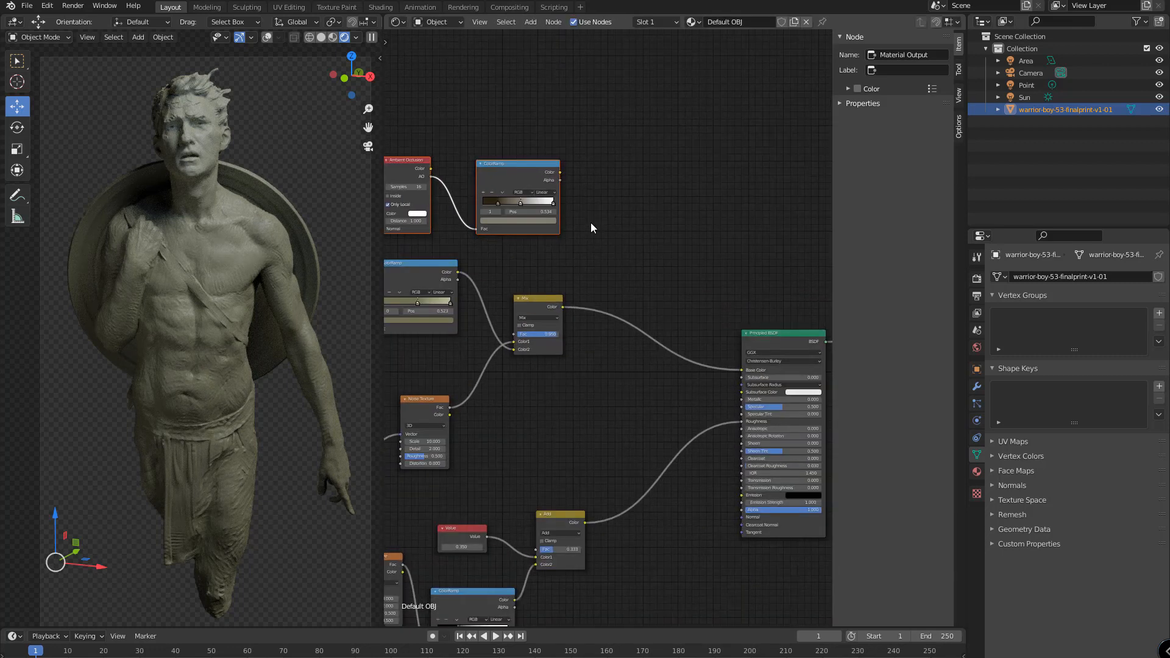
Insert a MixRGB node before the Principled BSDF's Base Color and connect the occlusion ColorRamp's Color to its Color2.
key("shift+a")
type("mix")
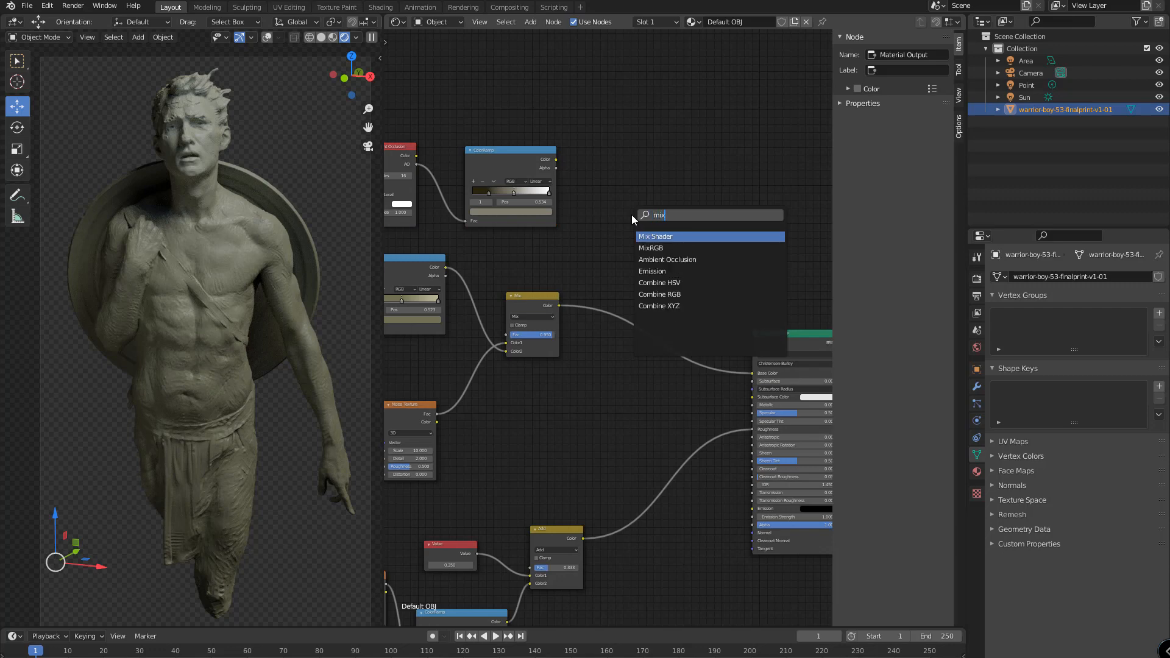
key("Down")
key("Return")
left_click(632, 214)
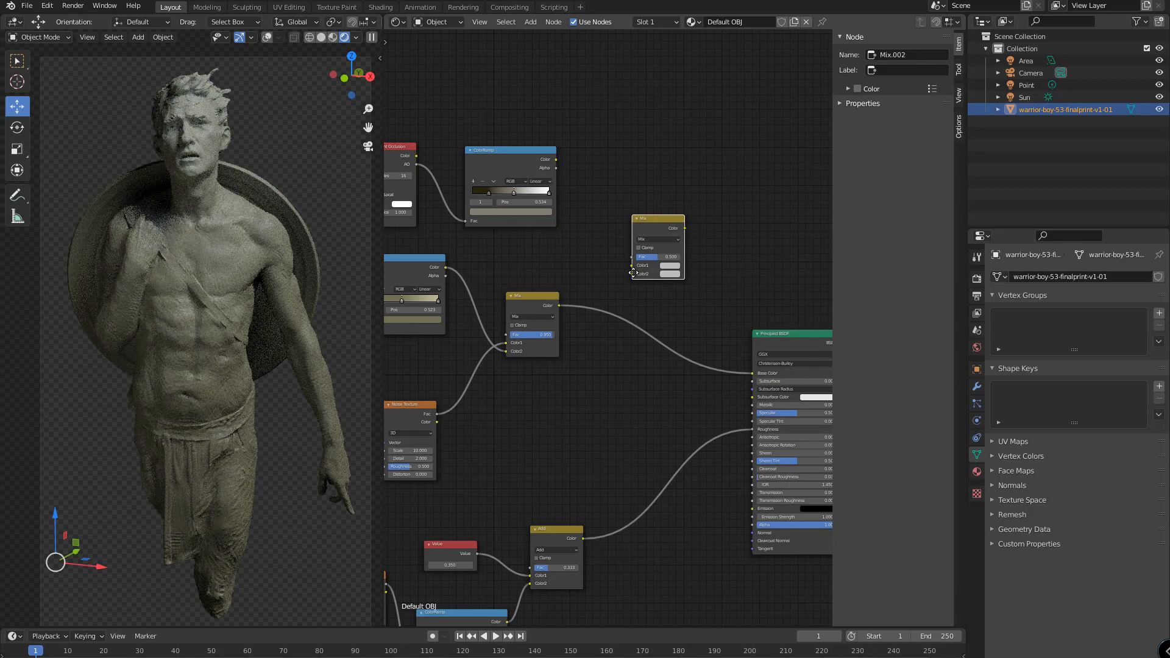
mouse_move(645, 217)
left_mouse_down()
mouse_move(629, 291)
mouse_move(649, 198)
left_mouse_up()
left_click_drag(556, 159, 627, 247)
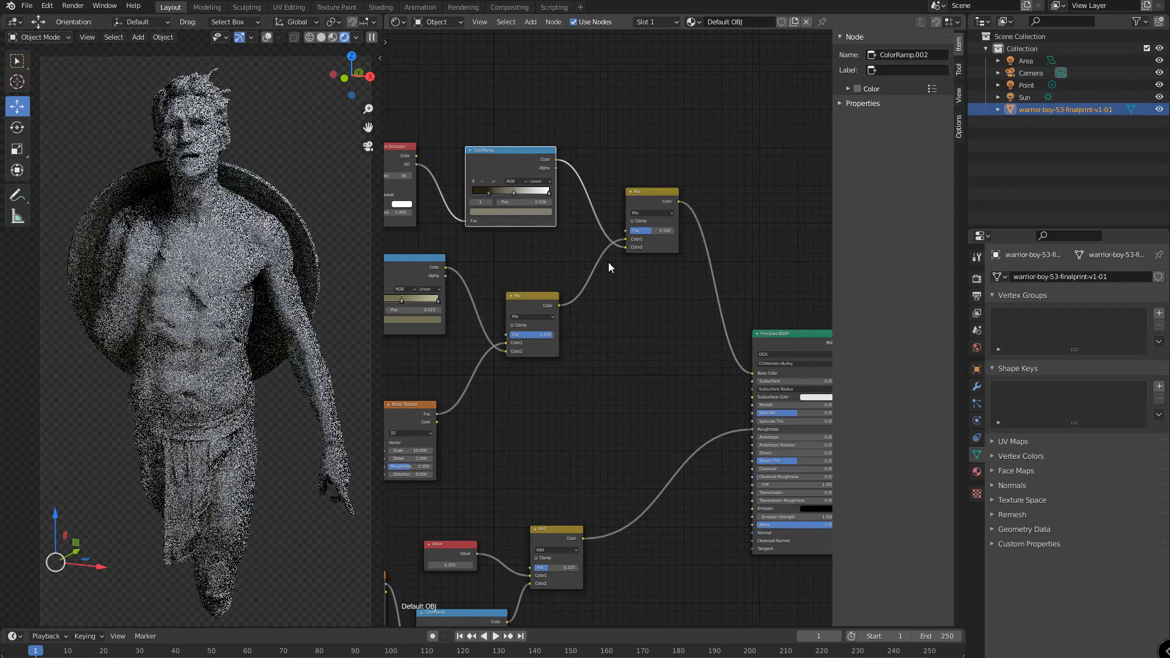
Preview the new Mix node through the Material Output's Surface and test its factor from 0 up to nearly full.
middle_click_drag(685, 216, 555, 242)
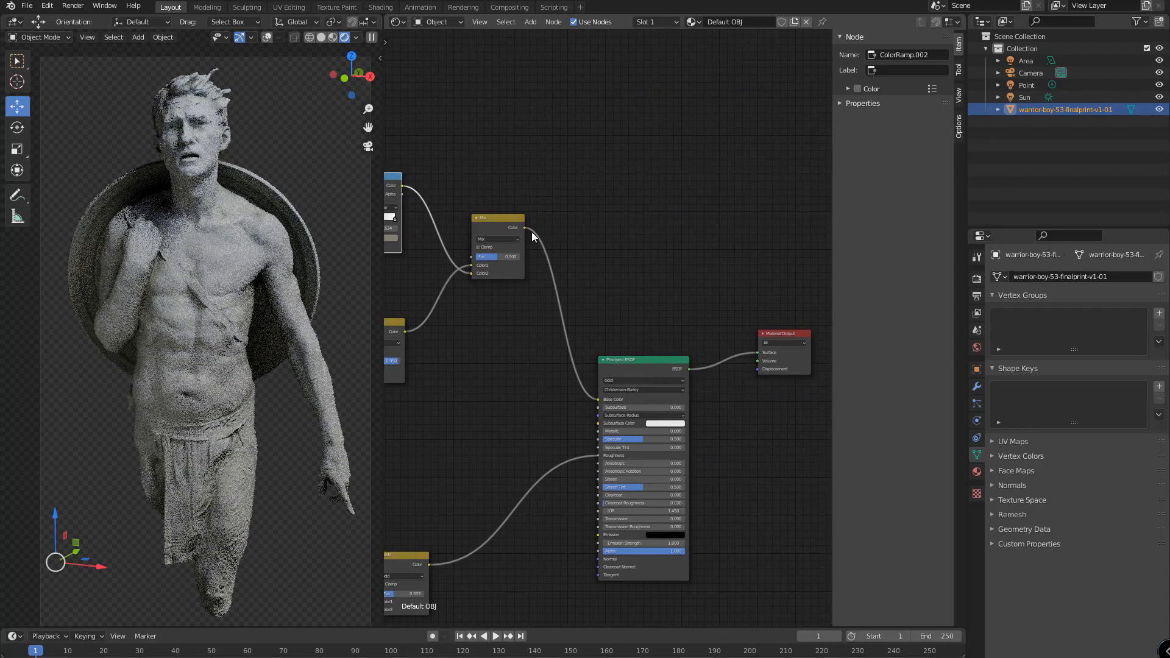
left_click_drag(524, 227, 759, 353)
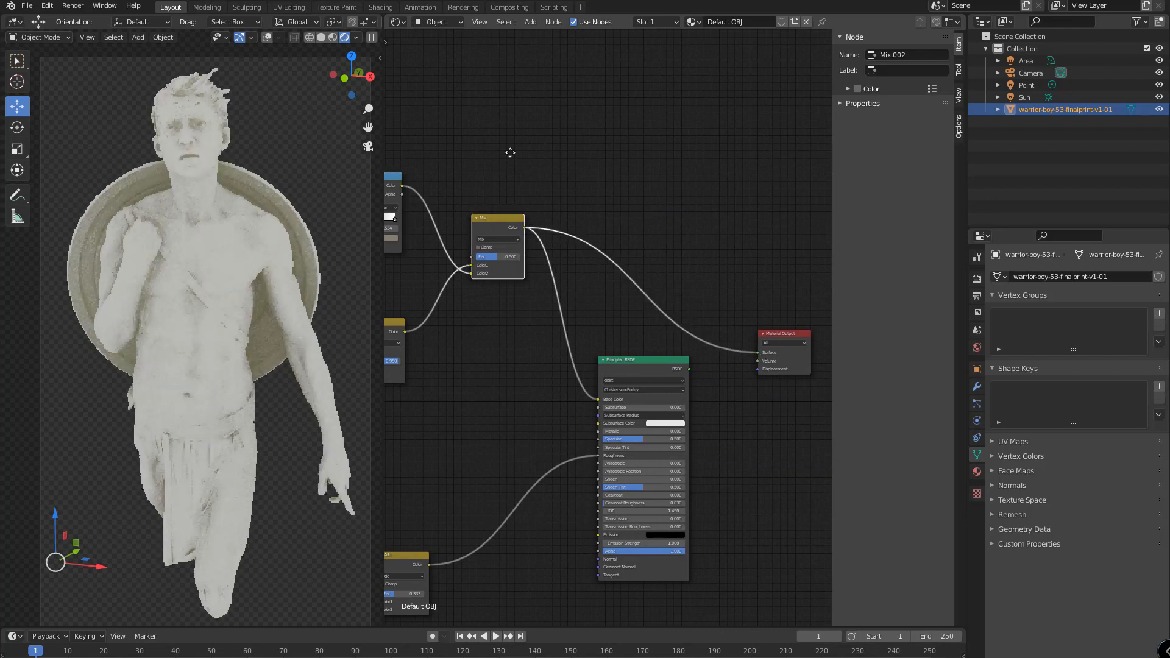
middle_click_drag(510, 153, 624, 195)
scroll(632, 206, "up", 2)
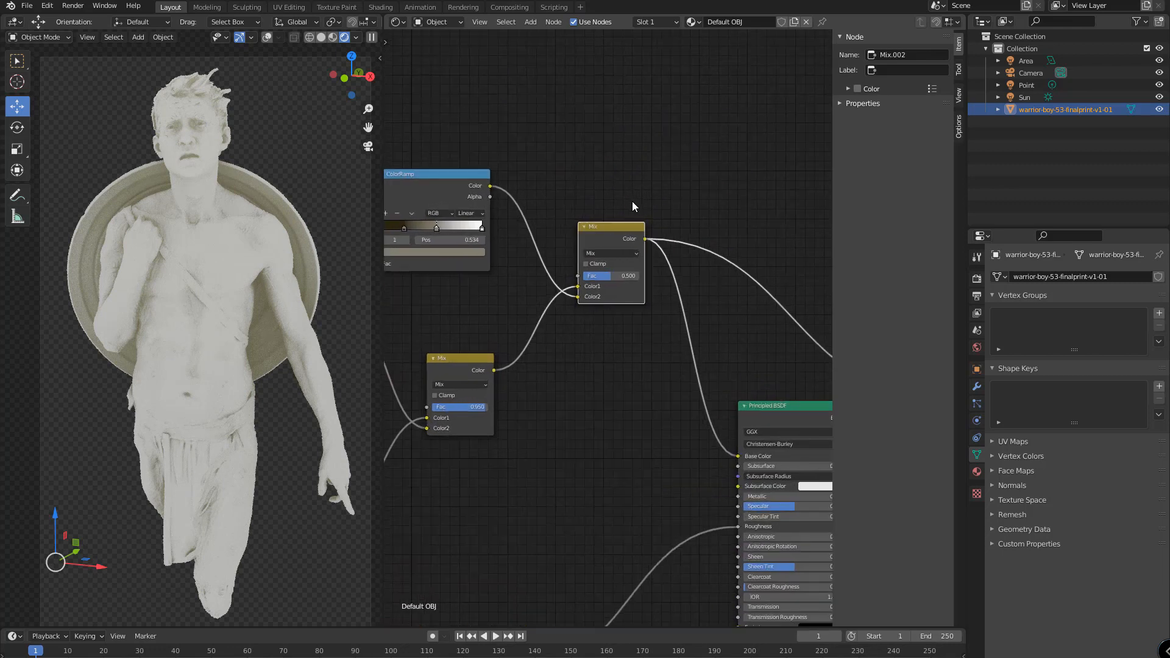
scroll(632, 206, "up", 1)
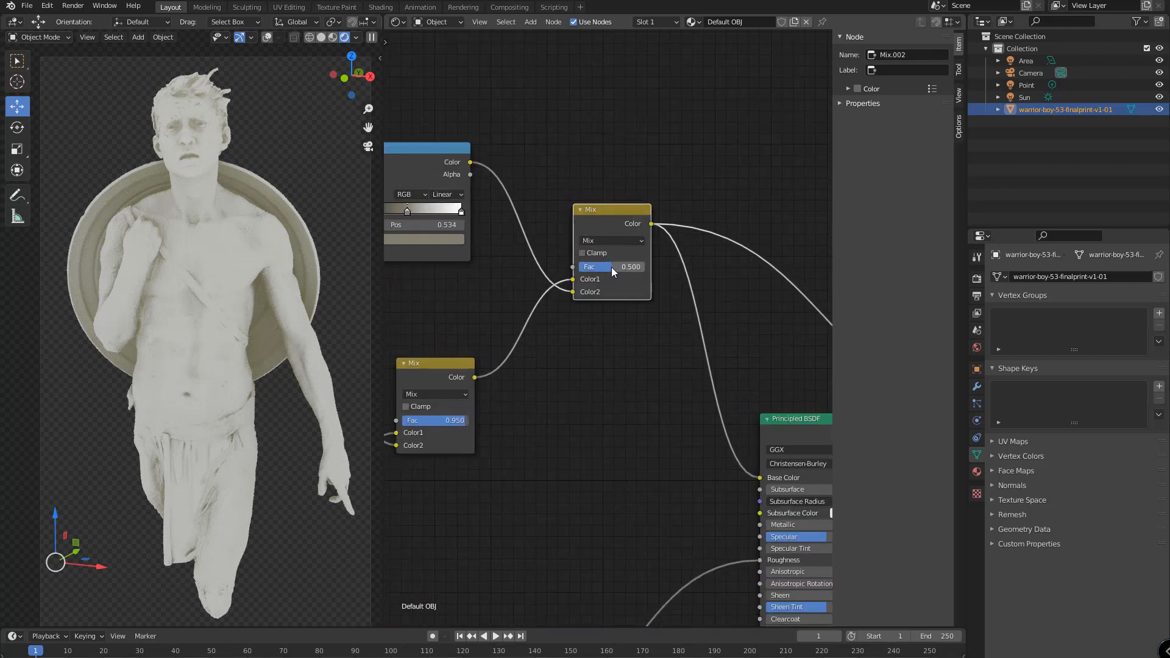
left_click_drag(608, 266, 578, 266)
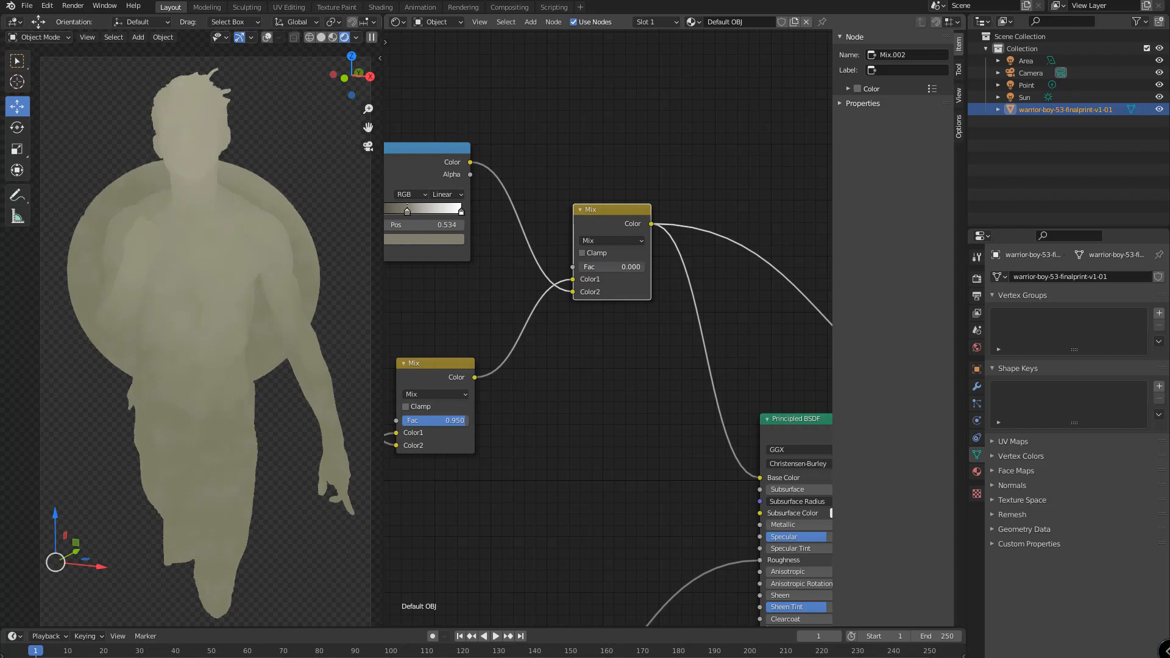
left_click_drag(578, 266, 645, 266)
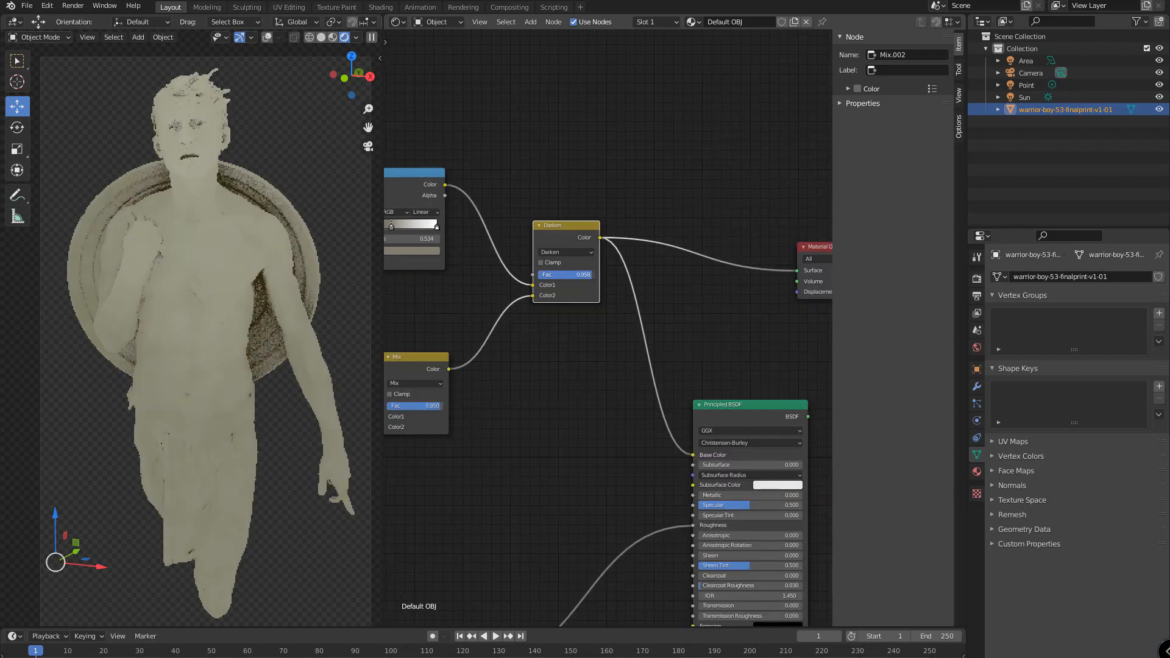
Swap the new mix node's inputs so the base colour Mix feeds Color1 and the occlusion ColorRamp feeds Color2.
left_click(561, 252)
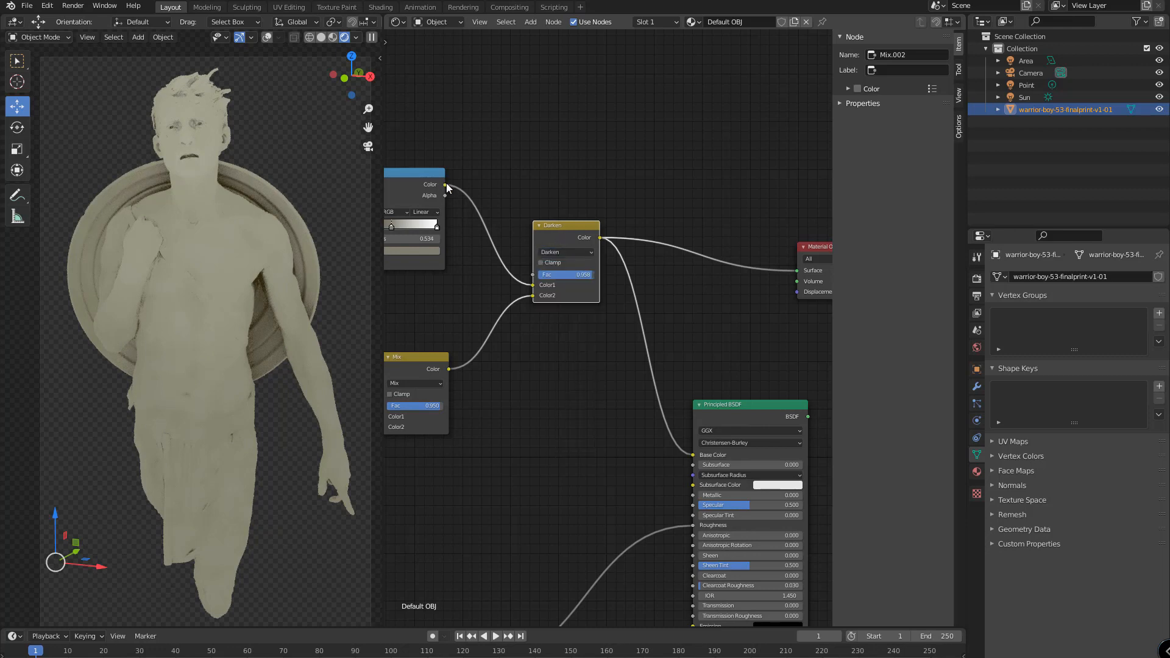
left_click_drag(445, 184, 533, 295)
left_click(440, 372)
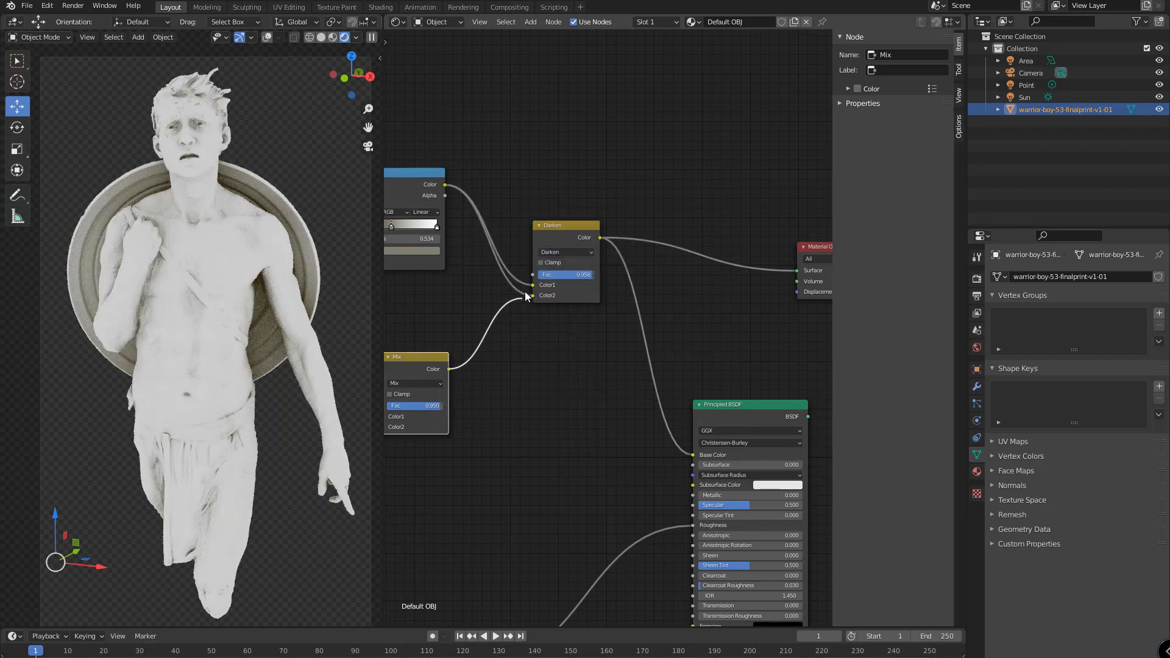
Set the occlusion mix node's blending mode to Multiply and its factor to 0.525.
left_click(577, 275)
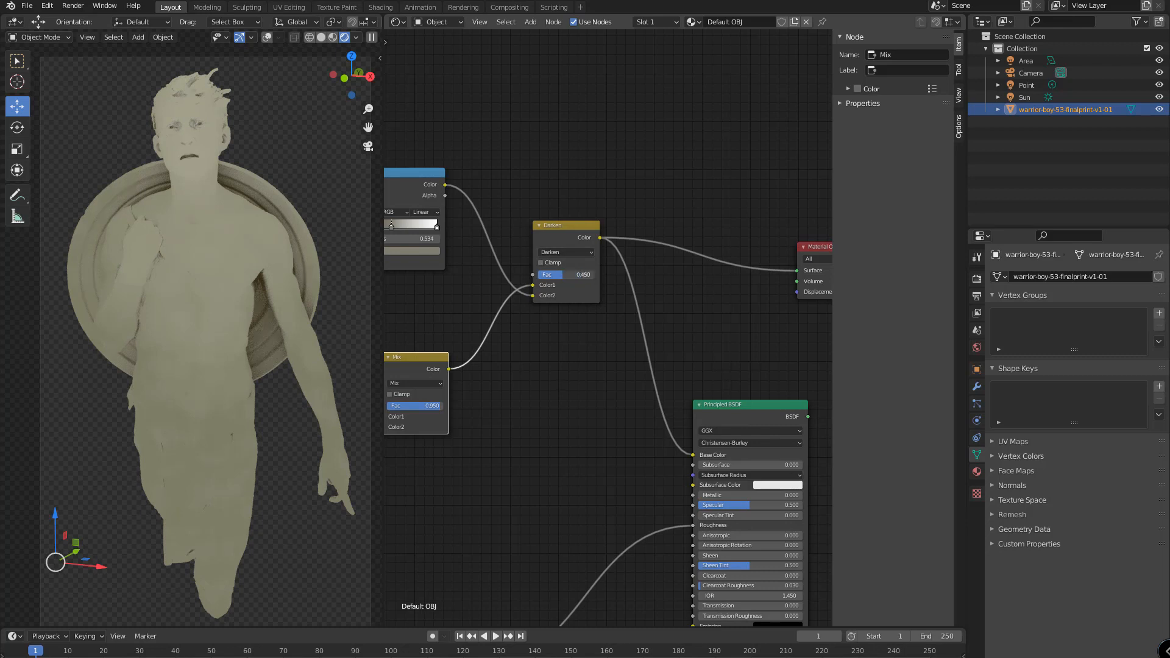
type("1")
key("Return")
left_click(560, 252)
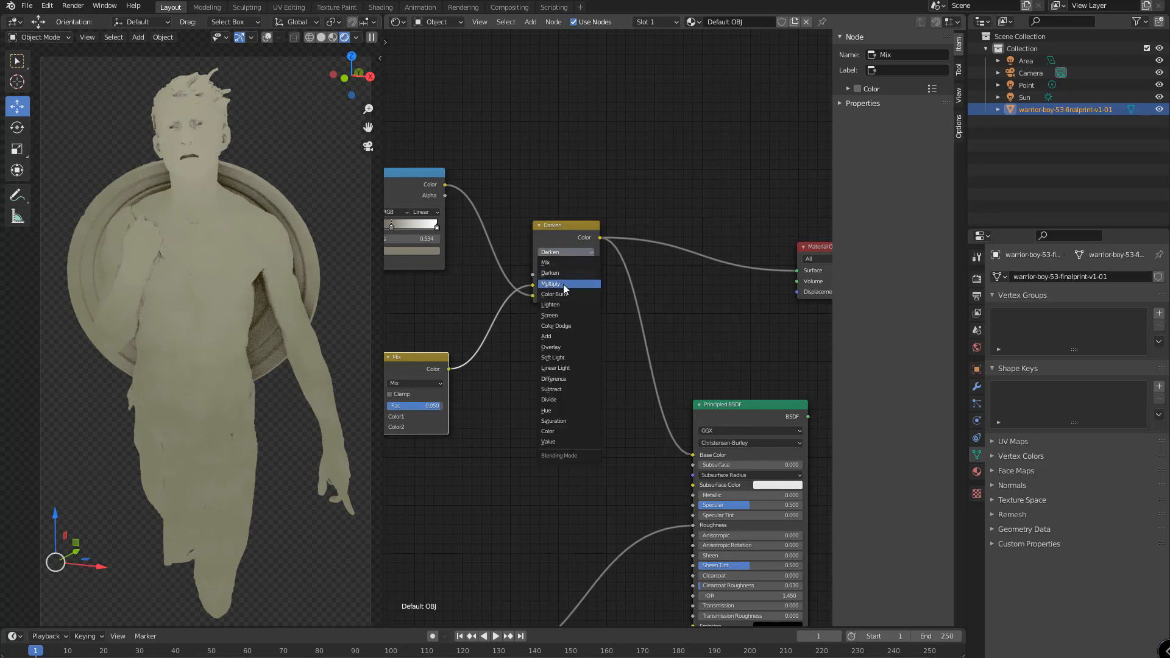
left_click(557, 284)
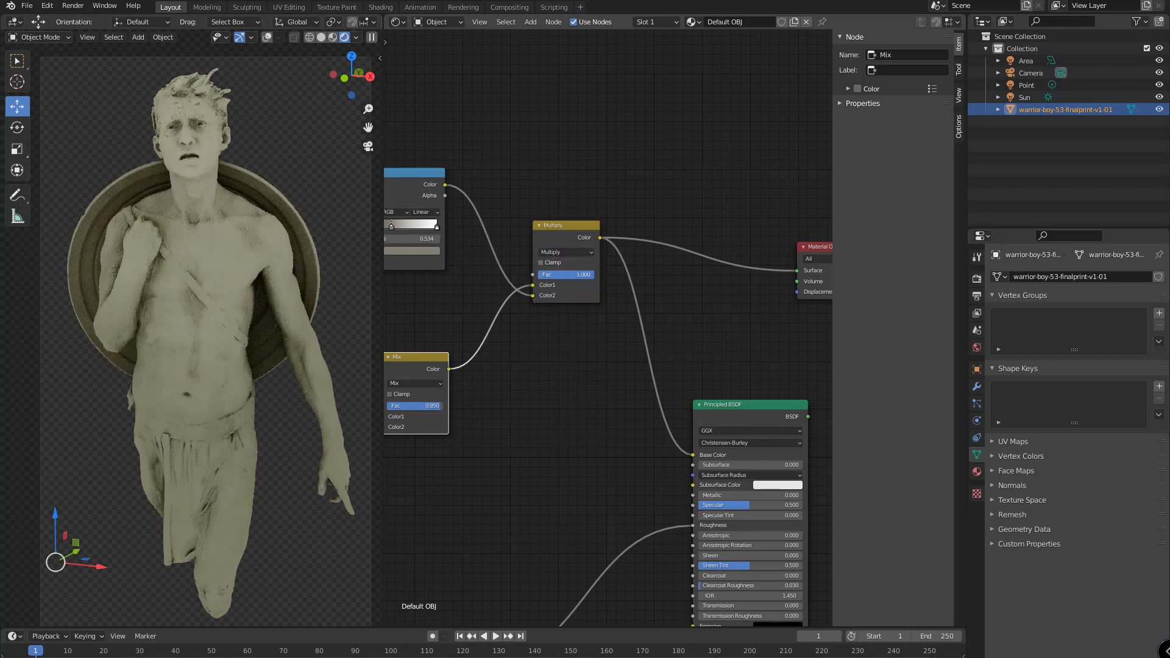
left_click_drag(578, 275, 551, 275)
Connect the Multiply node's Color to the Principled BSDF's Base Color and compare by undoing and redoing the link.
scroll(755, 369, "down", 2)
middle_click_drag(756, 369, 594, 311)
left_click_drag(635, 230, 662, 345)
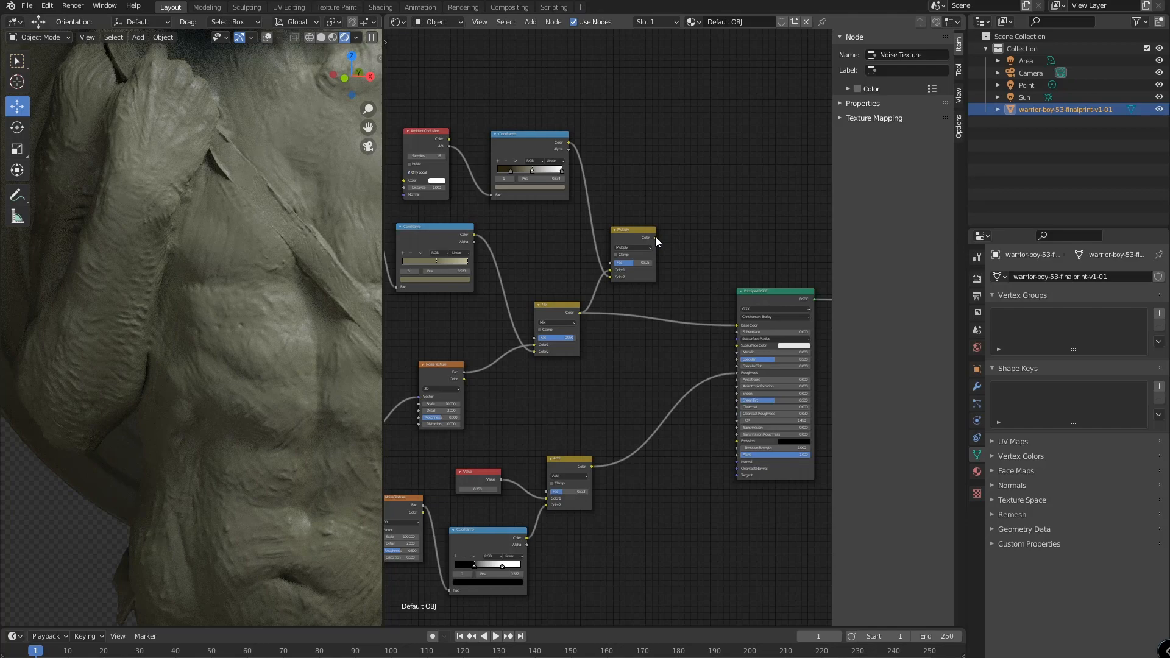
left_click_drag(656, 238, 737, 325)
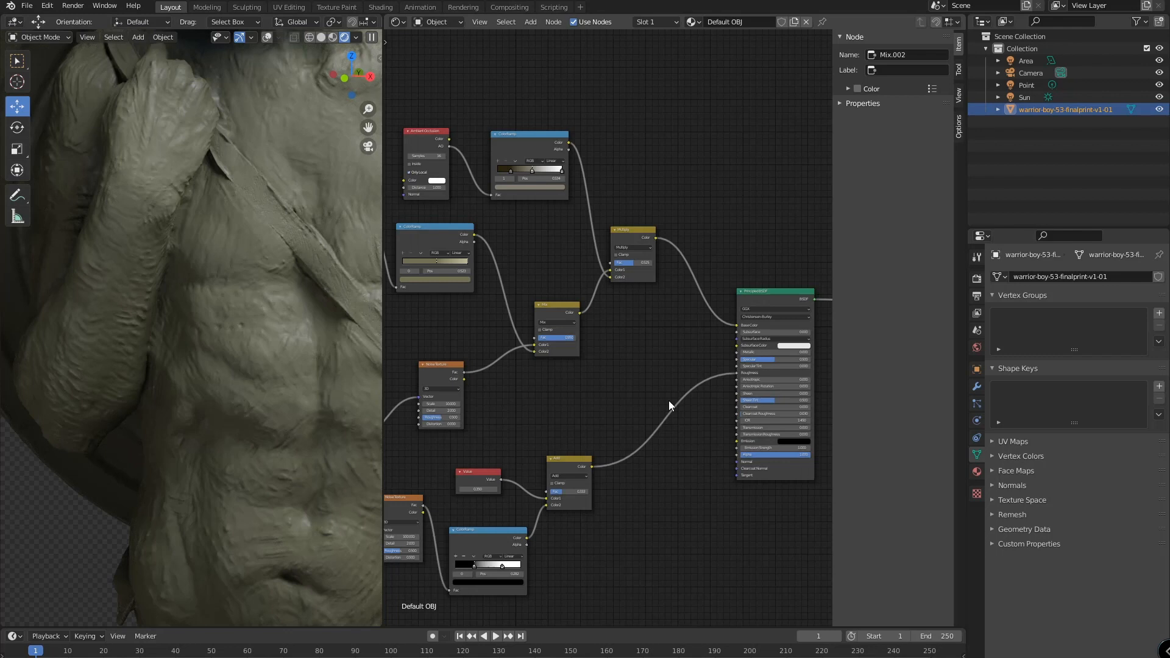
key("ctrl+z")
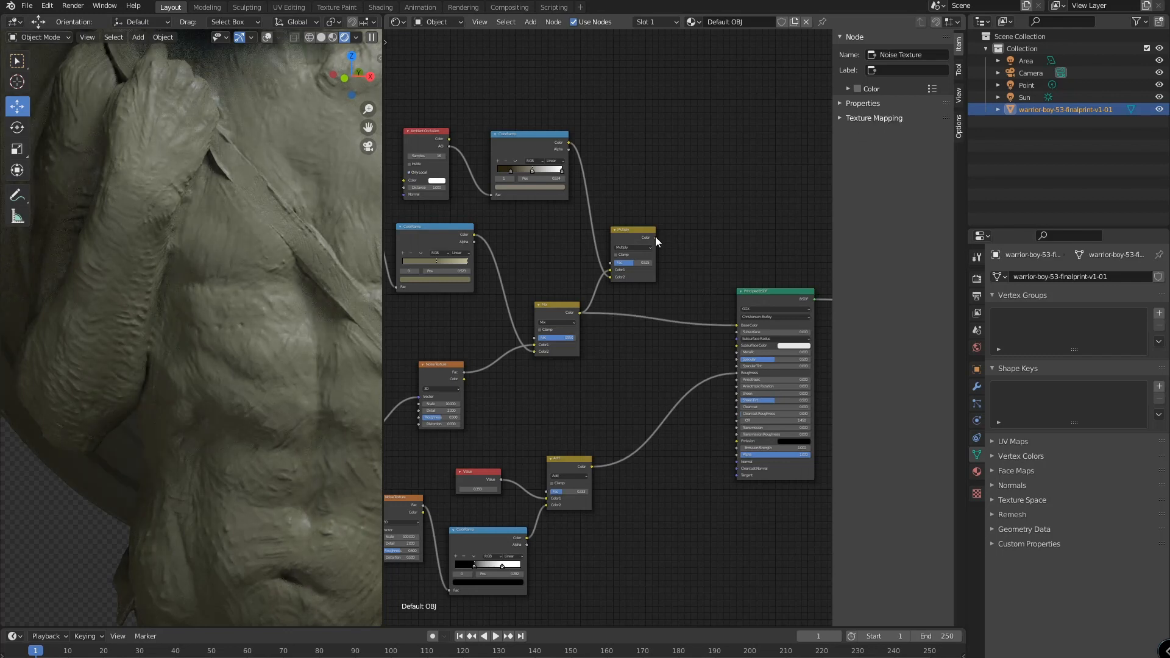
key("ctrl+shift+z")
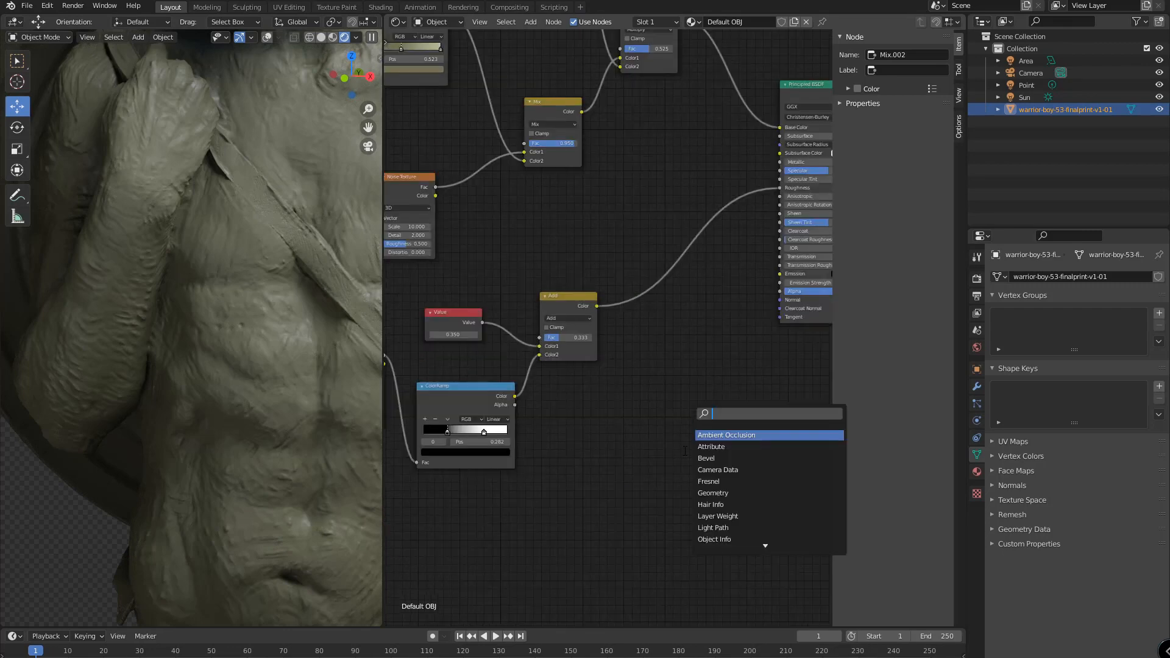
Add a Bump node and a Noise Texture node in the empty area below the Add node.
type("bump")
key("Return")
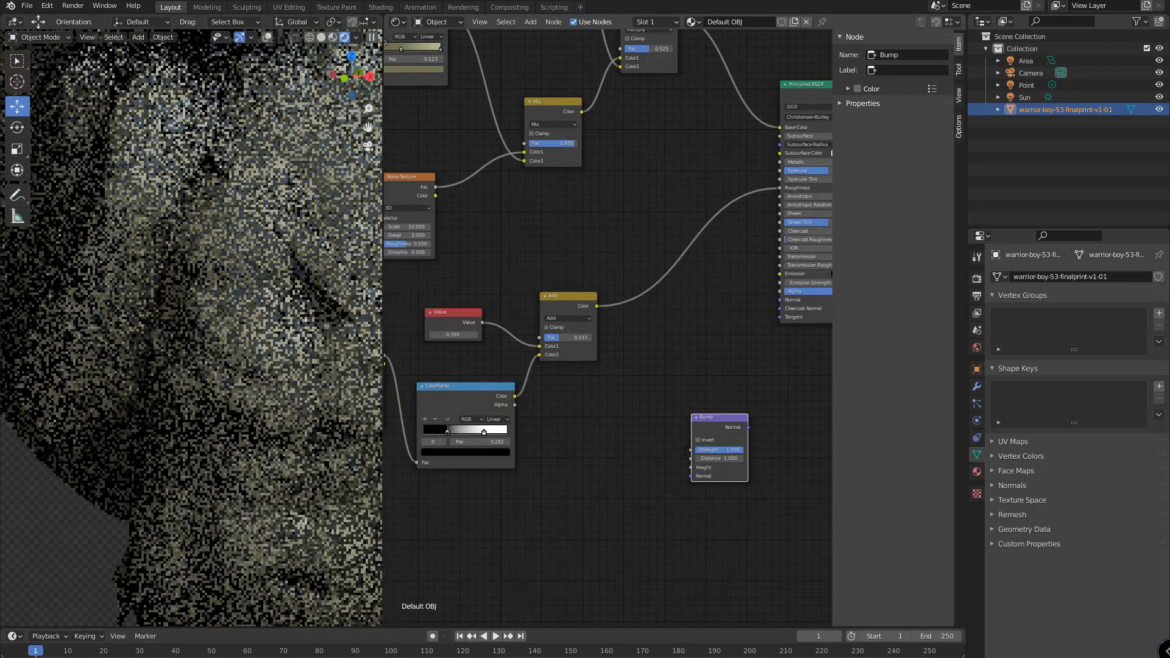
left_click(687, 451)
left_click(658, 441)
key("shift+a")
type("s")
type("n")
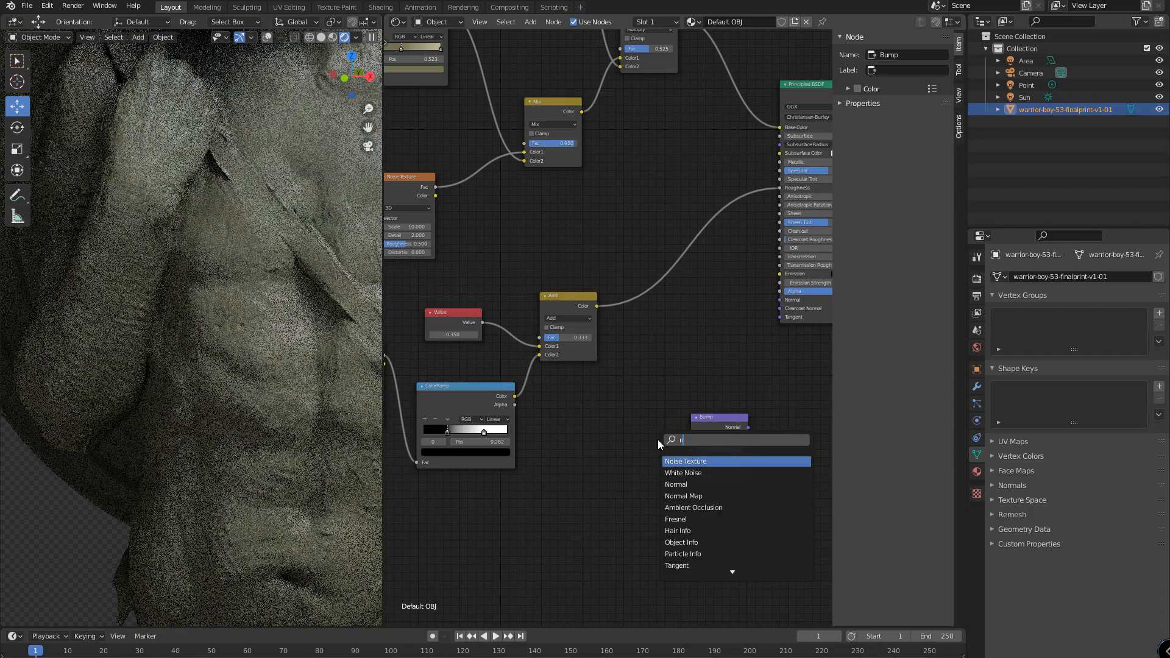
type("oise")
key("Return")
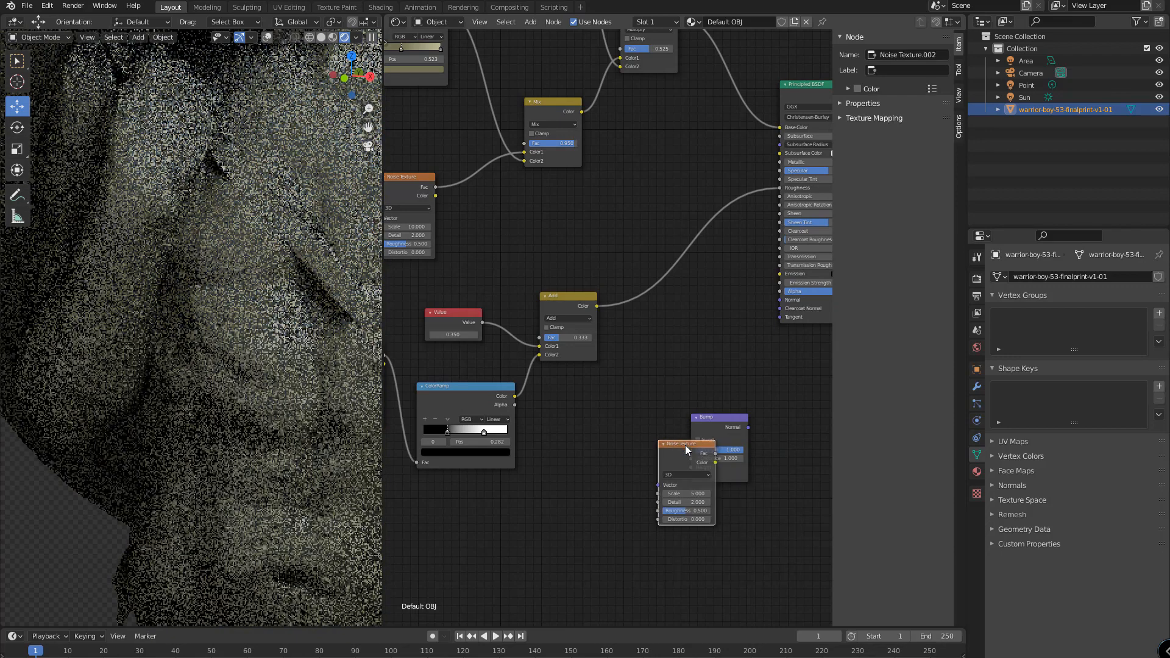
left_click(631, 438)
Add a Mapping node and a Texture Coordinate node beside the new Noise Texture.
key("shift+a")
type("sma")
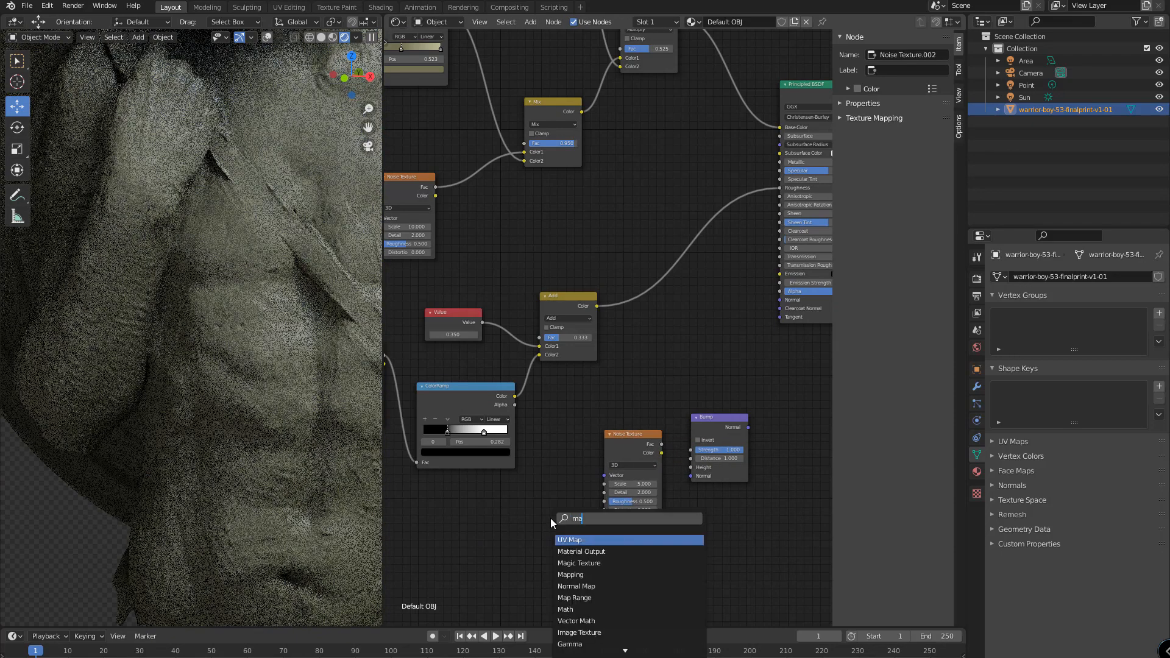
key("Down")
key("Down")
key("Down")
key("Return")
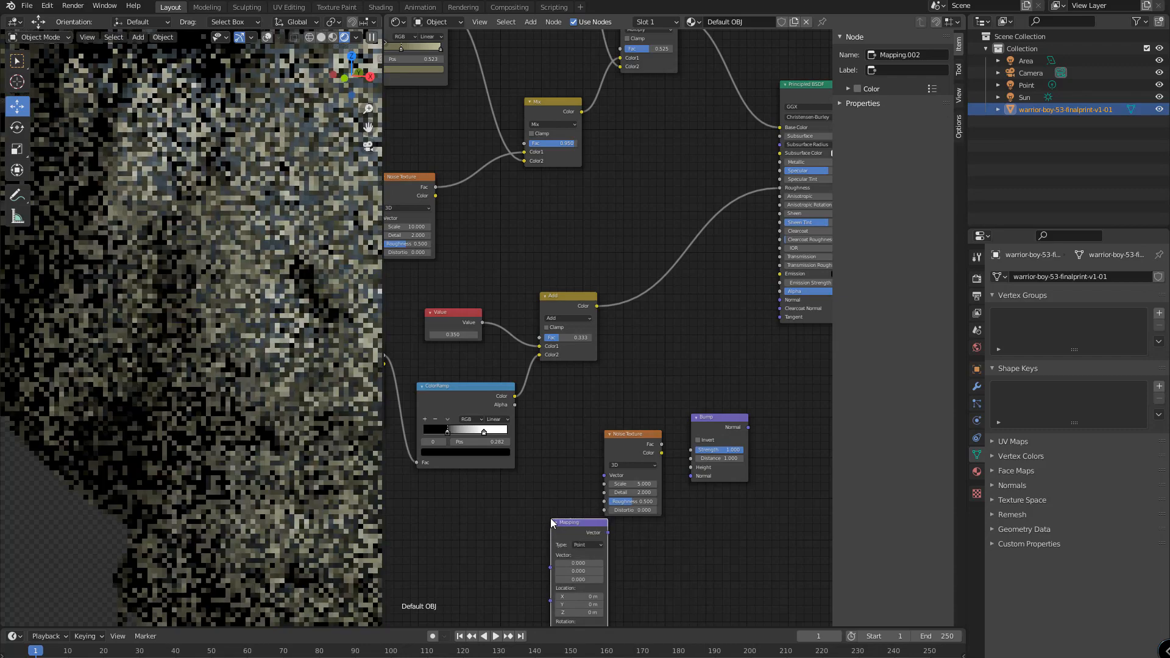
left_click(550, 518)
key("shift+a")
type("ste")
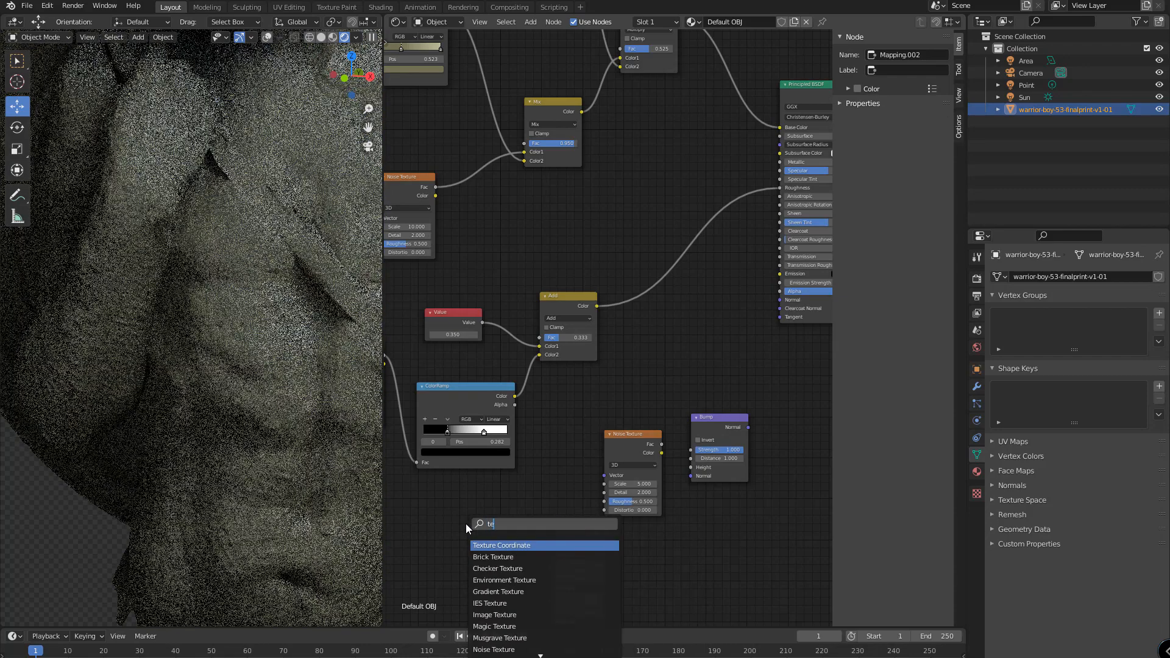
key("Return")
left_click(465, 524)
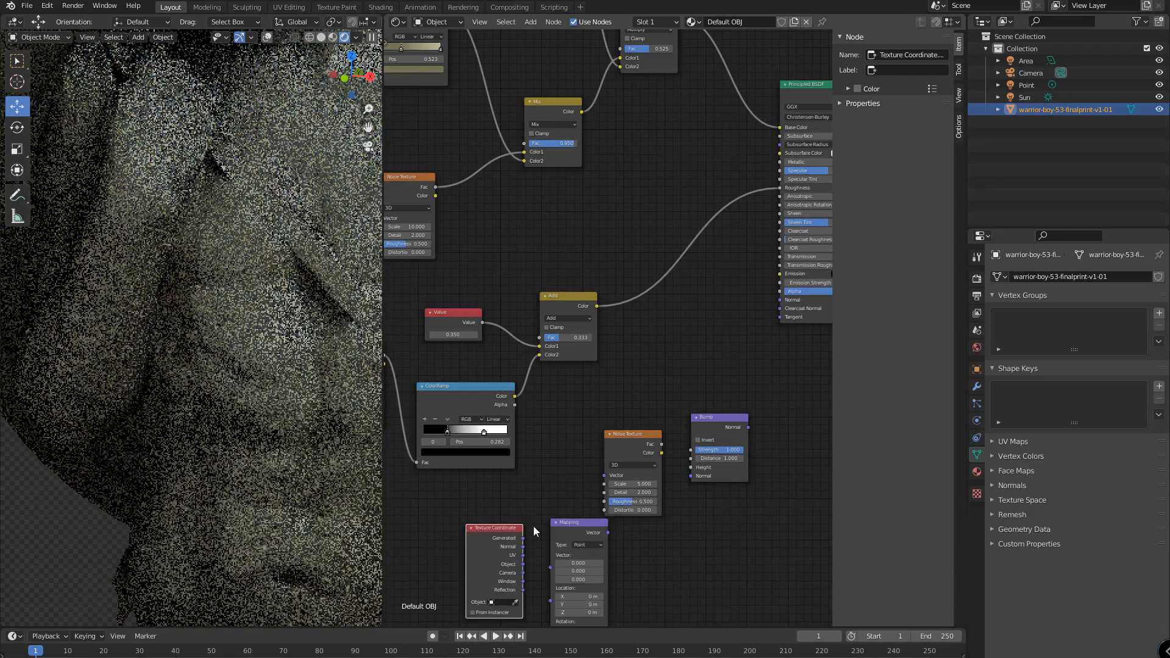
Arrange the Texture Coordinate, Mapping, Noise Texture and Bump nodes in a row below the roughness nodes.
scroll(670, 489, "down", 3)
middle_click_drag(721, 491, 706, 407)
left_click_drag(508, 402, 468, 399)
left_click_drag(569, 398, 519, 397)
left_click_drag(613, 328, 584, 399)
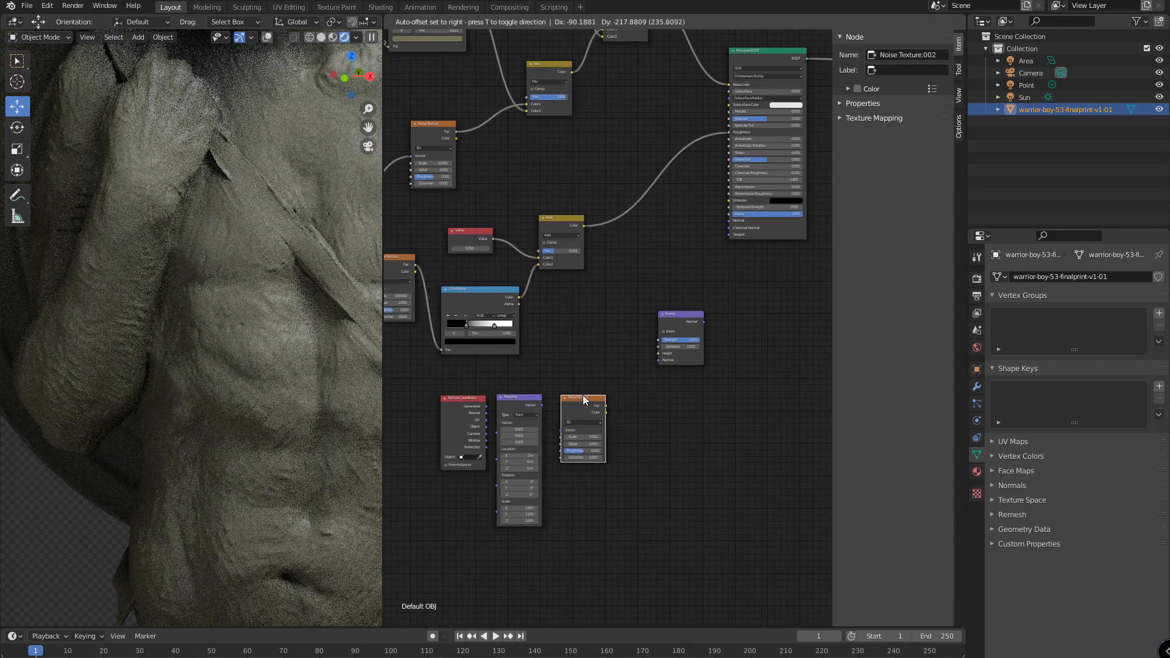
left_click_drag(676, 315, 641, 418)
Link Texture Coordinate Generated to the Mapping's Vector and the Mapping's output to the Noise Texture's Vector.
scroll(507, 443, "up", 5)
left_click_drag(428, 444, 446, 482)
left_click_drag(510, 442, 538, 494)
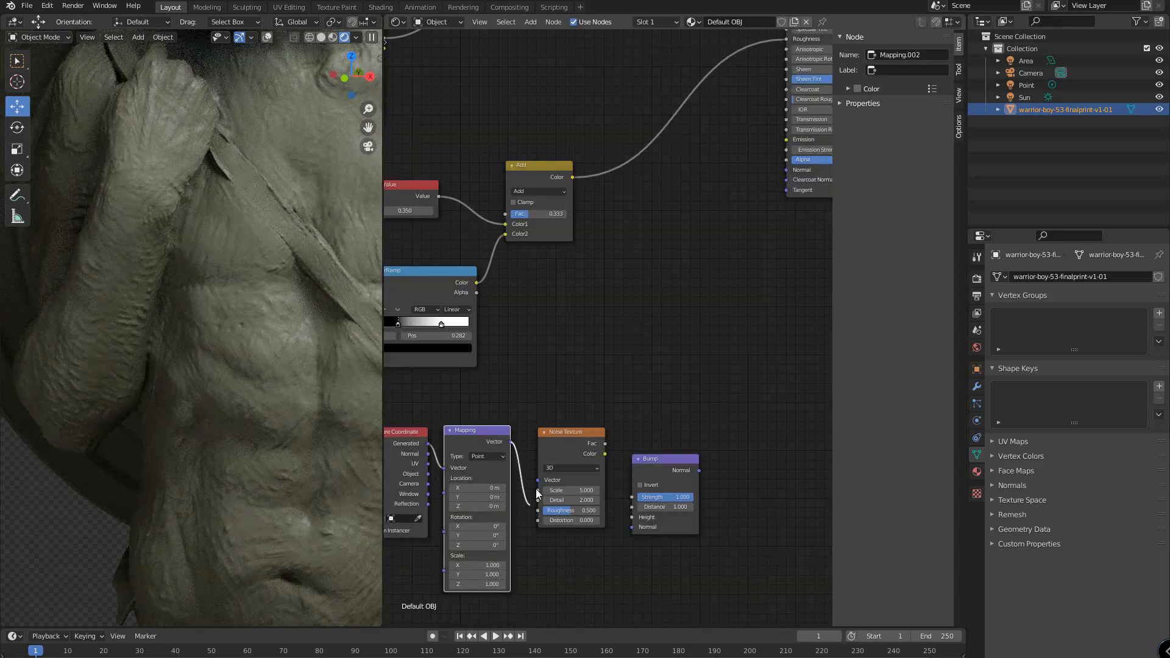
left_click_drag(605, 445, 613, 532)
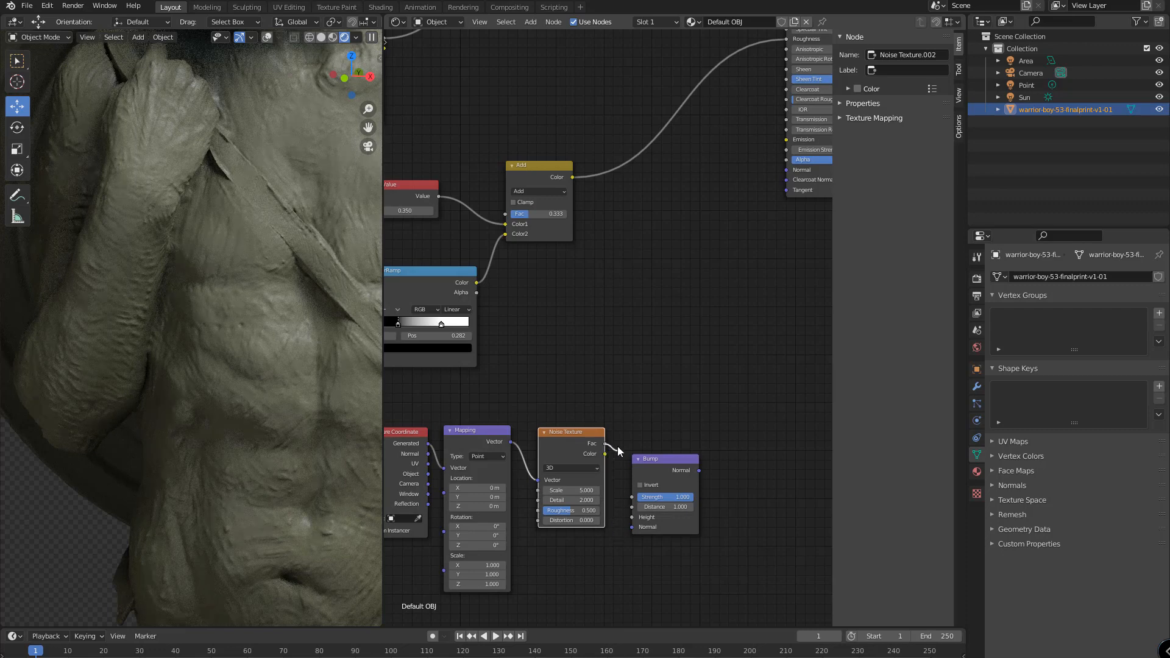
Move the Material Output beside the Bump node and connect the Noise Texture's Fac to its Surface for preview.
middle_click_drag(701, 355, 781, 425, "ctrl")
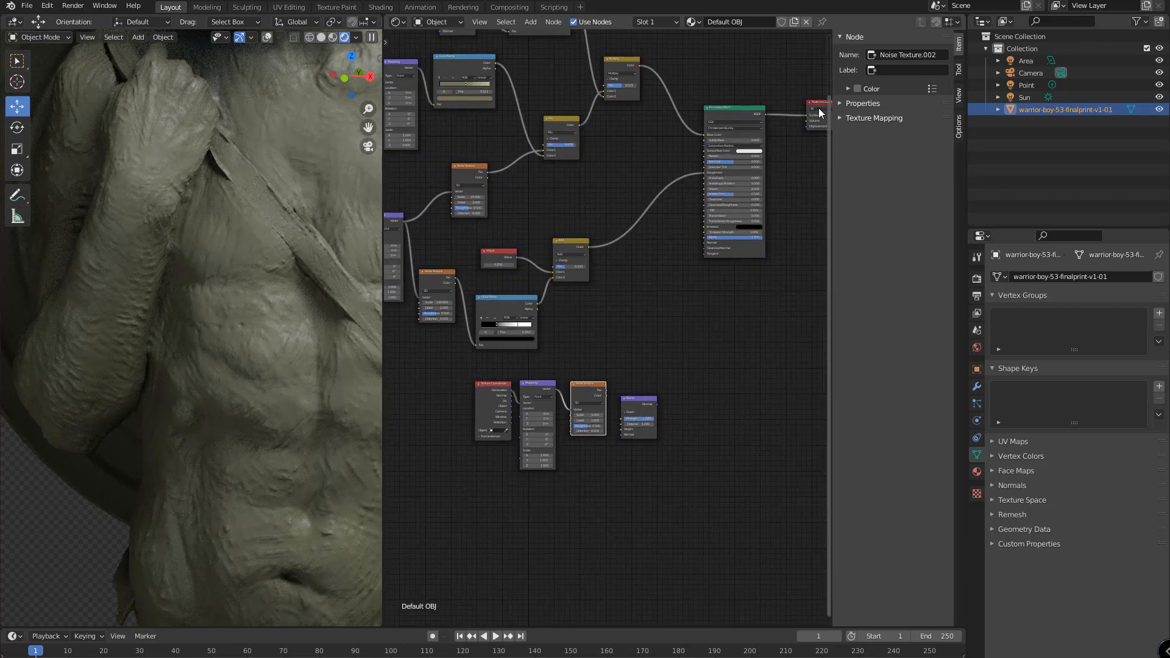
left_click_drag(818, 110, 707, 409)
middle_click_drag(725, 388, 753, 323, "ctrl")
left_click_drag(700, 463, 769, 457)
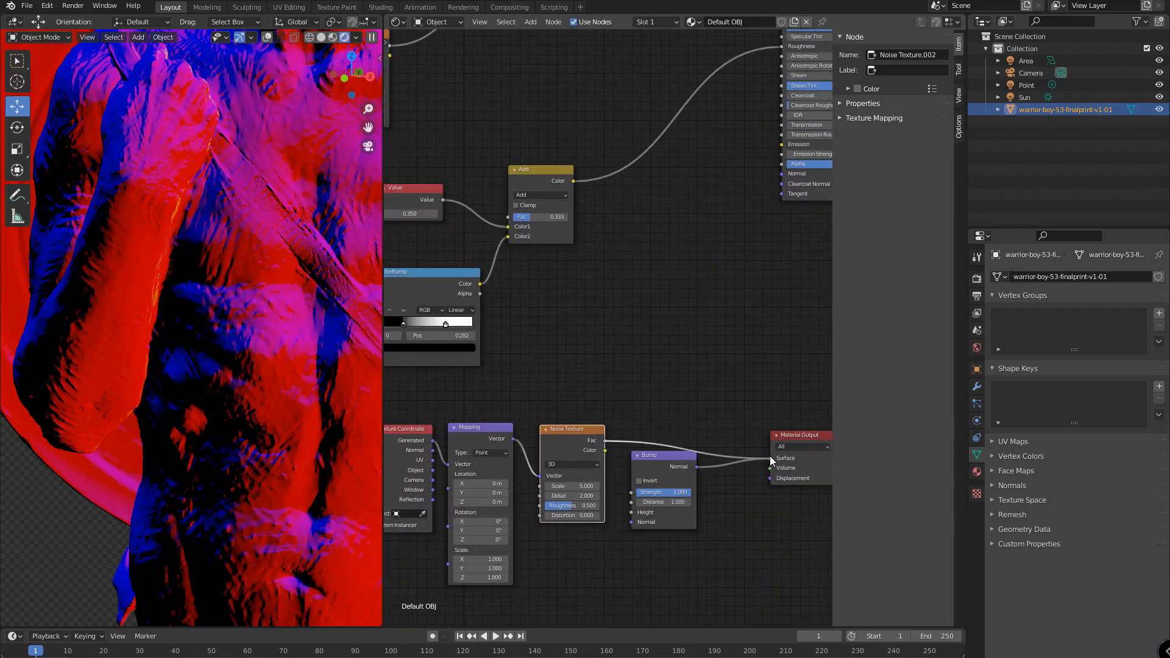
left_click(669, 467)
left_click_drag(668, 463, 683, 504)
left_click_drag(605, 441, 769, 459)
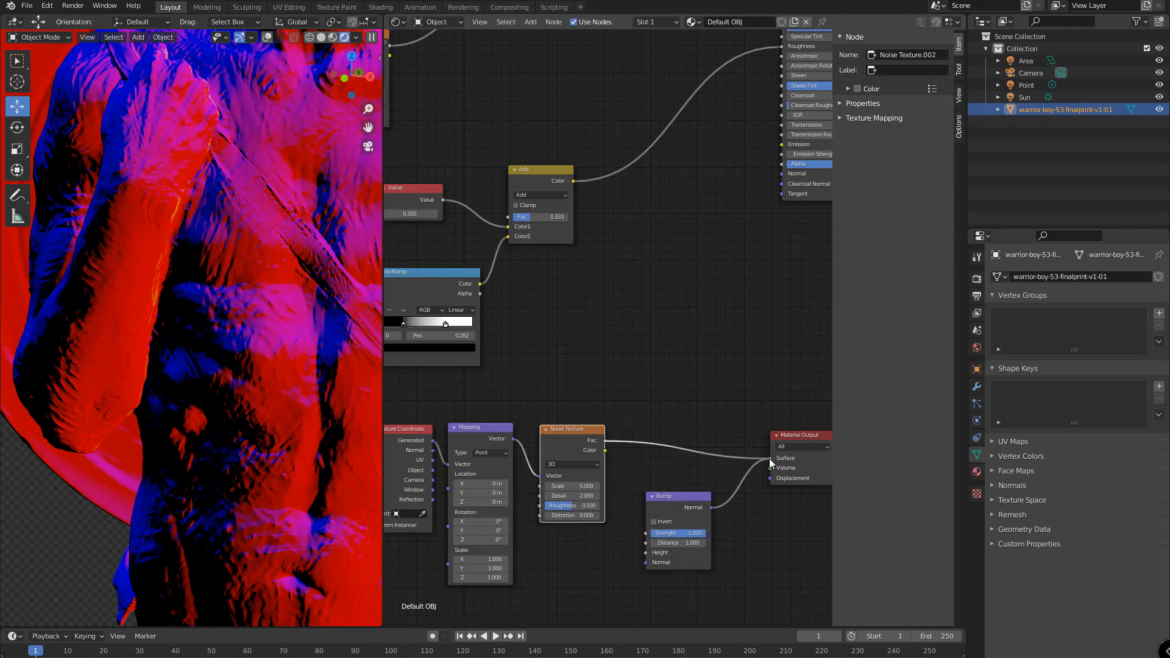
Feed the Mapping from Object coordinates, set the noise's scale to 50 and detail to 10, and move the Bump node aside.
middle_click_drag(253, 340, 293, 410)
left_click_drag(432, 470, 448, 466)
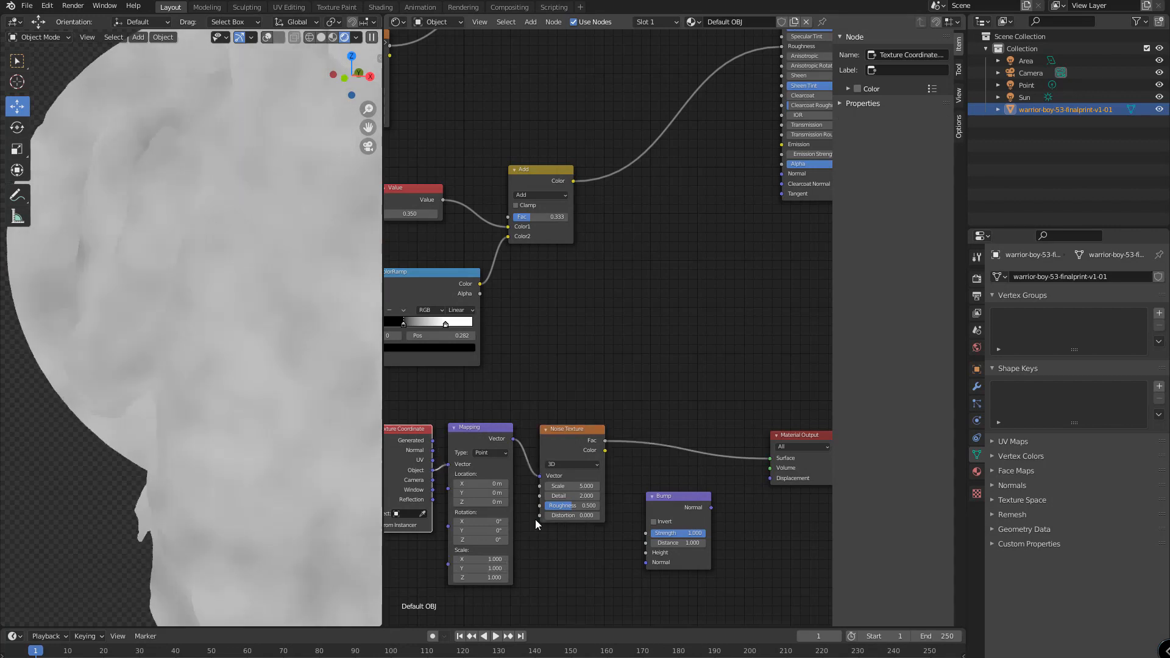
left_click(584, 487)
type("5.0")
key("Return")
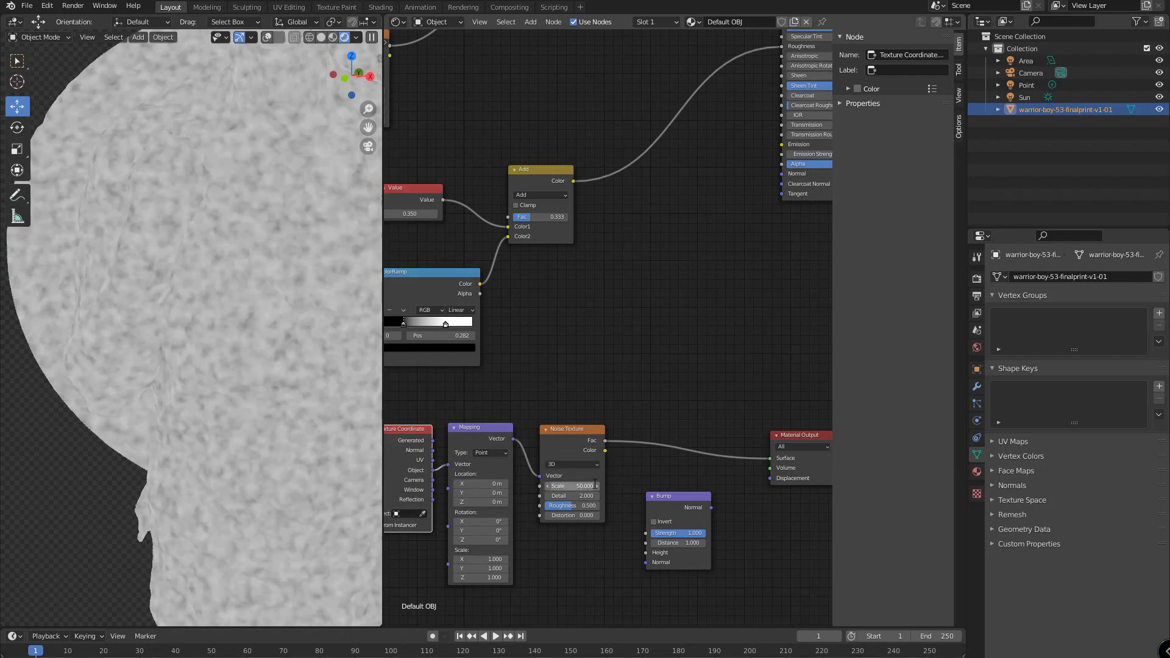
left_click(590, 496)
type("10")
key("Return")
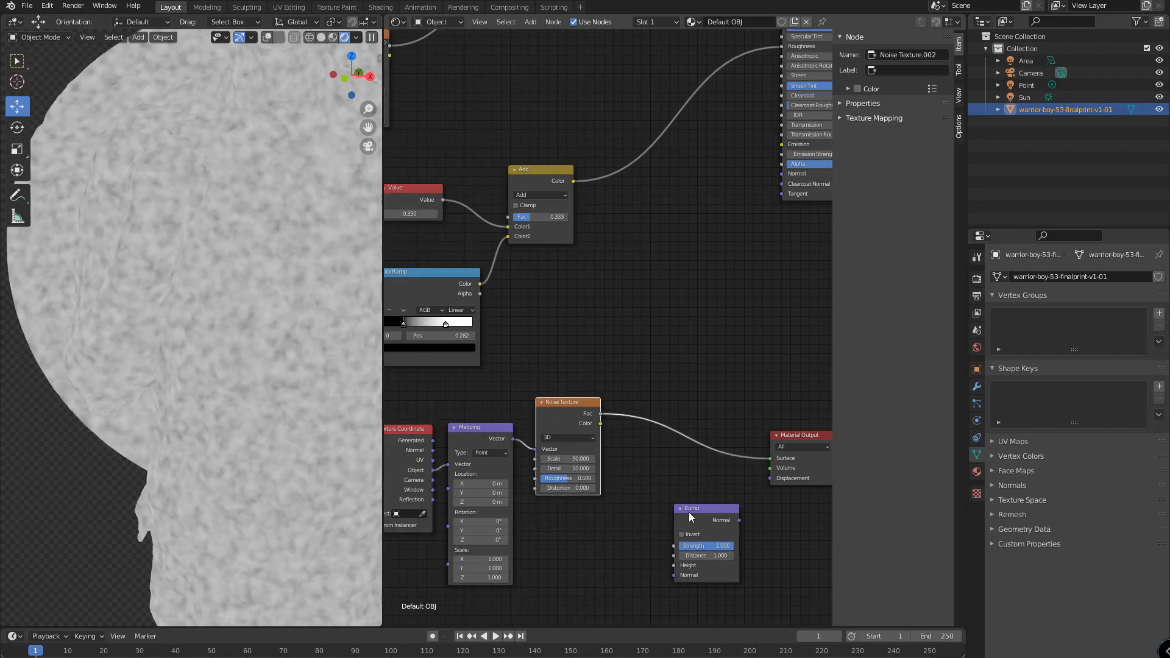
left_click_drag(697, 508, 734, 513)
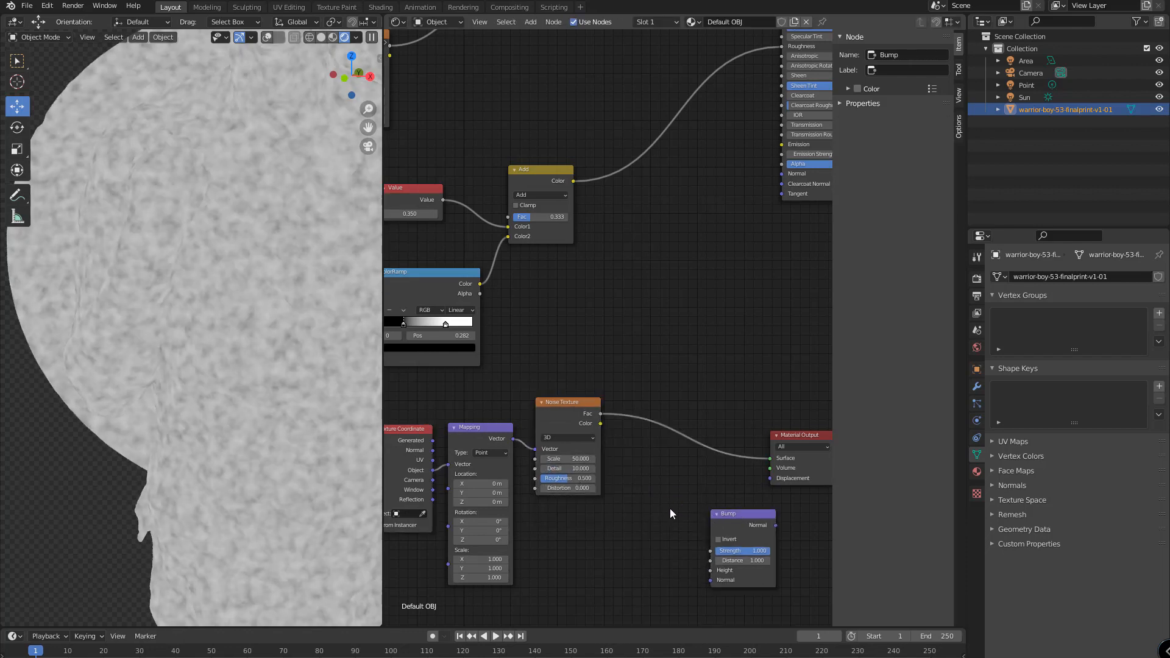
Add a second Noise Texture below the first one and link the Mapping's output to its Vector.
key("shift+a")
type("snoise")
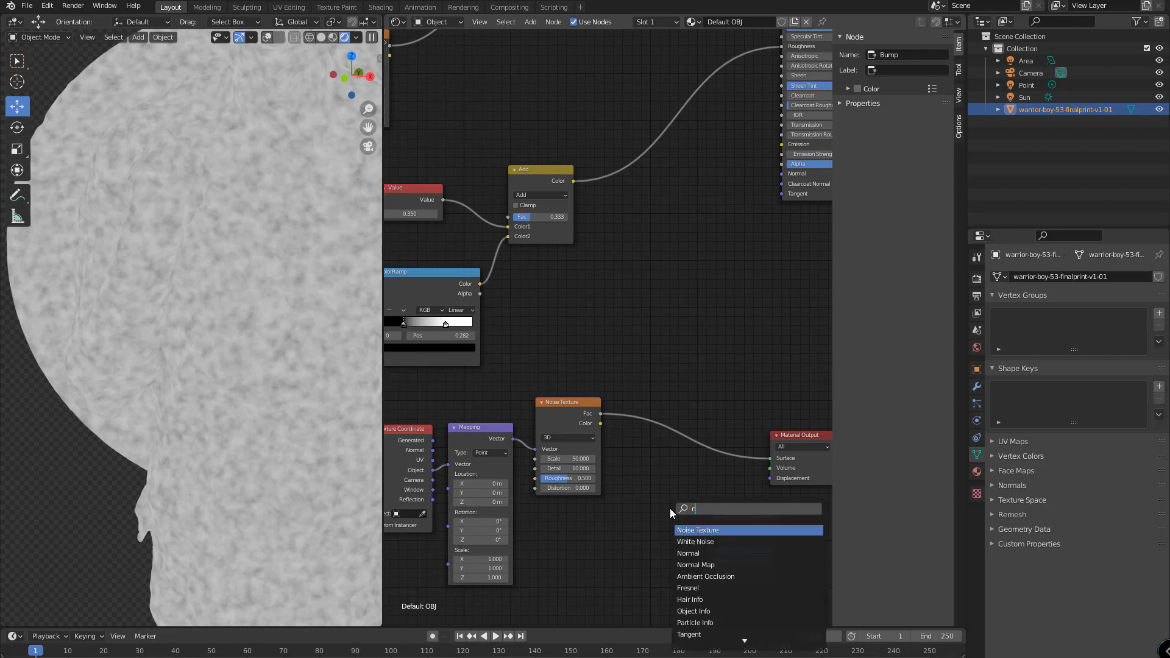
key("Return")
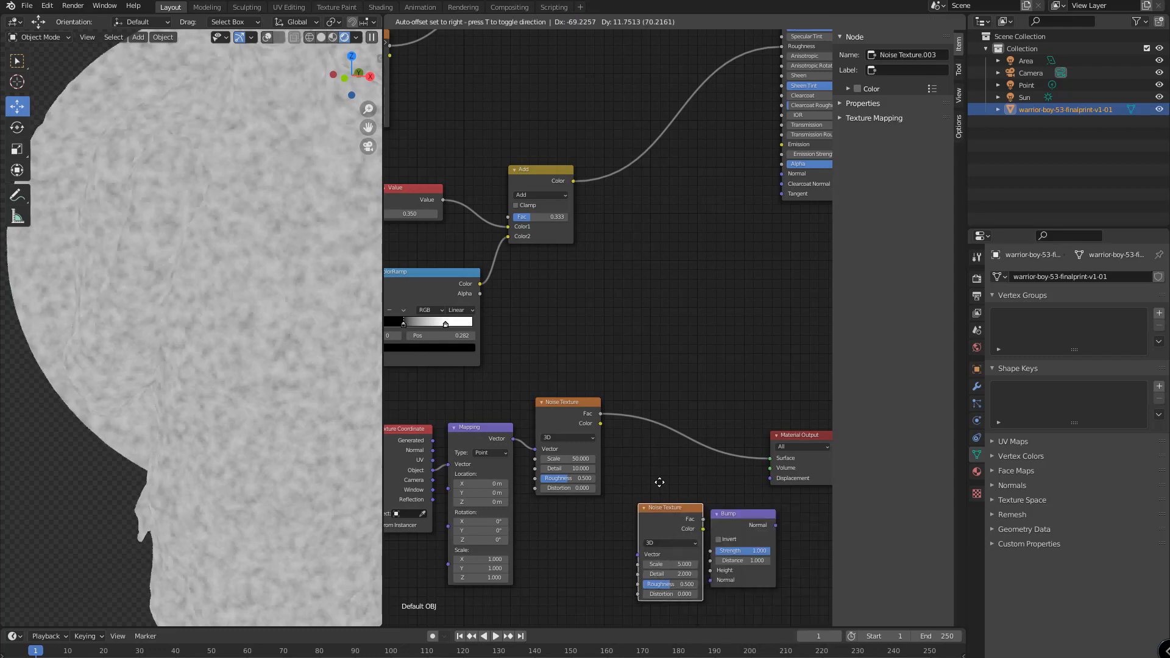
left_click(644, 463)
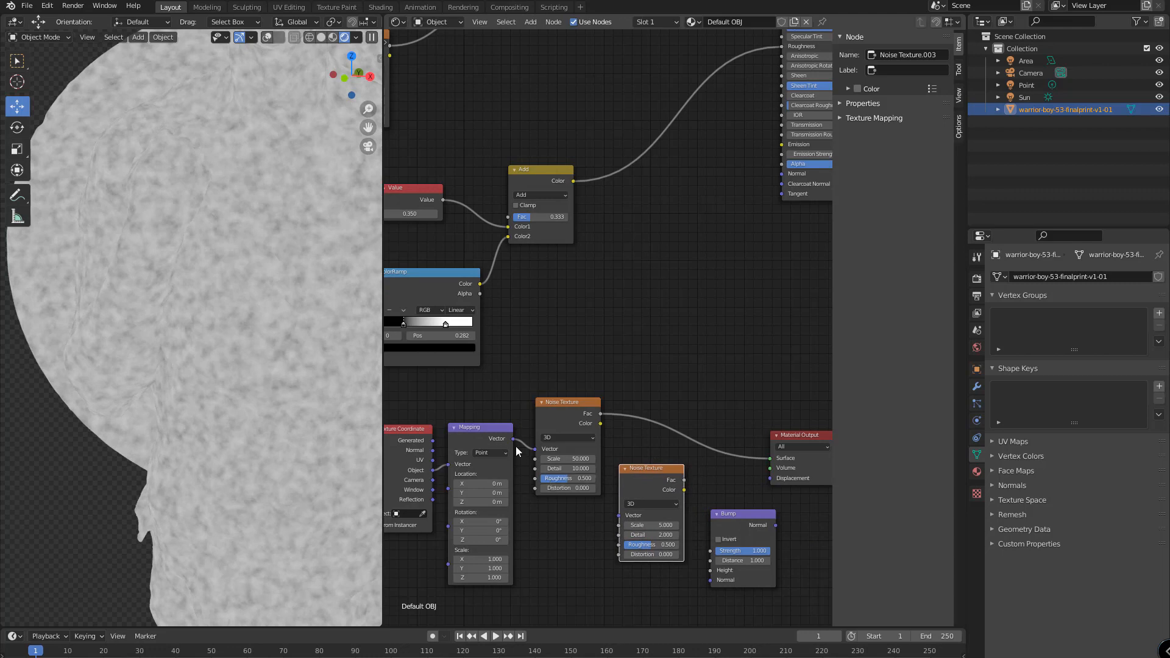
left_click(511, 450)
mouse_move(512, 439)
left_mouse_down()
mouse_move(579, 521)
mouse_move(619, 515)
mouse_move(555, 544)
left_mouse_up()
left_click(634, 492)
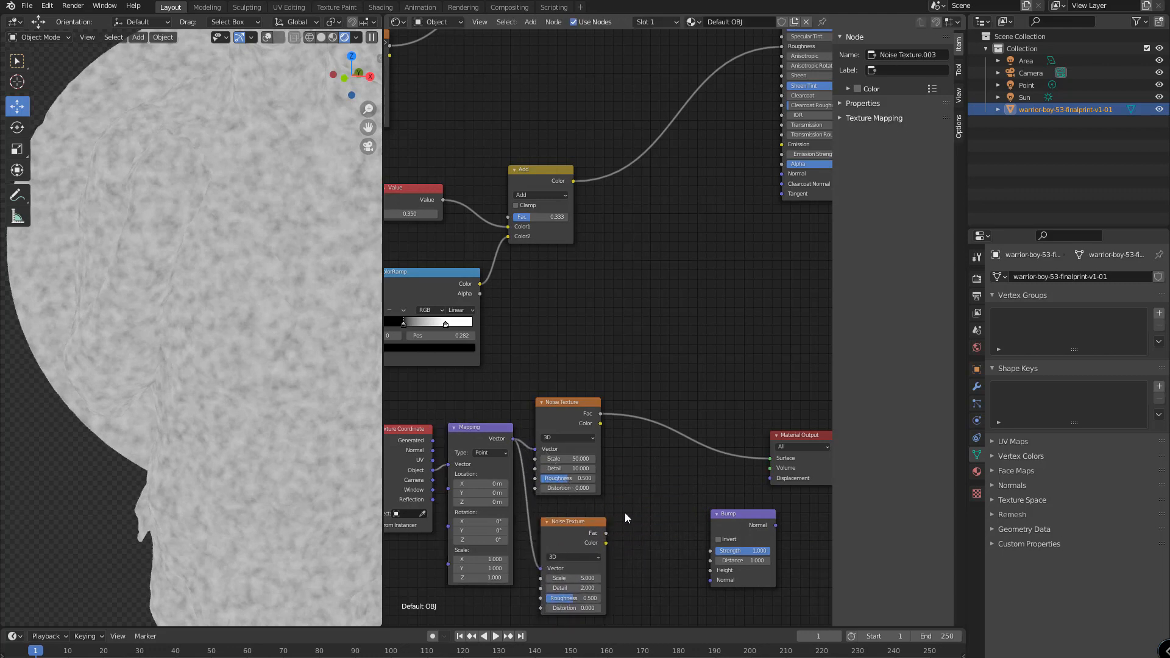
Add a MixRGB node between the two noise textures and the Bump node.
key("shift+a")
type("mi")
key("Down")
key("Return")
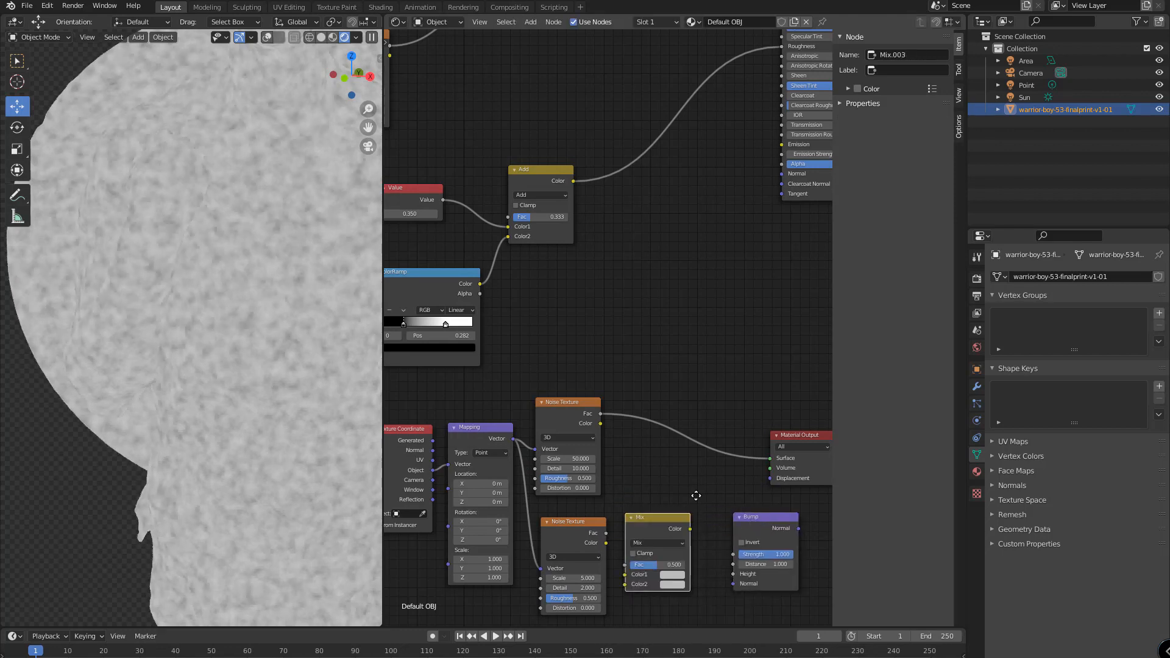
left_click(670, 483)
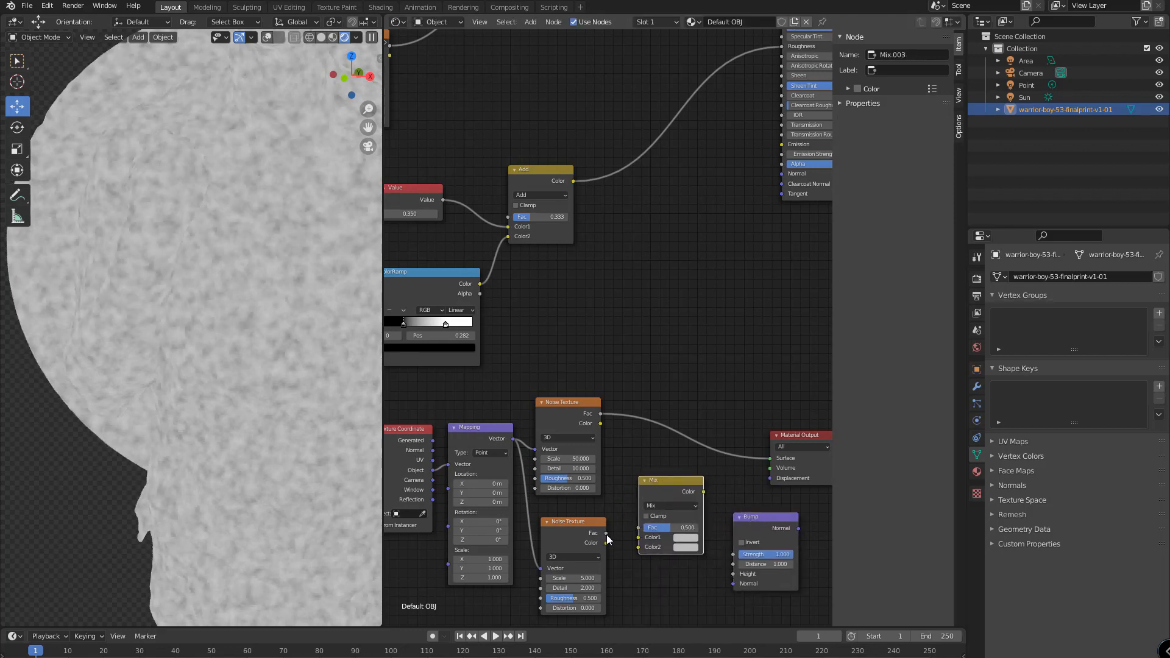
Link the noises' Fac outputs to the Mix's Color1 (upper noise) and Color2 (lower noise), and its Color to the Material Output's Surface.
left_click_drag(605, 534, 639, 547)
left_click_drag(600, 416, 638, 538)
left_click(703, 493)
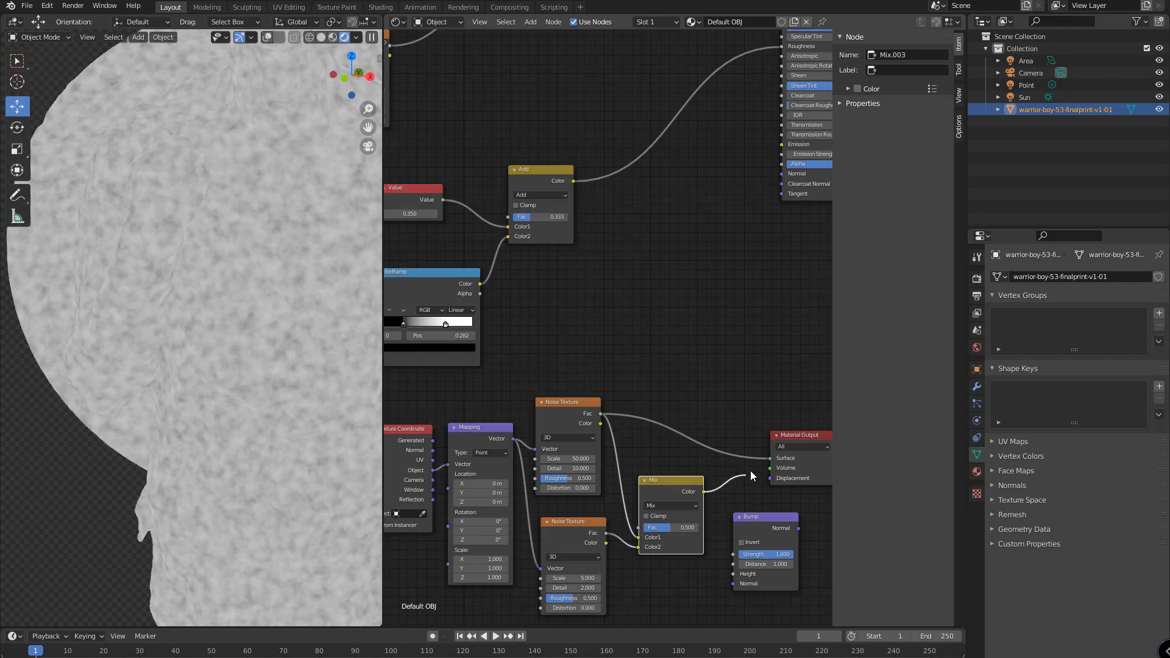
left_click_drag(768, 460, 769, 459)
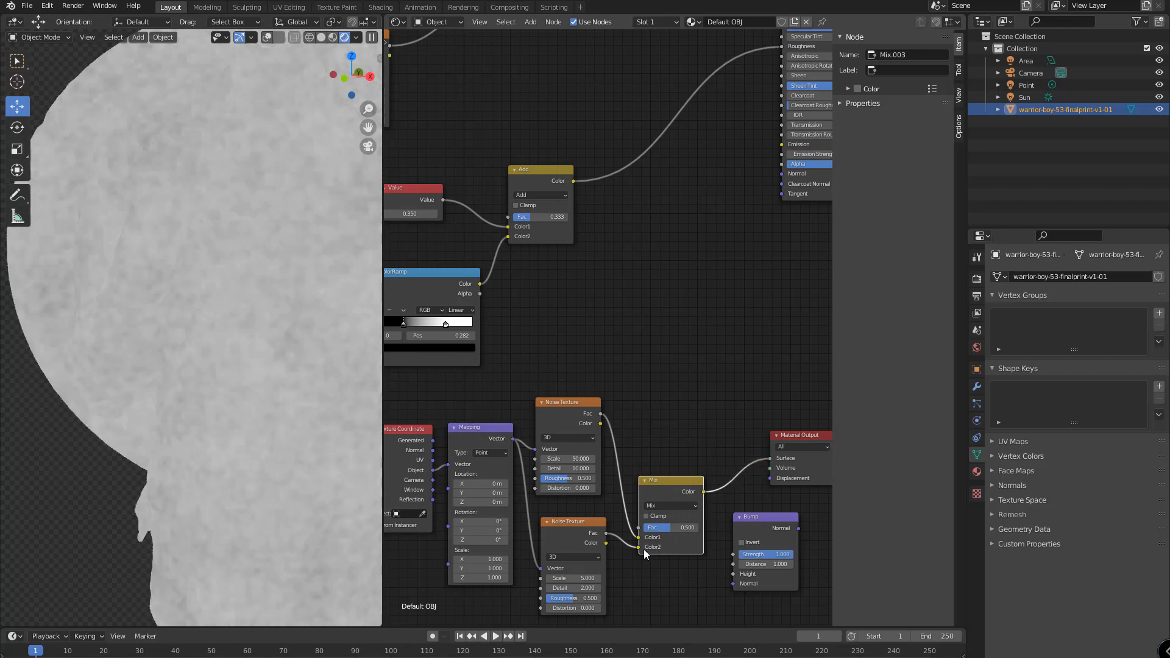
Set the lower noise's scale to 10 and detail to 1, and change the Mix node's blending mode to Overlay.
left_click(577, 535)
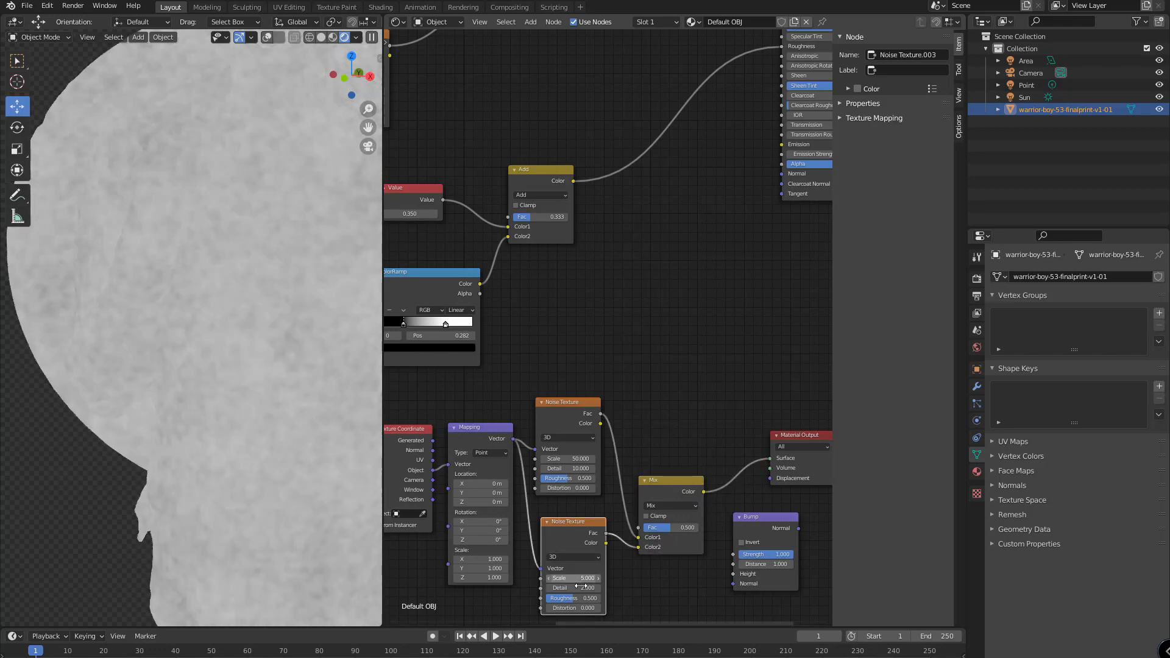
left_click(585, 578)
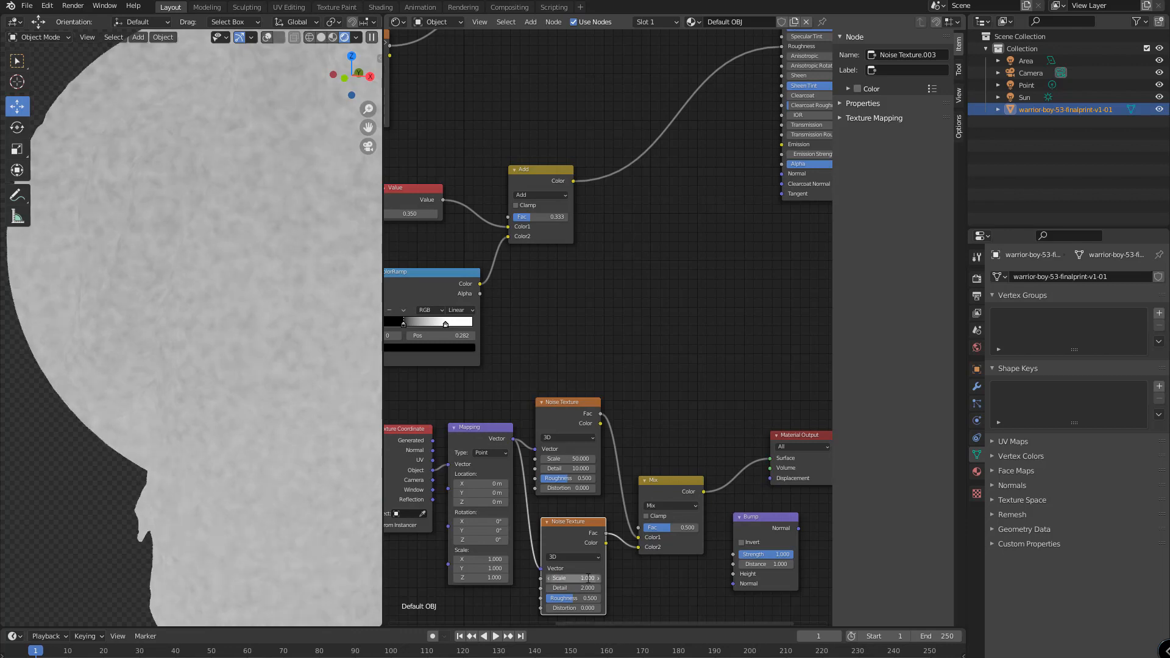
type("1.0")
key("Return")
left_click(670, 506)
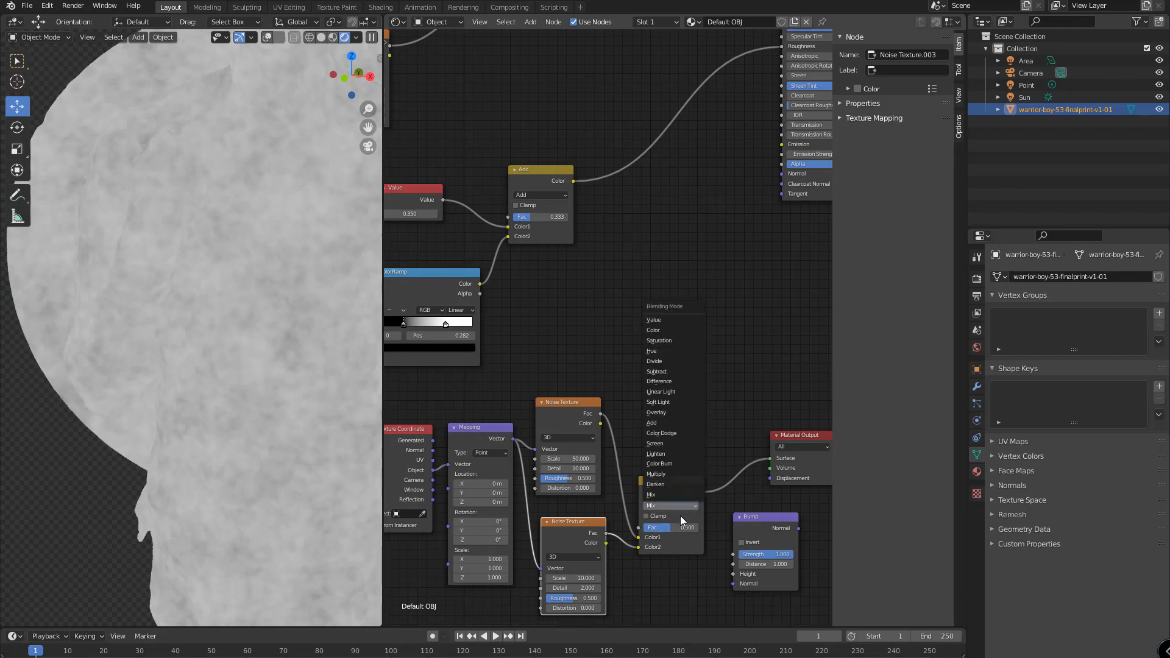
left_click(672, 416)
Undo and redo the mix and noise changes twice to compare the single noise with the overlaid result.
key("ctrl+z")
key("ctrl+z")
key("ctrl+z")
key("ctrl+z")
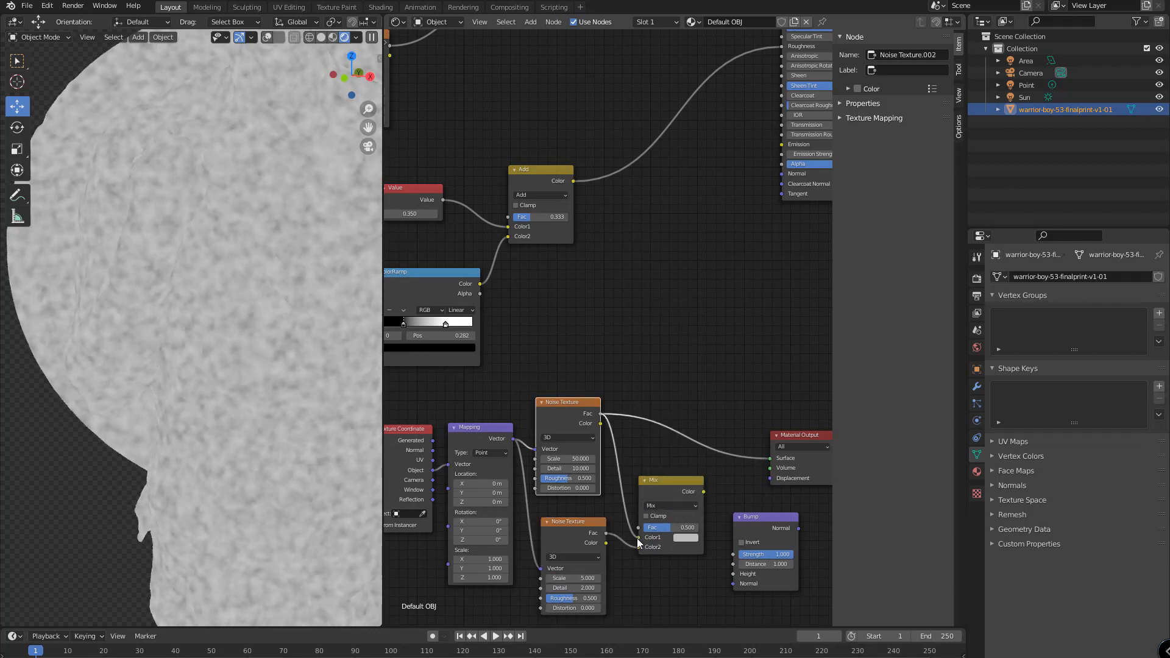
key("ctrl+shift+z")
key("ctrl+shift+z")
key("ctrl+shift+z")
key("ctrl+shift+z")
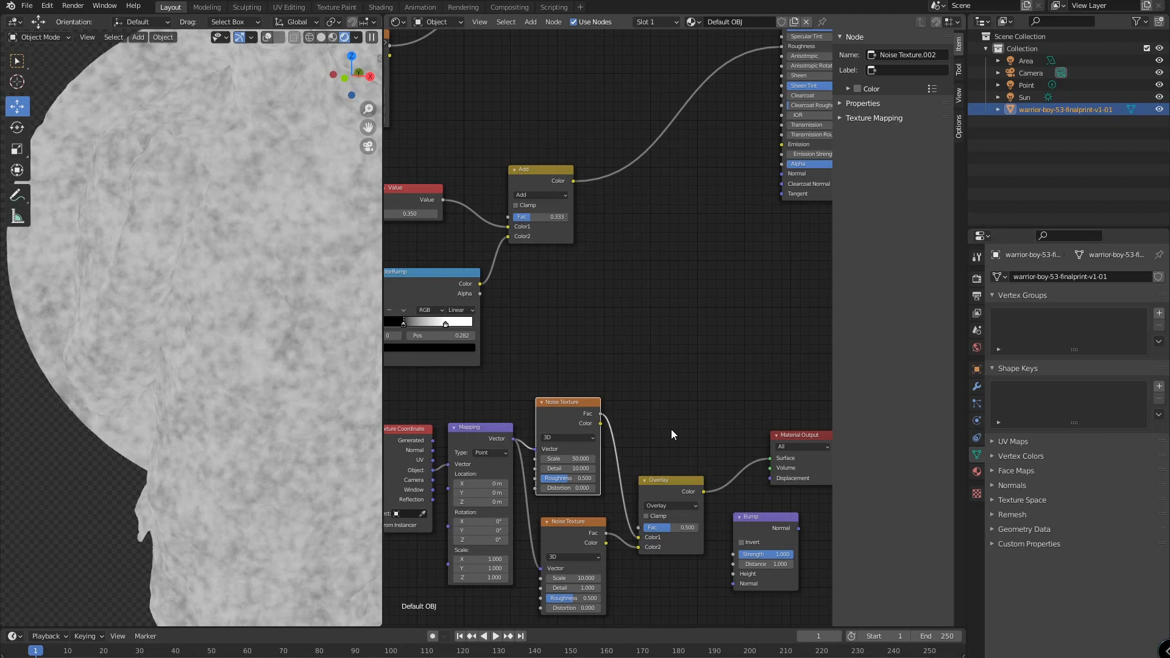
key("ctrl+z")
key("ctrl+z")
key("ctrl+z")
key("ctrl+z")
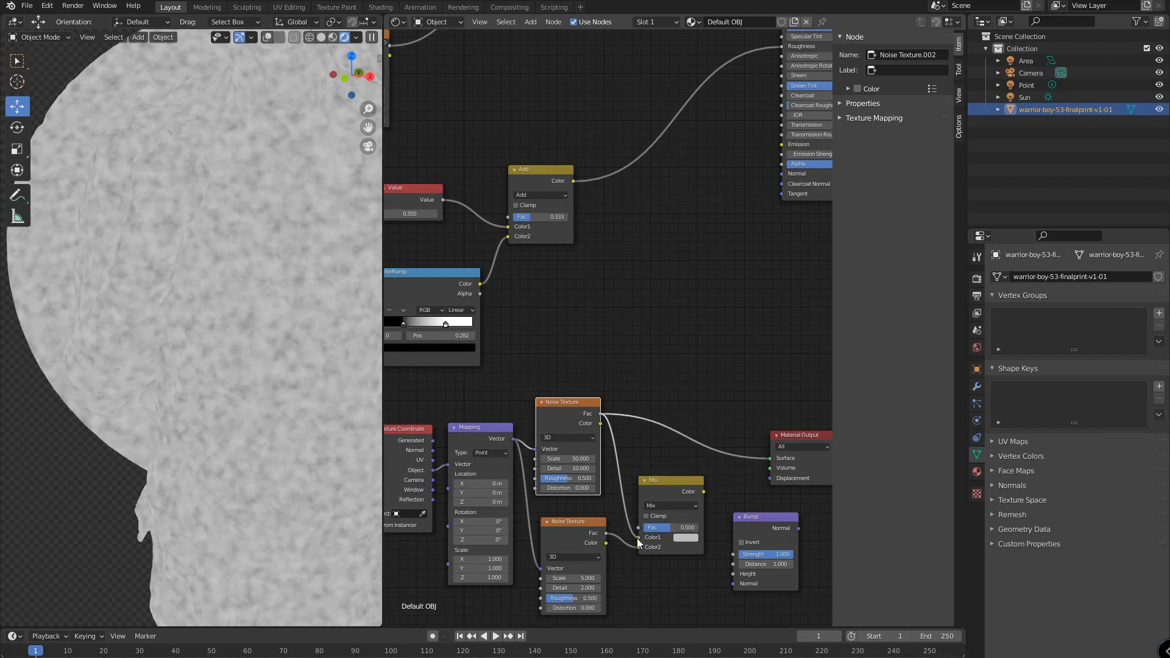
key("ctrl+shift+z")
key("ctrl+shift+z")
key("ctrl+shift+z")
key("ctrl+shift+z")
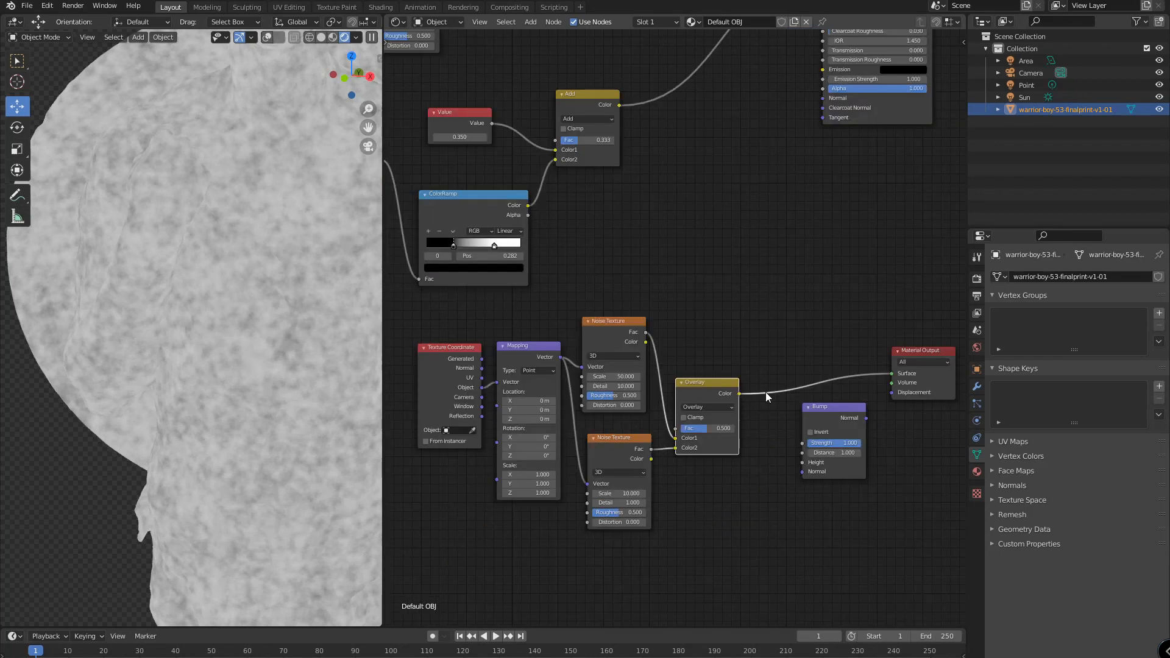
Link the Overlay node's Color to the Bump's Height and move the Bump node closer to it.
left_click_drag(739, 393, 802, 462)
left_click_drag(831, 408, 807, 404)
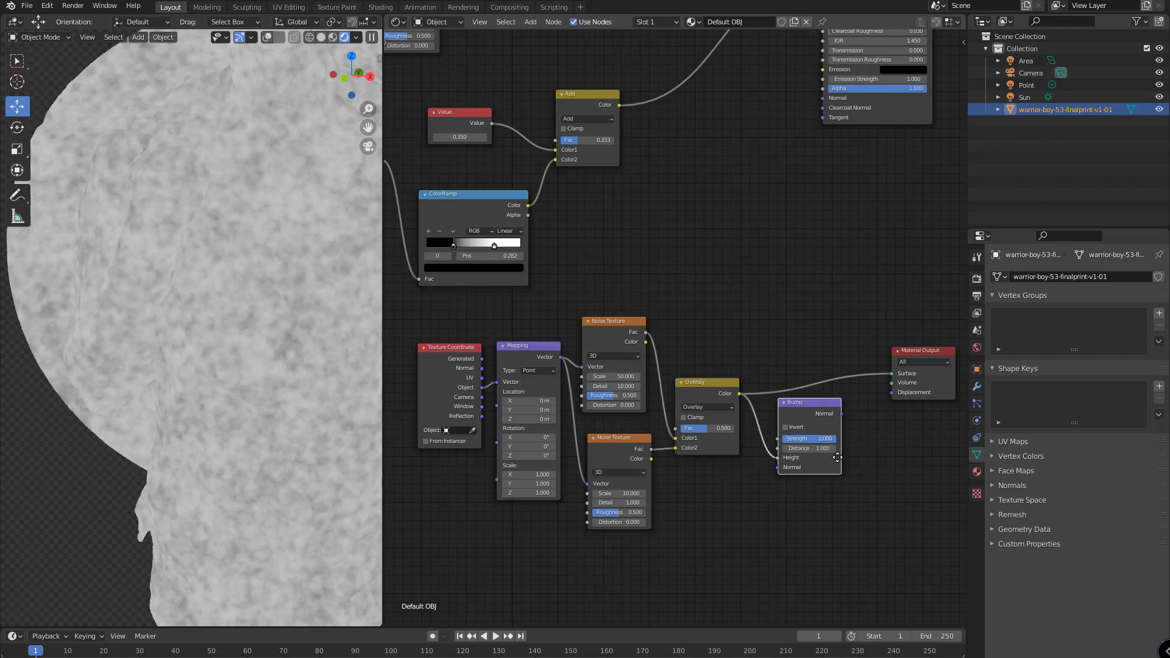
Move the Material Output back beside the Principled BSDF and connect the BSDF output to its Surface.
middle_click_drag(837, 458, 772, 412, "ctrl")
left_click_drag(771, 412, 859, 126)
middle_click_drag(838, 212, 850, 350)
left_click_drag(870, 250, 867, 161)
left_click_drag(791, 106, 839, 180)
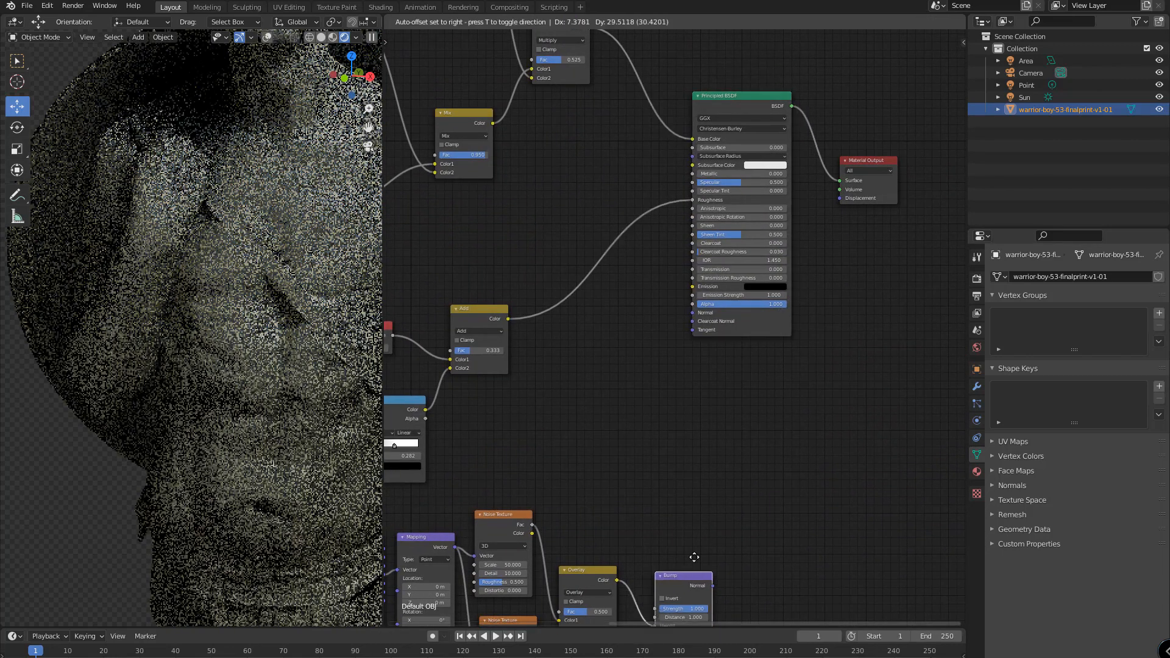
Move the Bump node up towards the Principled BSDF and link its Normal to the shader's Normal.
left_click_drag(706, 605, 694, 312)
left_click_drag(747, 98, 779, 109)
middle_click_drag(775, 467, 831, 417)
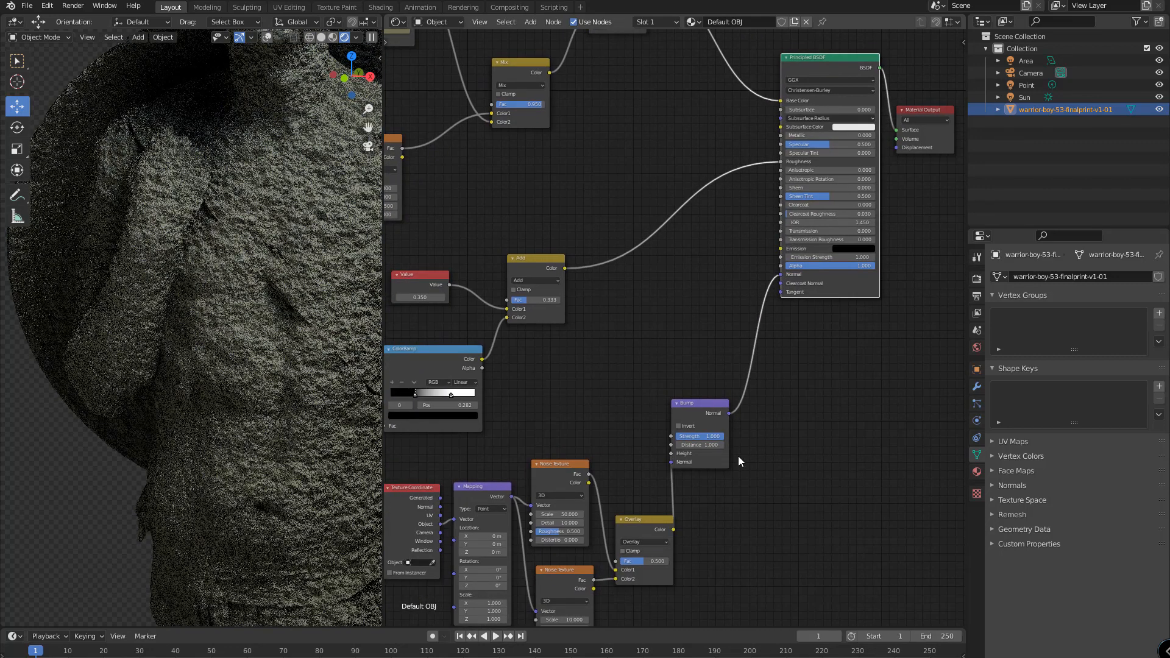
Move the Bump node nearer to the Principled BSDF and set its strength to 0.1.
middle_click_drag(253, 435, 266, 434)
scroll(266, 434, "up", 10)
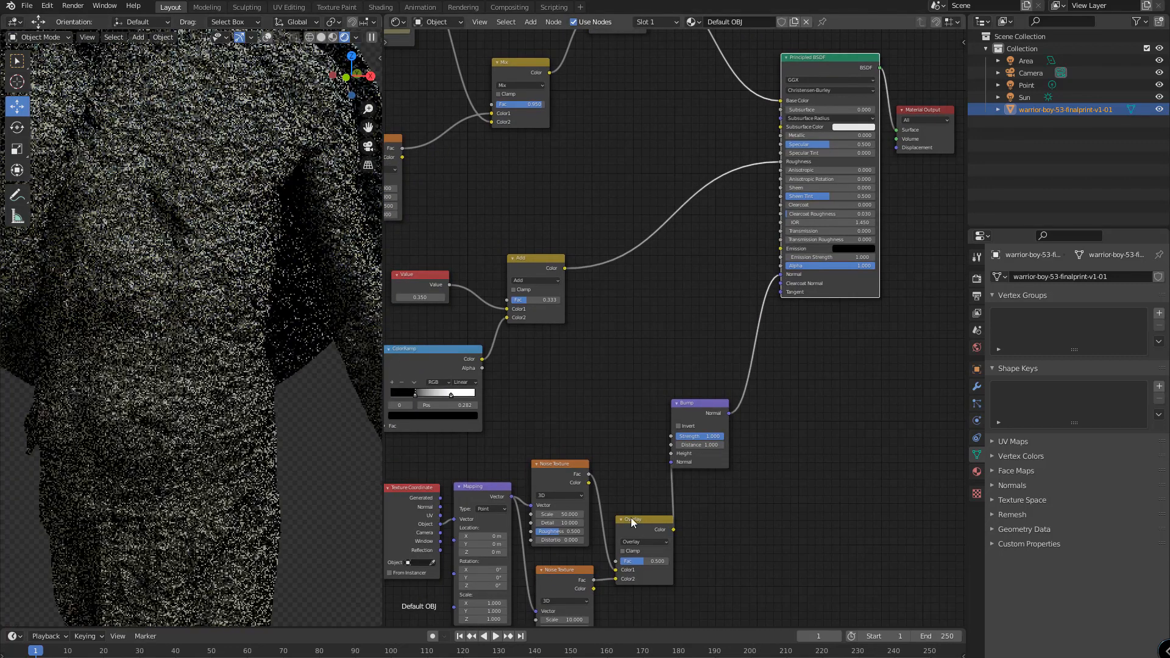
left_click_drag(696, 405, 748, 363)
left_click(758, 393)
type("0.1")
key("Return")
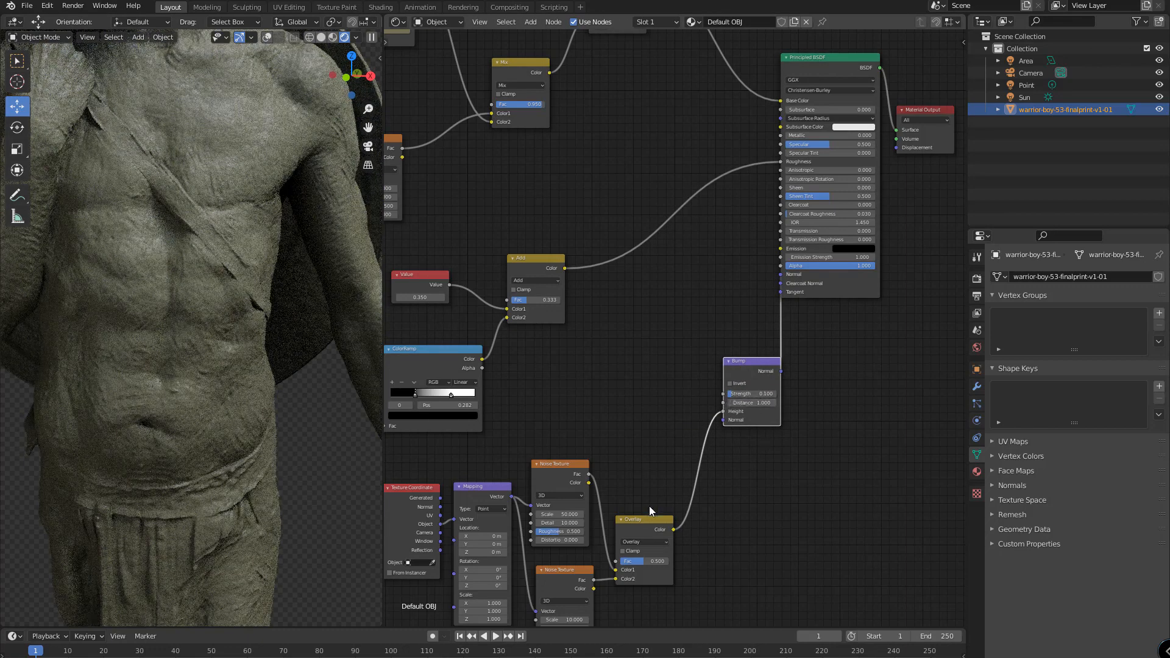
Move the Overlay node up beside the noise textures and switch the render engine to Eevee.
left_click_drag(649, 512, 661, 475)
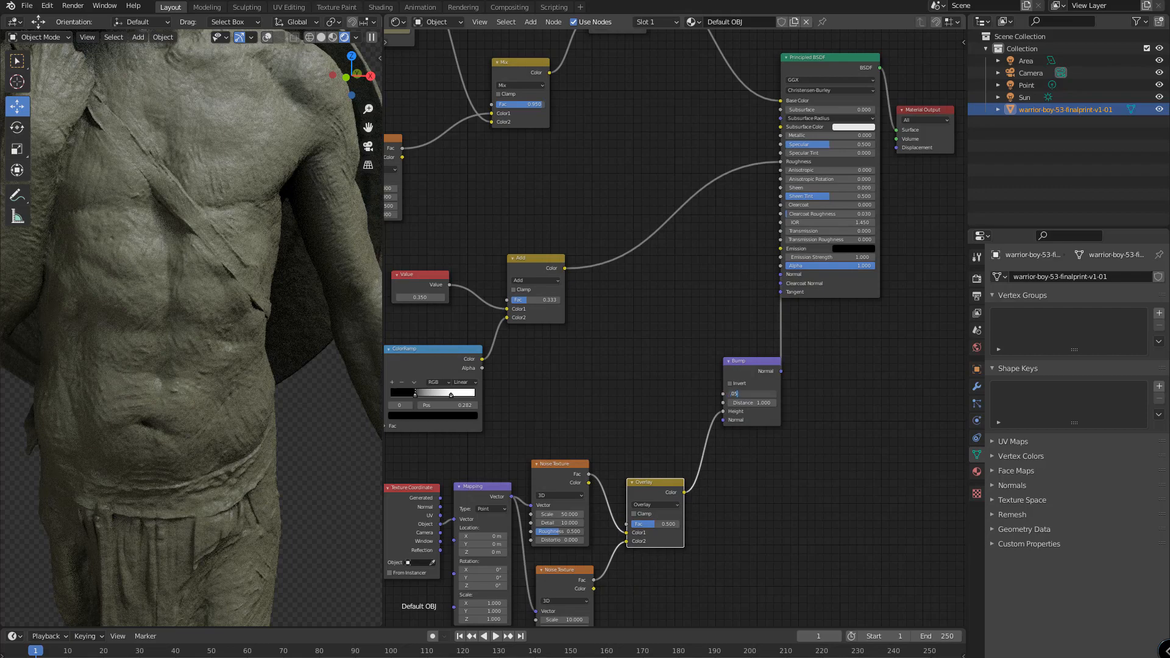
key("Return")
left_click(977, 279)
left_click(1112, 277)
left_click(1097, 291)
Set the Bump node's strength to 0.05.
double_click(742, 395)
type(".0")
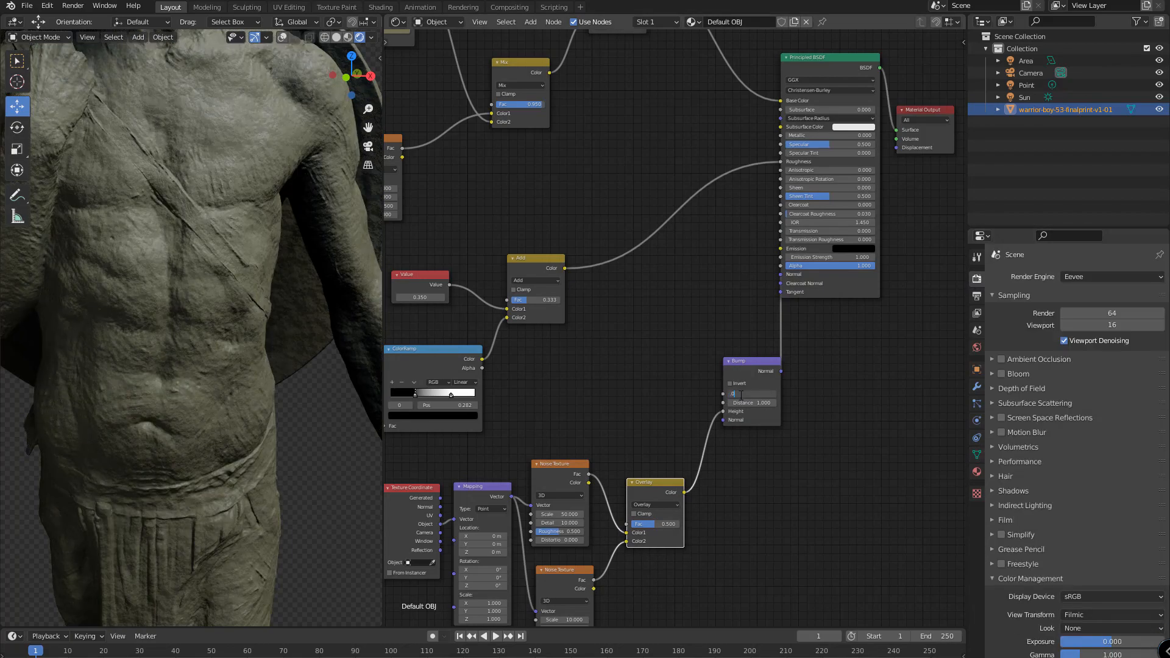
type("5")
key("Return")
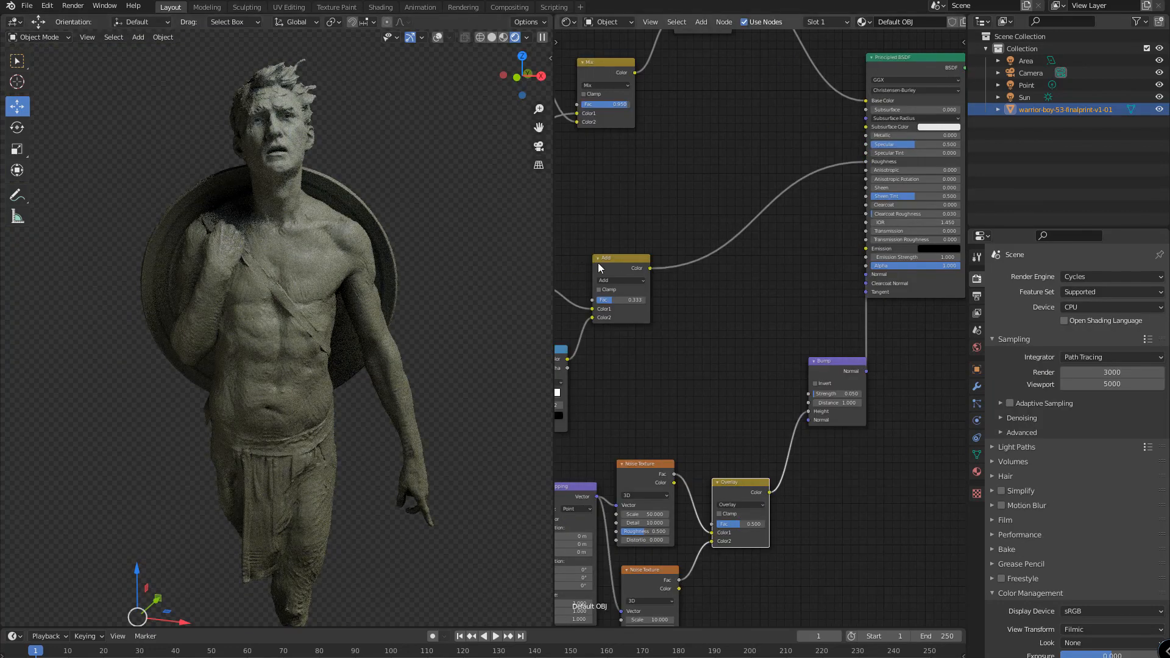
scroll(763, 408, "down", 8)
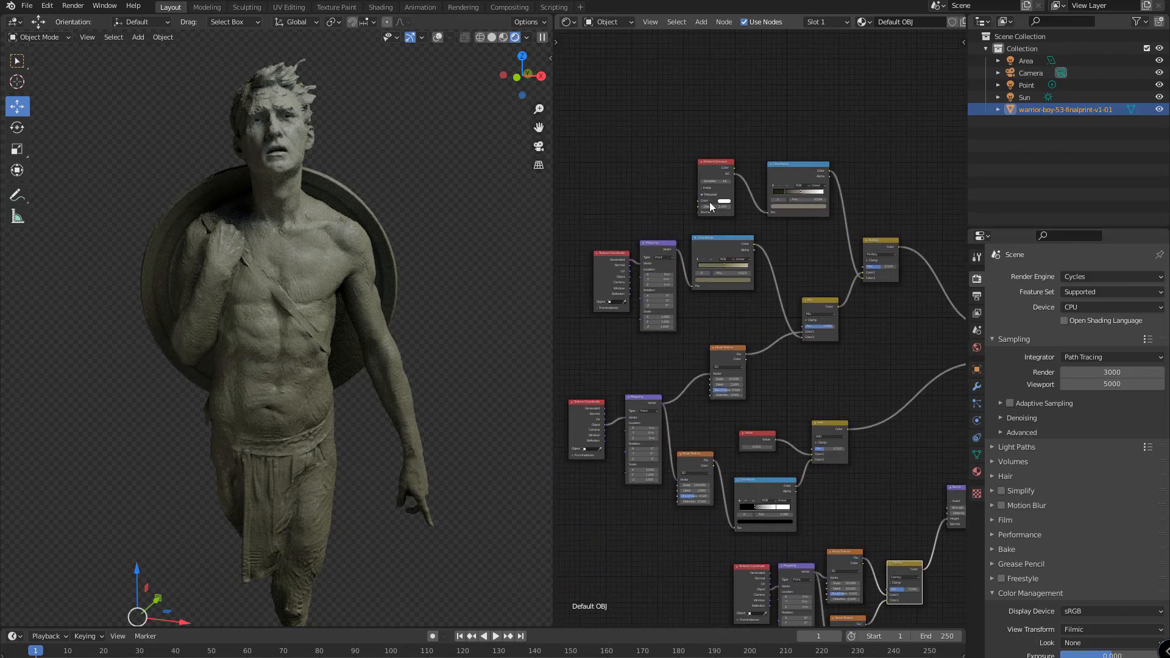
left_click_drag(596, 135, 775, 353)
left_click_drag(900, 373, 909, 372)
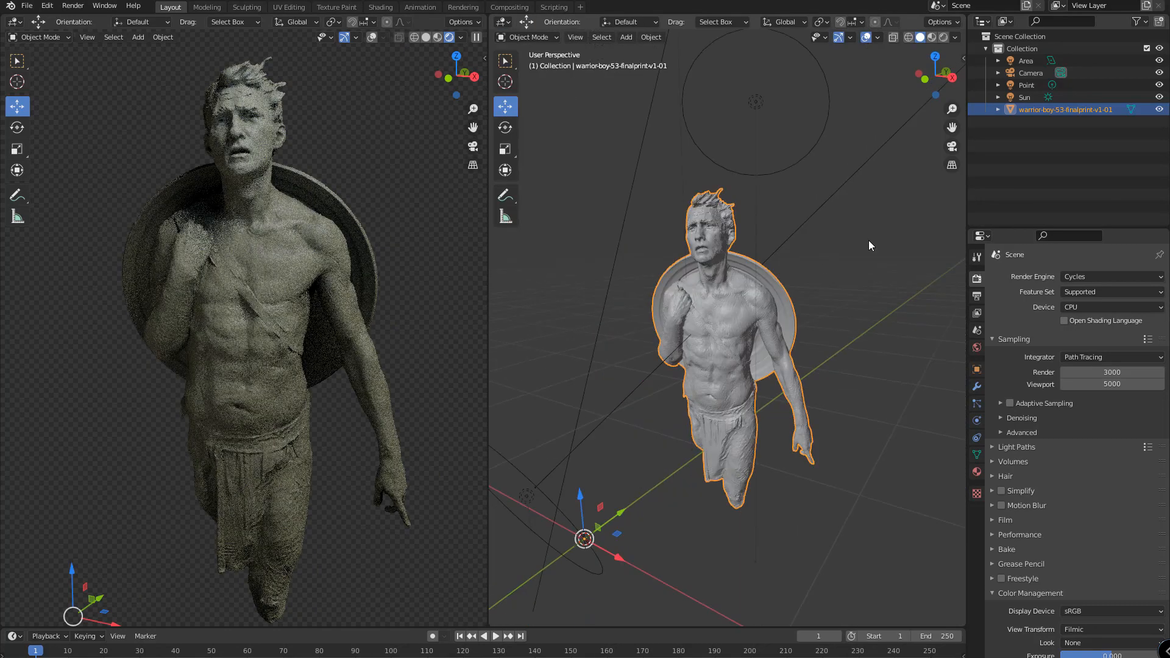
Change the Area light's color to a light orange.
left_click(1026, 60)
left_click(977, 421)
left_click(1103, 343)
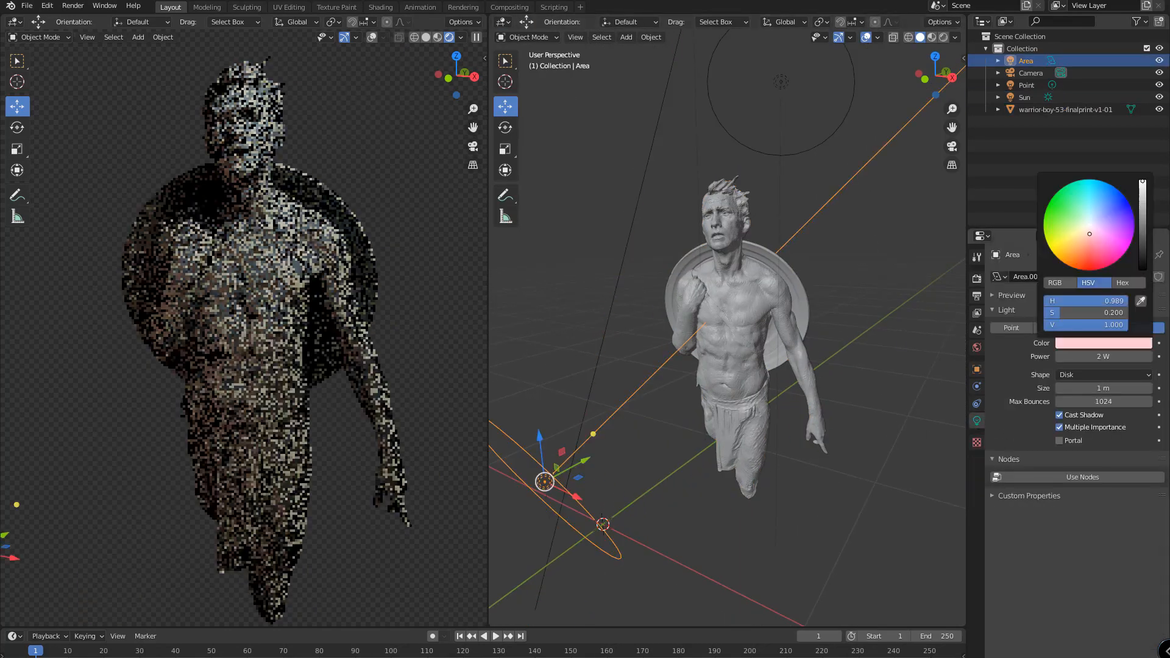
left_click(1088, 239)
left_click_drag(1086, 240, 1081, 242)
Select the Point light above the warrior's head and open its light color for editing.
scroll(797, 422, "up", 2)
left_click_drag(572, 158, 603, 189)
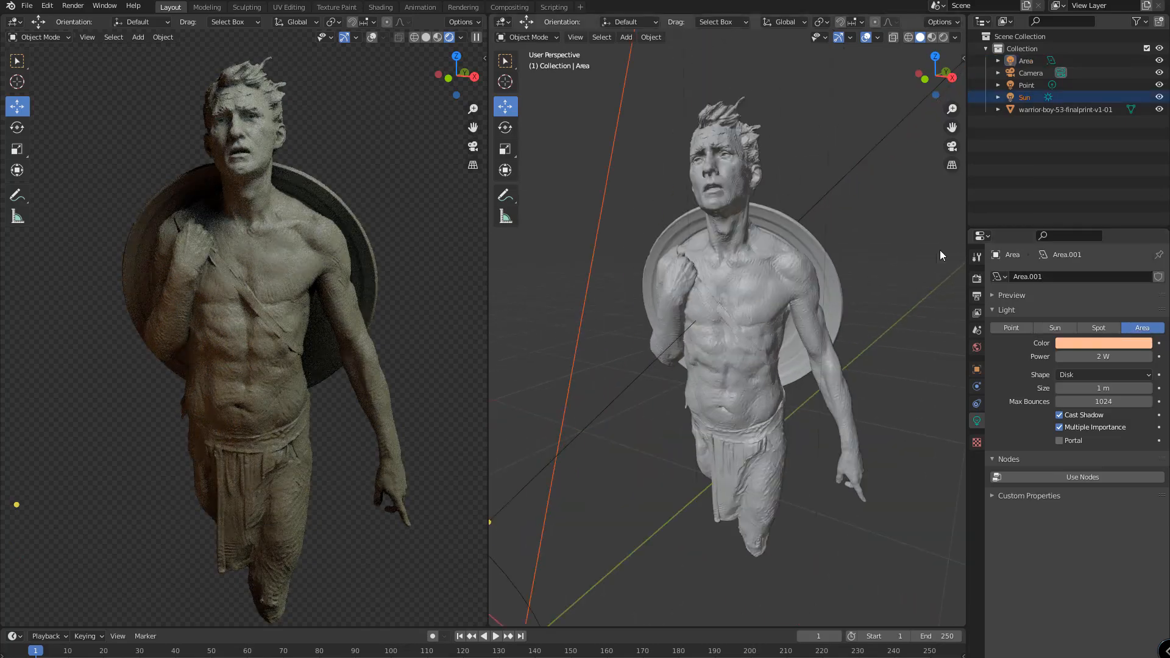
scroll(940, 254, "down", 1)
middle_click_drag(941, 253, 920, 353, "shift")
left_click_drag(732, 164, 780, 214)
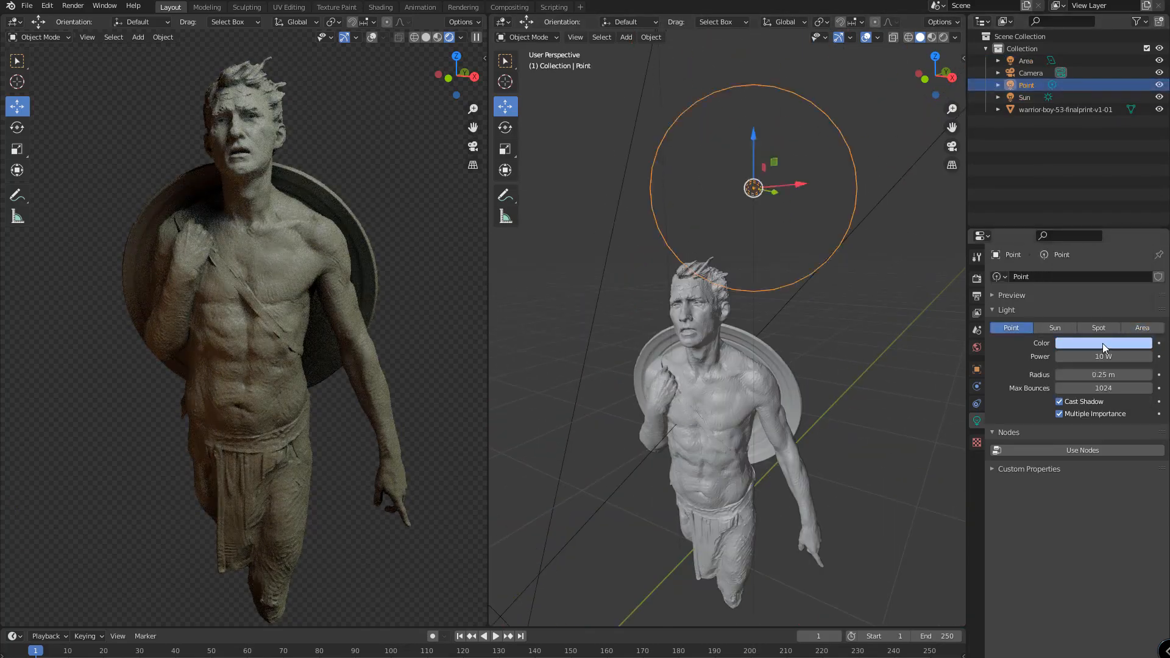
left_click(1104, 343)
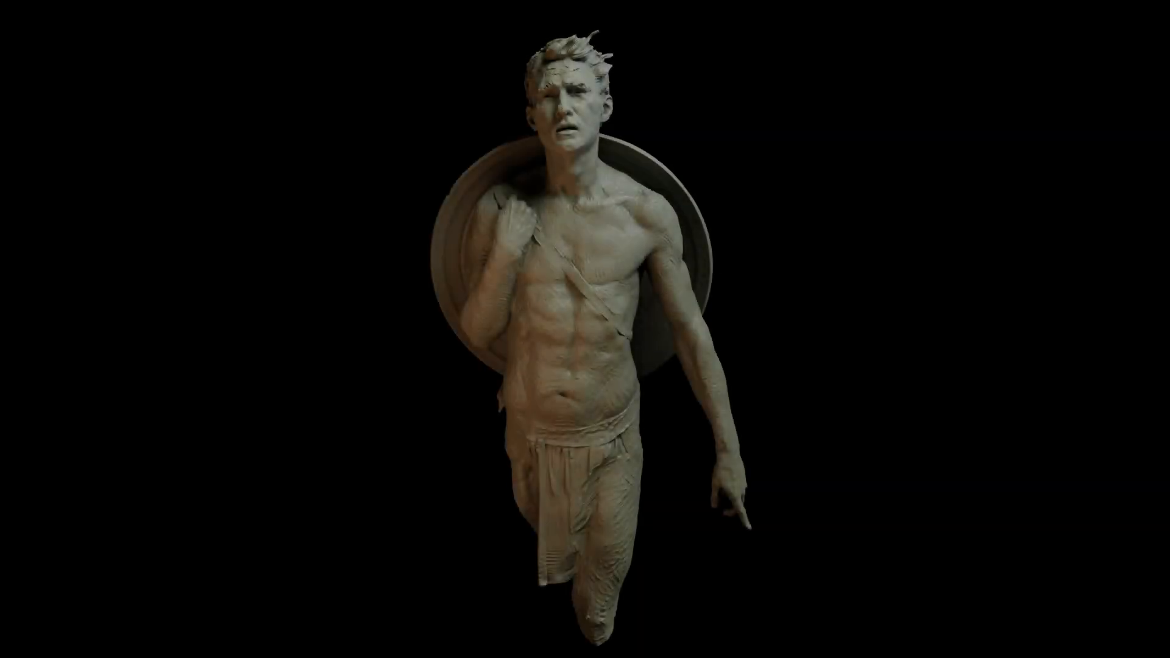